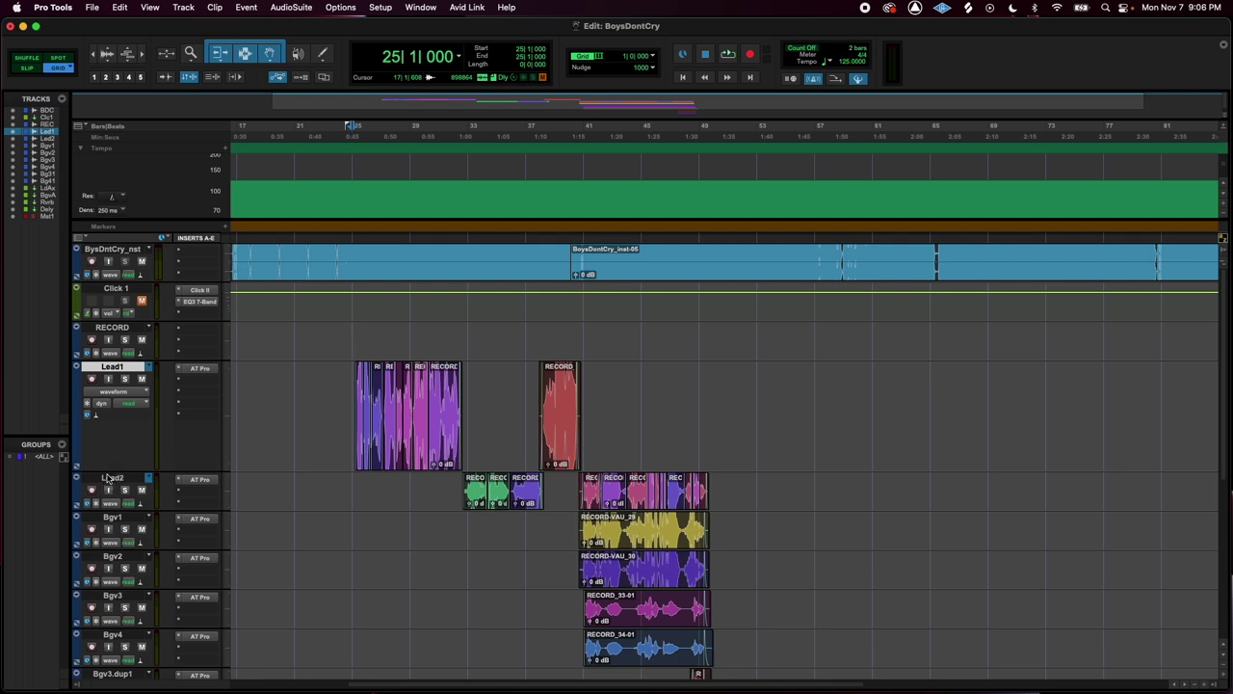
# Change the Lead1 track view to volume so its automation line is shown over the vocal clips
pyautogui.click(408, 336)
pyautogui.press('super+bracketright')
pyautogui.press('super+bracketright')
pyautogui.press('super+bracketright')
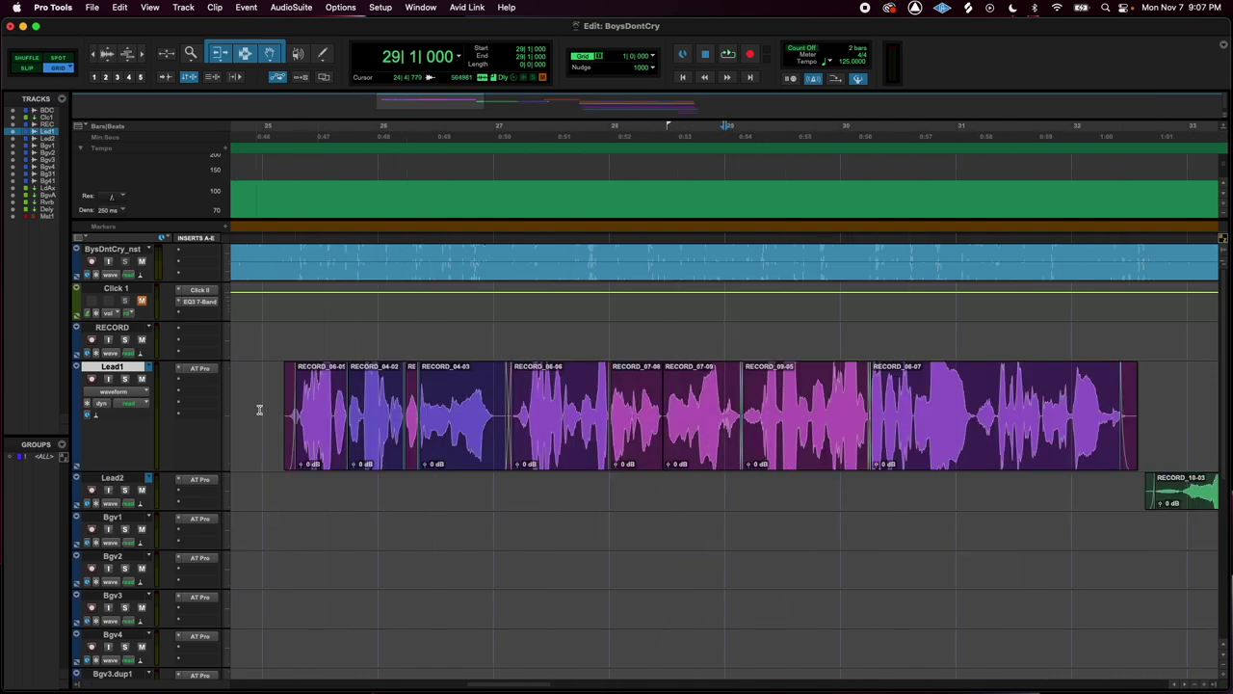
pyautogui.click(126, 394)
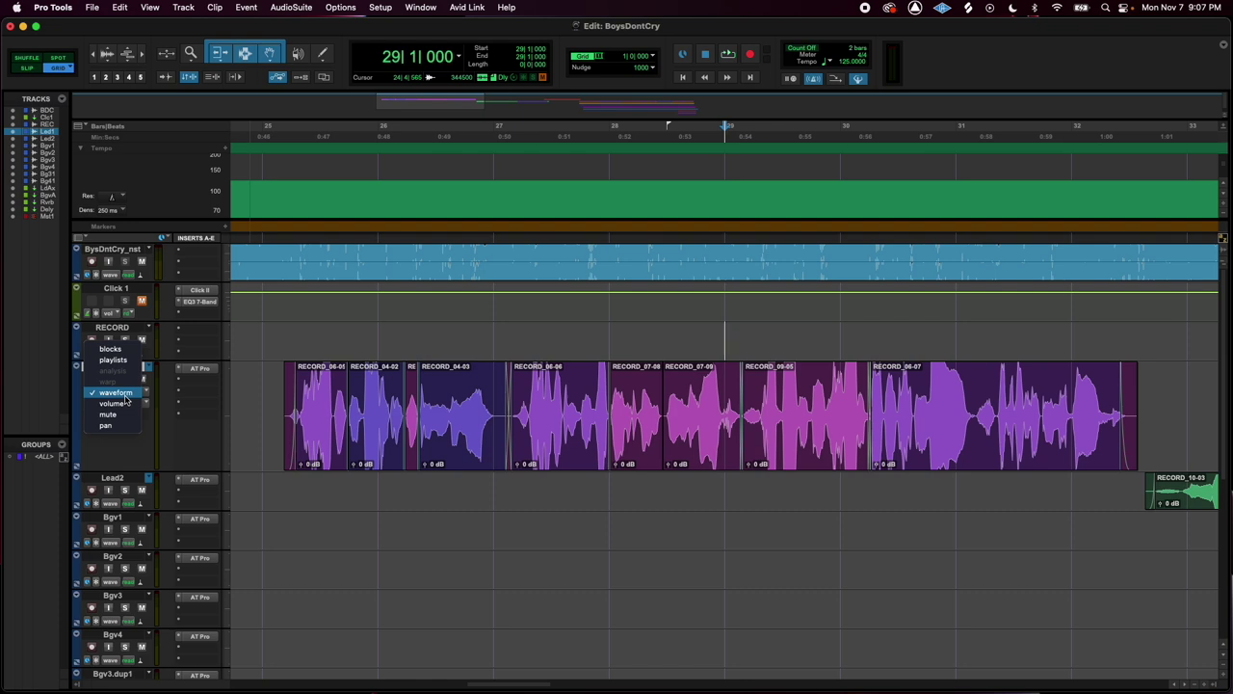
pyautogui.click(128, 409)
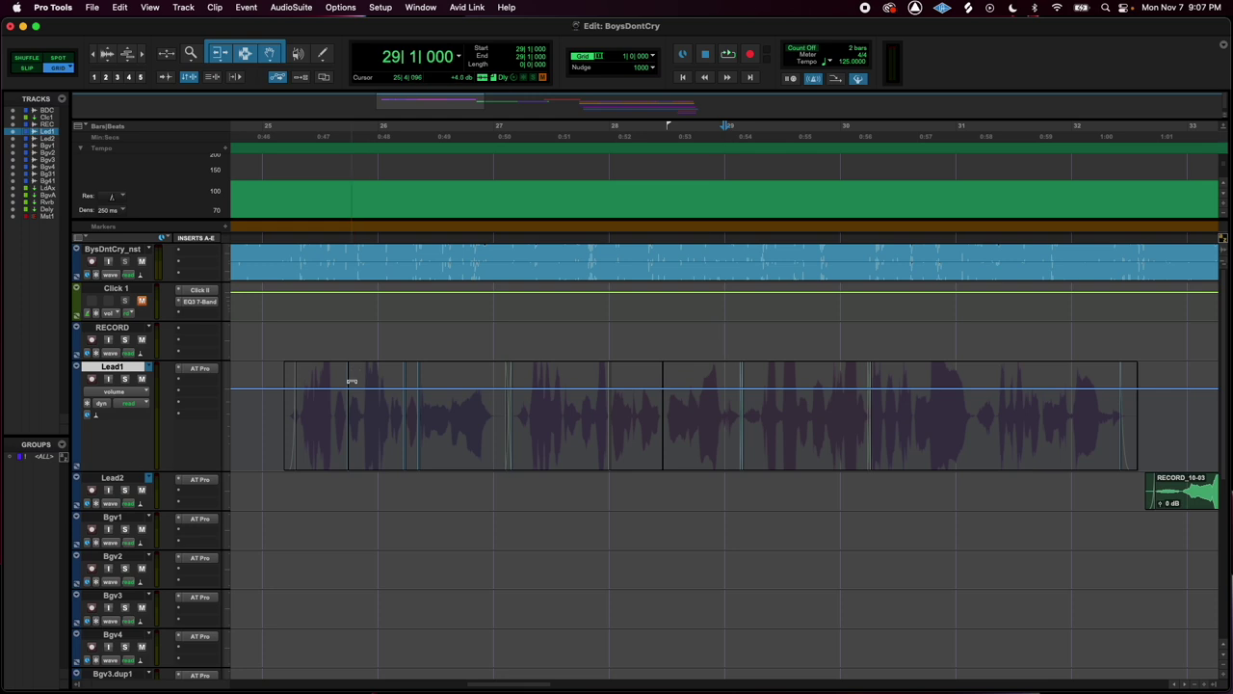
# Lower the Lead1 fader in the Mix window and return to the Edit window
pyautogui.press('super+bracketleft')
pyautogui.press('super+bracketleft')
pyautogui.press('super+bracketleft')
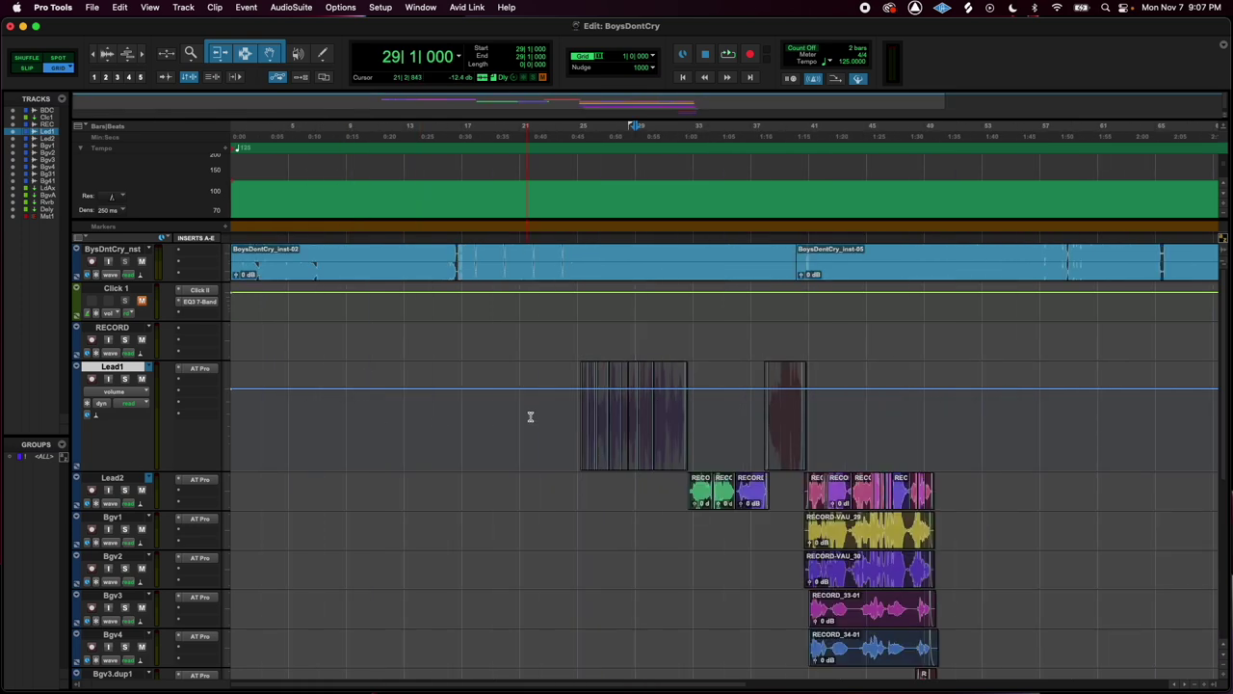
pyautogui.click(523, 379)
pyautogui.press('super+equal')
pyautogui.click(169, 450)
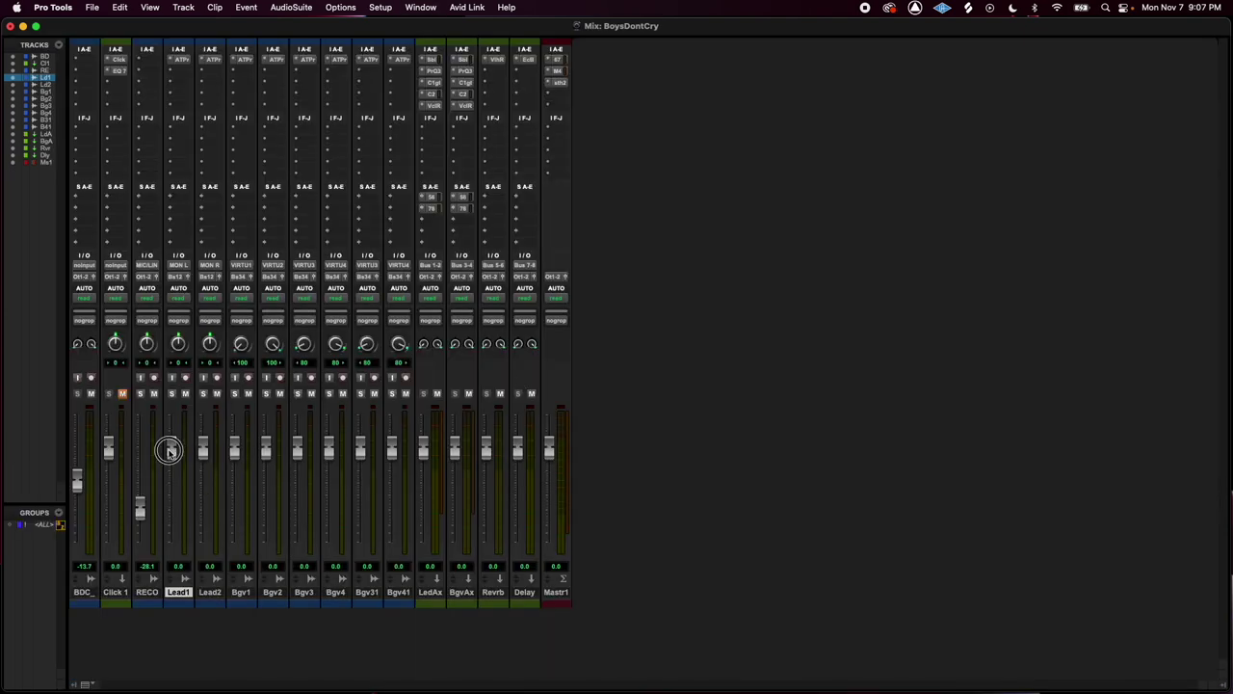
pyautogui.moveTo(170, 451); pyautogui.dragTo(171, 498)
pyautogui.press('super+equal')
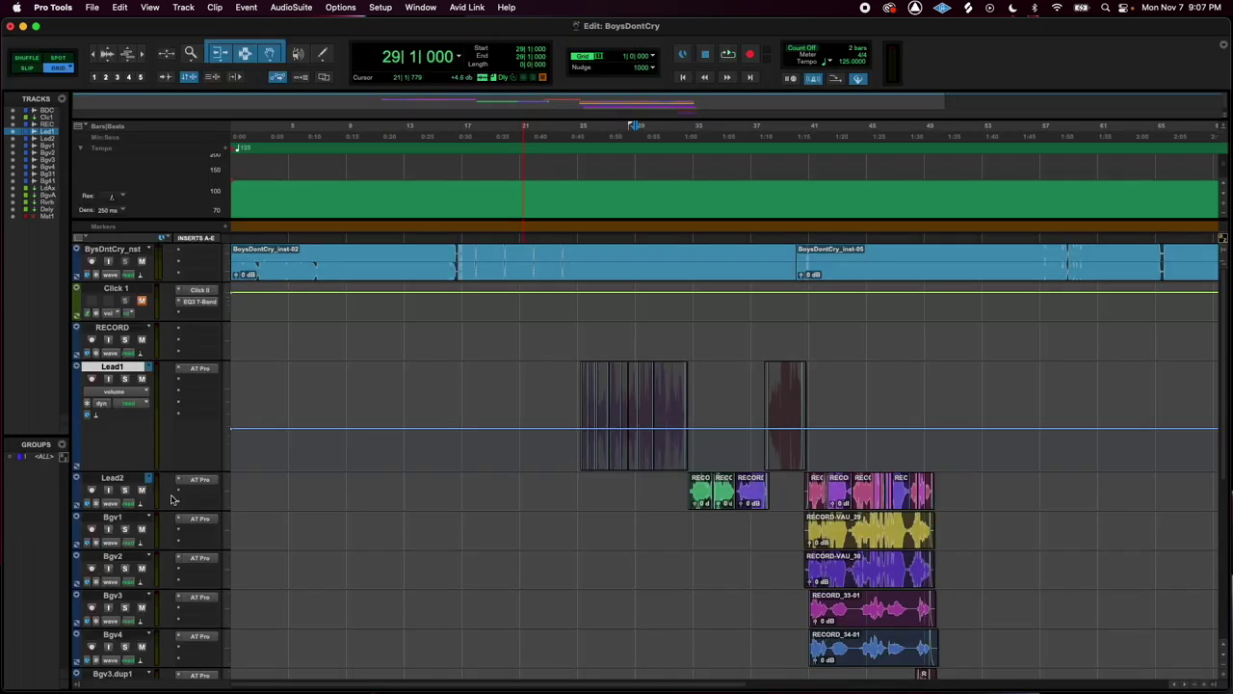
# Raise the whole Lead1 volume line part of the way back up with the Trim tool, with no range selected
pyautogui.click(355, 370)
pyautogui.scroll(2, 582, 428)
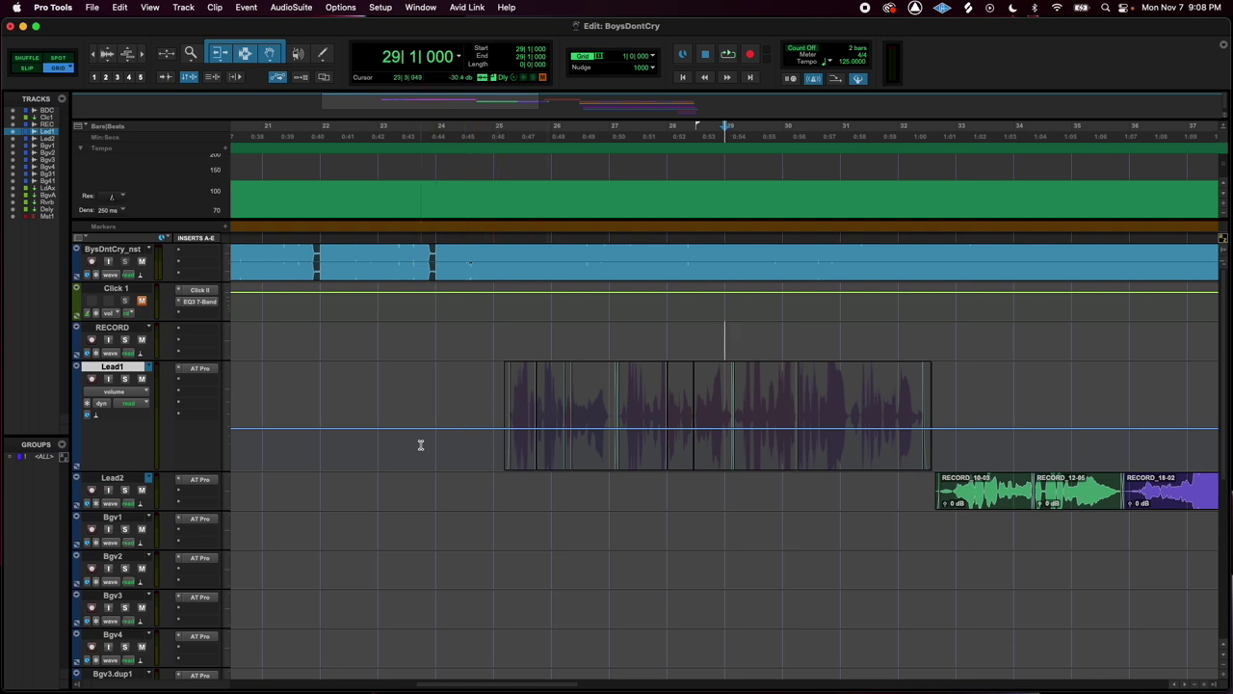
pyautogui.moveTo(435, 444); pyautogui.dragTo(482, 443)
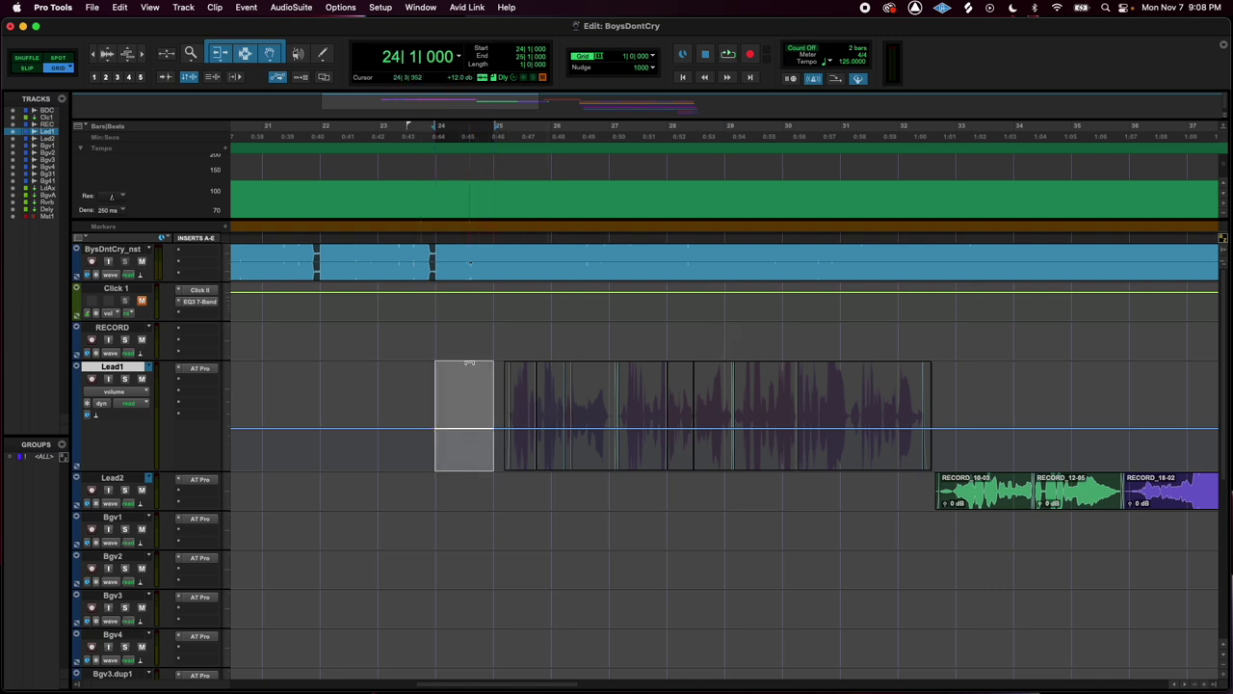
pyautogui.click(403, 382)
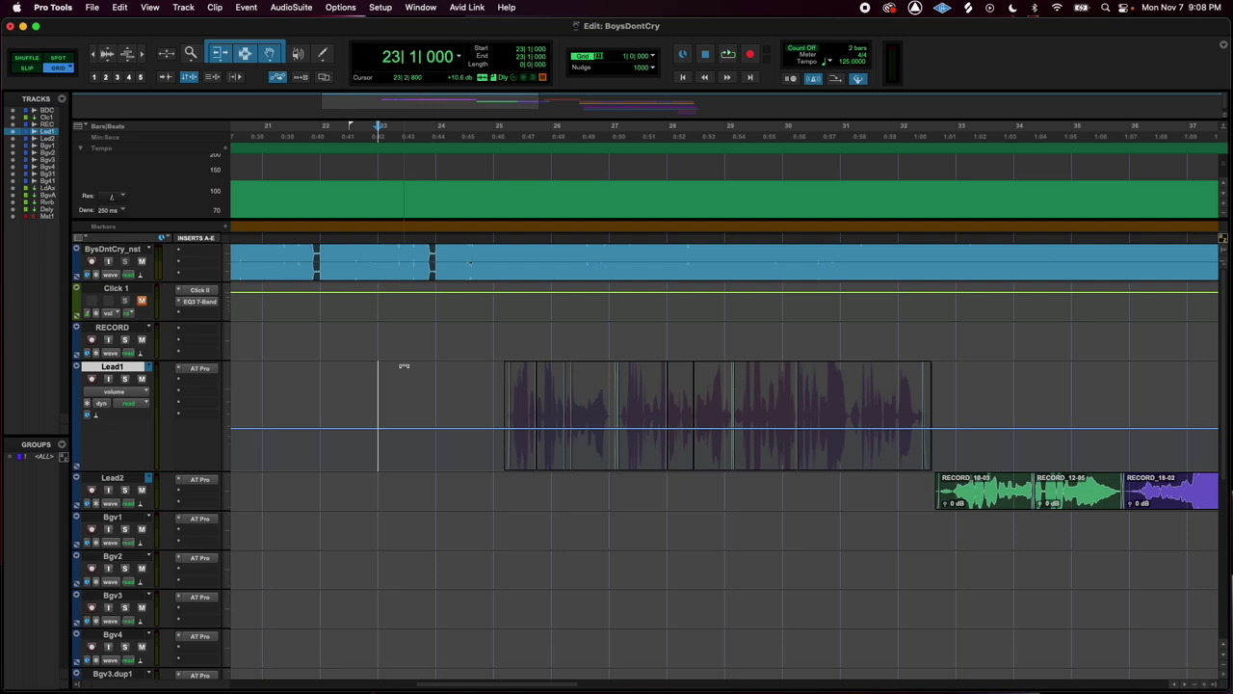
pyautogui.click(404, 365)
pyautogui.moveTo(404, 365)
pyautogui.mouseDown()
pyautogui.moveTo(403, 336)
pyautogui.moveTo(402, 394)
pyautogui.moveTo(406, 358)
pyautogui.mouseUp()
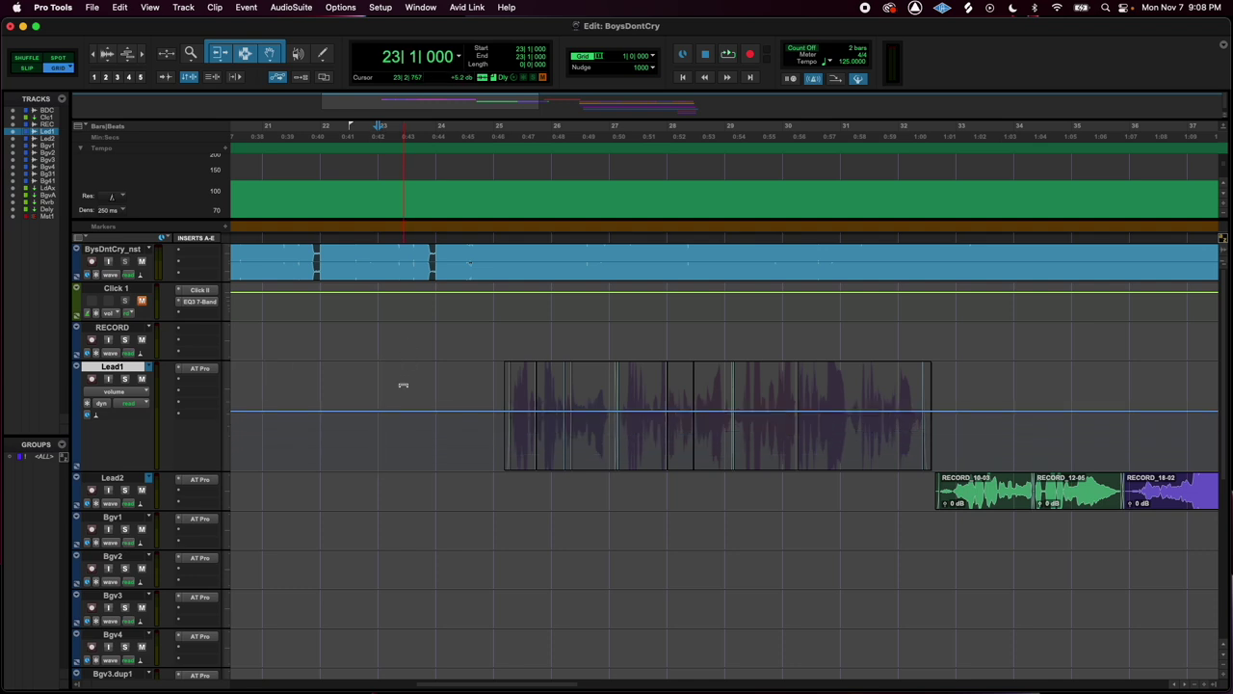
pyautogui.click(389, 433)
# Select bars 25 to 33 on Lead1 and raise the volume automation across that range
pyautogui.moveTo(498, 441); pyautogui.dragTo(959, 425)
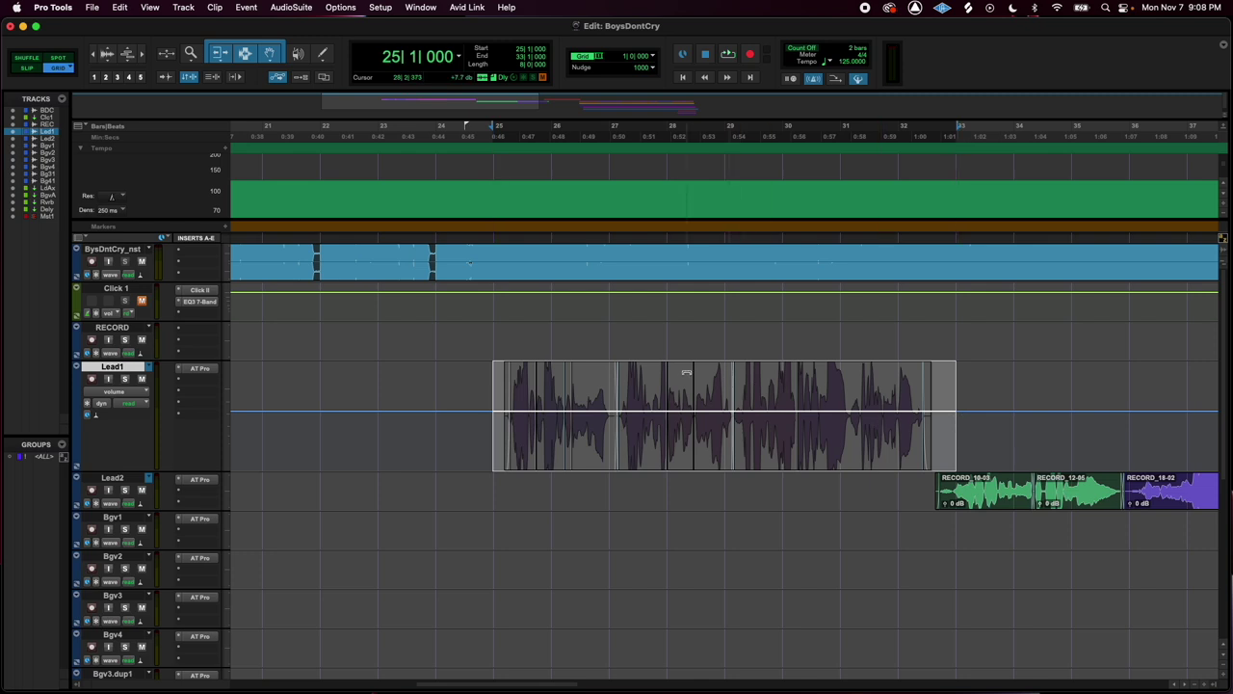
pyautogui.moveTo(680, 370); pyautogui.dragTo(680, 353)
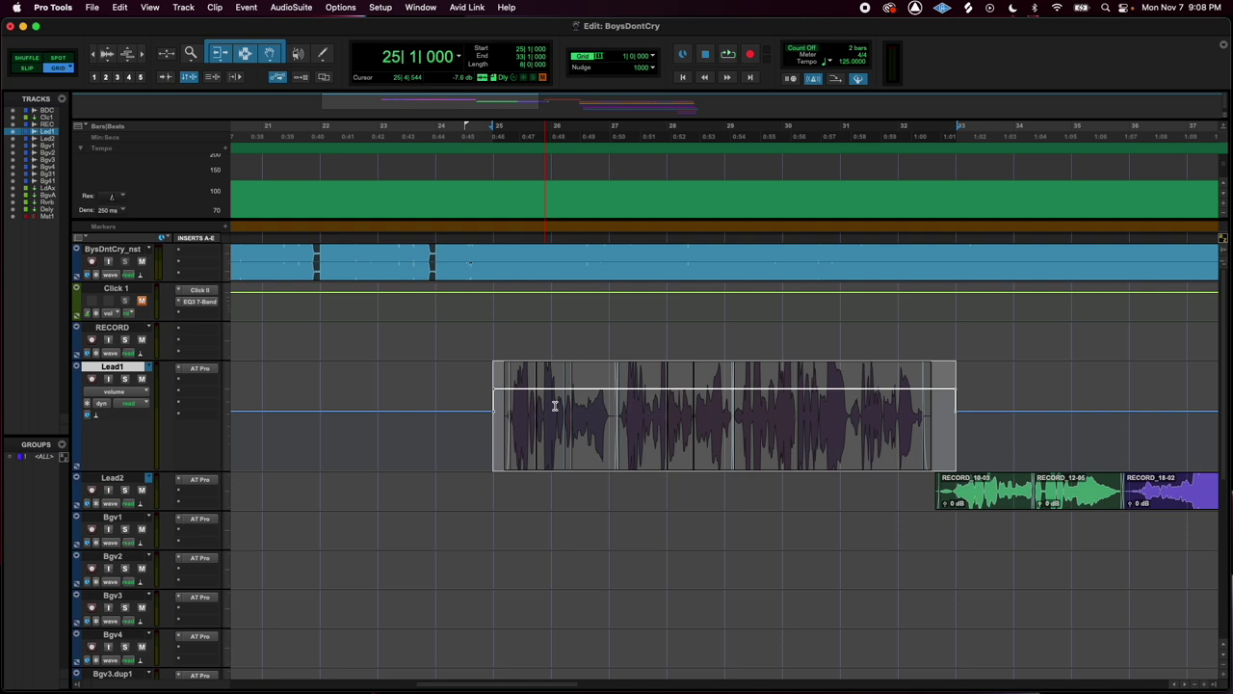
pyautogui.click(491, 419)
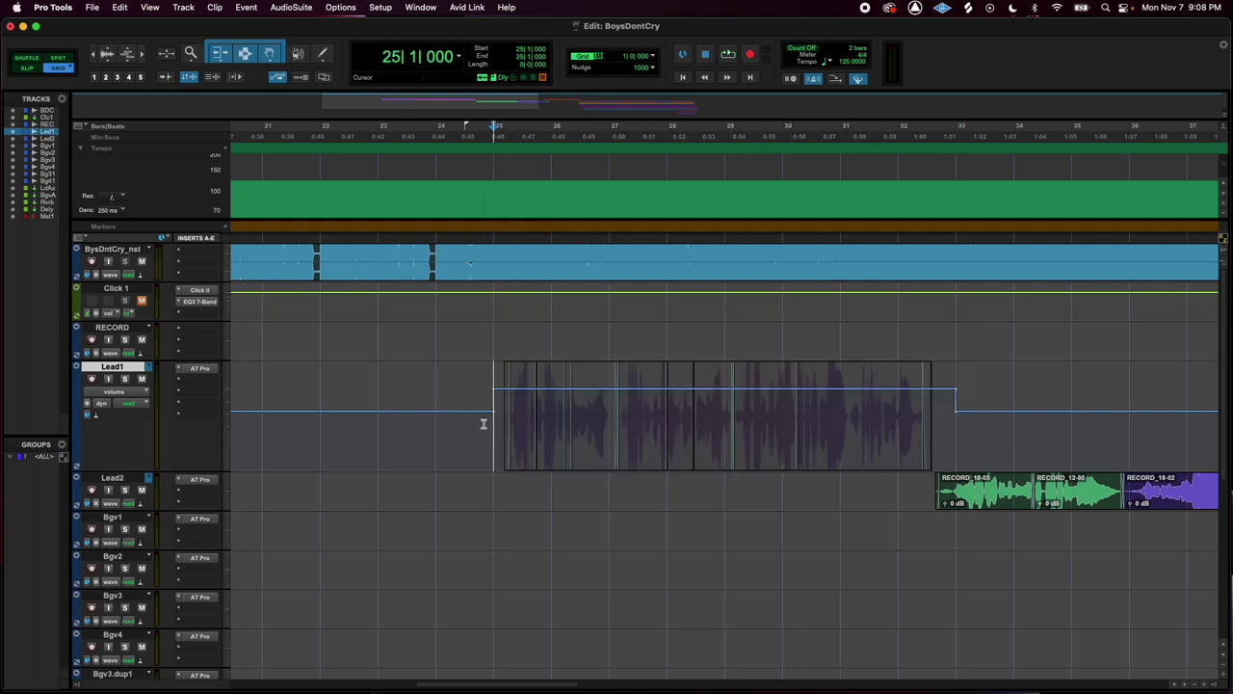
pyautogui.click(445, 418)
# Try pulling the lower Lead1 volume breakpoint at bar 25 down to silence, and undo the change
pyautogui.click(494, 412)
pyautogui.moveTo(494, 411); pyautogui.dragTo(494, 469)
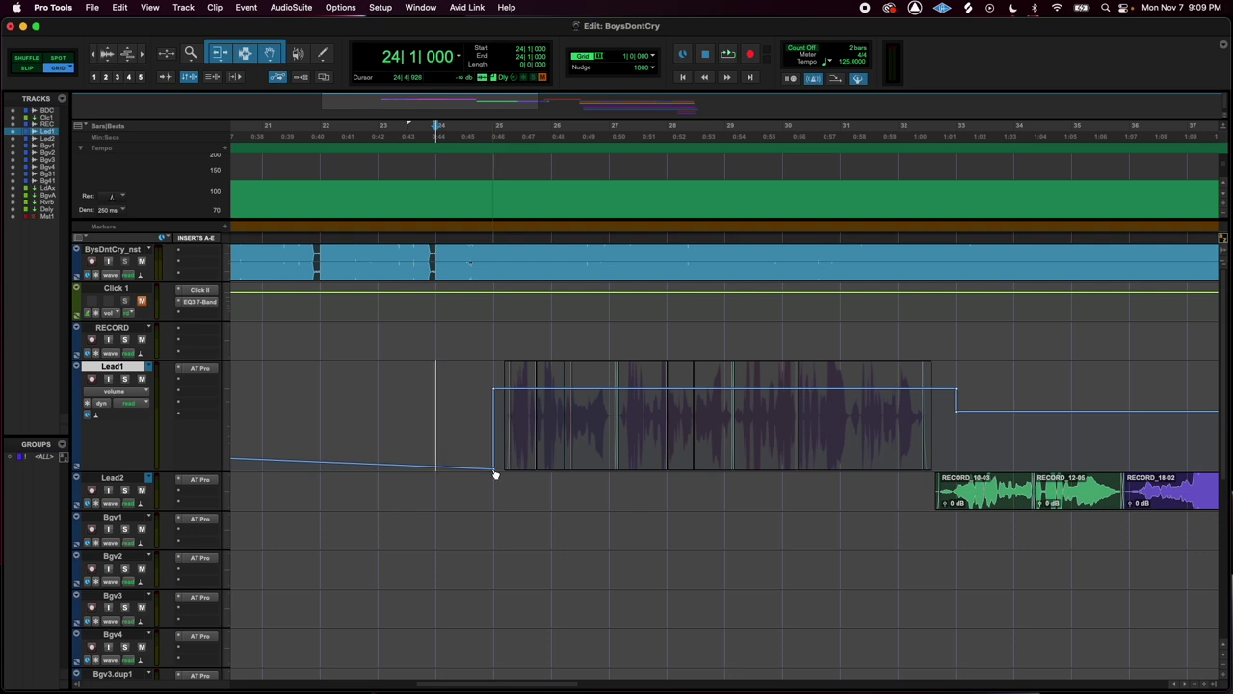
pyautogui.hscroll(-20, 496, 473)
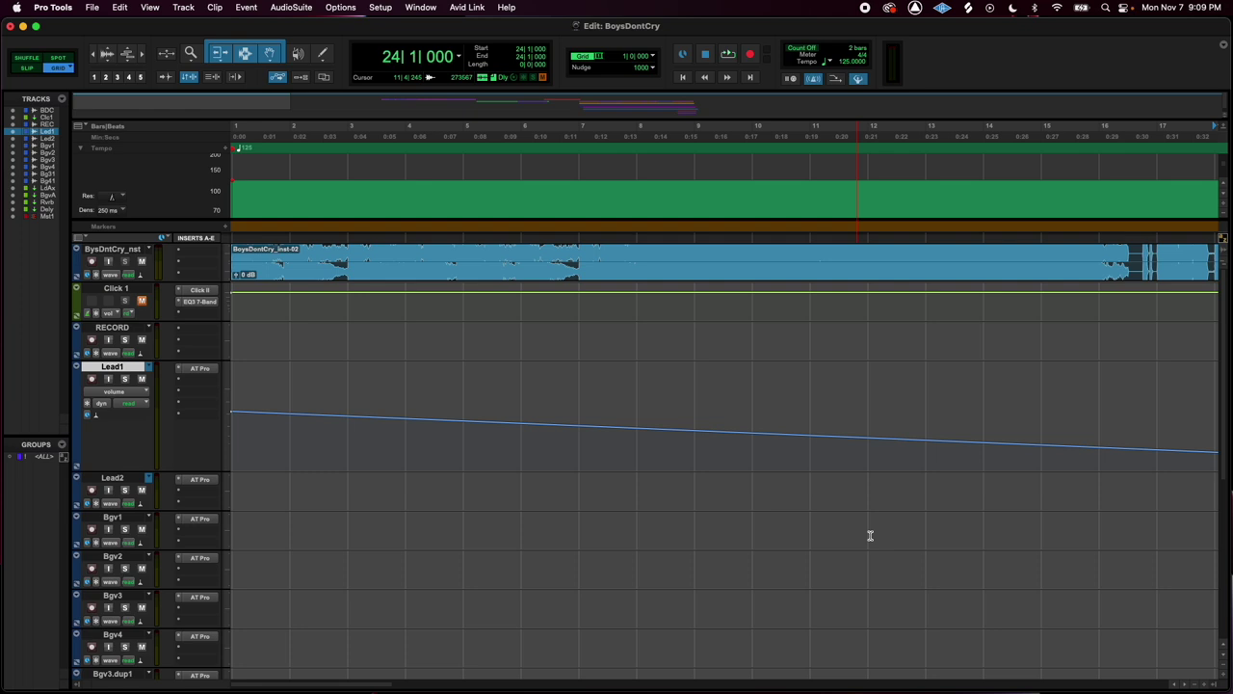
pyautogui.press('super+bracketleft')
pyautogui.press('super+bracketleft')
pyautogui.press('super+z')
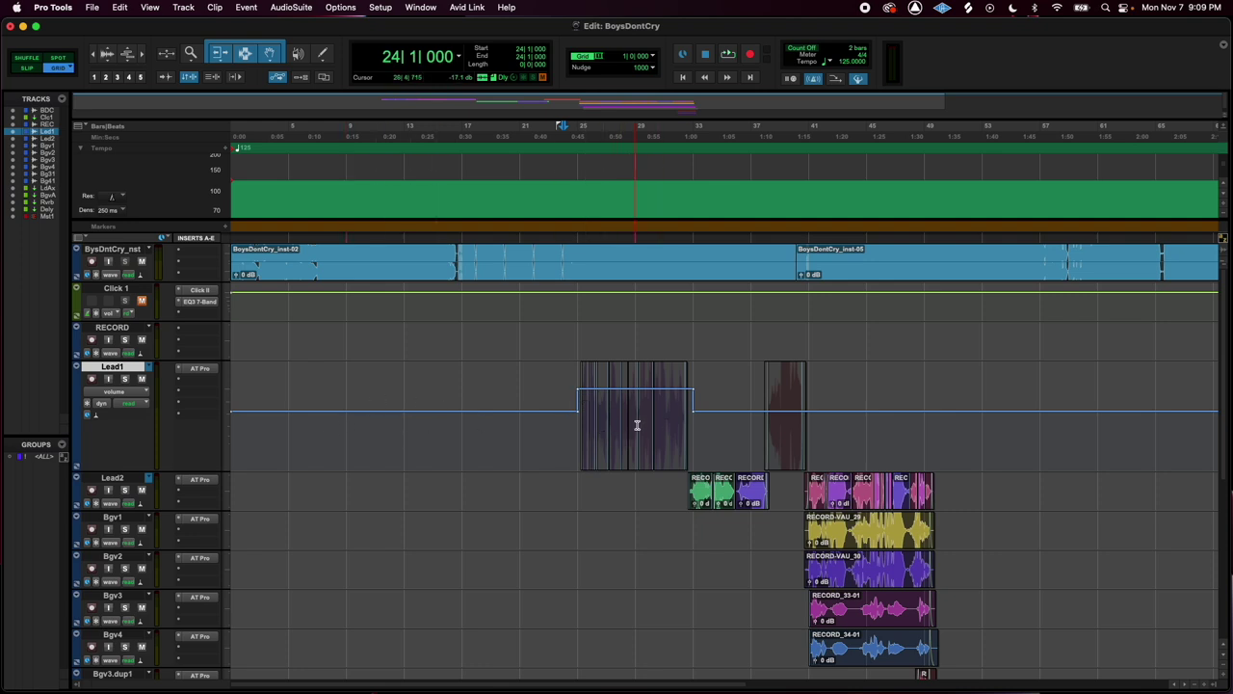
# Shape a gradual volume rise into bar 25 on Lead1 using breakpoints between bars 24 and 25
pyautogui.press('super+bracketright')
pyautogui.press('super+bracketright')
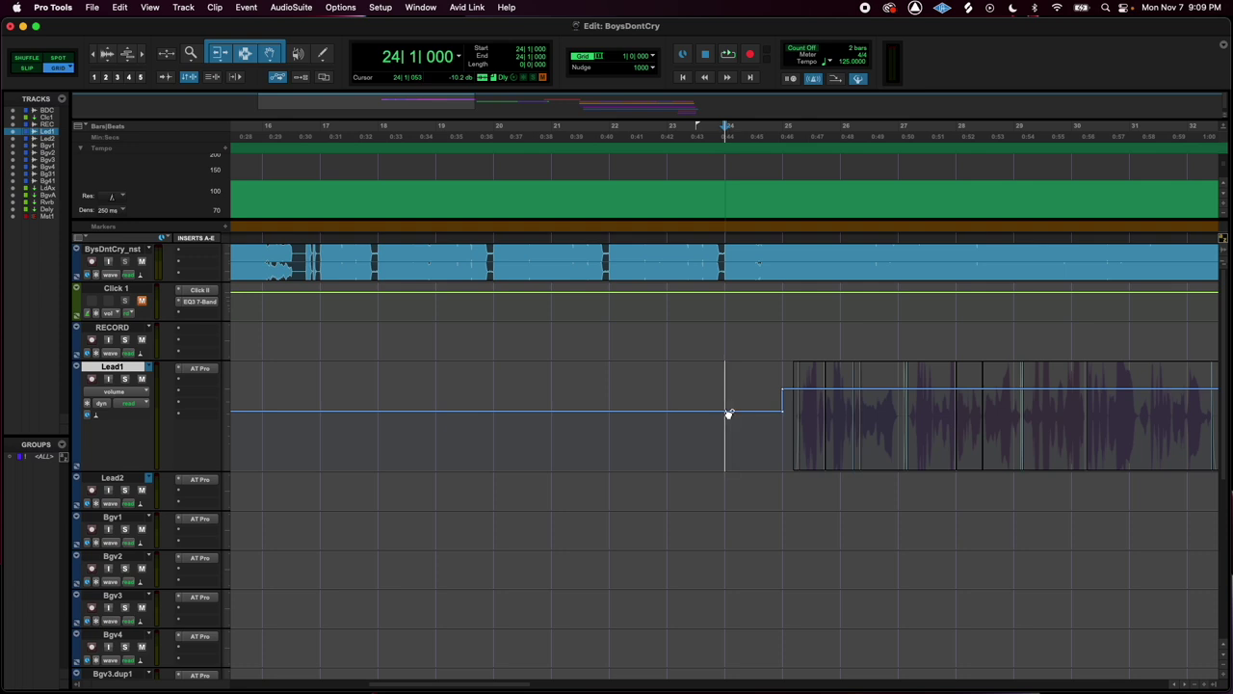
pyautogui.click(686, 441)
pyautogui.moveTo(785, 415)
pyautogui.mouseDown()
pyautogui.moveTo(731, 410)
pyautogui.moveTo(765, 402)
pyautogui.mouseUp()
# Try dragging the upper Lead1 volume breakpoint at bar 33 down to silence, and undo the change
pyautogui.hscroll(10, 766, 449)
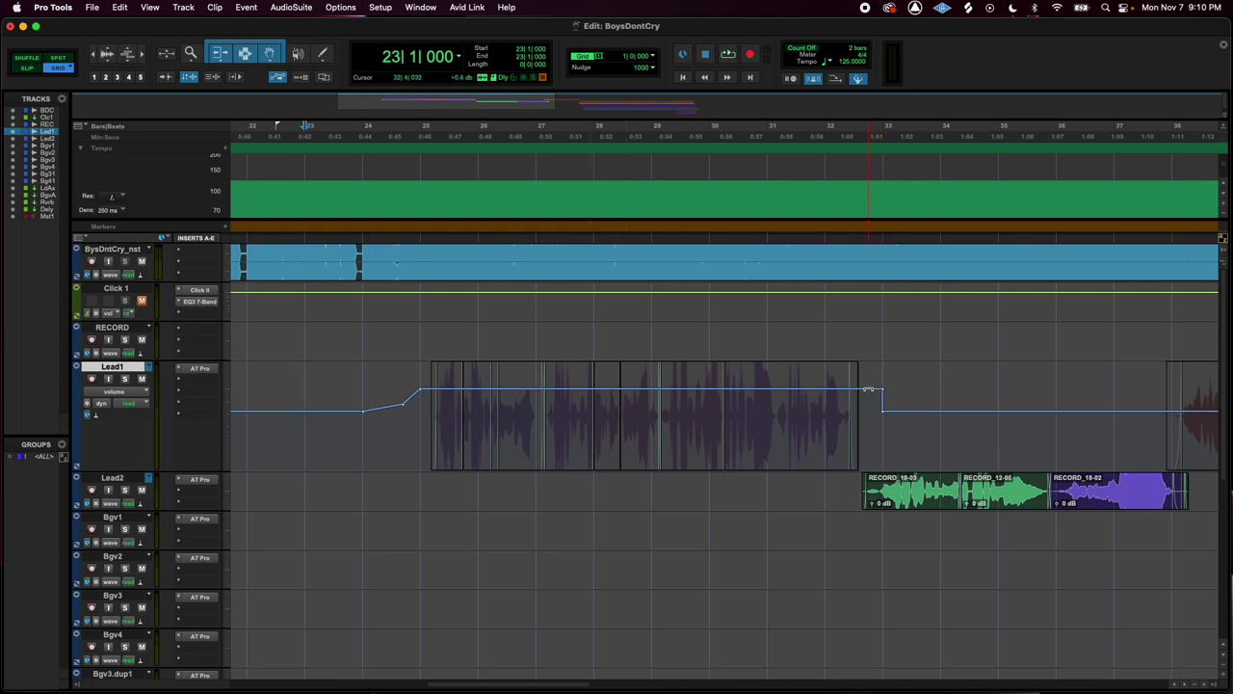
pyautogui.moveTo(883, 389); pyautogui.dragTo(882, 470)
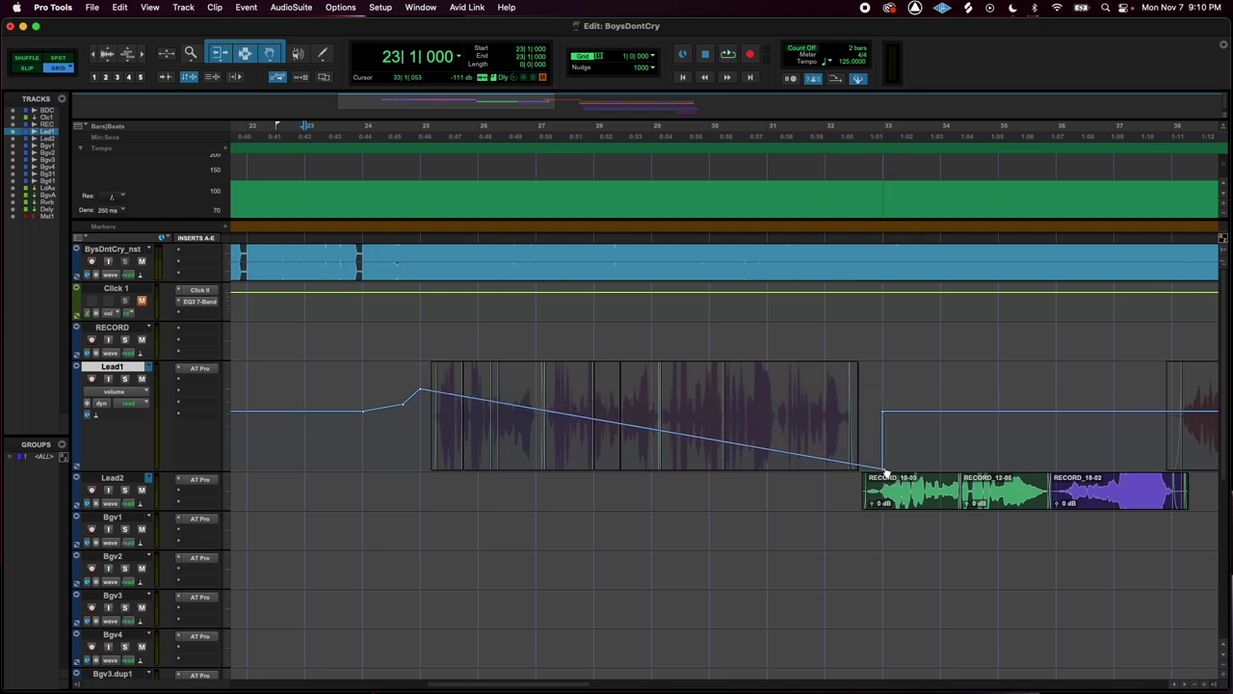
pyautogui.press('super+z')
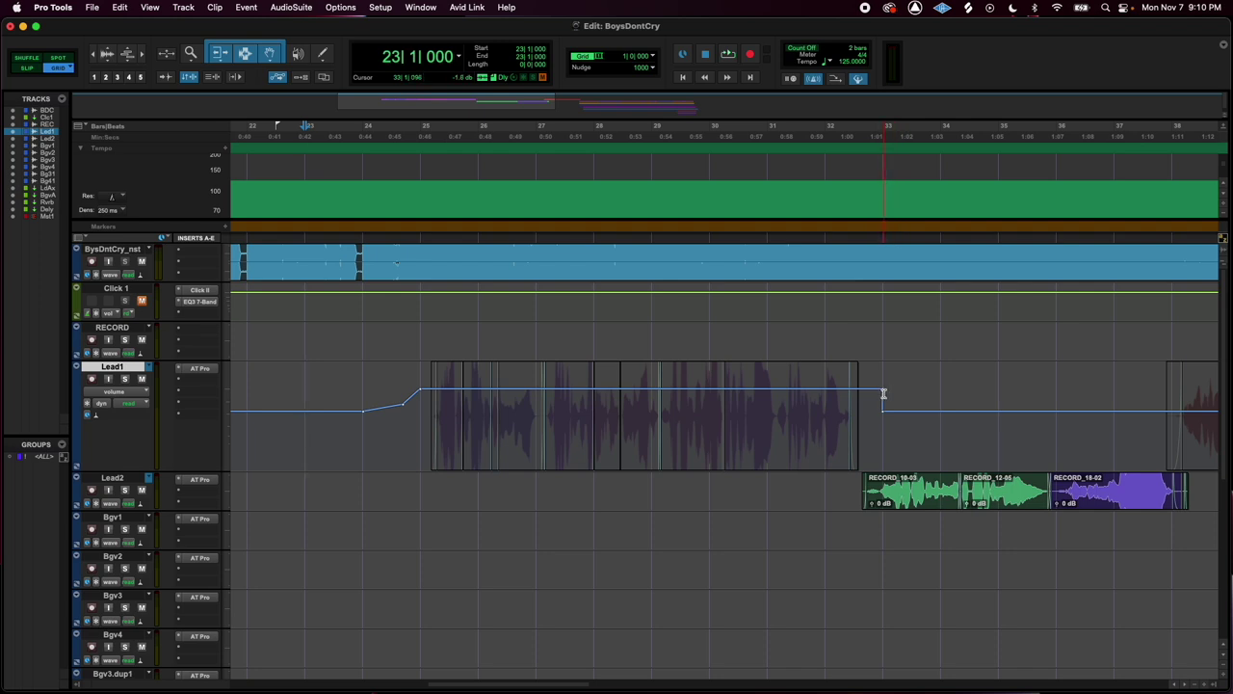
# Delete the Lead1 volume breakpoints between bars 23 and 33
pyautogui.moveTo(906, 415); pyautogui.dragTo(310, 397)
pyautogui.press('Delete')
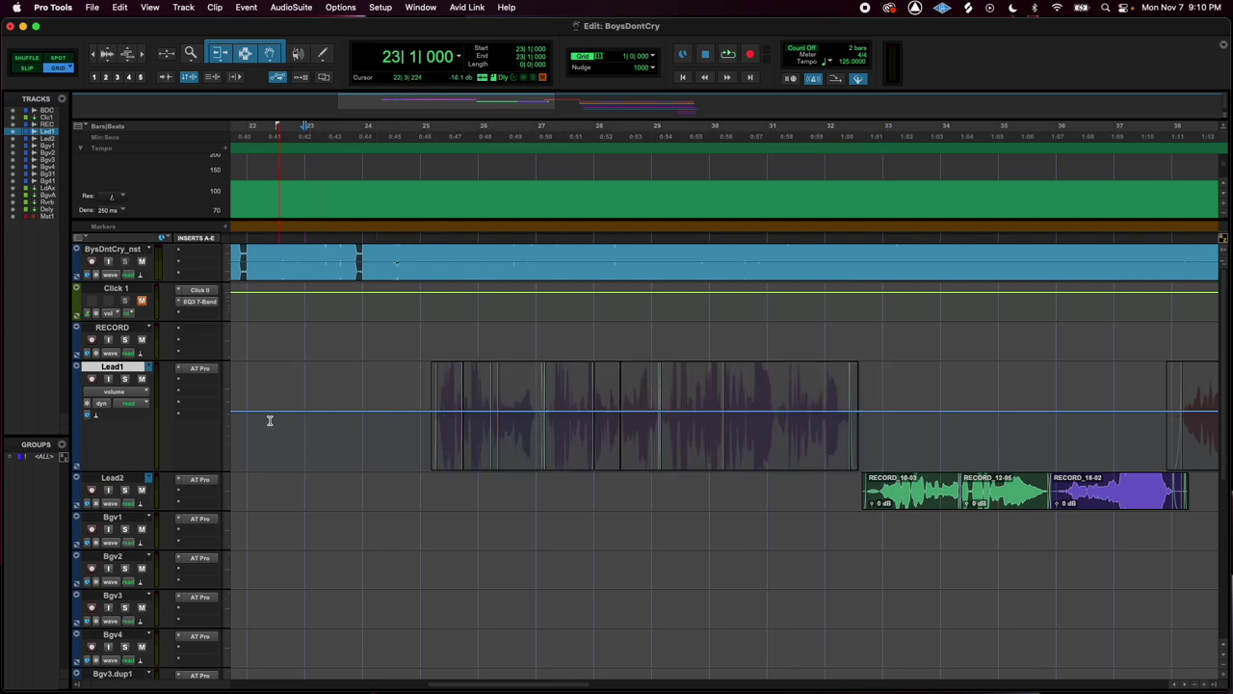
pyautogui.moveTo(262, 421); pyautogui.dragTo(475, 425)
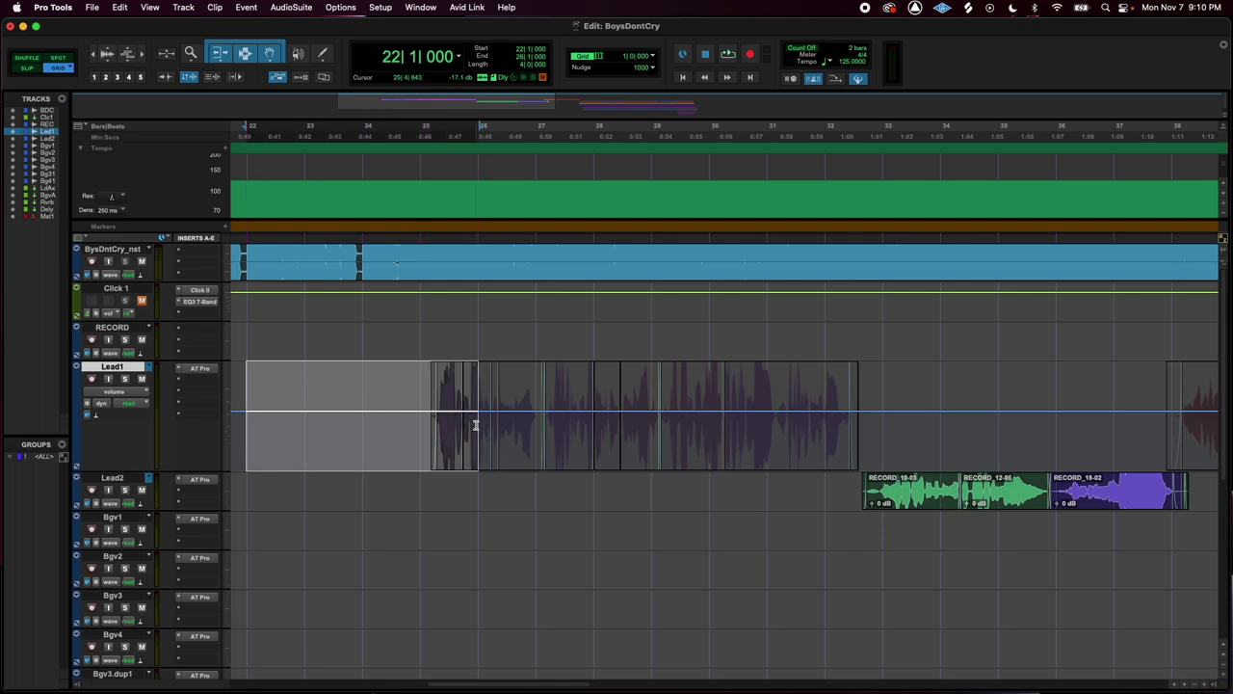
pyautogui.press('Left')
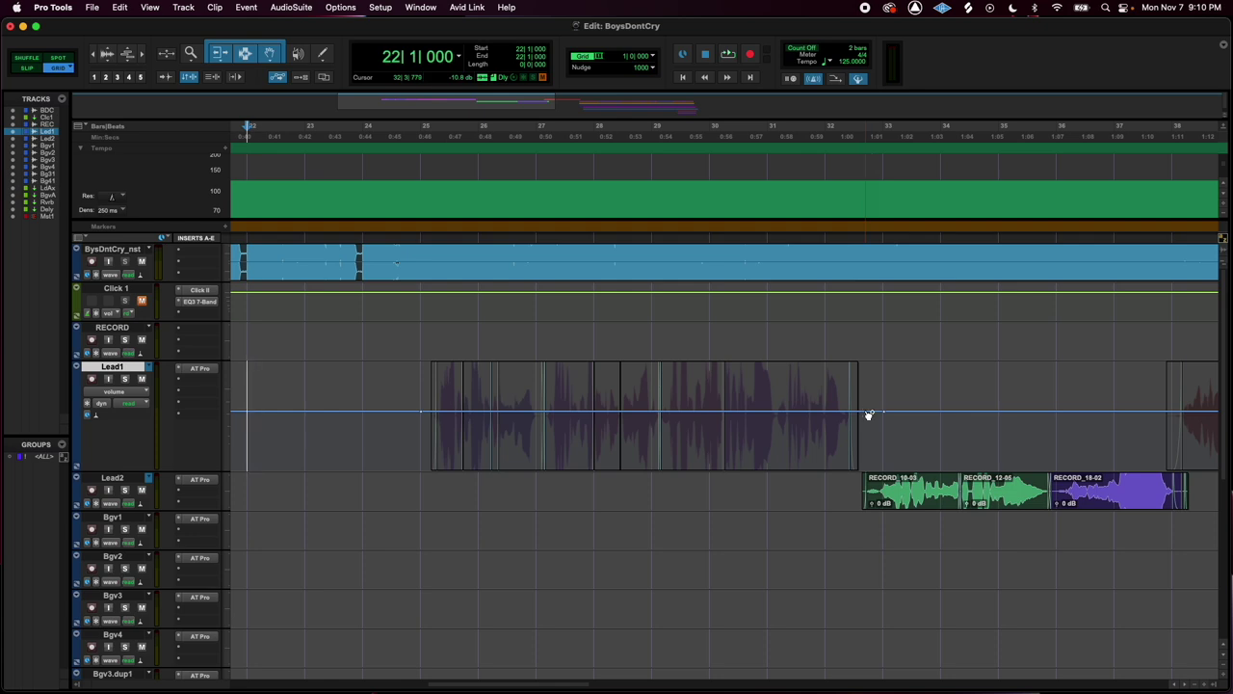
# Pull the Lead1 volume breakpoint at bar 33 down into a slope and delete the automation from bar 24 to 34
pyautogui.moveTo(865, 412); pyautogui.dragTo(883, 458)
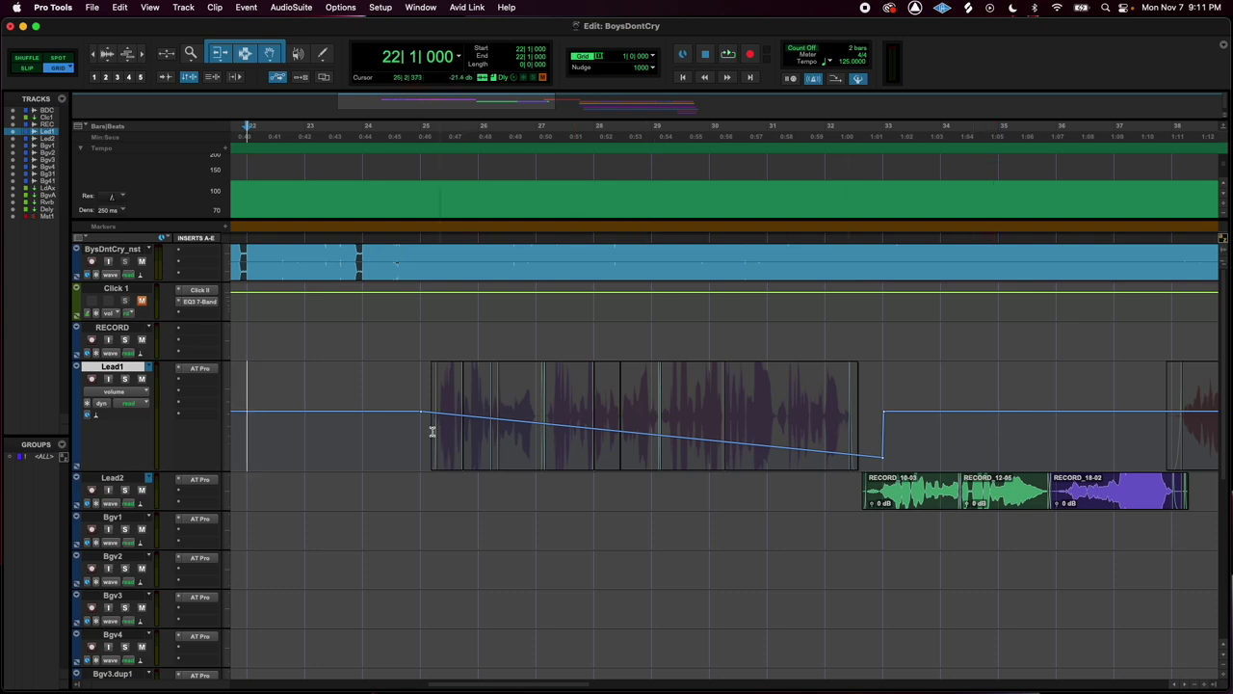
pyautogui.moveTo(367, 429); pyautogui.dragTo(958, 443)
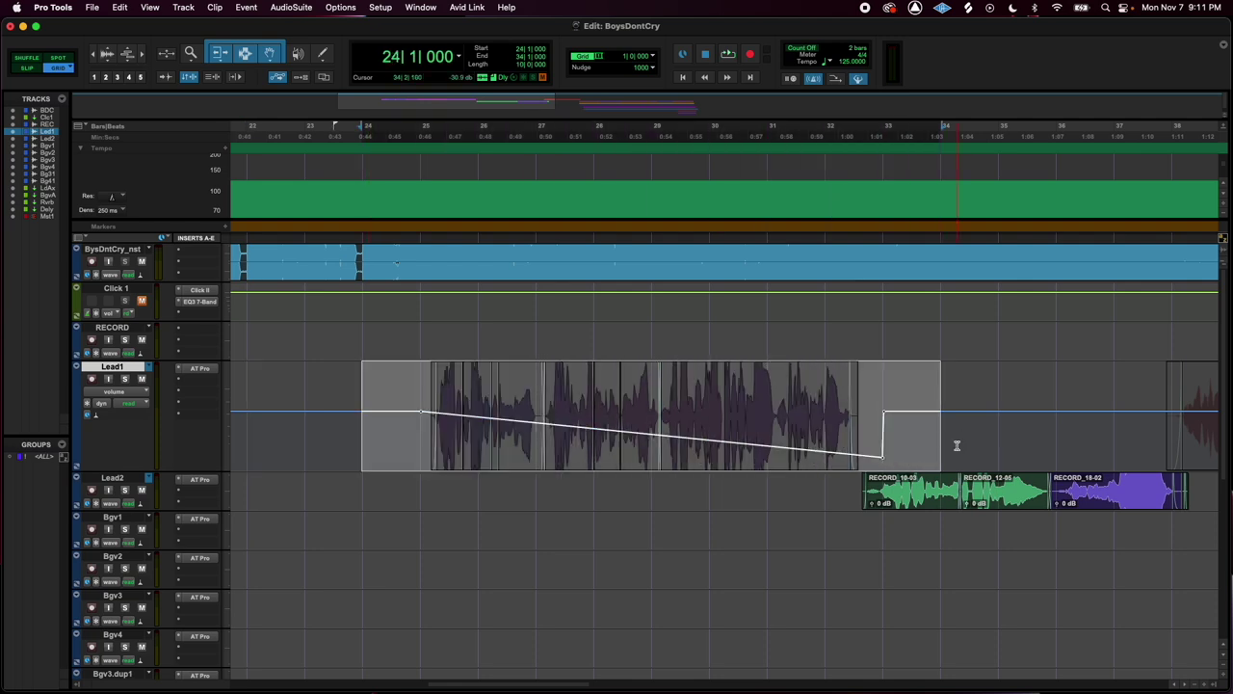
pyautogui.press('Delete')
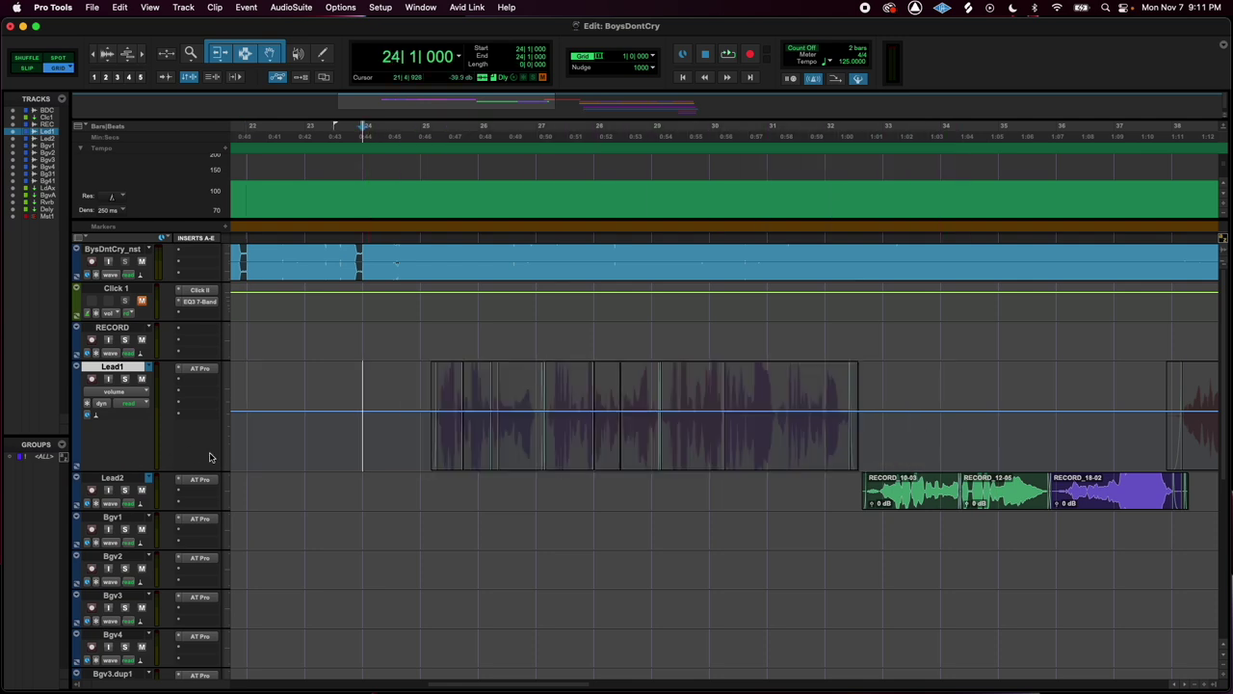
# Change the Lead1 track view back to waveform and look over the aux tracks' volume lines
pyautogui.click(134, 391)
pyautogui.click(418, 402)
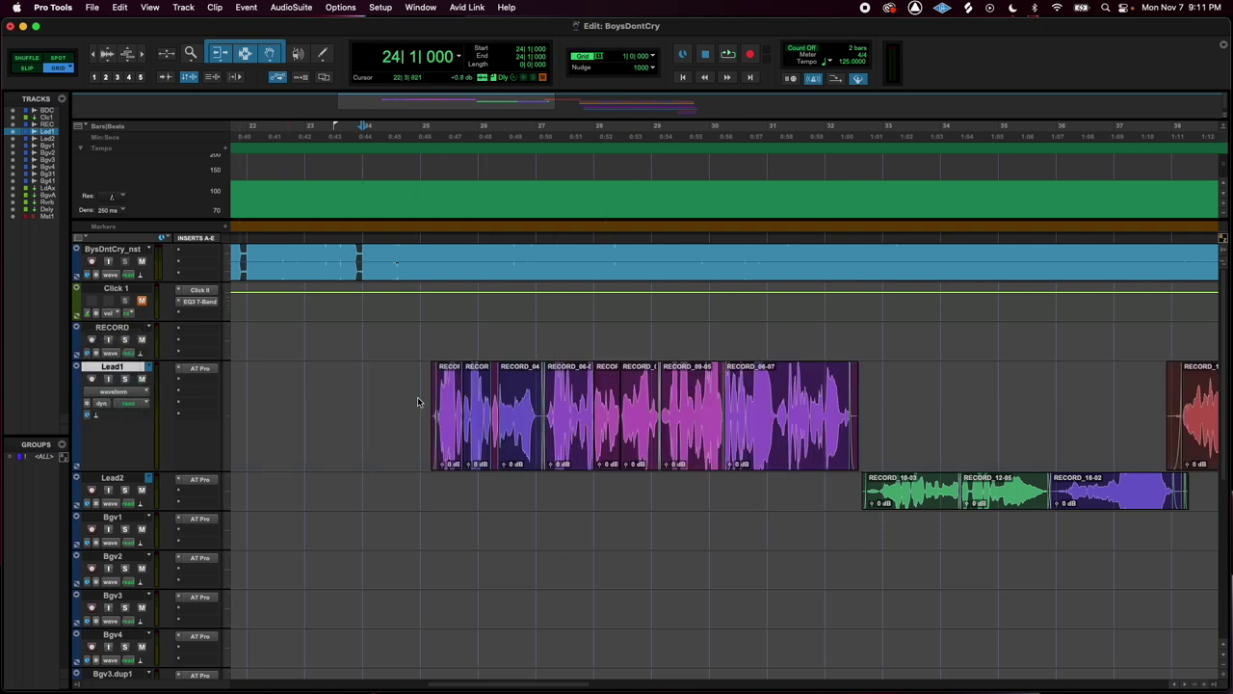
pyautogui.scroll(-5, 523, 426)
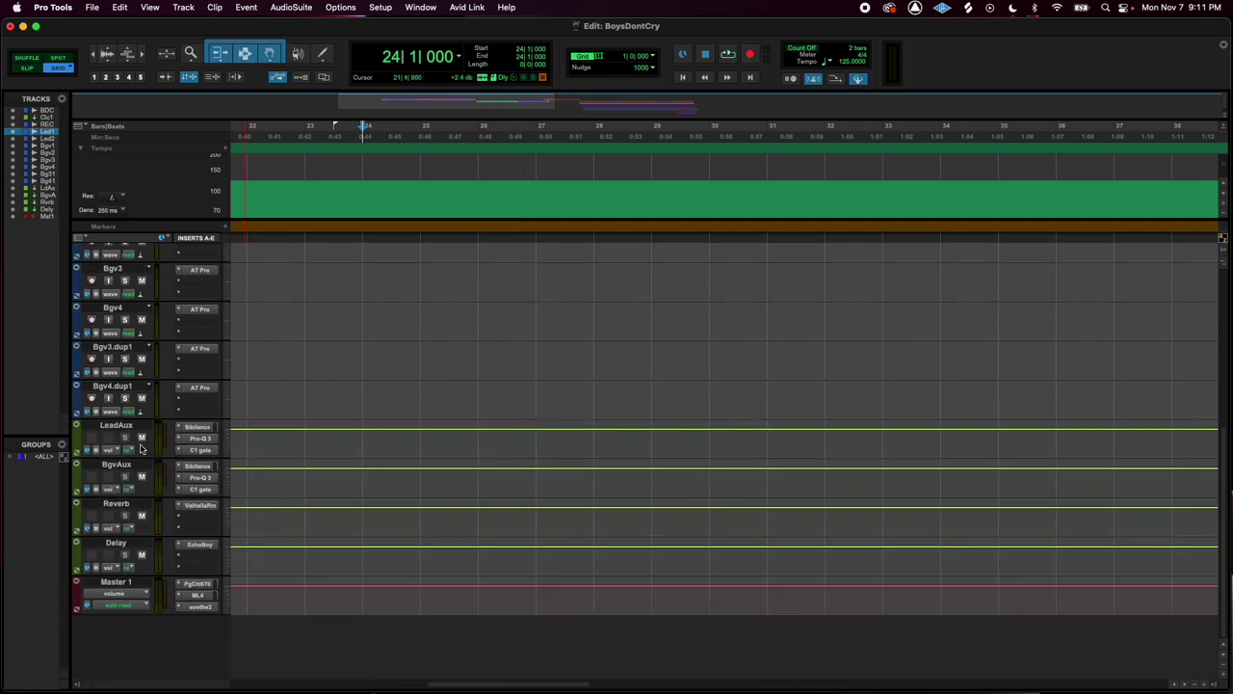
pyautogui.moveTo(128, 455); pyautogui.dragTo(135, 540)
pyautogui.scroll(5, 674, 545)
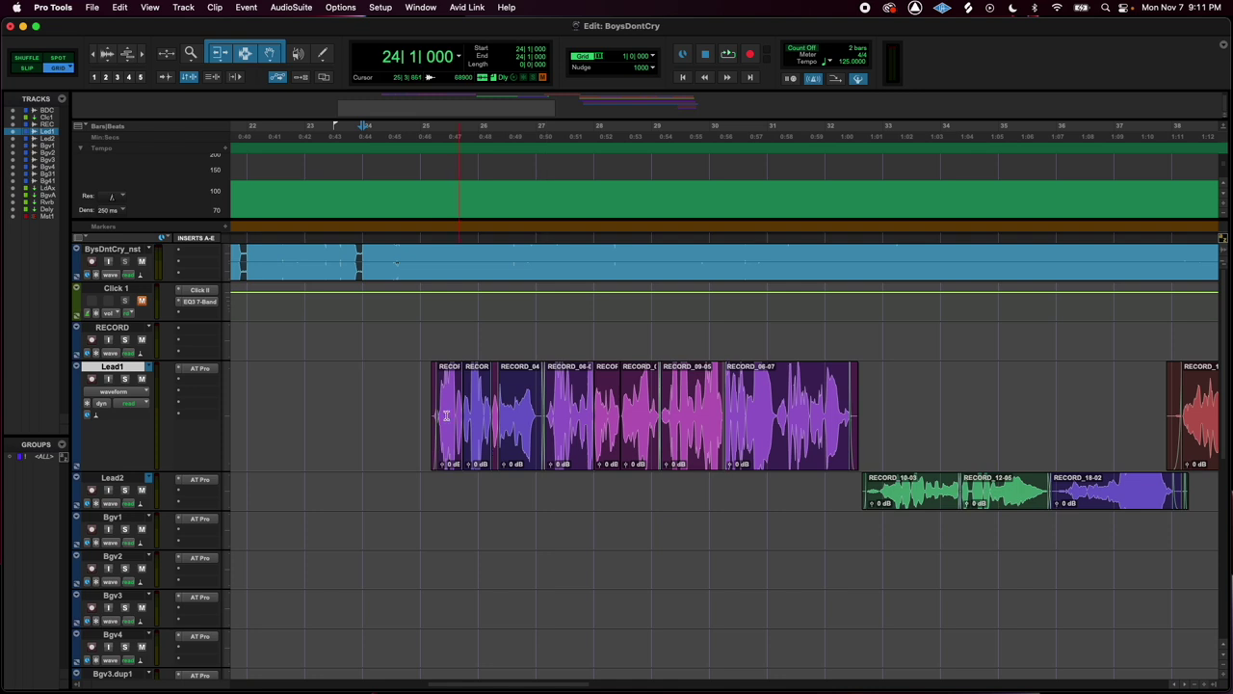
# Select bars 25 to 33 on Lead1, show its volume line, and lower the automation across that range
pyautogui.moveTo(426, 398); pyautogui.dragTo(919, 401)
pyautogui.scroll(-2, 889, 401)
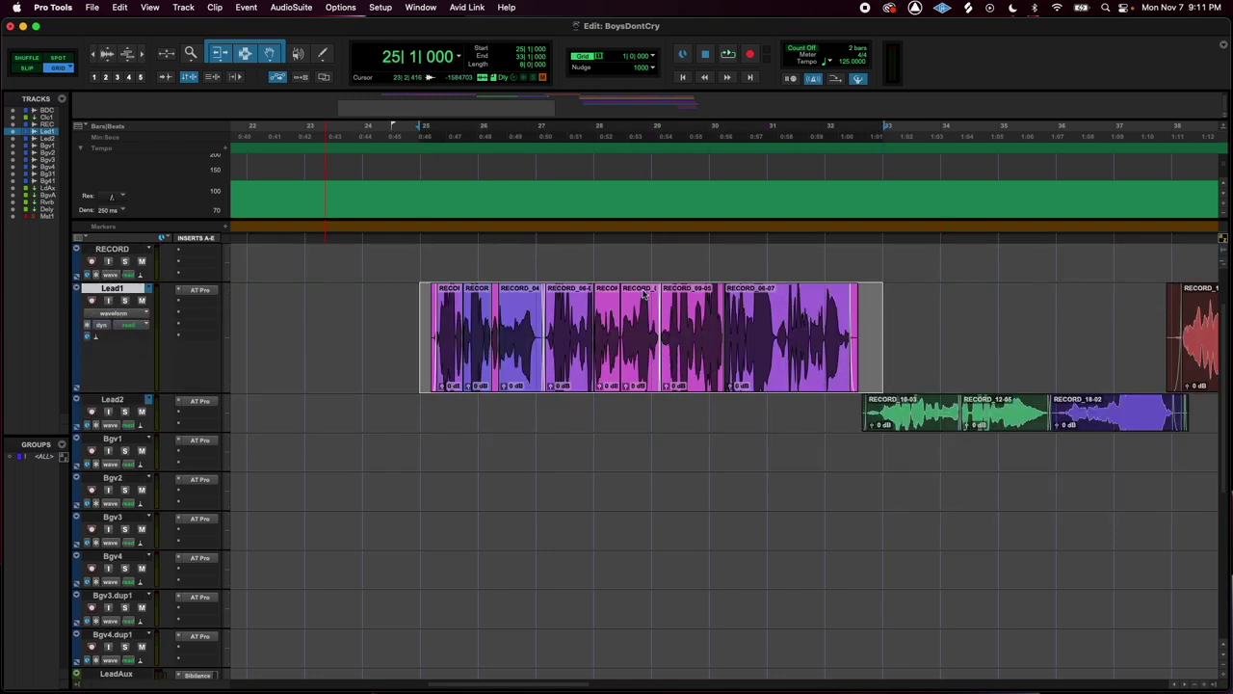
pyautogui.hotkey('ctrl', '-')
pyautogui.moveTo(639, 295); pyautogui.dragTo(641, 313)
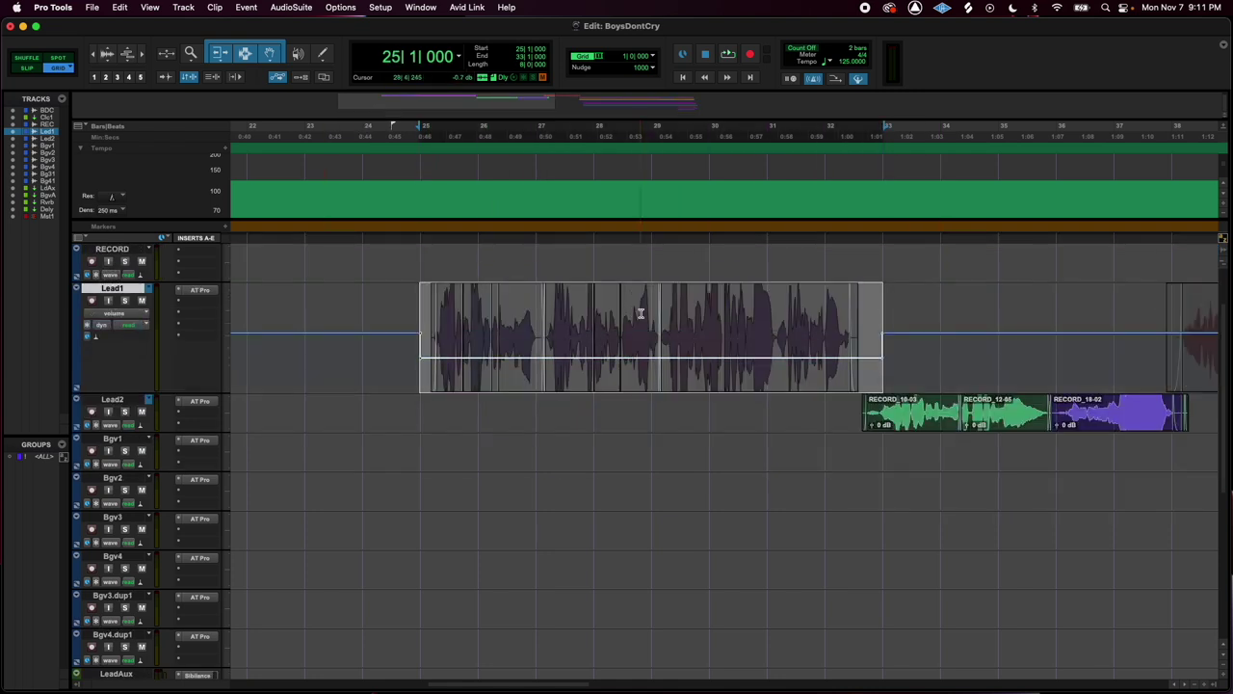
pyautogui.click(422, 353)
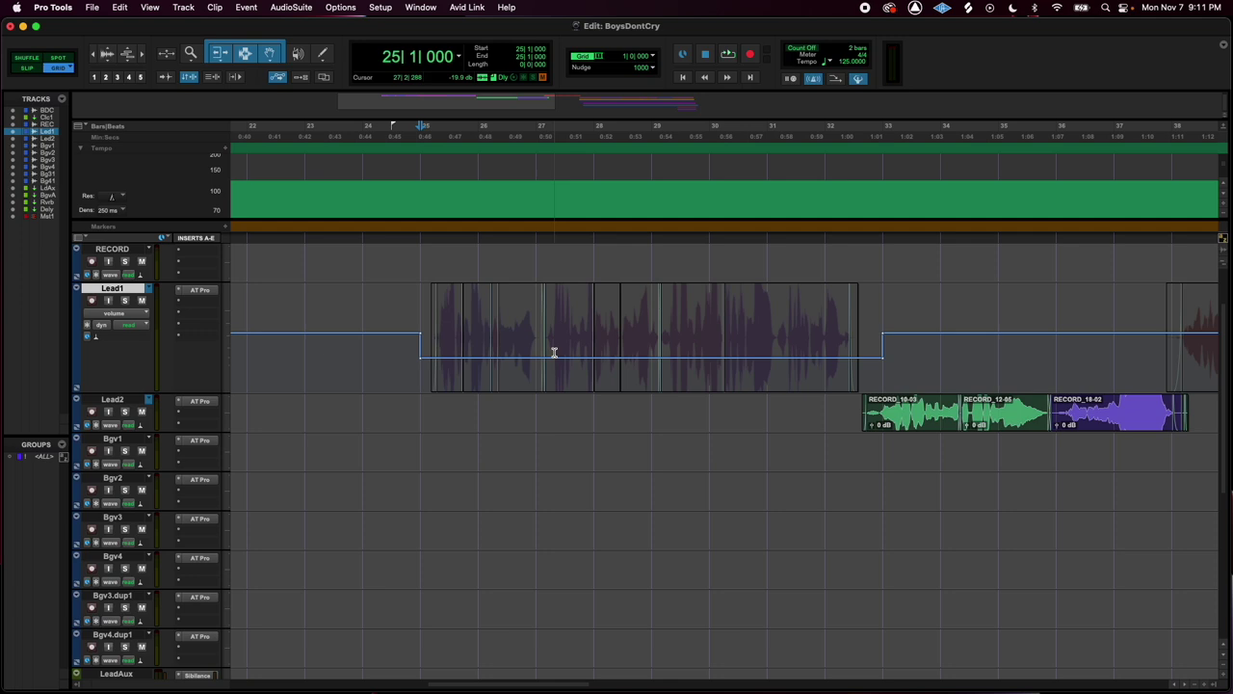
# Check the Lead1 fader in the Mix window, and return to the Edit window with the cursor at bar 24
pyautogui.press('super+equal')
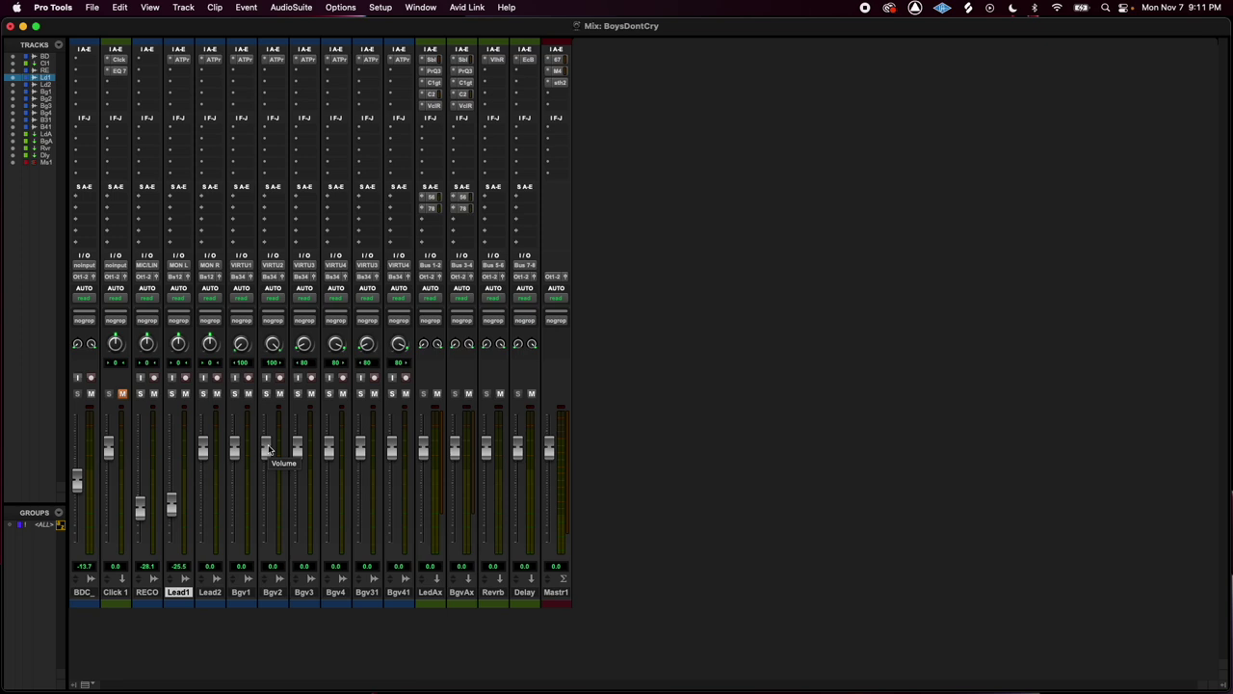
pyautogui.press('super+equal')
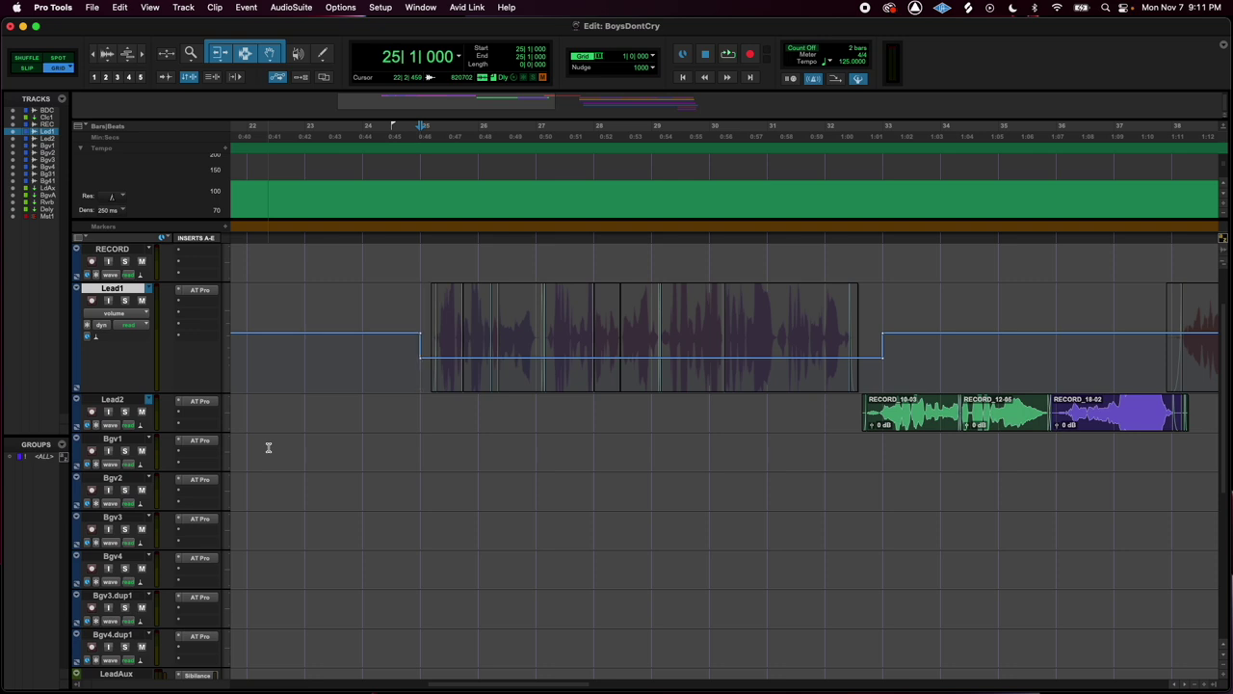
pyautogui.click(372, 358)
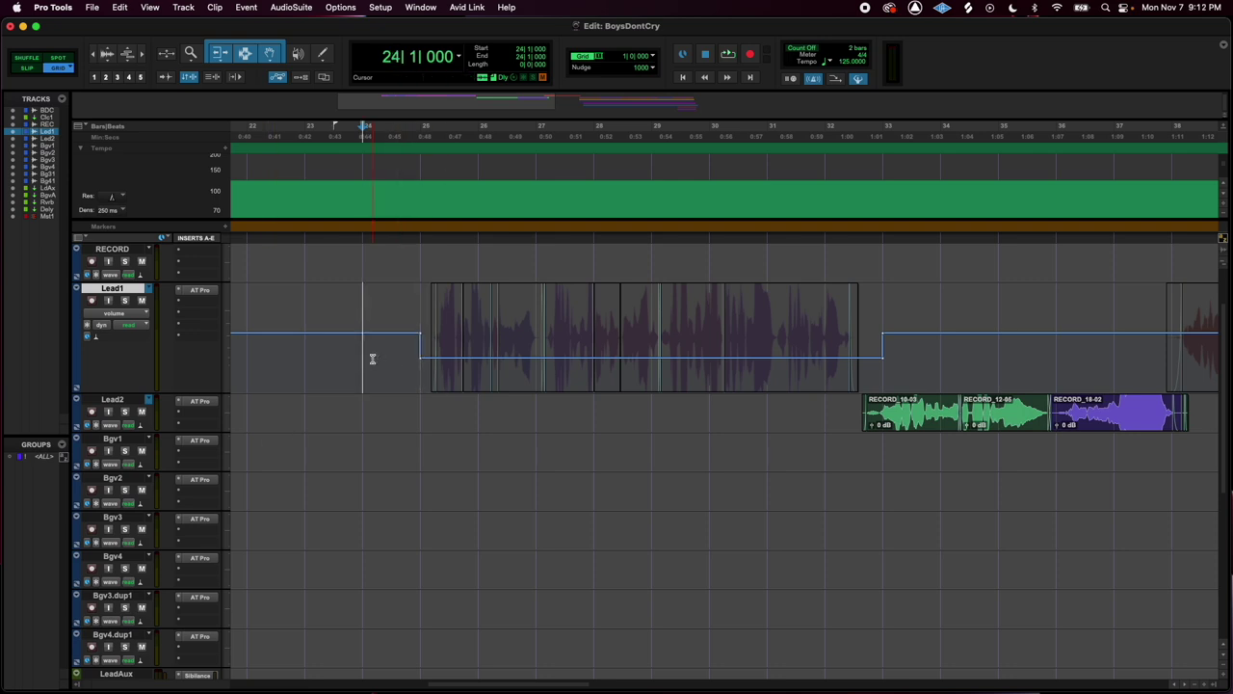
# Play from bar 24 and watch the Lead1 fader in the Mix window, returning to the Edit window
pyautogui.press('super+equal')
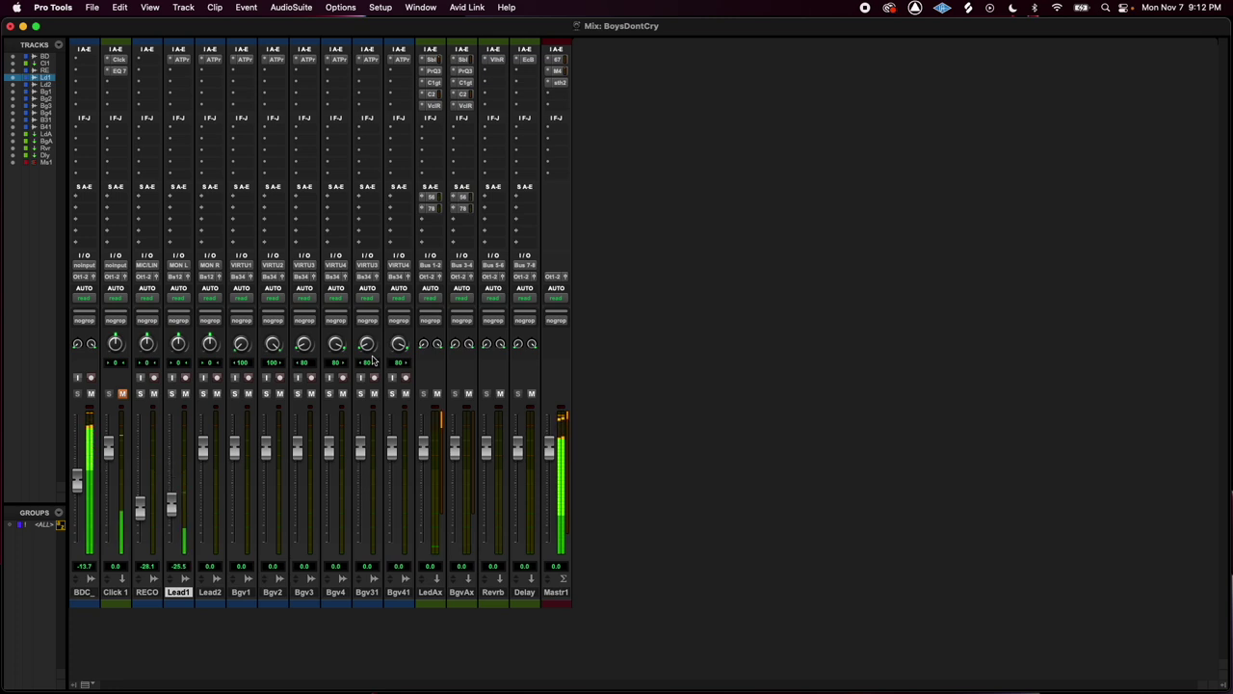
pyautogui.press('space')
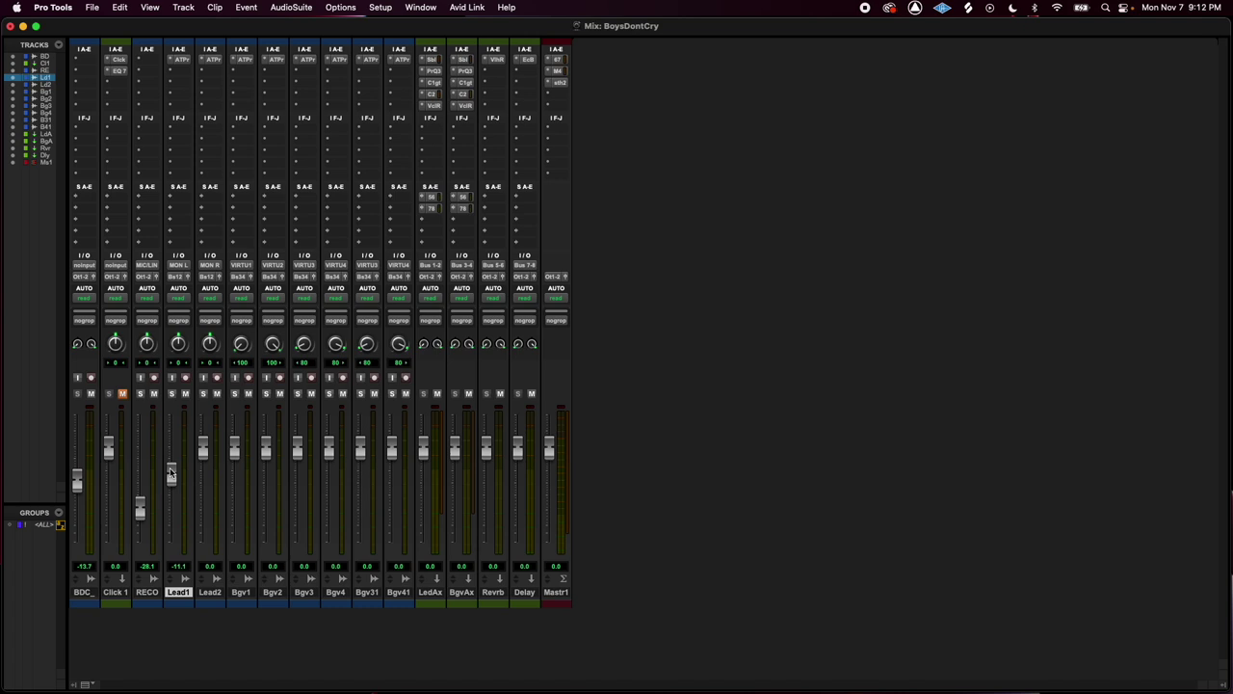
pyautogui.press('super+equal')
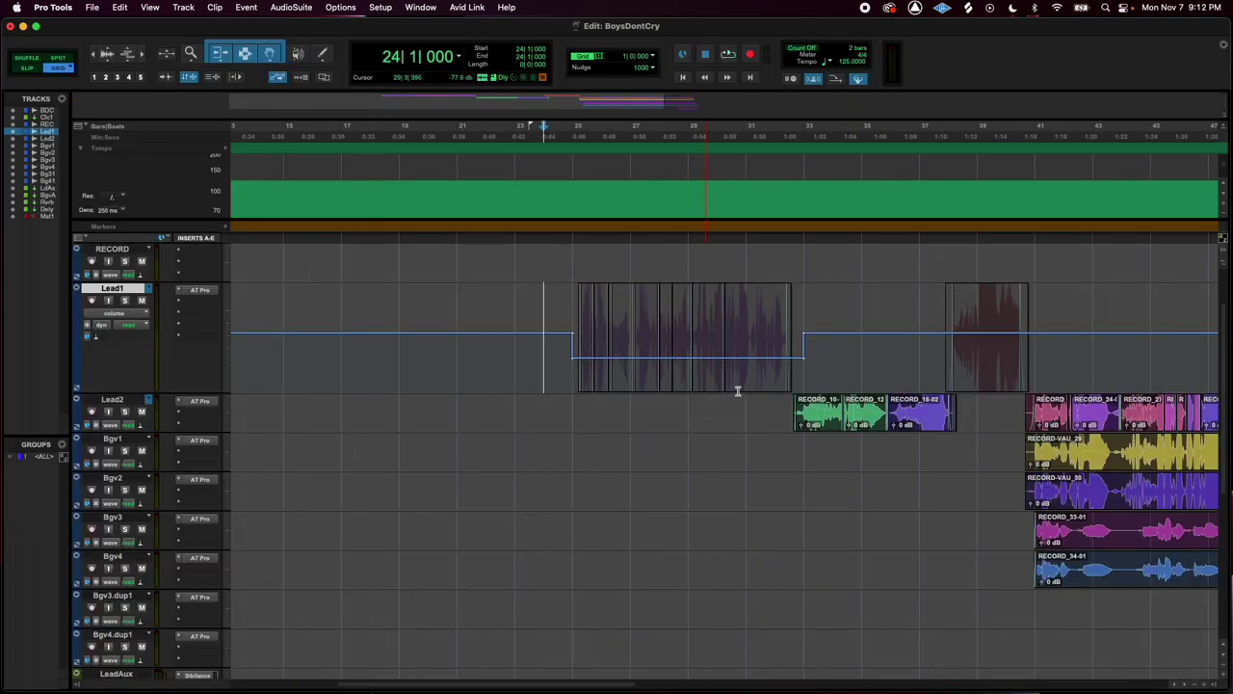
# Play from bar 38 and try to raise the automated Lead1 fader in the Mix window
pyautogui.click(959, 354)
pyautogui.press('space')
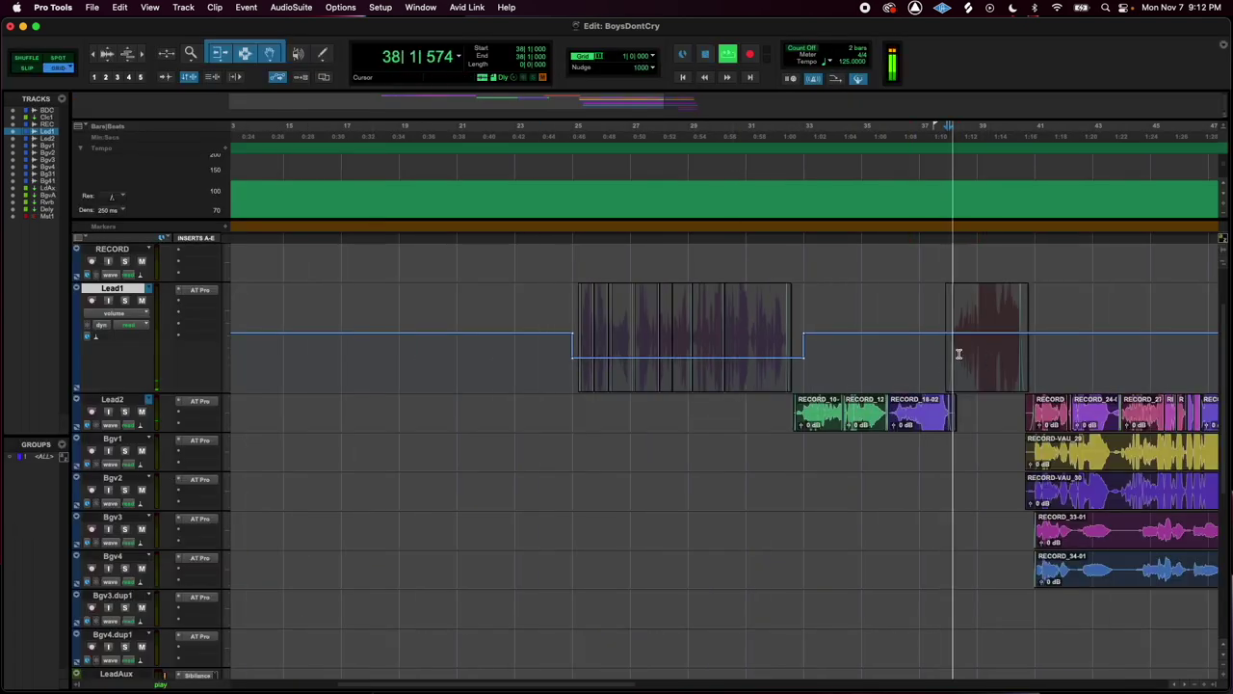
pyautogui.press('super+equal')
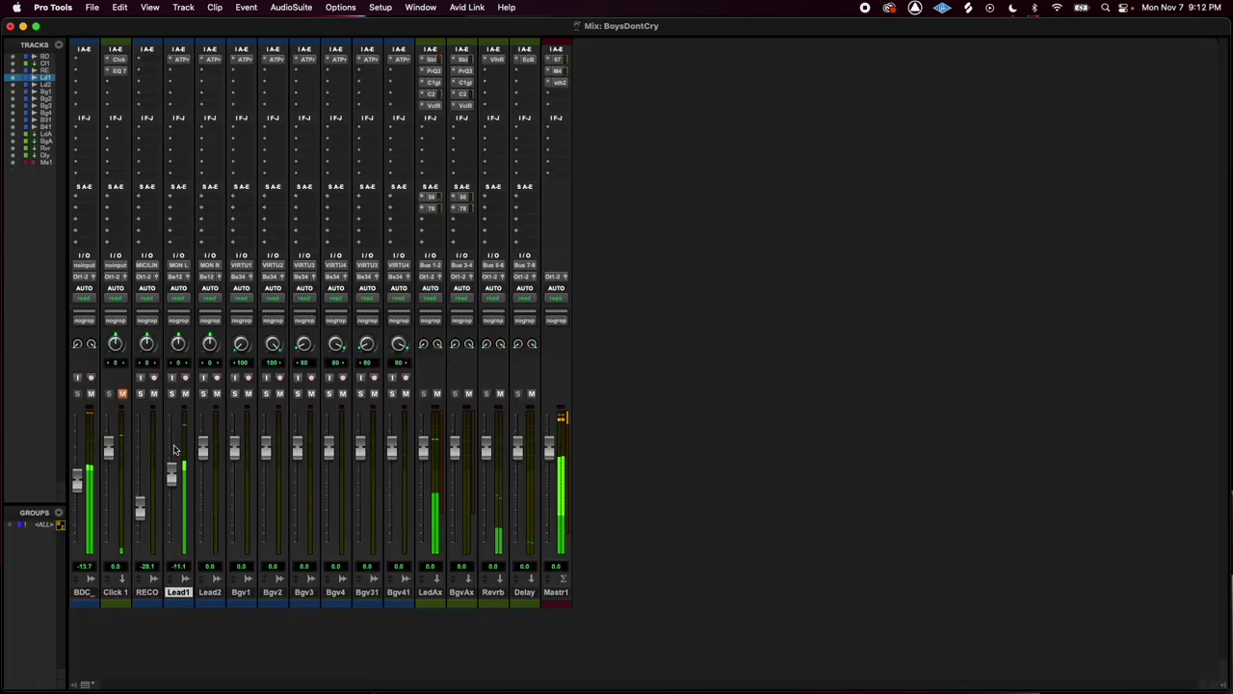
pyautogui.moveTo(172, 481); pyautogui.dragTo(170, 441)
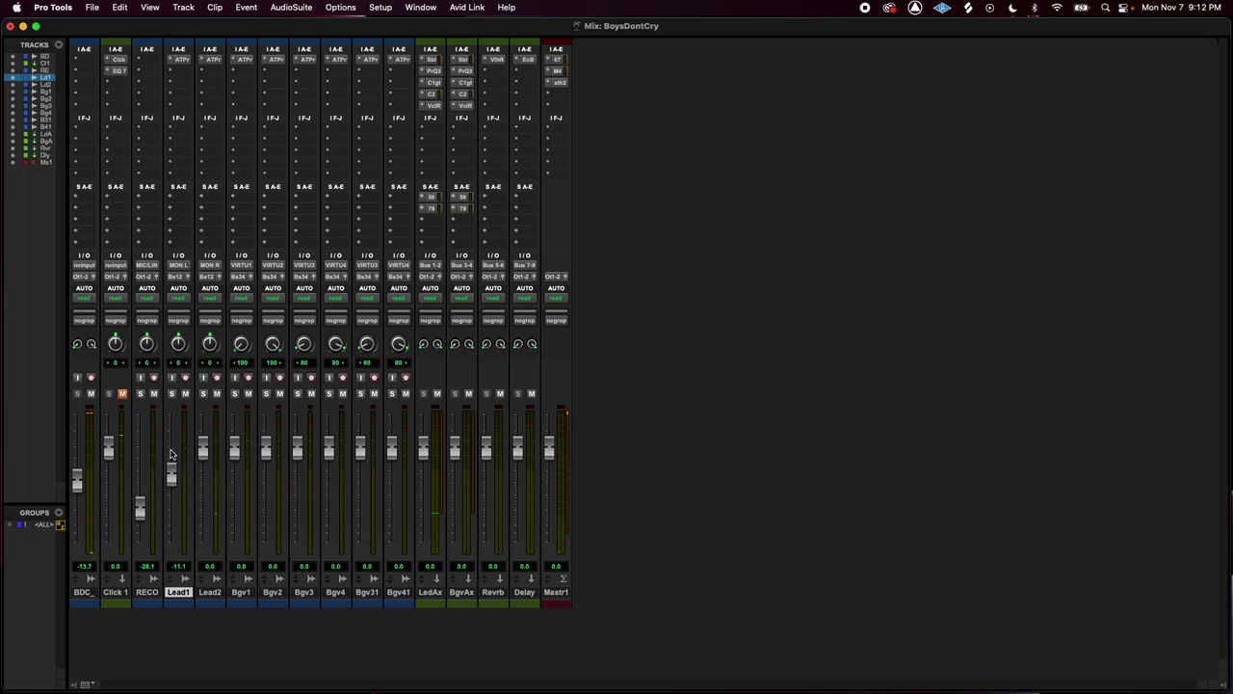
pyautogui.press('super+equal')
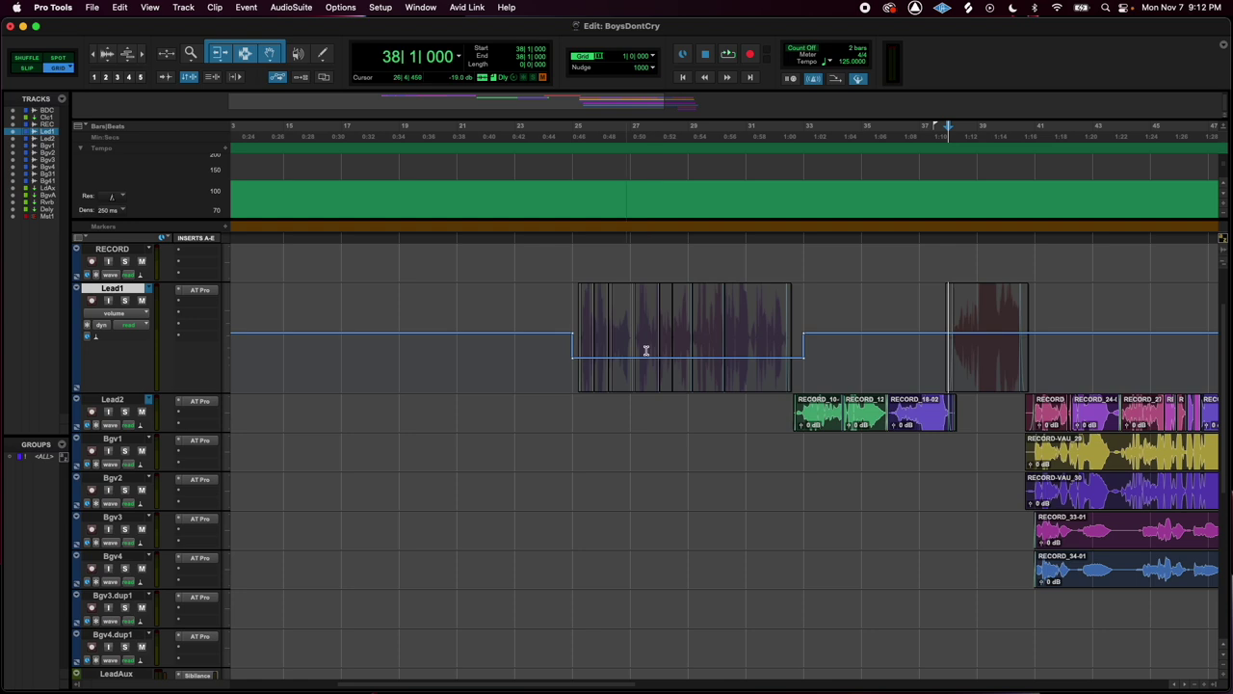
# Lower the Lead2 fader to -15.3 dB in the Mix window and try raising the Lead1 fader during playback
pyautogui.press('super+equal')
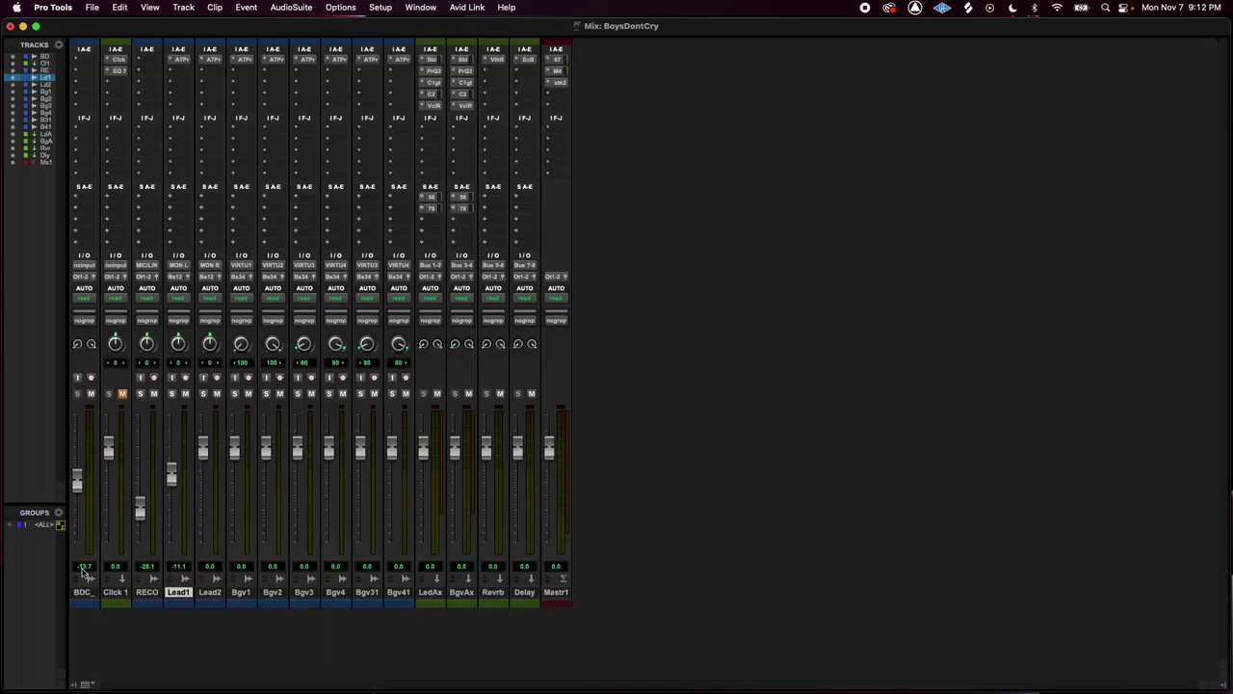
pyautogui.moveTo(202, 449); pyautogui.dragTo(173, 440)
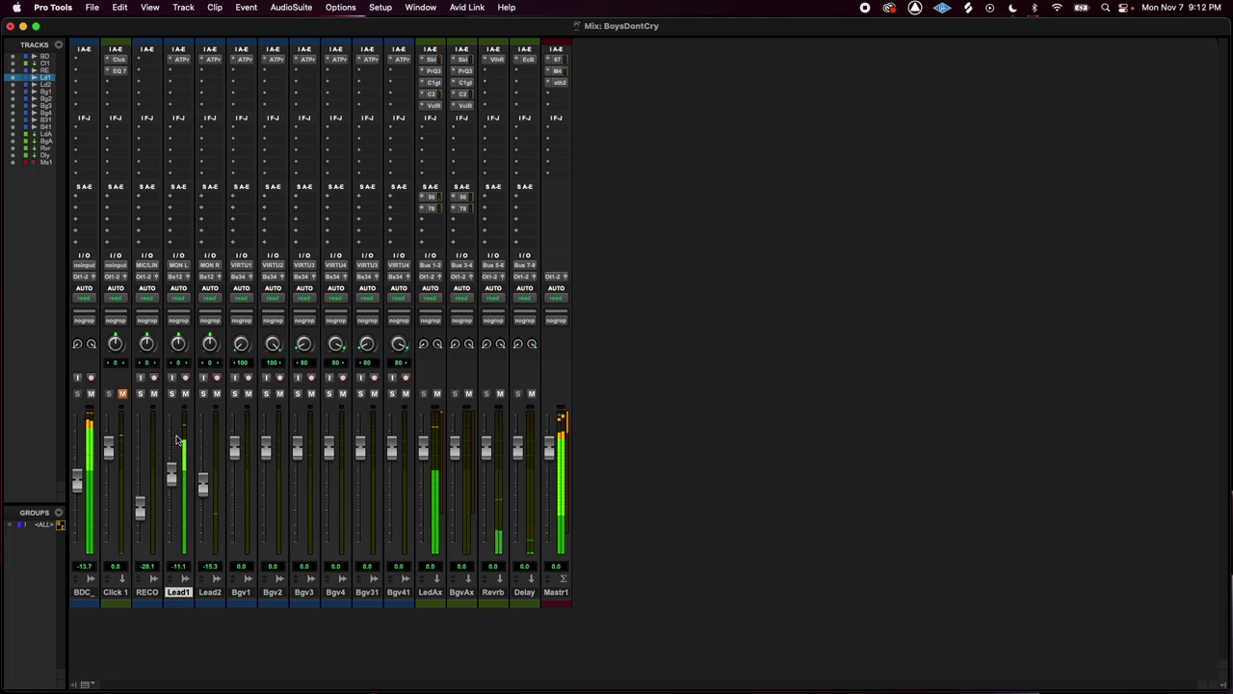
pyautogui.press('super+equal')
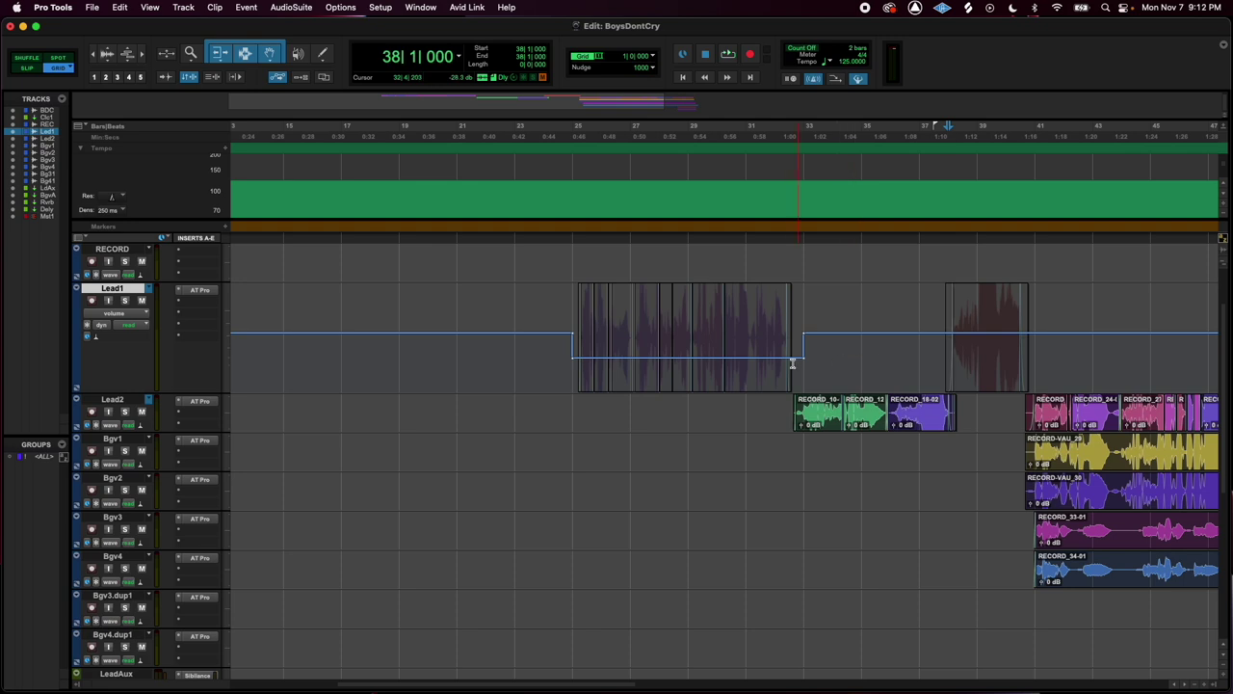
# Select bars 24 to 36 on Lead1 and delete the volume automation in that range
pyautogui.click(552, 341)
pyautogui.keyDown('shift'); pyautogui.click(893, 333); pyautogui.keyUp('shift')
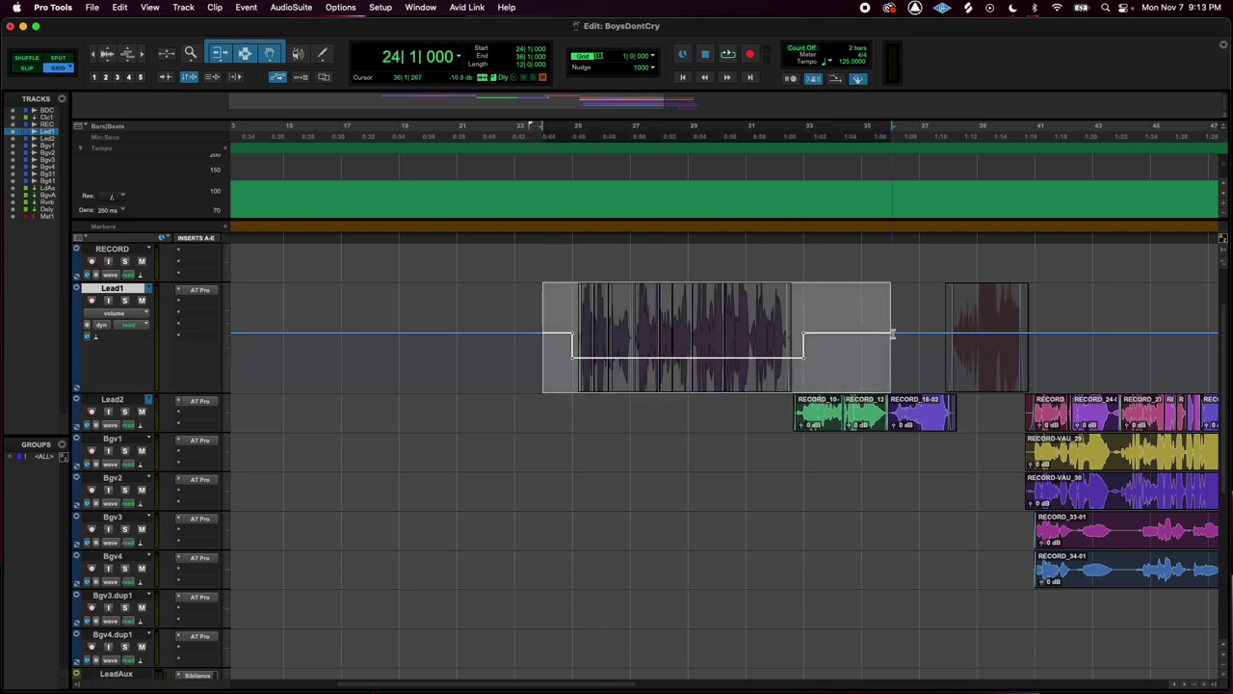
pyautogui.press('Delete')
# Select bars 25 to 33 on the LeadAux track and lower its volume automation there to about -13.2 dB
pyautogui.scroll(-10, 694, 430)
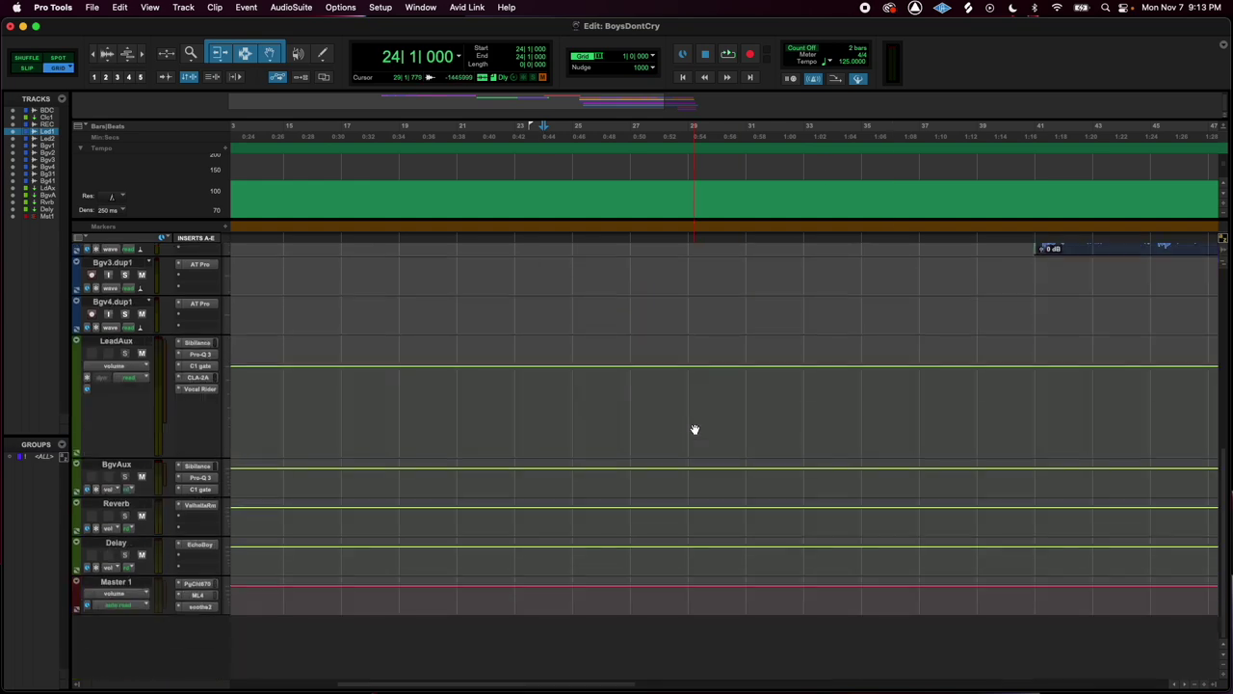
pyautogui.scroll(15, 694, 430)
pyautogui.moveTo(569, 415); pyautogui.dragTo(799, 414)
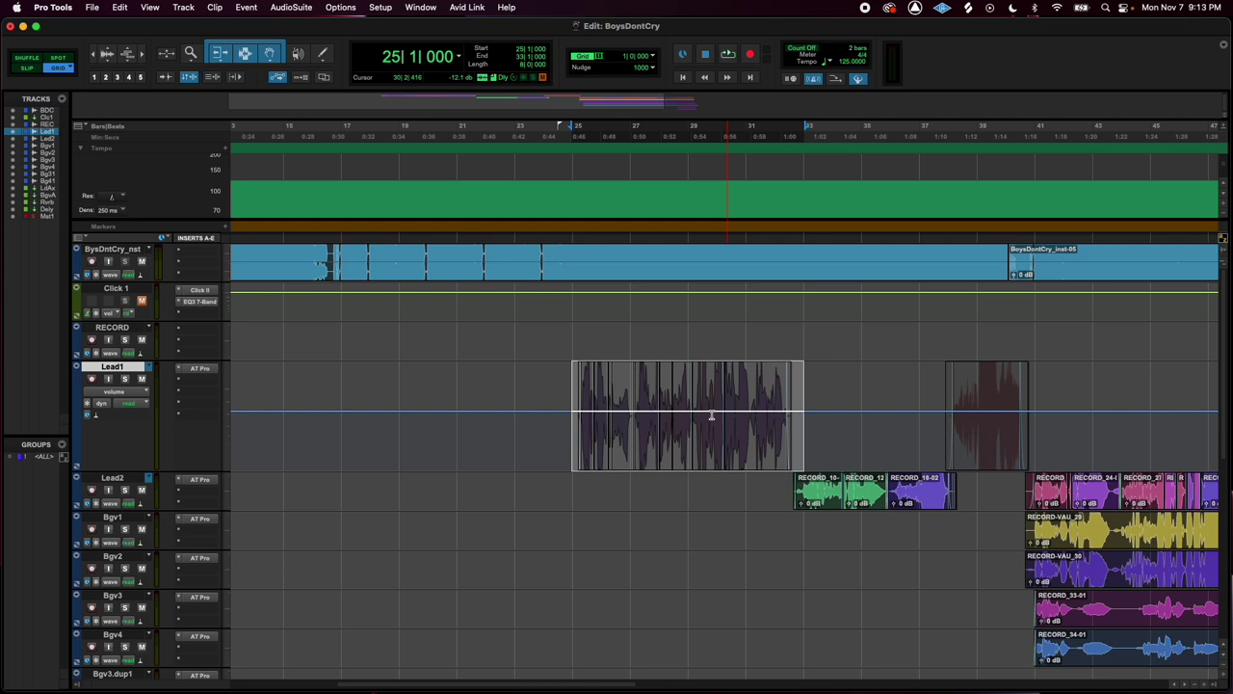
pyautogui.scroll(-10, 711, 414)
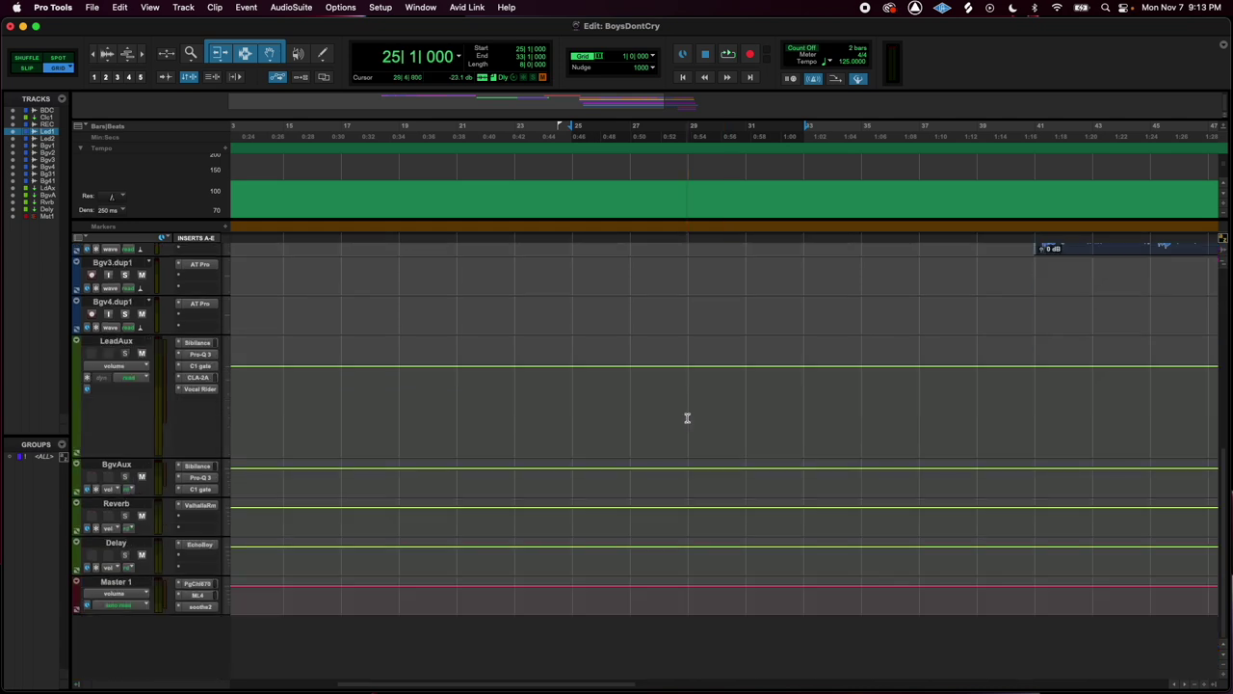
pyautogui.keyDown('shift'); pyautogui.click(674, 397); pyautogui.keyUp('shift')
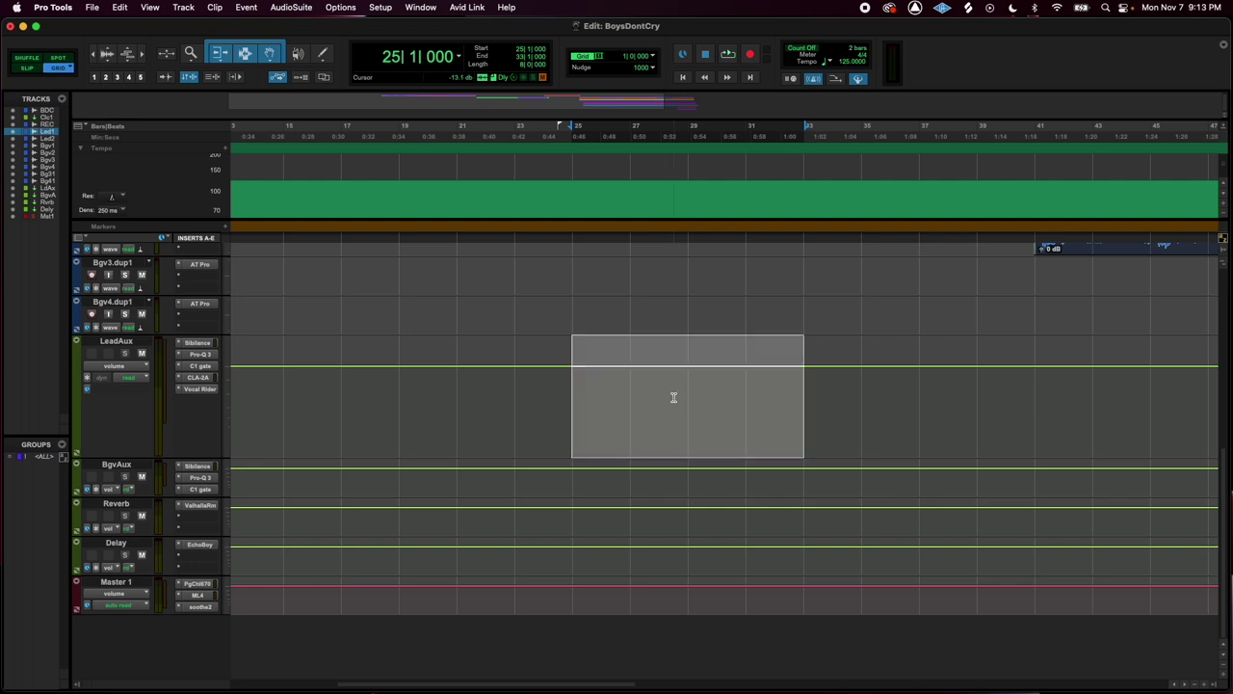
pyautogui.scroll(5, 597, 386)
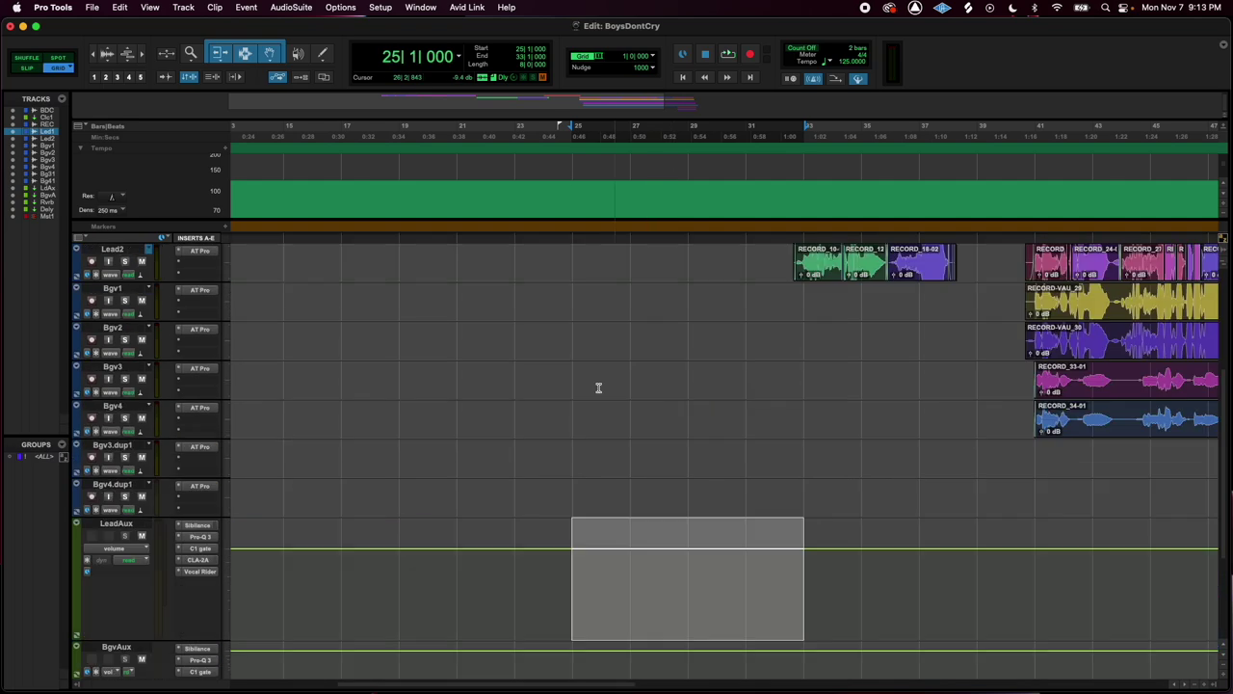
pyautogui.scroll(-4, 597, 385)
pyautogui.moveTo(633, 387); pyautogui.dragTo(635, 409)
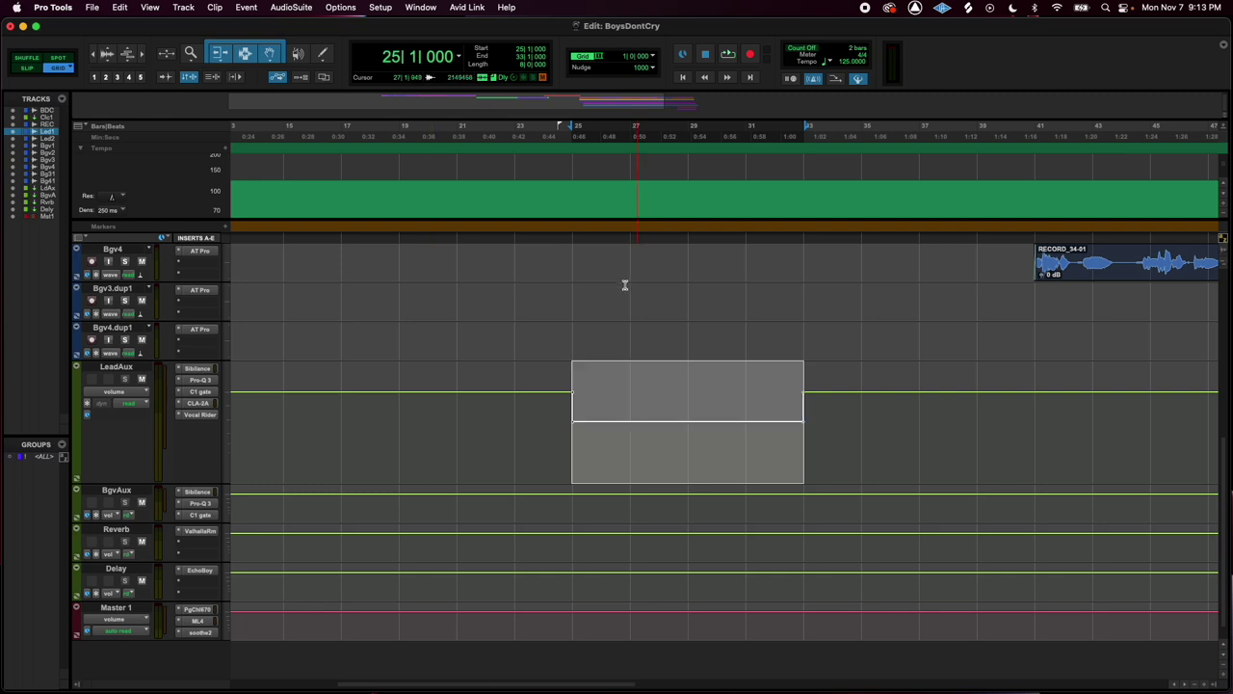
# Play from bar 24 and raise the Lead1 fader in the Mix window to 0.0 dB, returning to the Edit window
pyautogui.scroll(5, 625, 284)
pyautogui.click(550, 390)
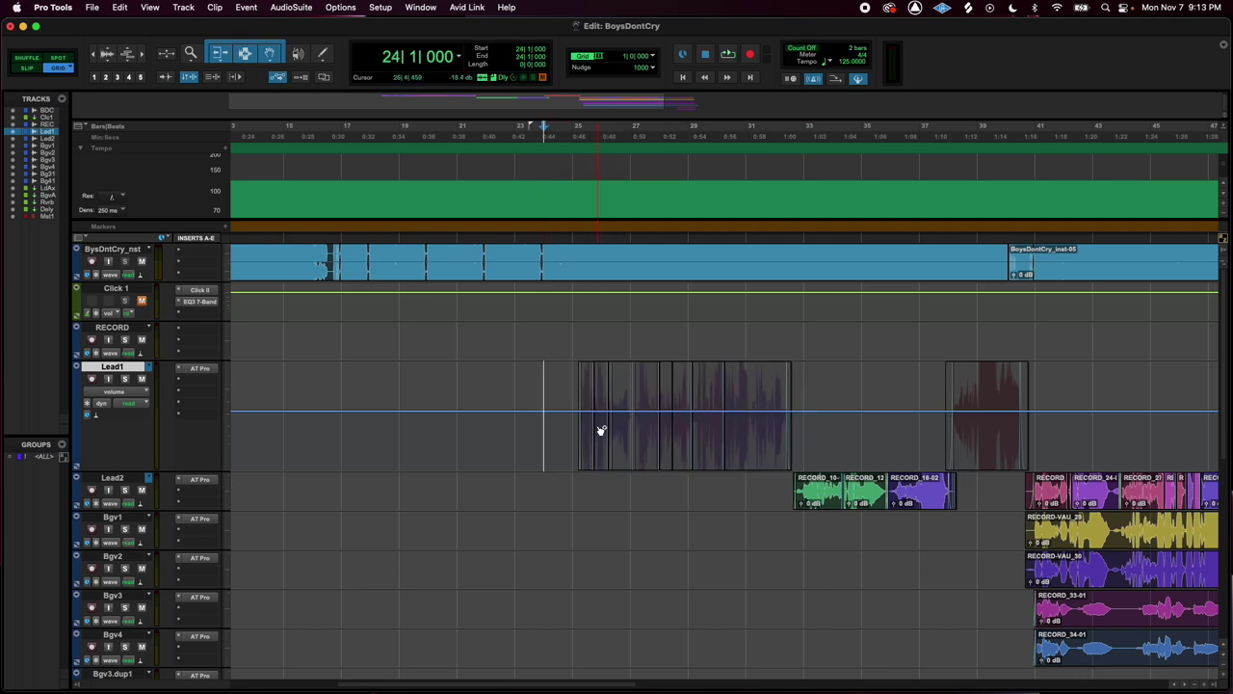
pyautogui.press('super+equal')
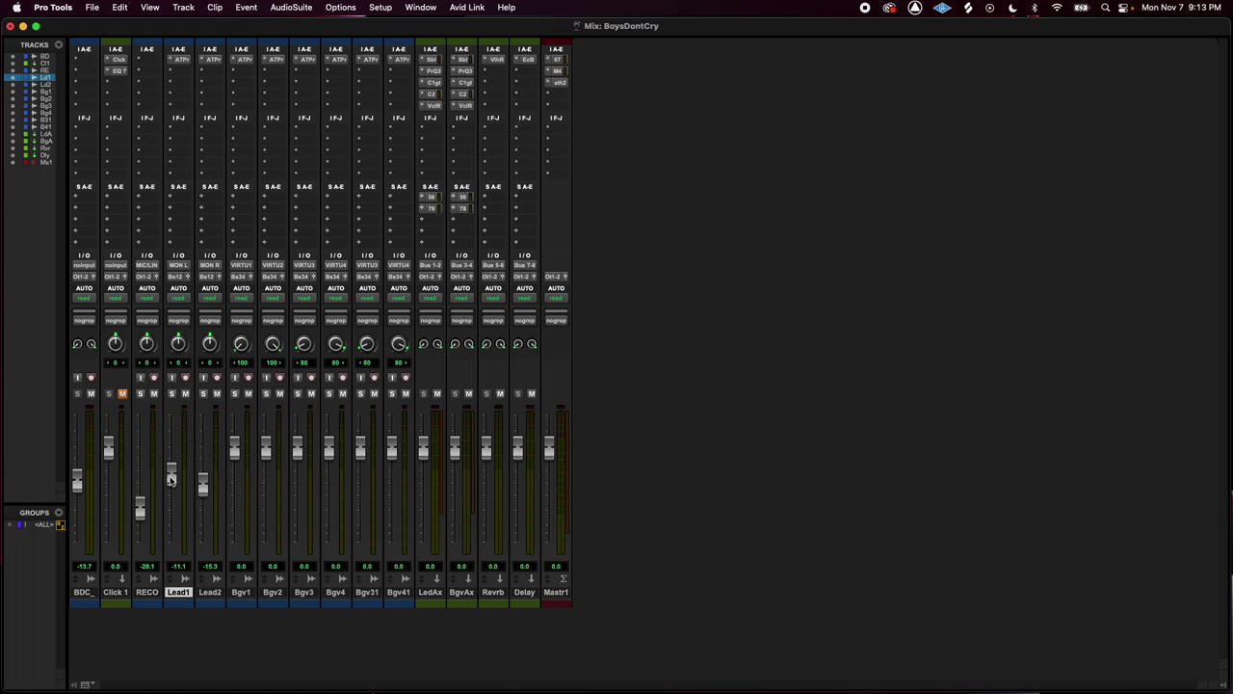
pyautogui.press('space')
pyautogui.moveTo(170, 478); pyautogui.dragTo(171, 449)
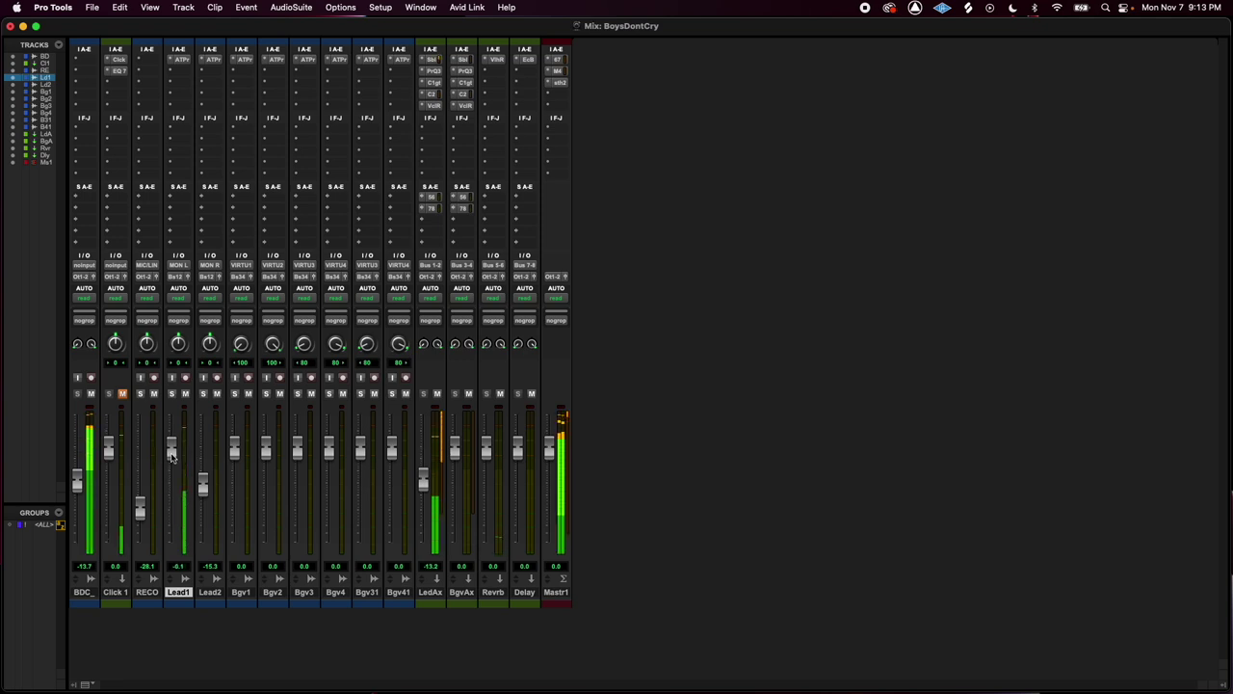
pyautogui.press('space')
pyautogui.press('super+equal')
# Show Lead1's pan automation and shape it over bars 25 to 33, reaching full left at bar 29 and full right at bar 33
pyautogui.click(113, 395)
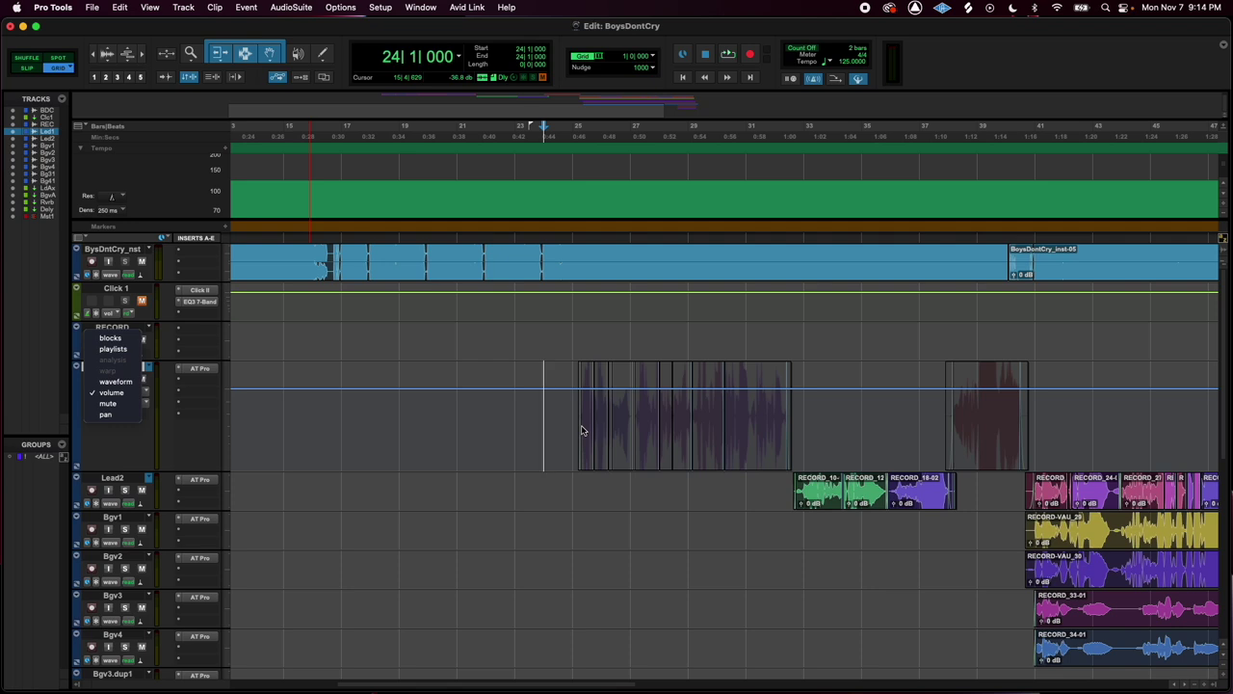
pyautogui.click(114, 422)
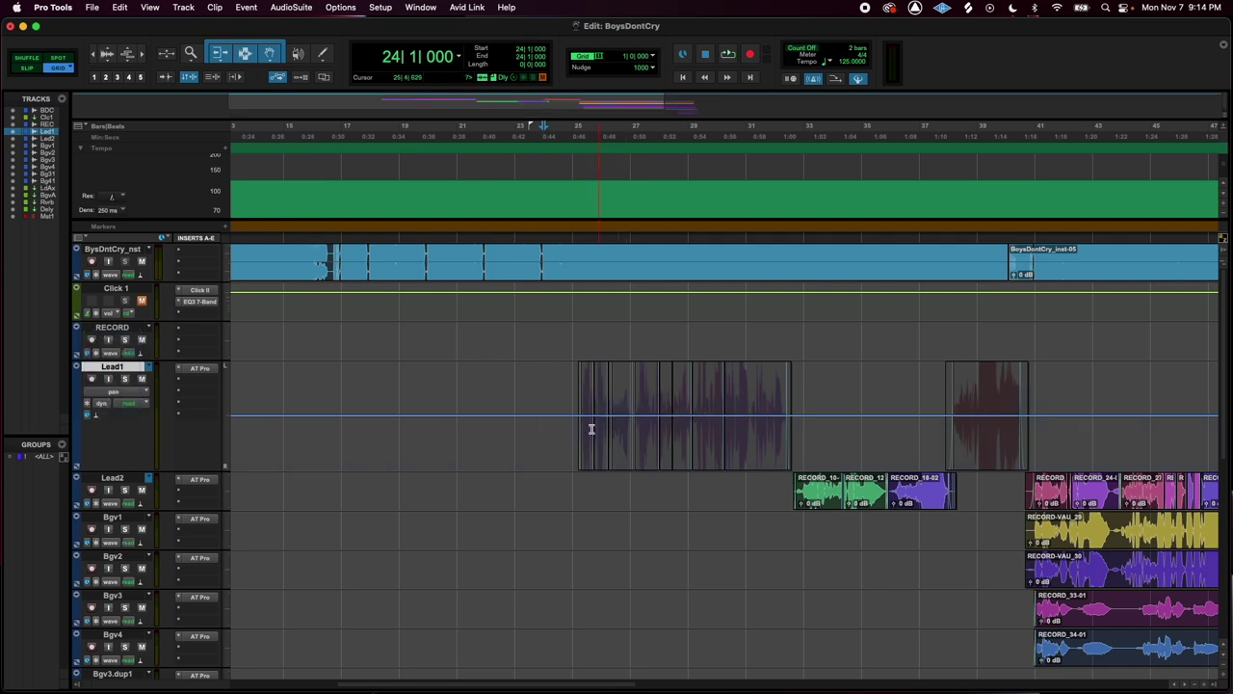
pyautogui.moveTo(573, 444); pyautogui.dragTo(802, 436)
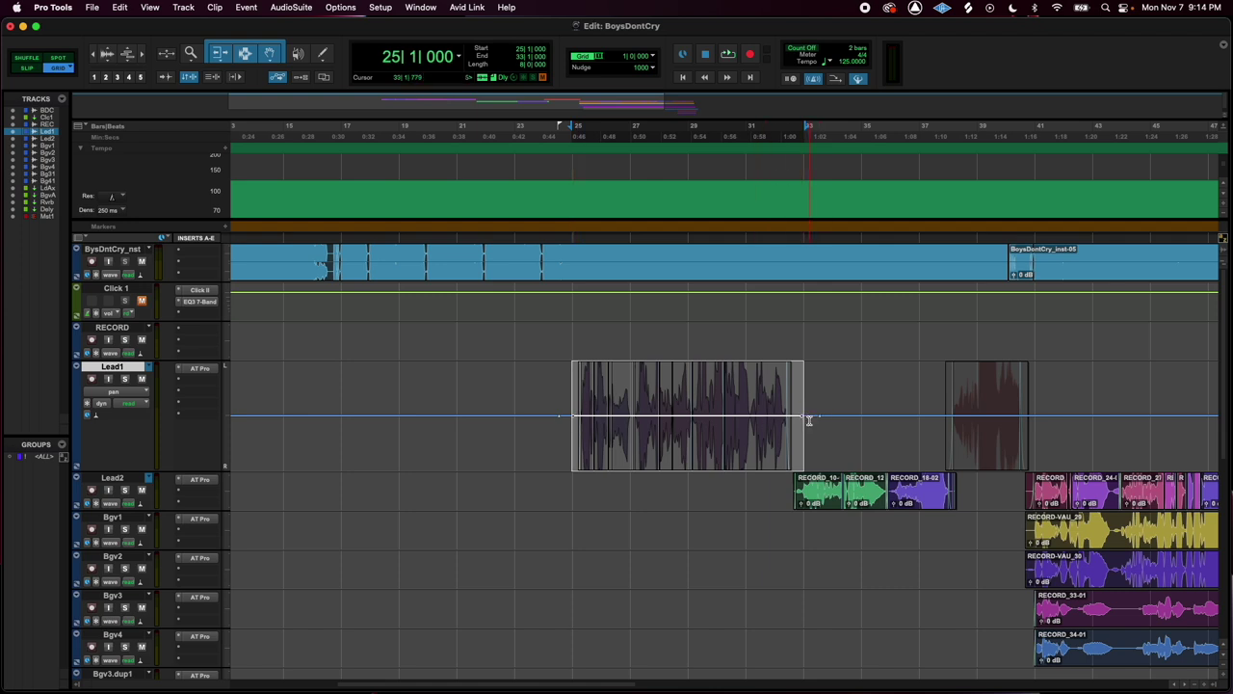
pyautogui.moveTo(806, 418); pyautogui.dragTo(799, 499)
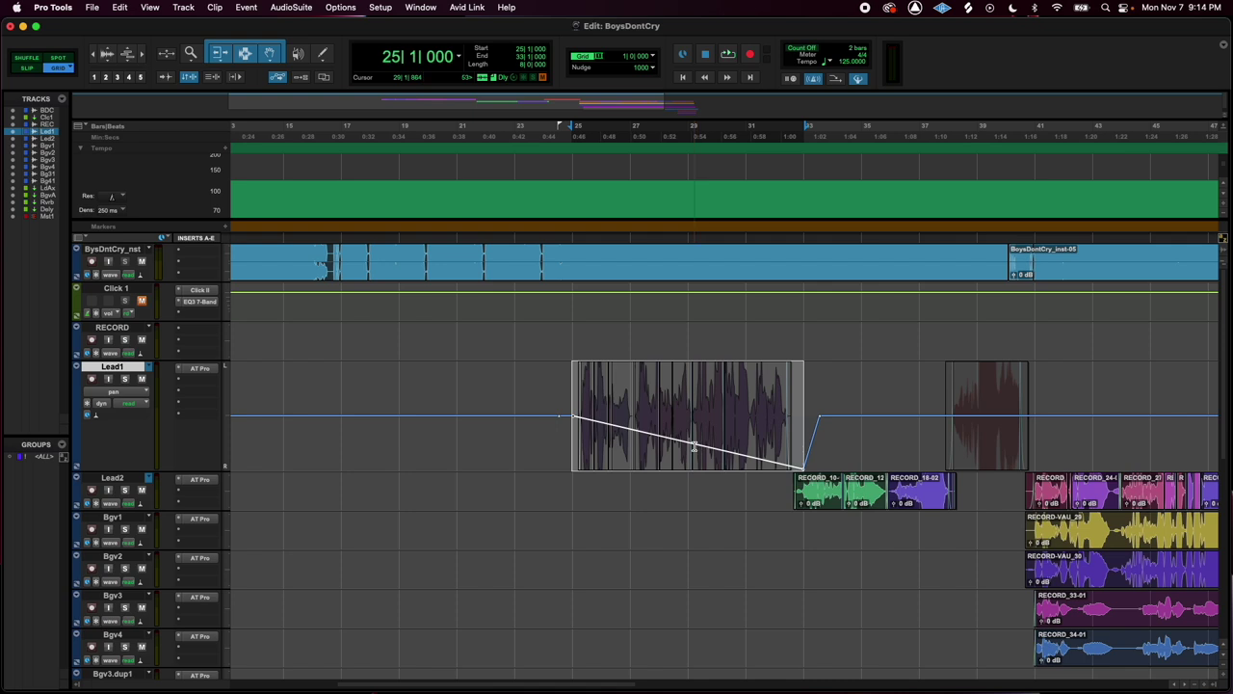
pyautogui.moveTo(692, 443); pyautogui.dragTo(684, 342)
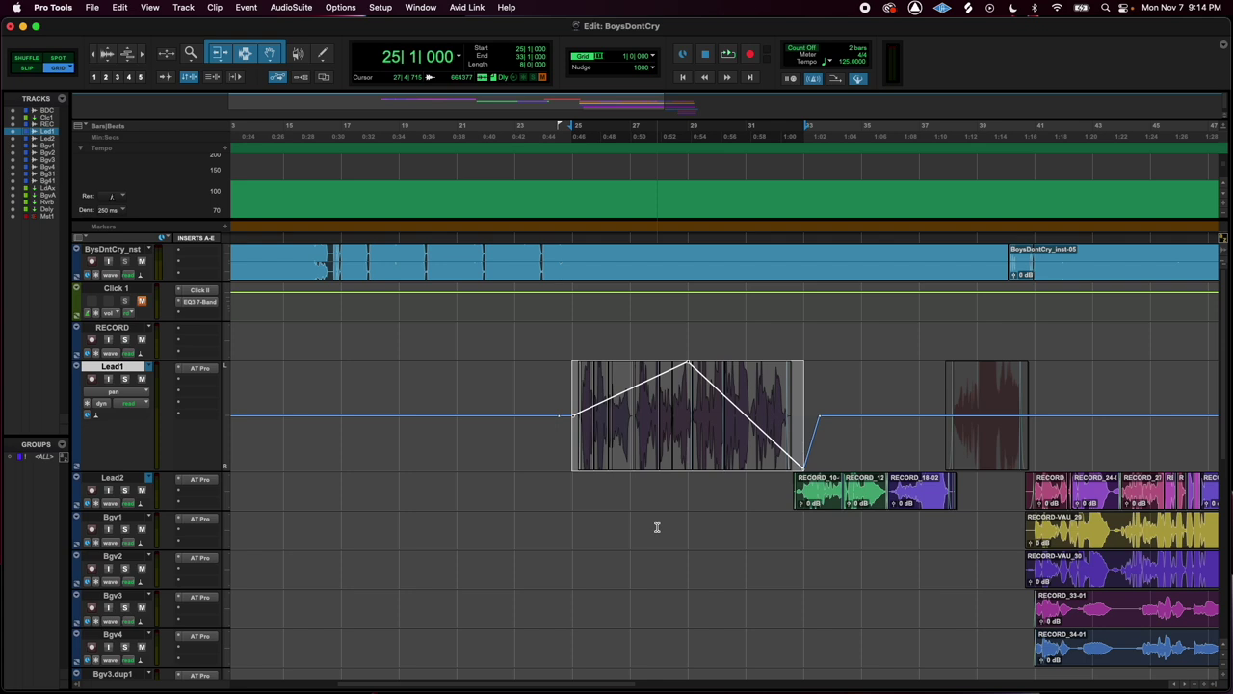
# Play the panned section while watching Lead1's pan knob in the Mix window, and lower the BDC instrumental fader to -28.1 dB
pyautogui.press('super+equal')
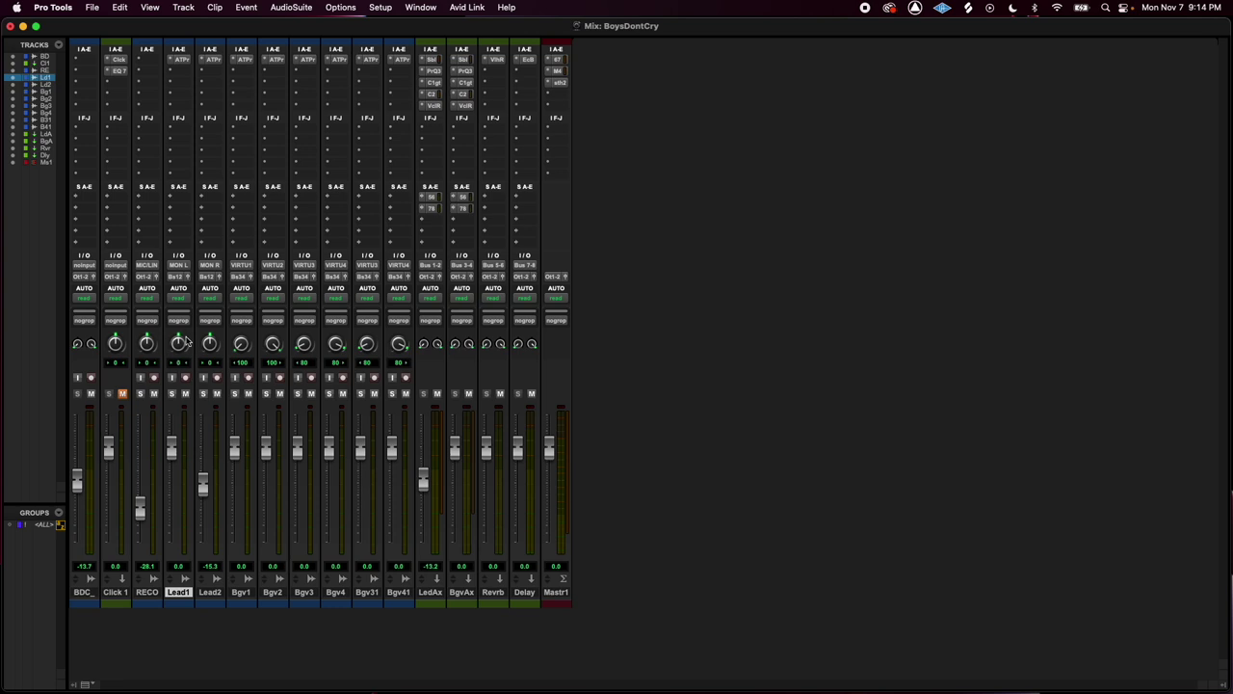
pyautogui.press('space')
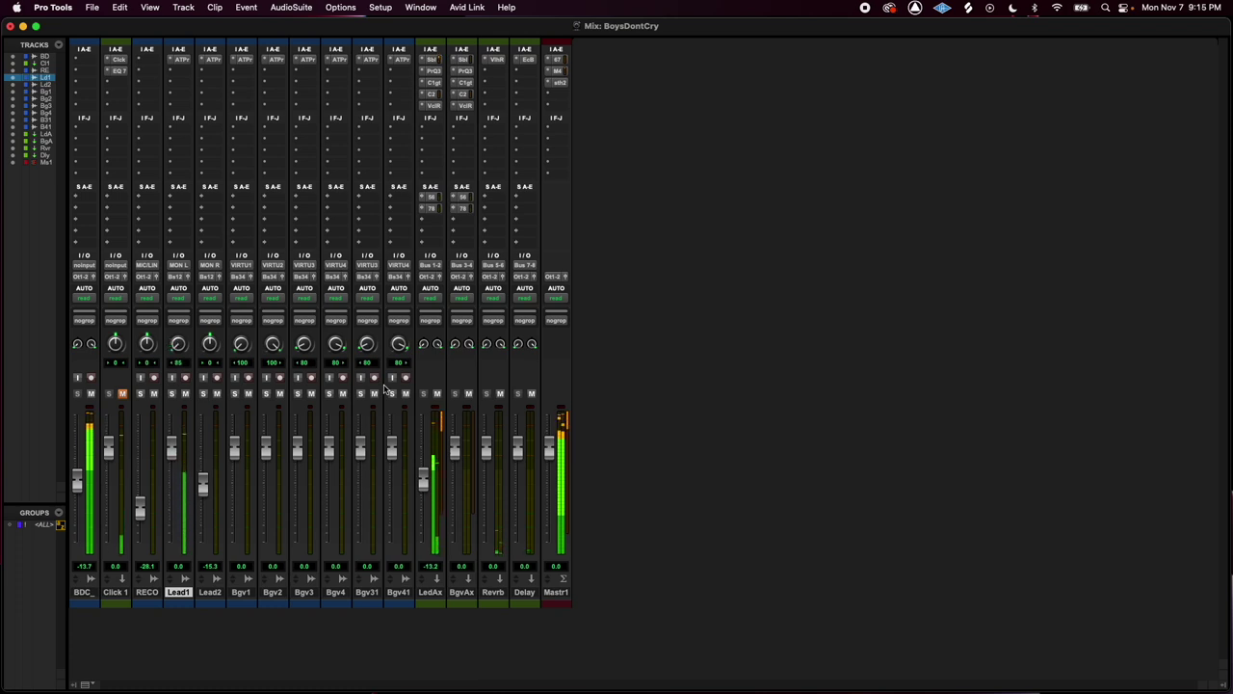
pyautogui.moveTo(5, 440)
pyautogui.moveTo(77, 479); pyautogui.dragTo(76, 499)
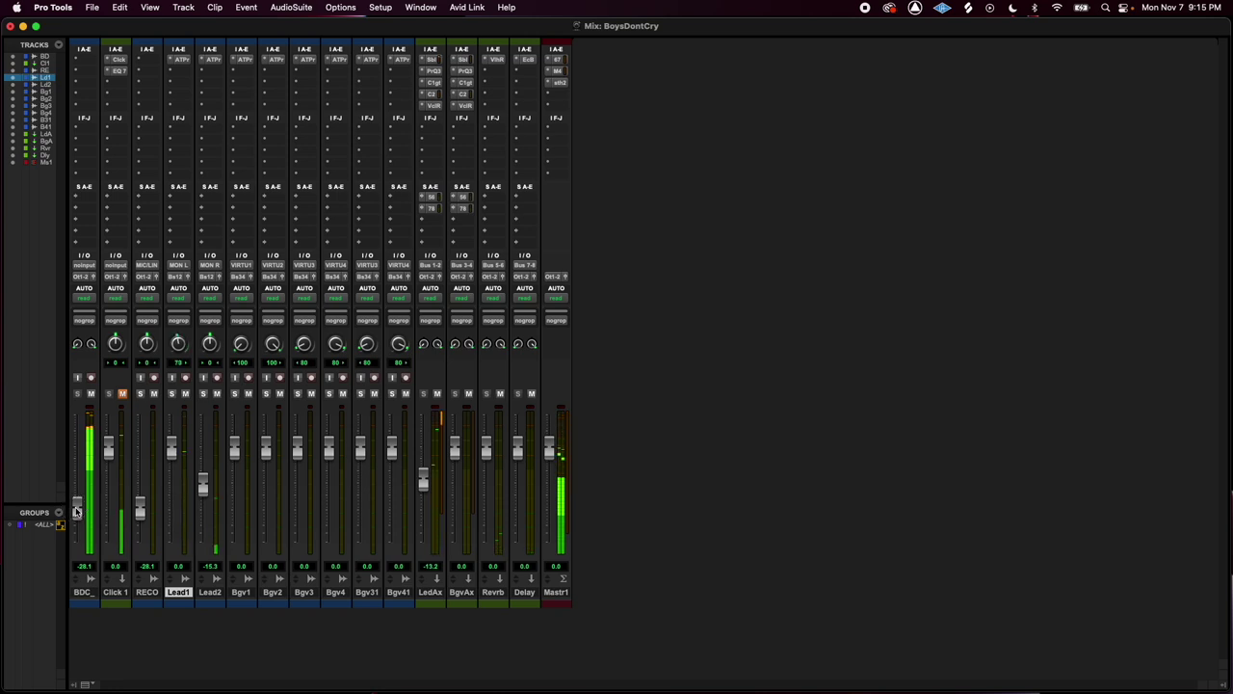
pyautogui.press('super+equal')
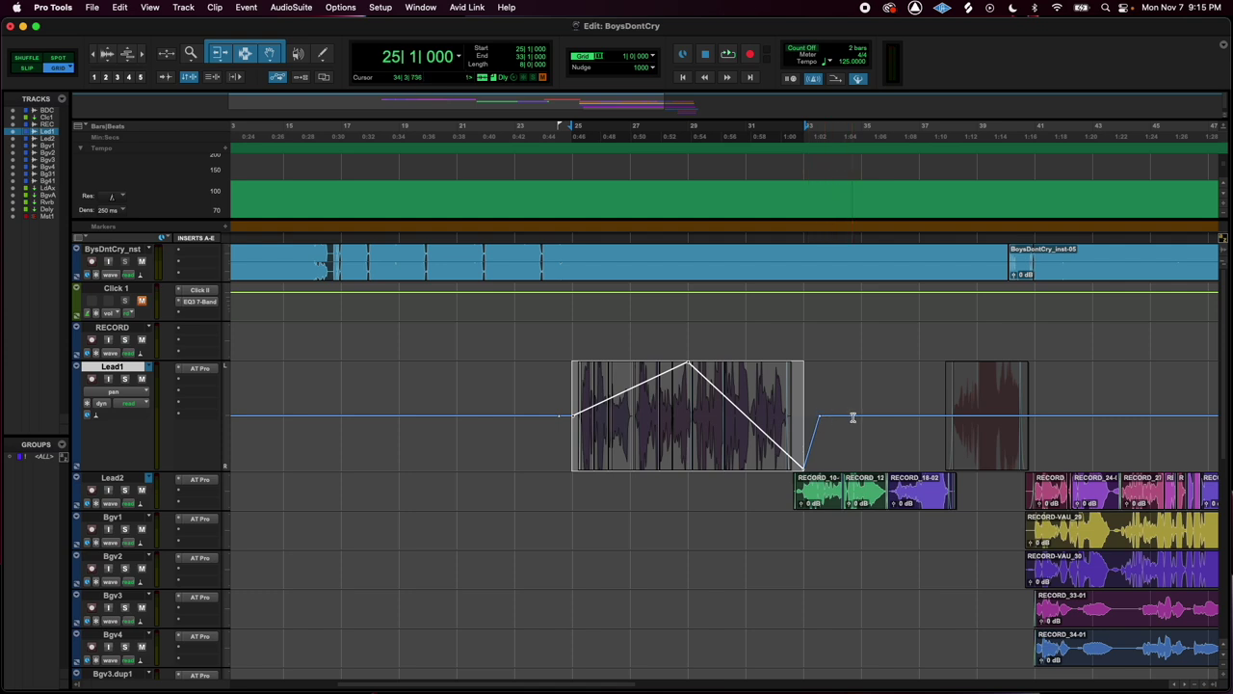
# Delete the Lead1 pan automation from bar 24 to 35 and change the track view back to waveform
pyautogui.moveTo(852, 430); pyautogui.dragTo(553, 427)
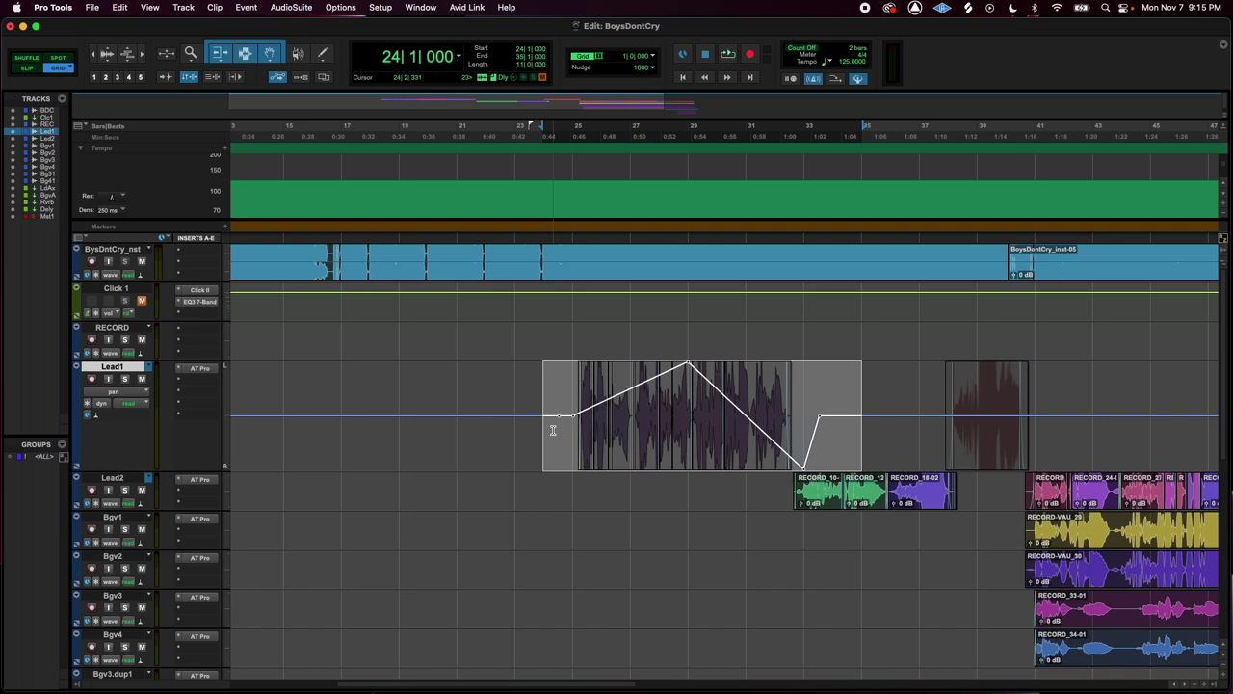
pyautogui.press('Delete')
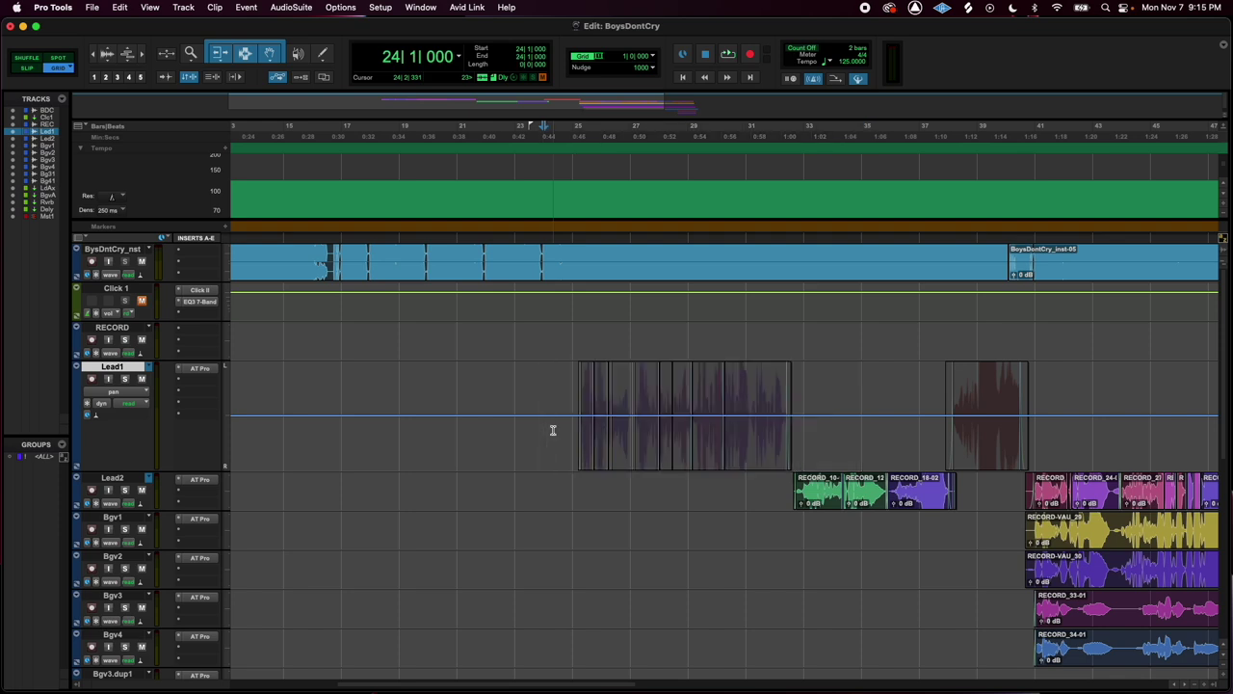
pyautogui.click(147, 391)
pyautogui.click(116, 359)
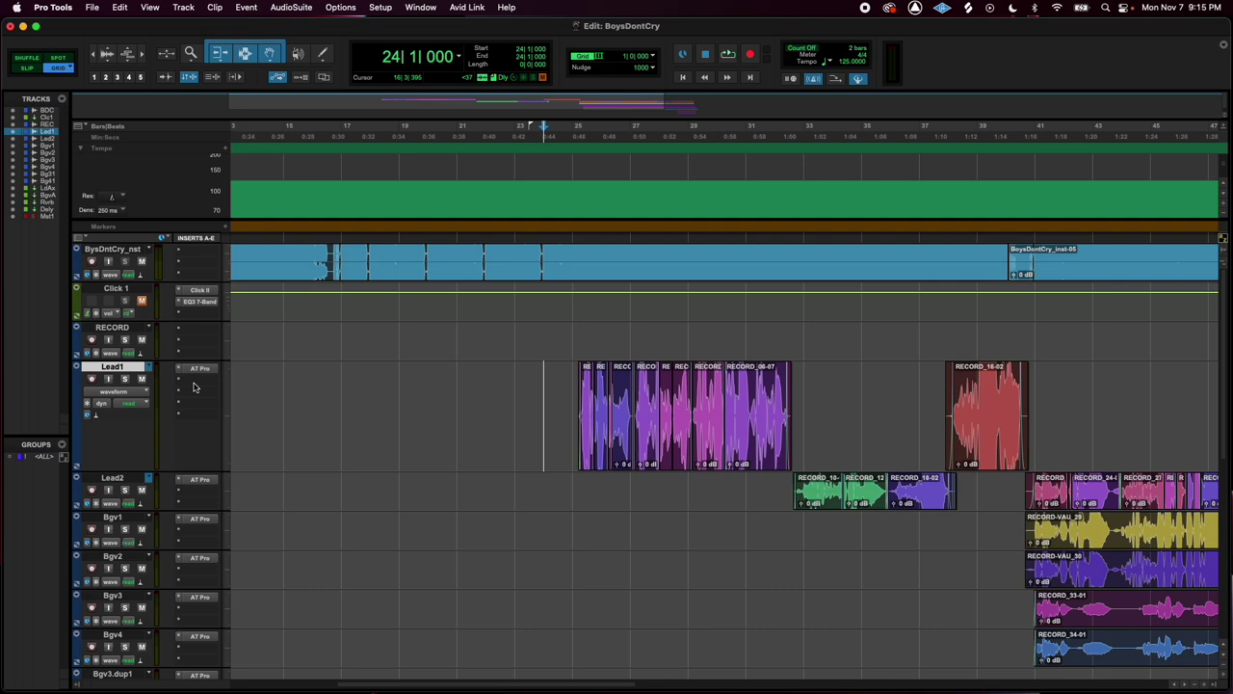
# Insert the EQ3 7-Band (mono) plug-in on the Lead1 track below AT Pro
pyautogui.click(193, 386)
pyautogui.moveTo(228, 383)
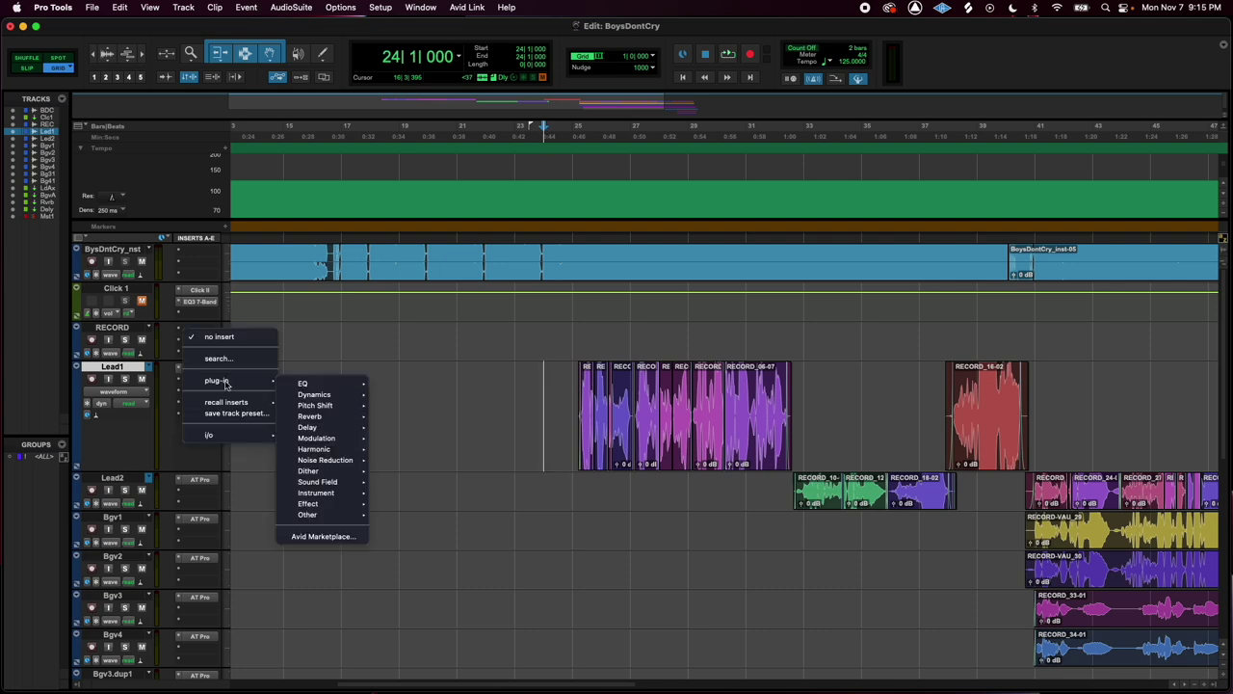
pyautogui.moveTo(307, 406)
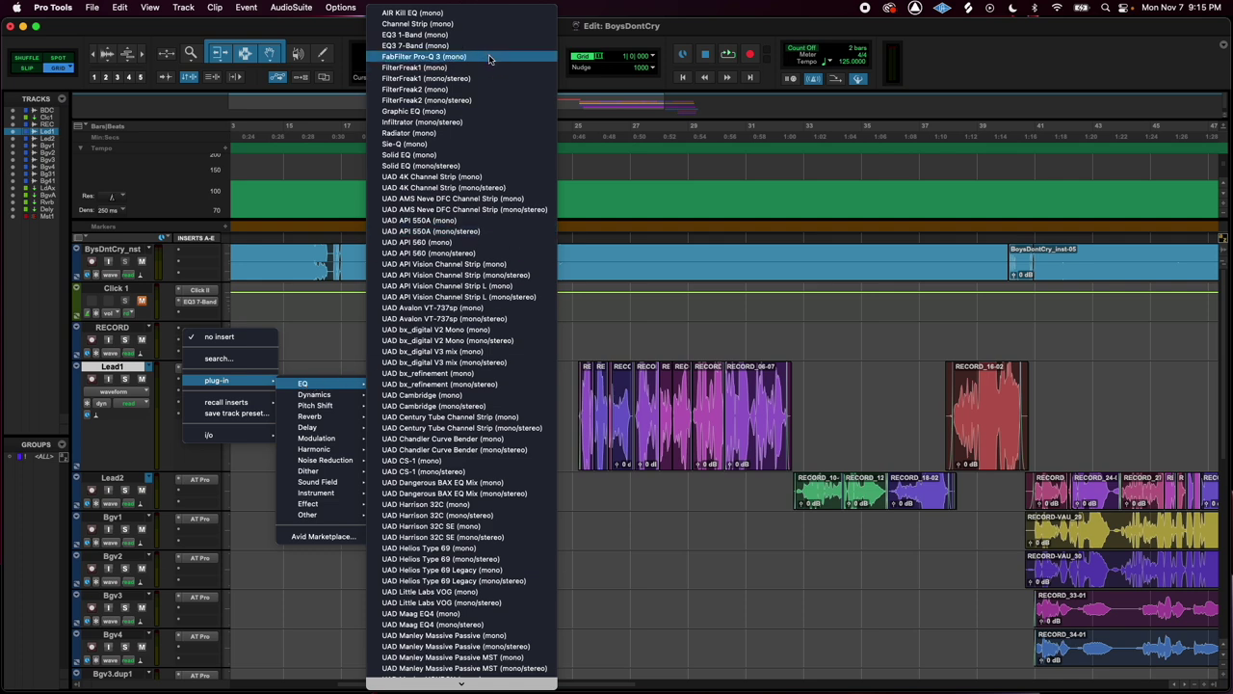
pyautogui.click(488, 46)
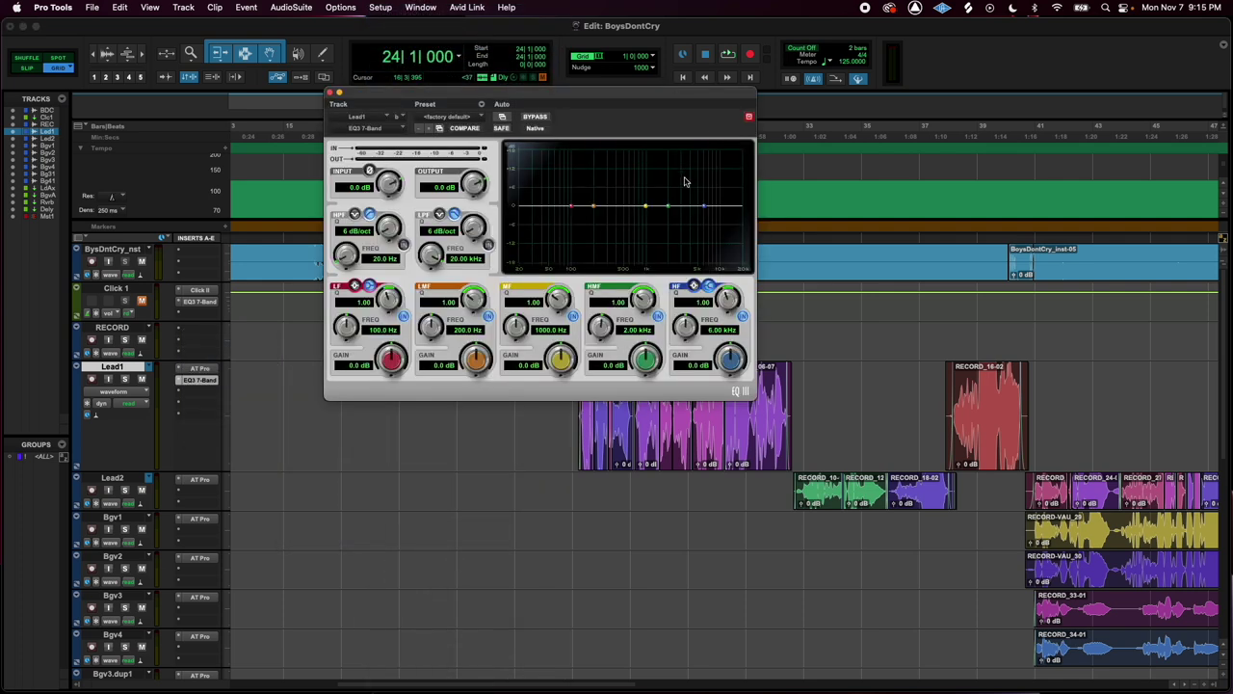
# Enable the EQ's low-pass filter at 24 dB/oct and 20 kHz, auditioning a cutoff sweep while playing from bar 25
pyautogui.moveTo(483, 248); pyautogui.dragTo(483, 226)
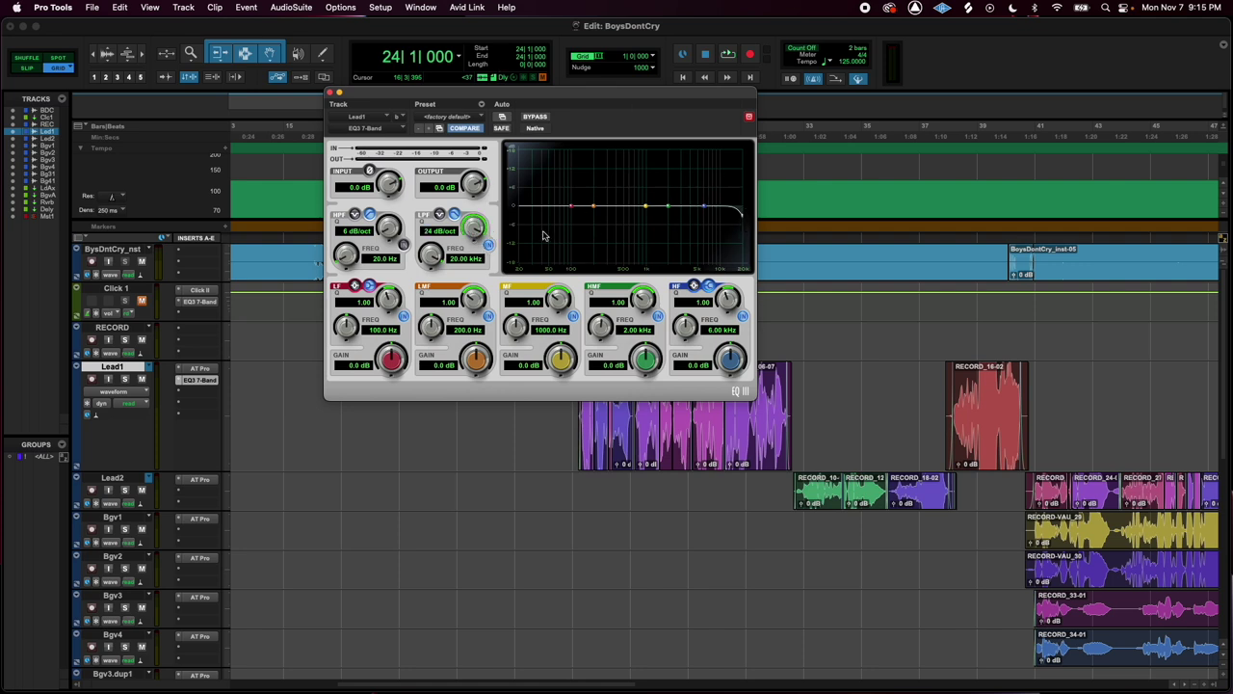
pyautogui.moveTo(743, 219); pyautogui.dragTo(768, 211)
pyautogui.click(574, 427)
pyautogui.click(571, 487)
pyautogui.press('space')
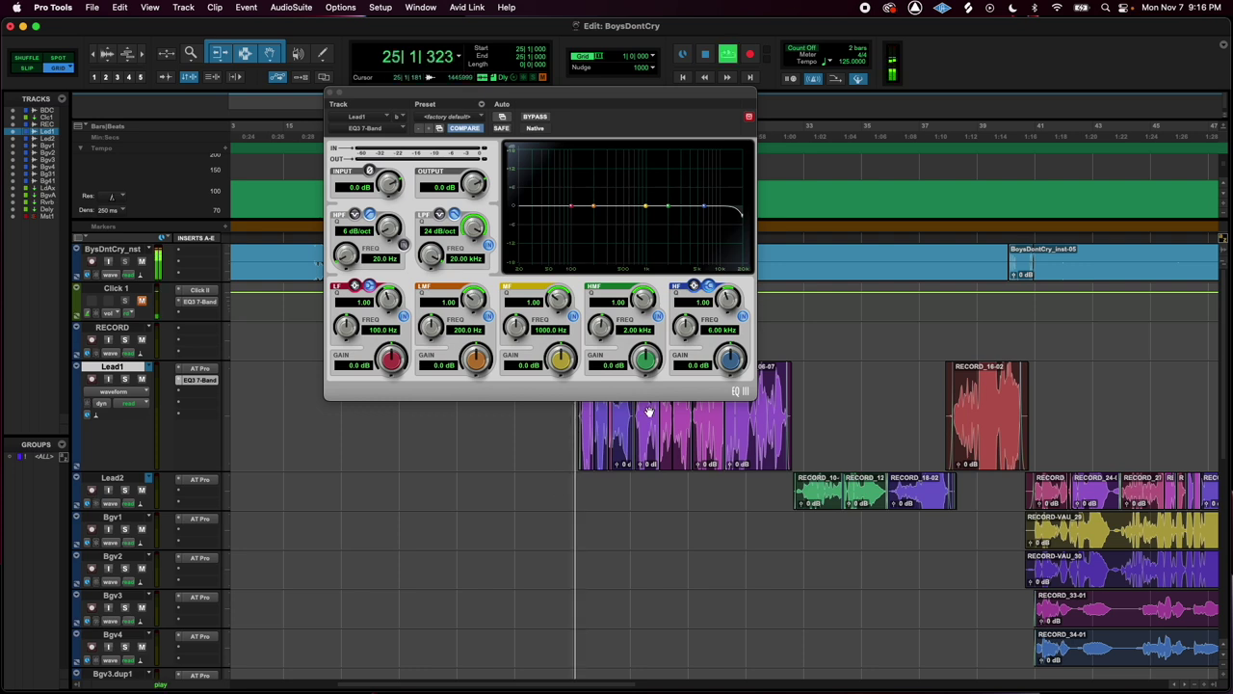
pyautogui.moveTo(740, 216)
pyautogui.mouseDown()
pyautogui.moveTo(638, 235)
pyautogui.moveTo(749, 231)
pyautogui.mouseUp()
pyautogui.press('space')
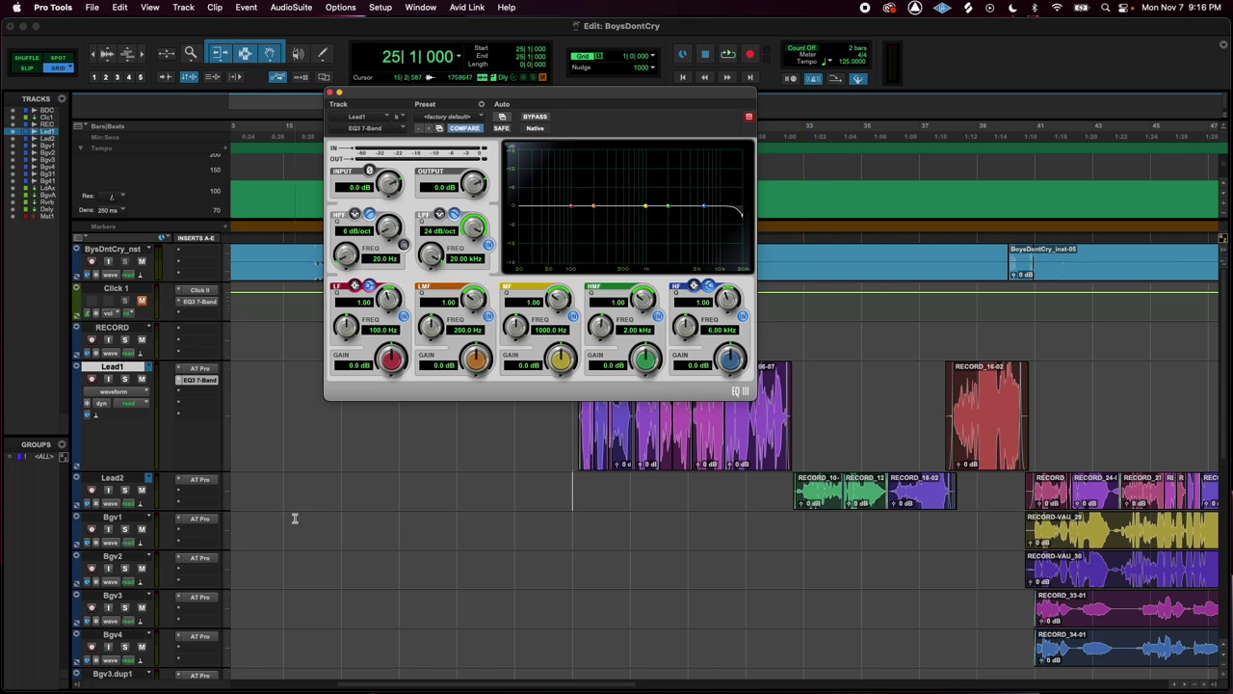
# Check which track views Lead1 currently offers and shift the EQ window slightly
pyautogui.click(113, 391)
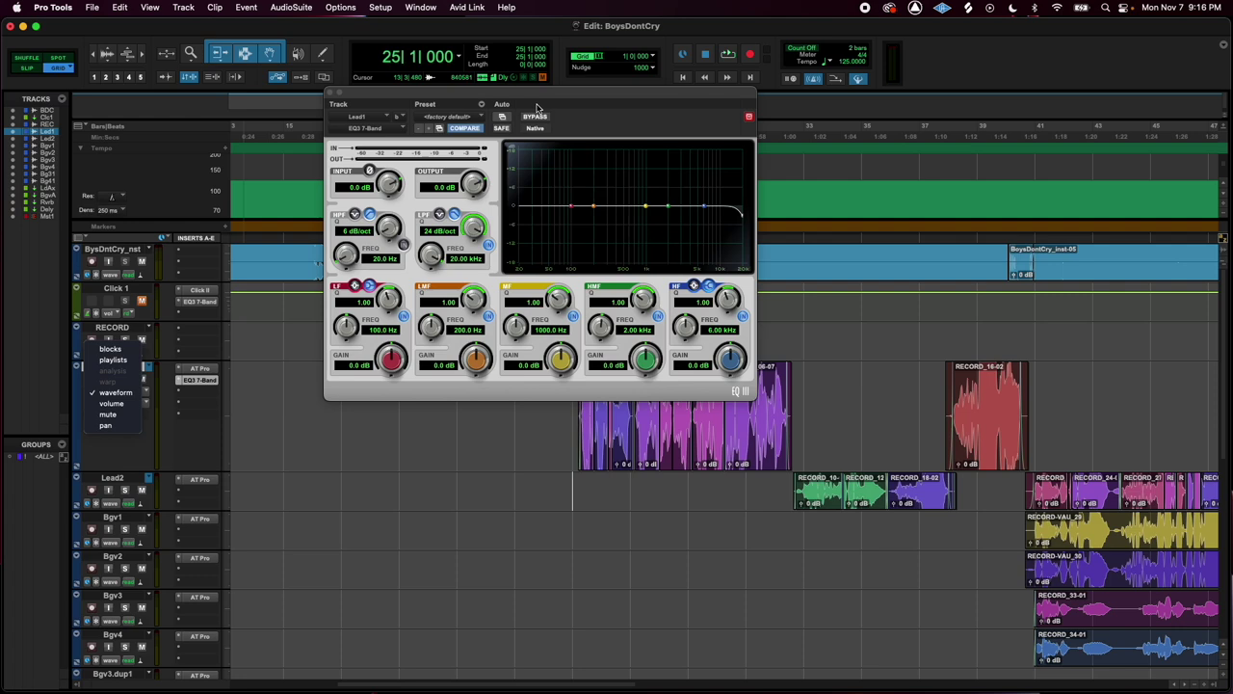
pyautogui.click(303, 306)
pyautogui.moveTo(628, 92)
pyautogui.mouseDown()
pyautogui.moveTo(631, 116)
pyautogui.moveTo(648, 97)
pyautogui.mouseUp()
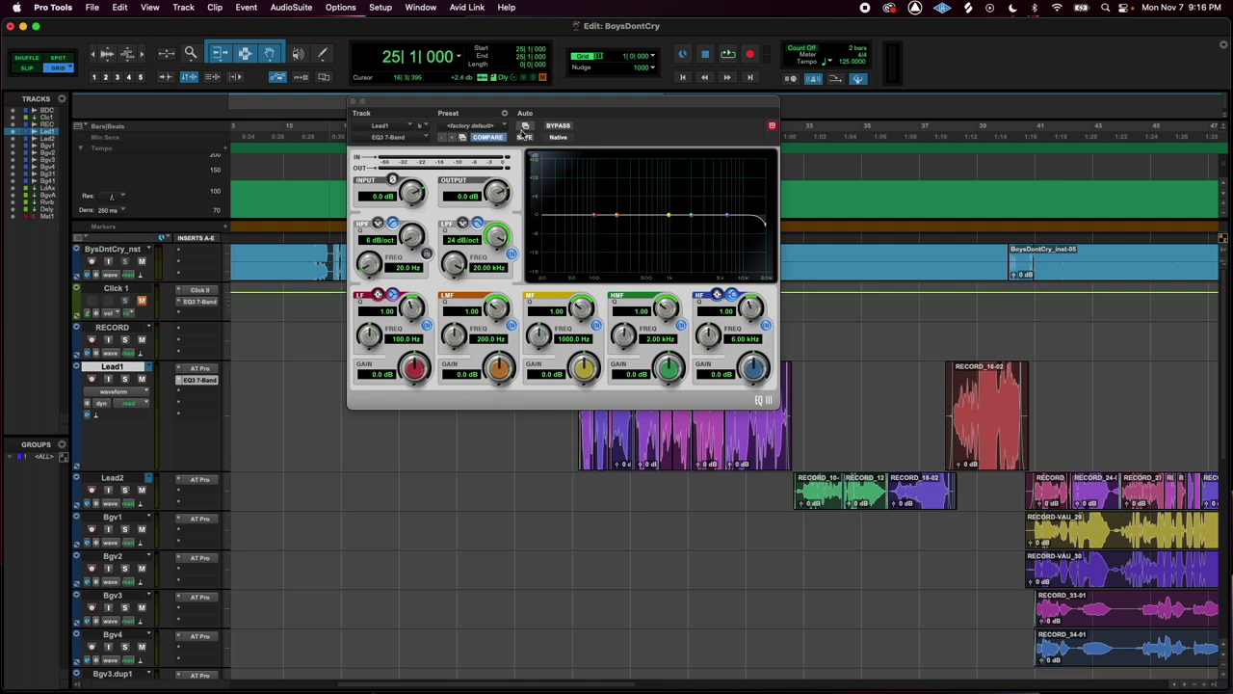
# Open the EQ3 7-Band's plug-in automation settings and look through the parameters that can be automated
pyautogui.click(526, 127)
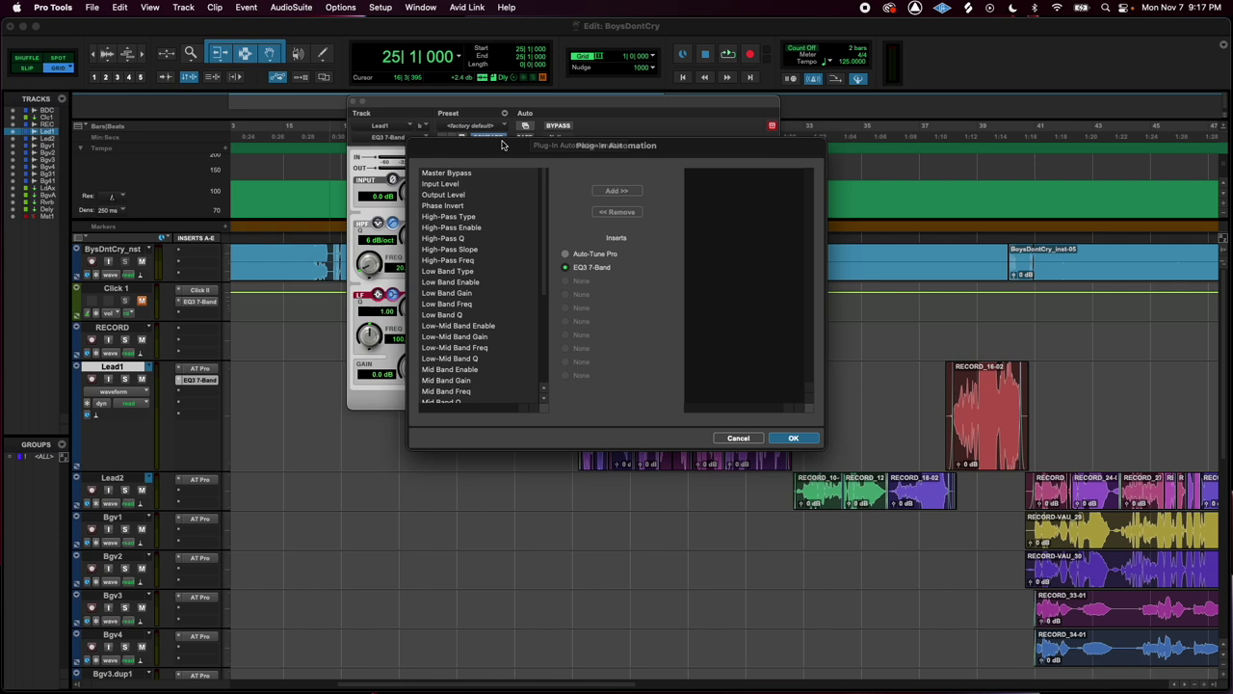
pyautogui.scroll(-5, 493, 206)
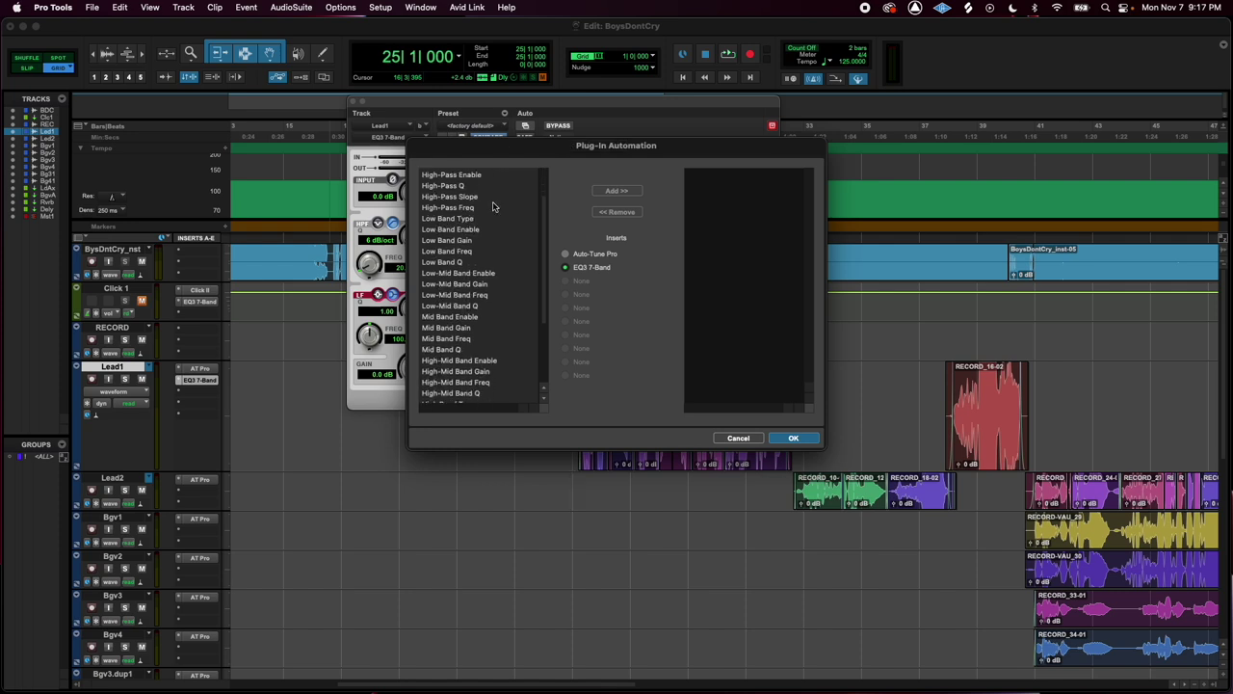
pyautogui.scroll(5, 493, 206)
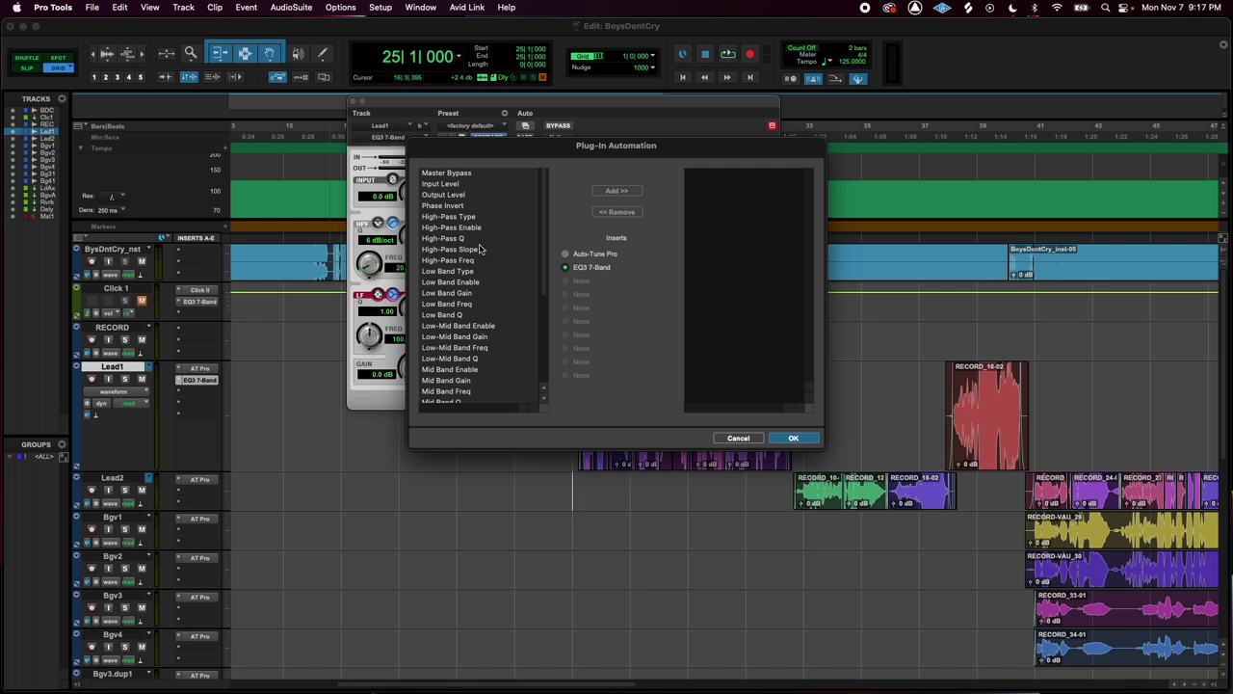
pyautogui.moveTo(479, 150); pyautogui.dragTo(770, 257)
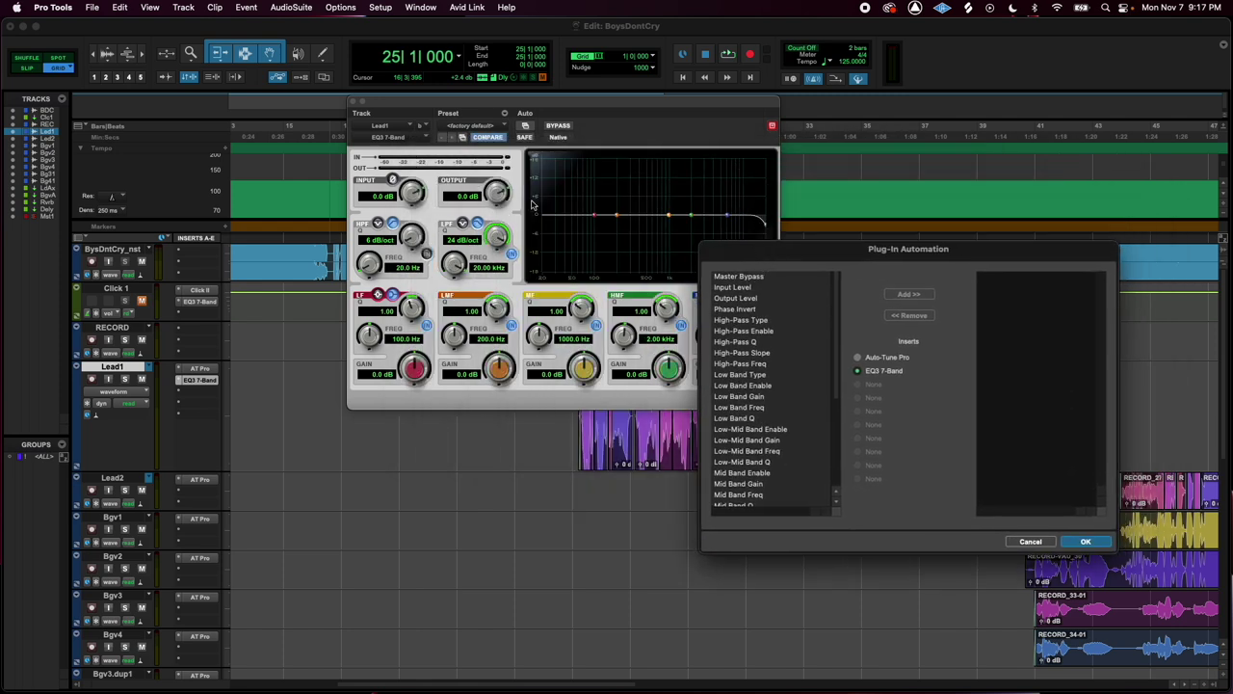
pyautogui.scroll(-3, 771, 357)
pyautogui.scroll(-2, 771, 357)
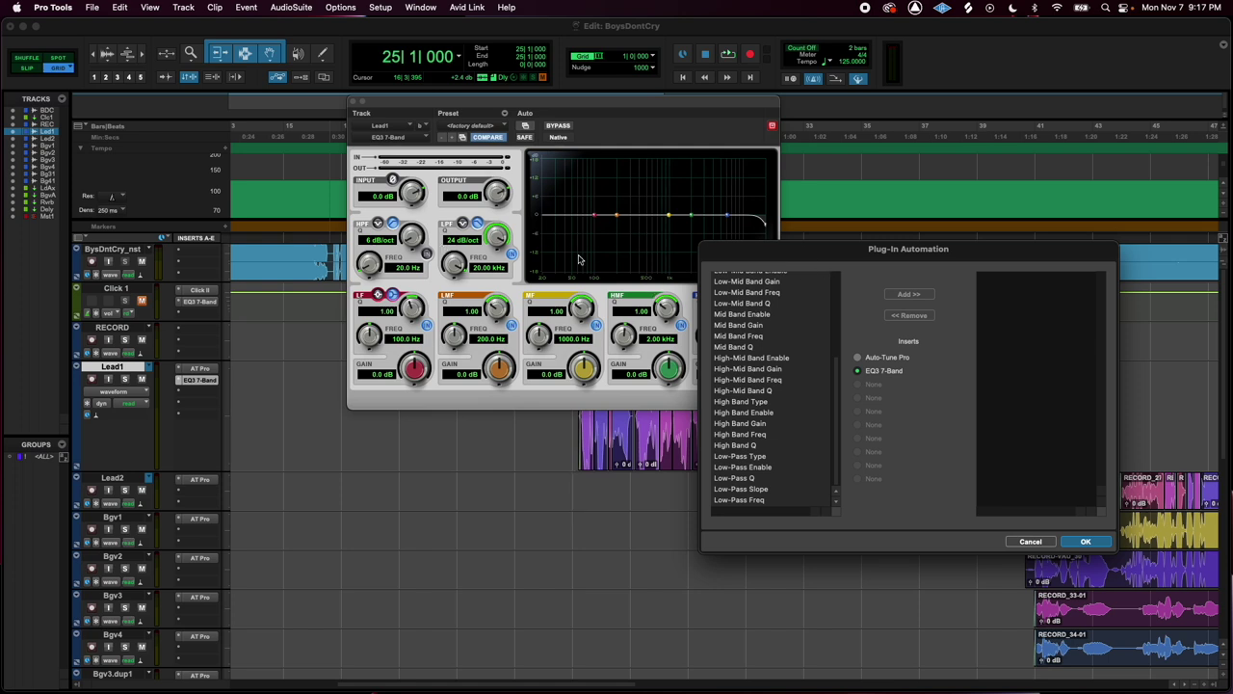
pyautogui.moveTo(454, 269)
pyautogui.mouseDown()
pyautogui.moveTo(455, 342)
pyautogui.moveTo(457, 249)
pyautogui.mouseUp()
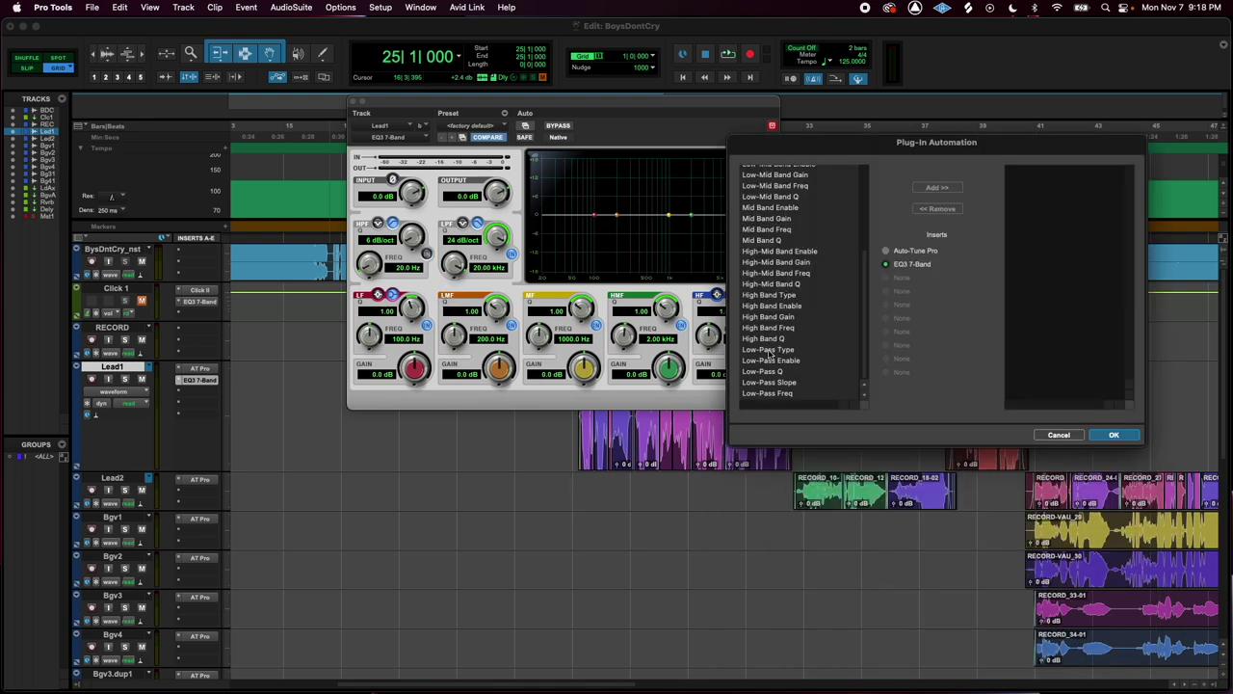
# Enable plug-in automation for Master Bypass, High-Pass Freq and Low-Pass Freq on Lead1's EQ3 7-Band
pyautogui.click(768, 395)
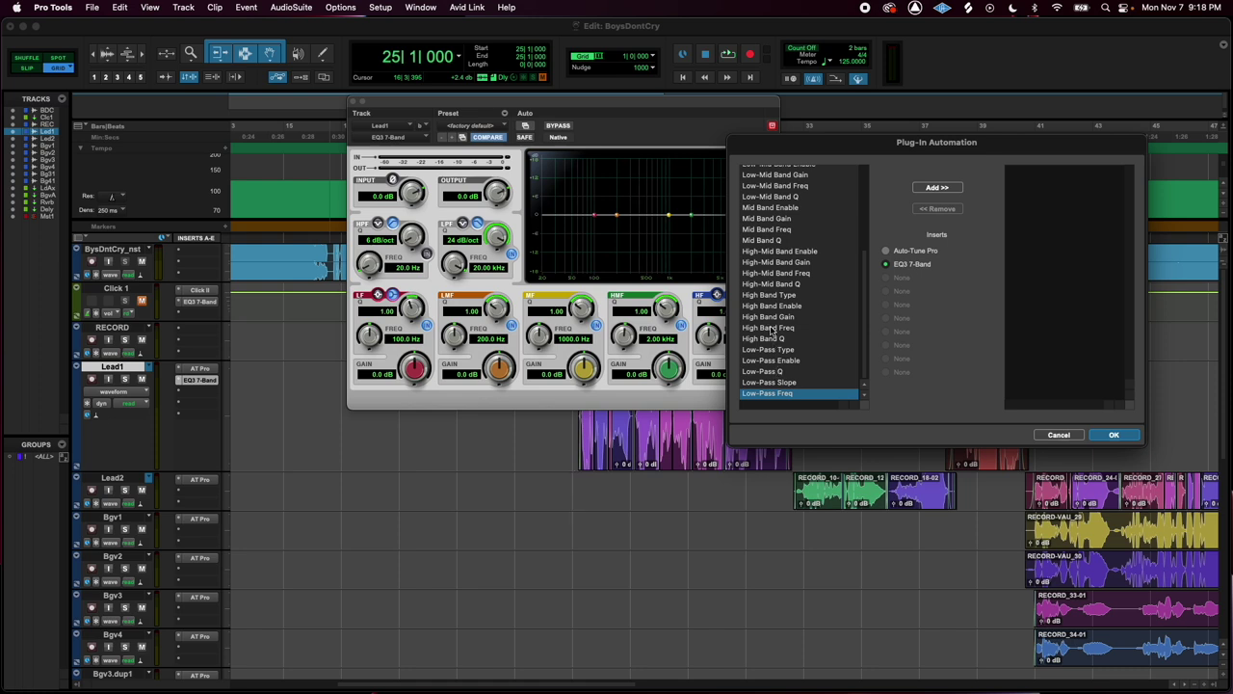
pyautogui.scroll(5, 771, 331)
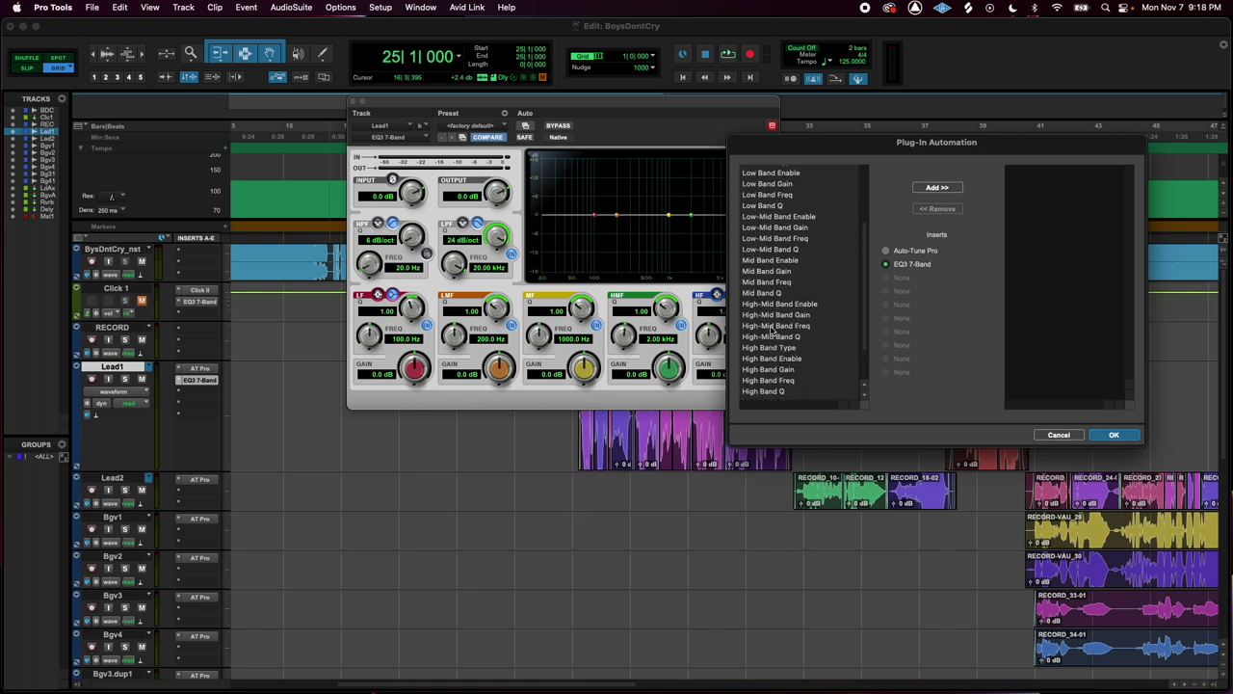
pyautogui.scroll(3, 771, 331)
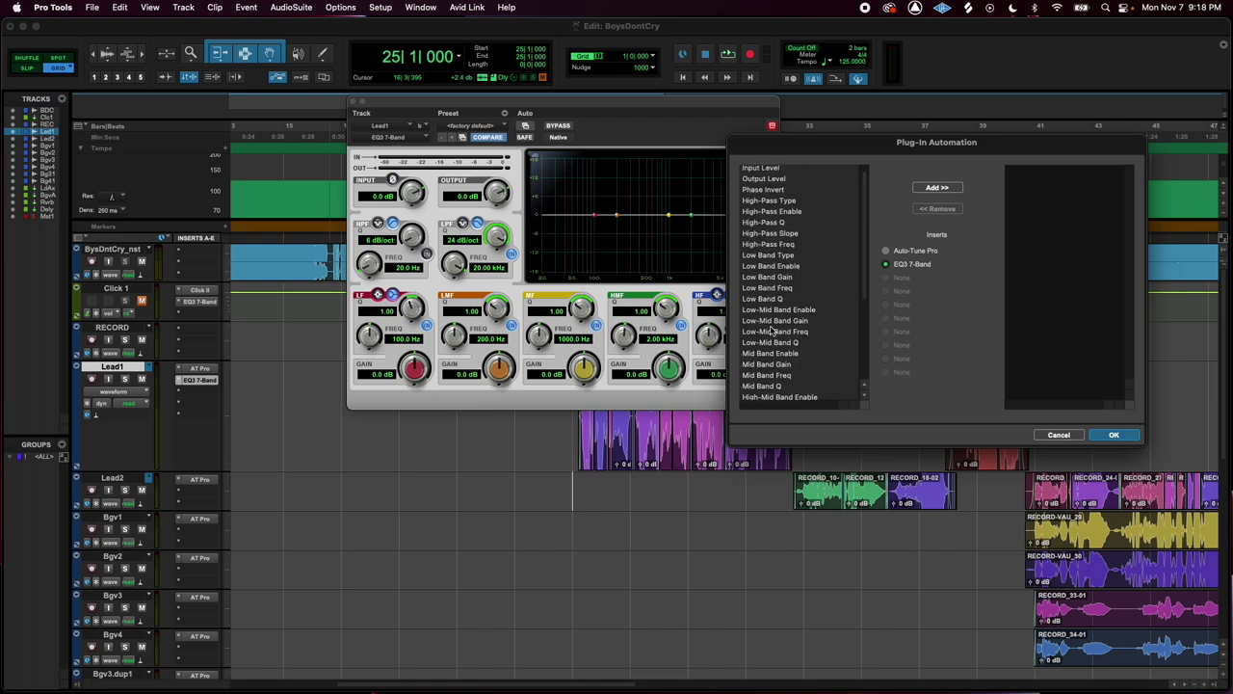
pyautogui.click(764, 245)
pyautogui.scroll(-8, 766, 252)
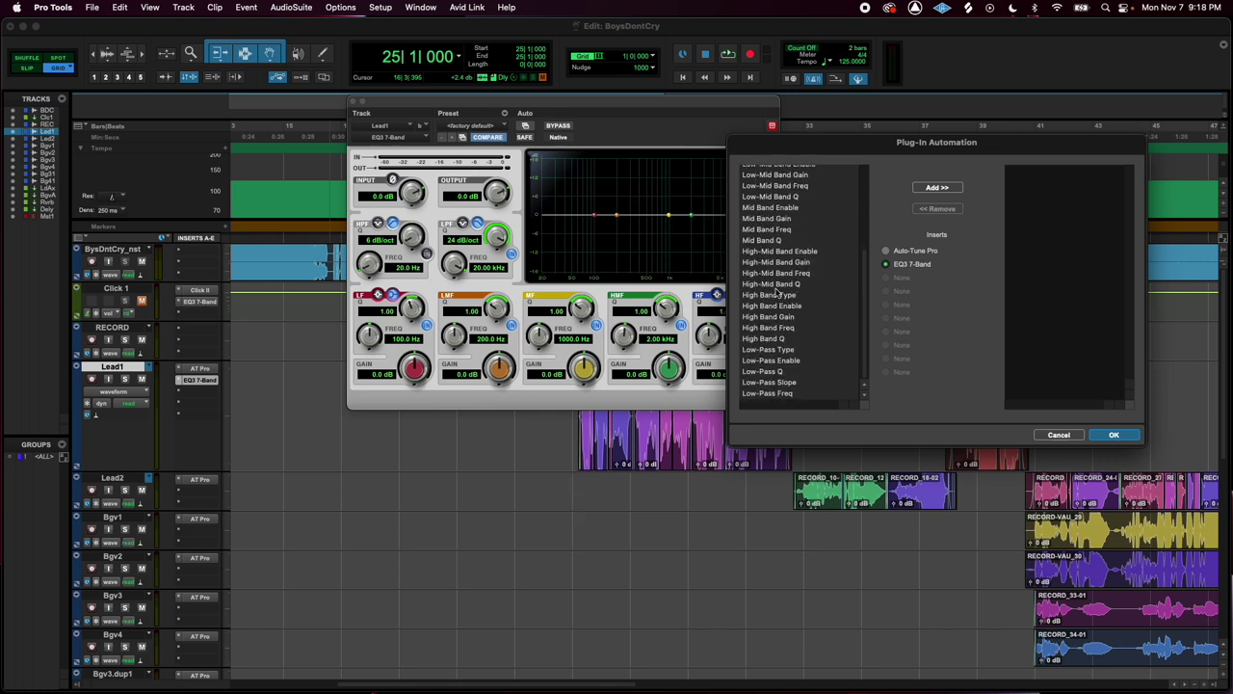
pyautogui.scroll(8, 780, 268)
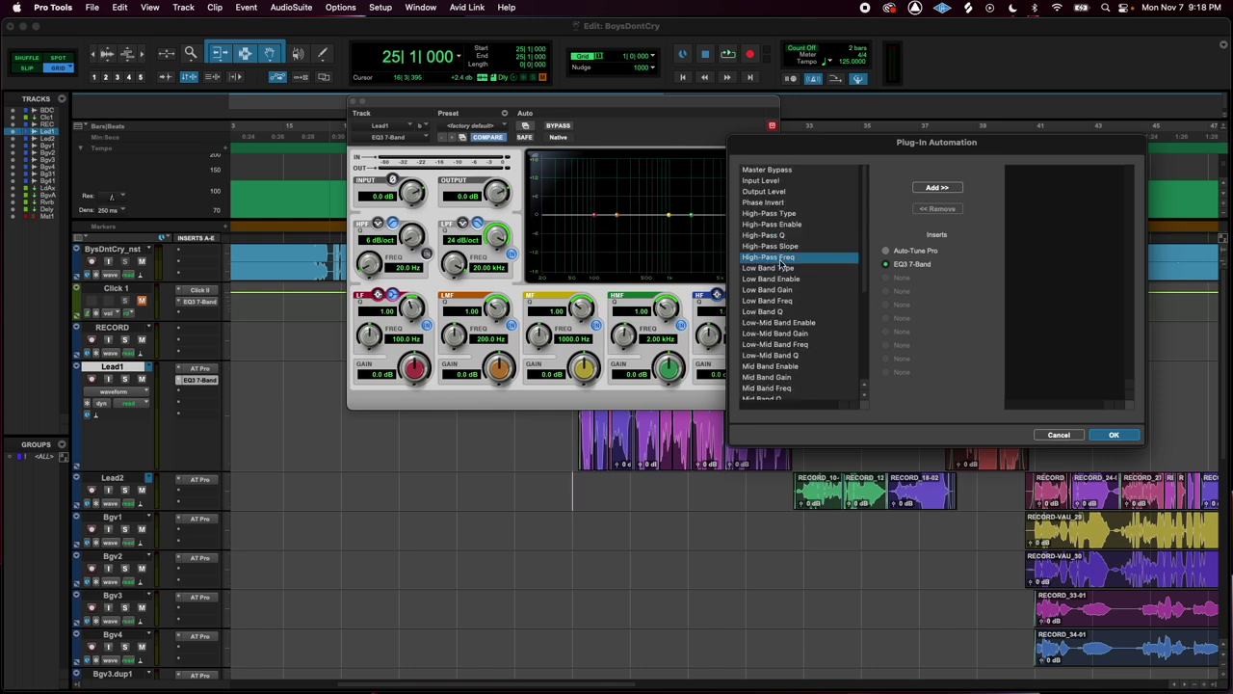
pyautogui.scroll(-8, 783, 268)
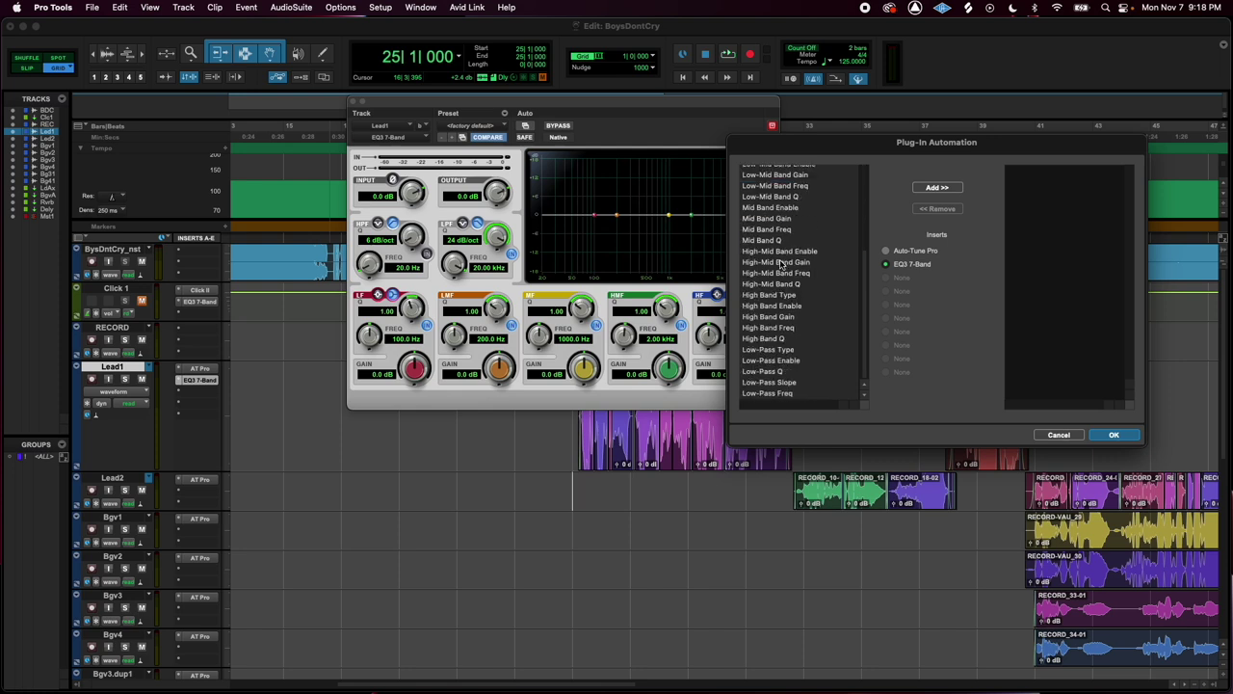
pyautogui.click(772, 396)
pyautogui.scroll(8, 790, 289)
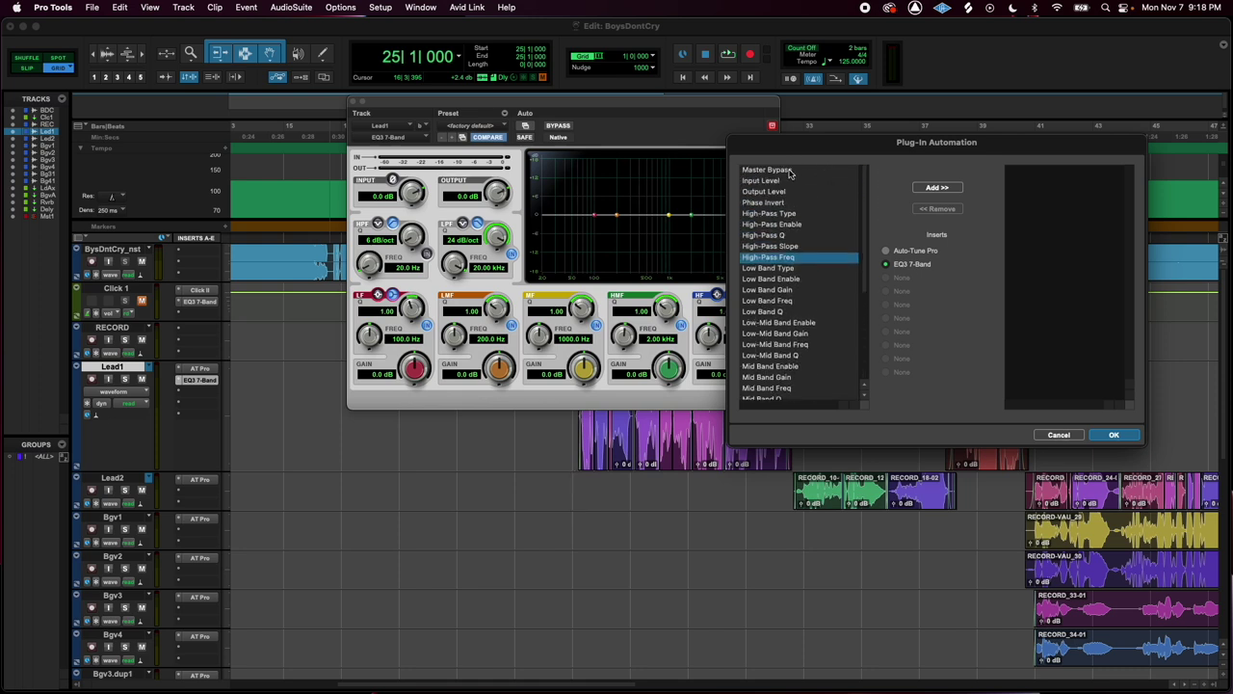
pyautogui.keyDown('super'); pyautogui.click(767, 170); pyautogui.keyUp('super')
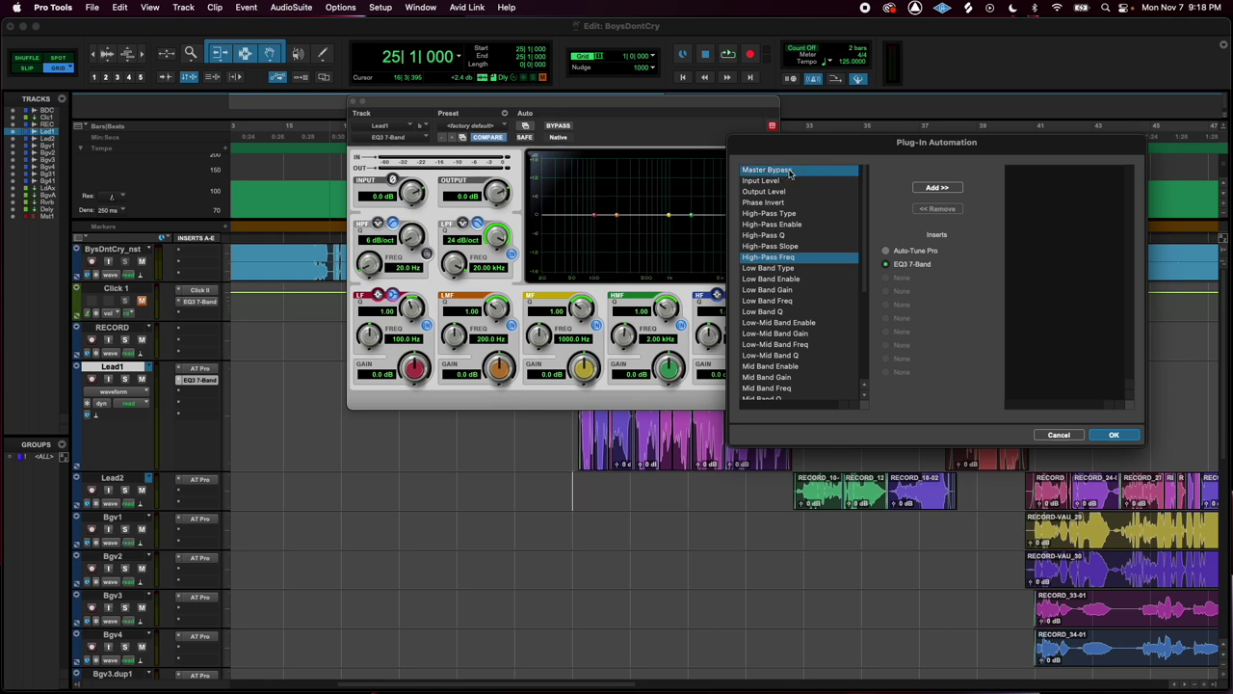
pyautogui.click(937, 187)
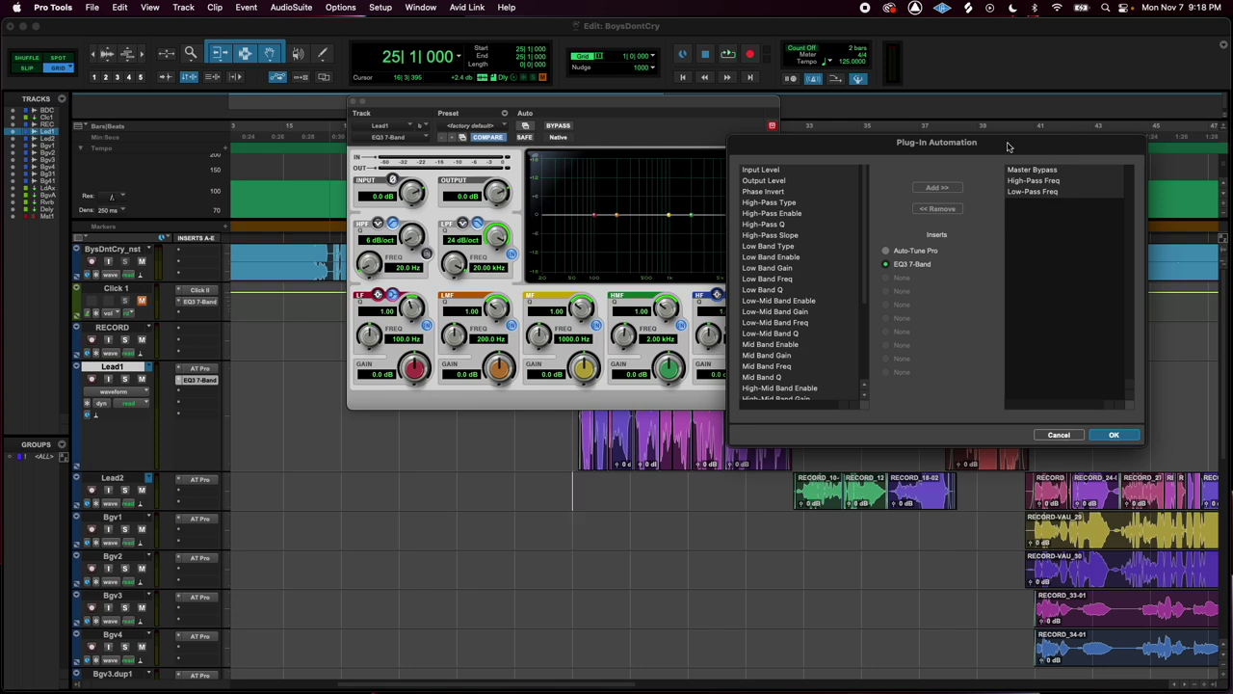
pyautogui.click(1114, 439)
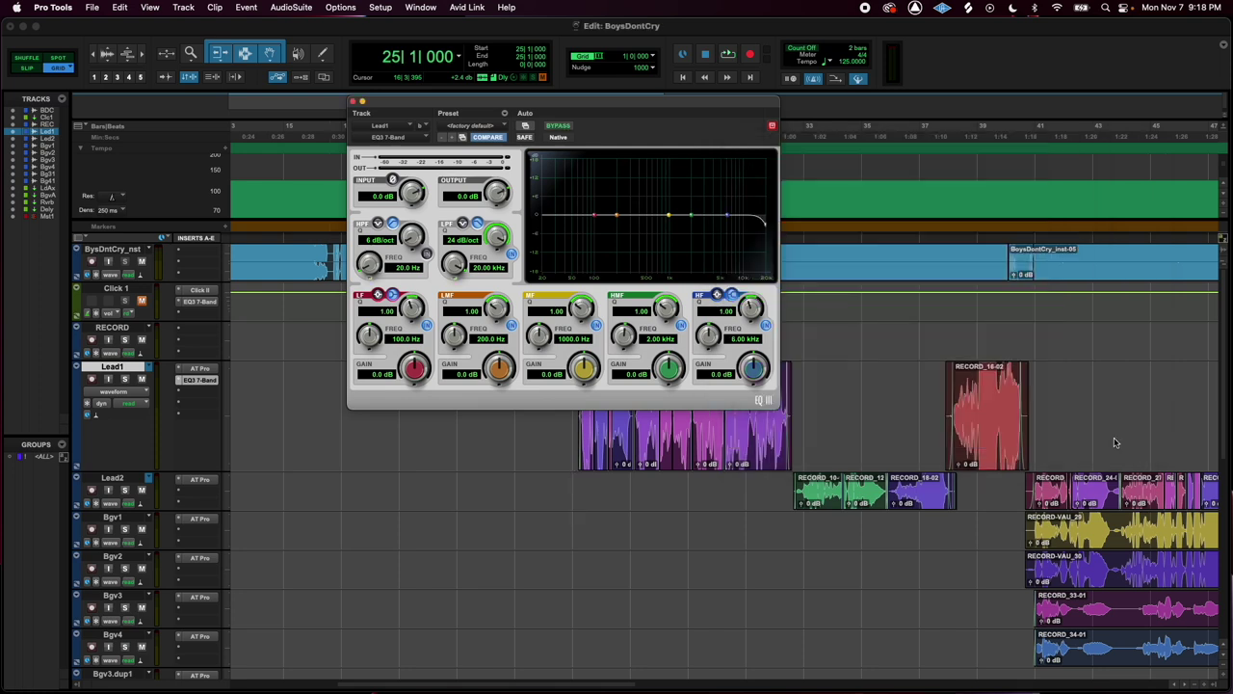
# Show the EQ3 7-Band Low-Pass Freq automation on the Lead1 track and move the EQ window clear of the lane
pyautogui.click(147, 391)
pyautogui.moveTo(126, 439)
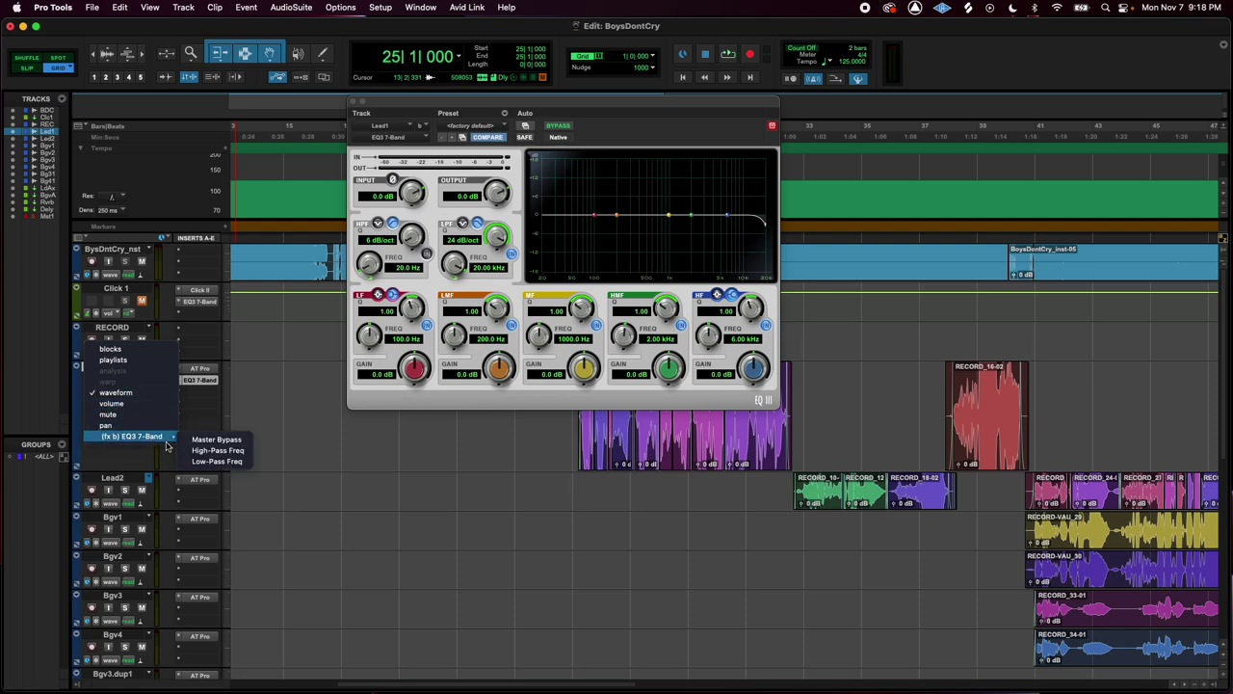
pyautogui.click(212, 462)
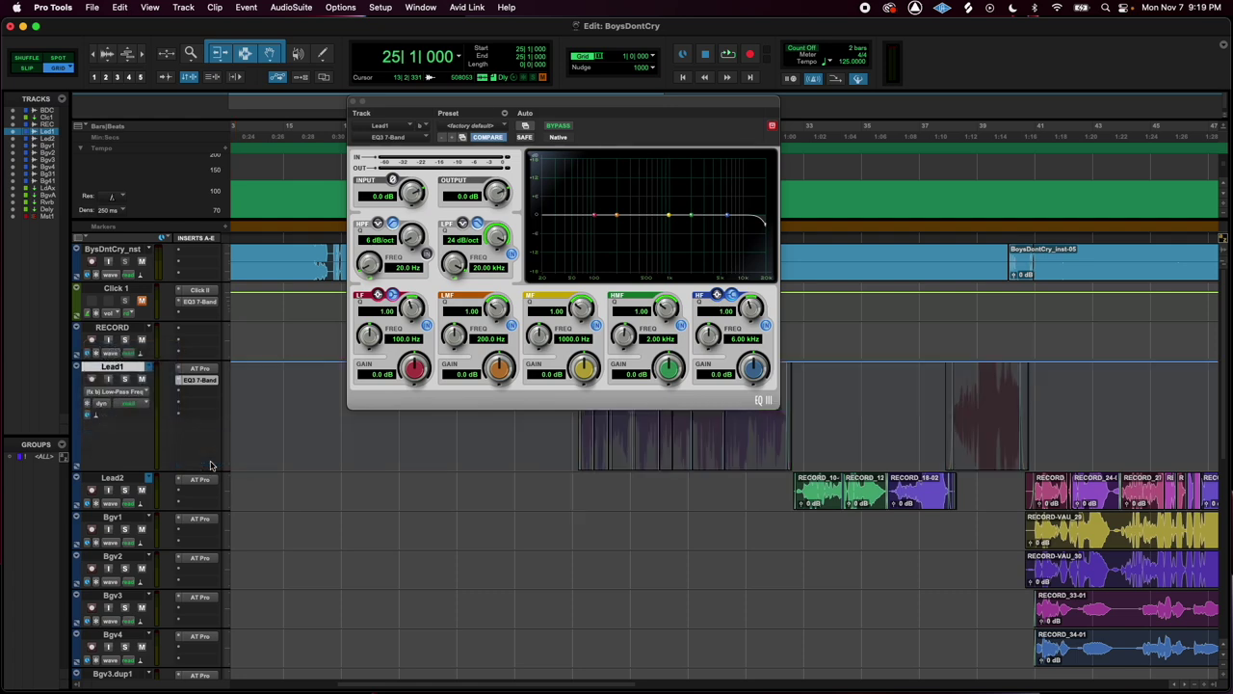
pyautogui.moveTo(665, 101); pyautogui.dragTo(459, 6)
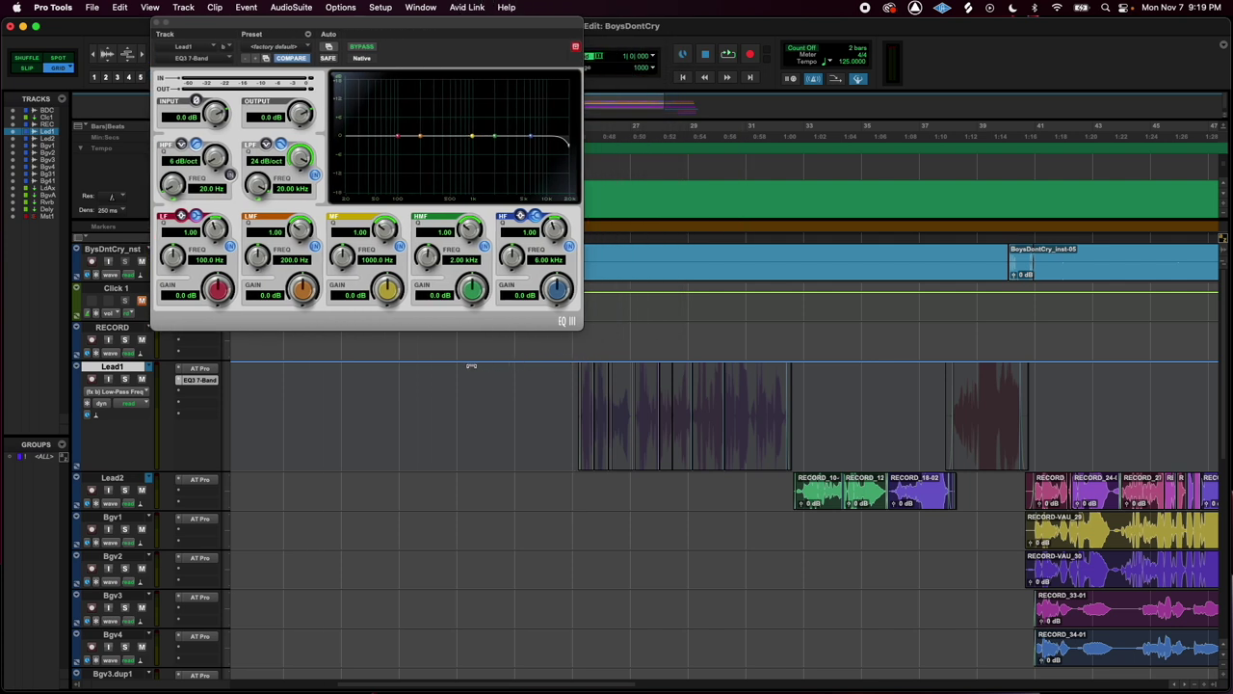
pyautogui.click(121, 392)
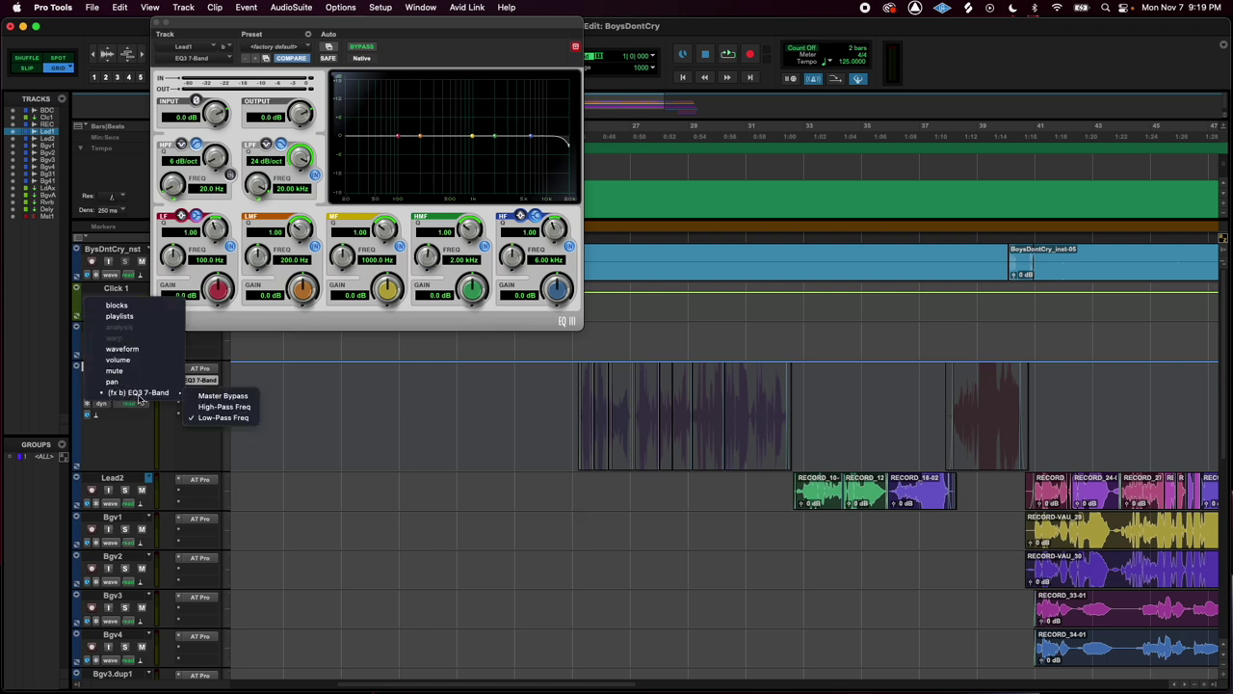
pyautogui.click(206, 422)
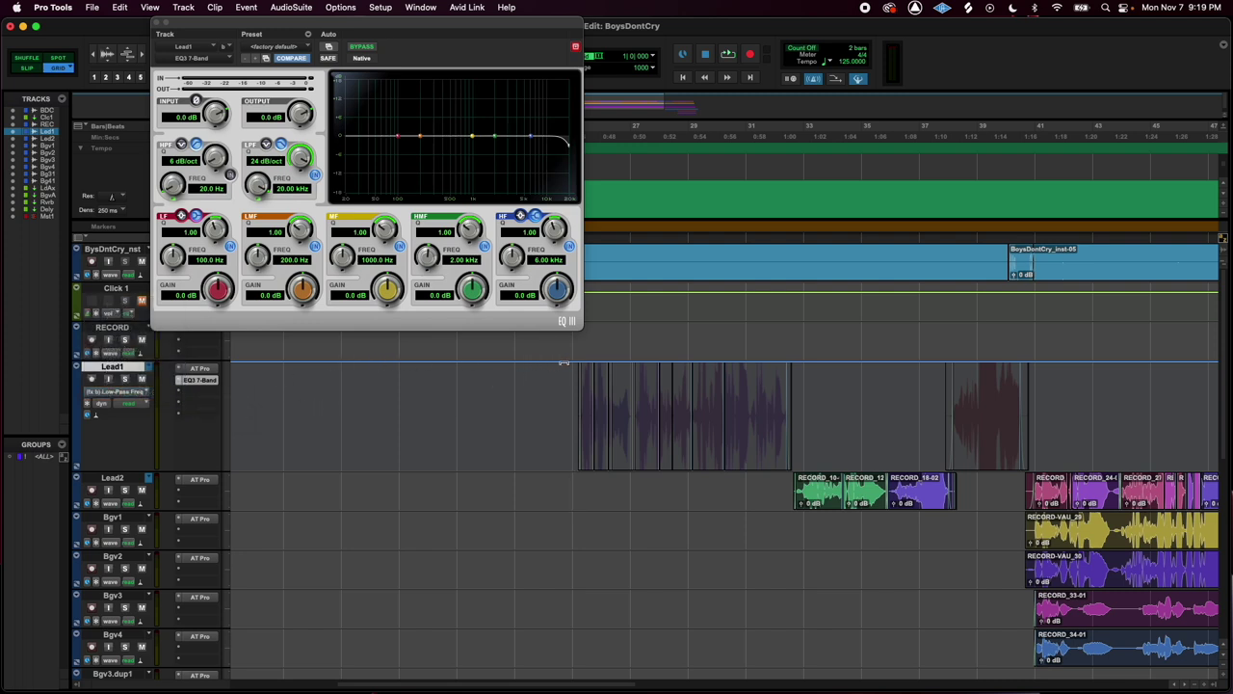
# Lower Lead1's low-pass frequency line to about 13 kHz, return it to 20 kHz, and leave a breakpoint at bar 25
pyautogui.moveTo(574, 366); pyautogui.dragTo(571, 362)
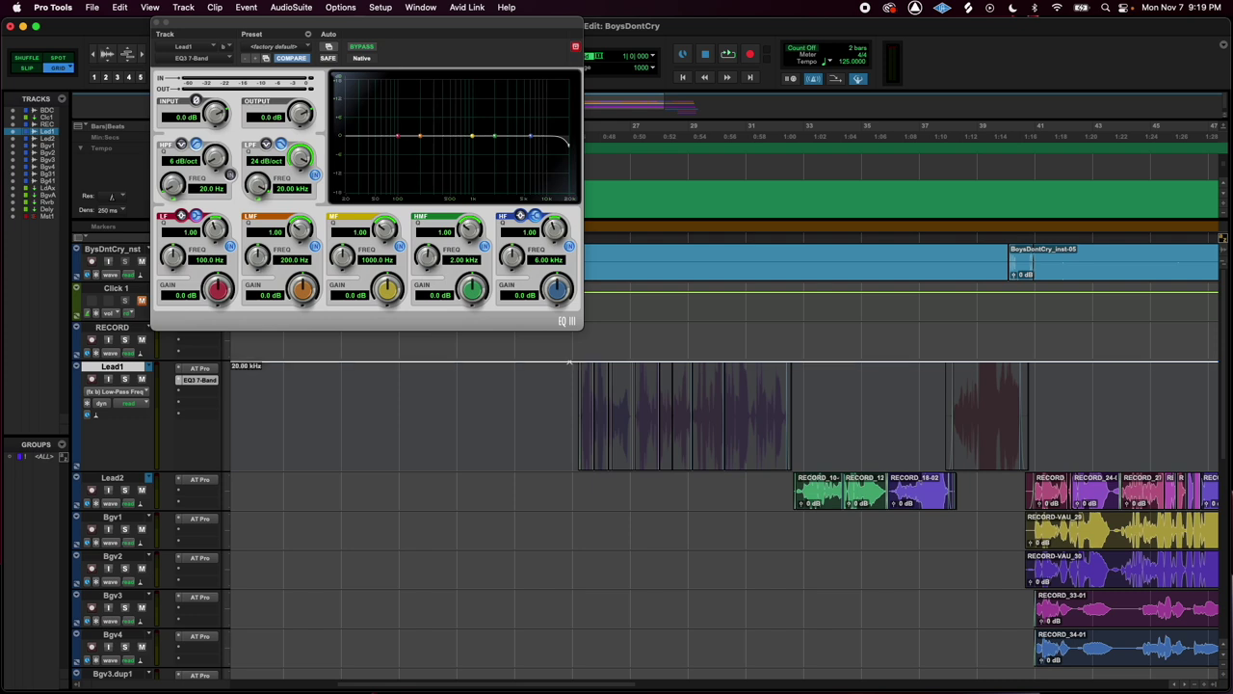
pyautogui.moveTo(571, 362); pyautogui.dragTo(571, 367)
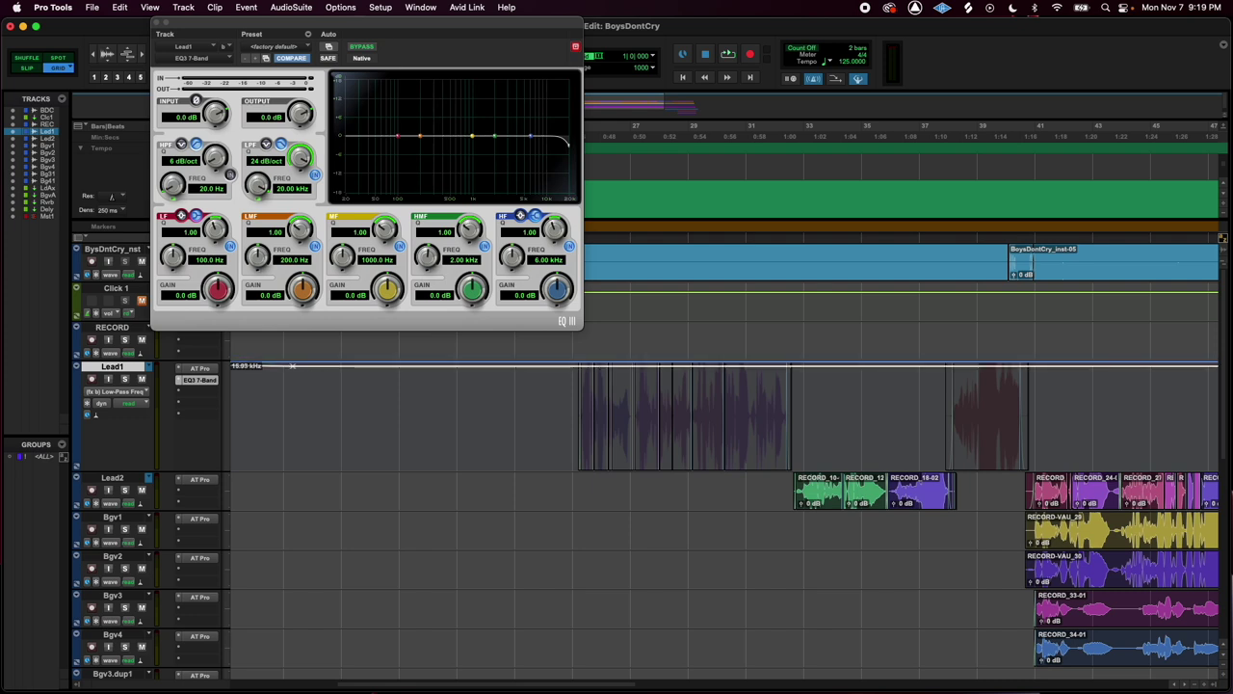
pyautogui.moveTo(293, 367); pyautogui.dragTo(264, 371)
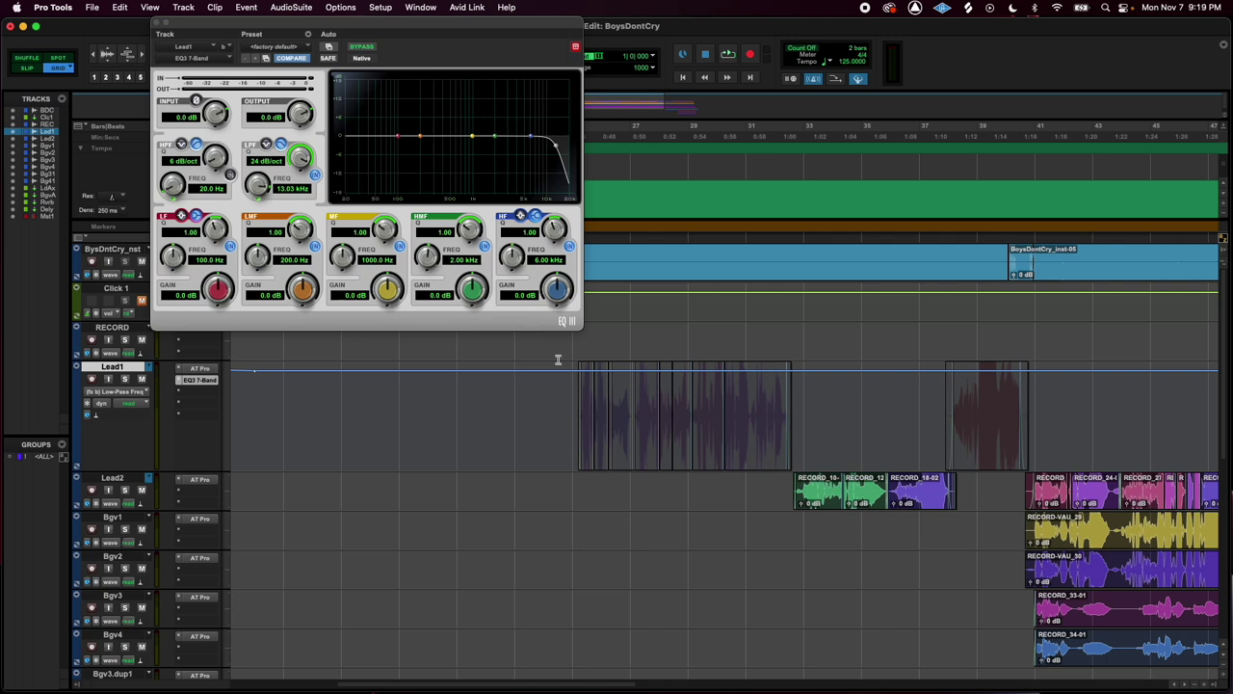
pyautogui.moveTo(578, 375); pyautogui.dragTo(582, 290)
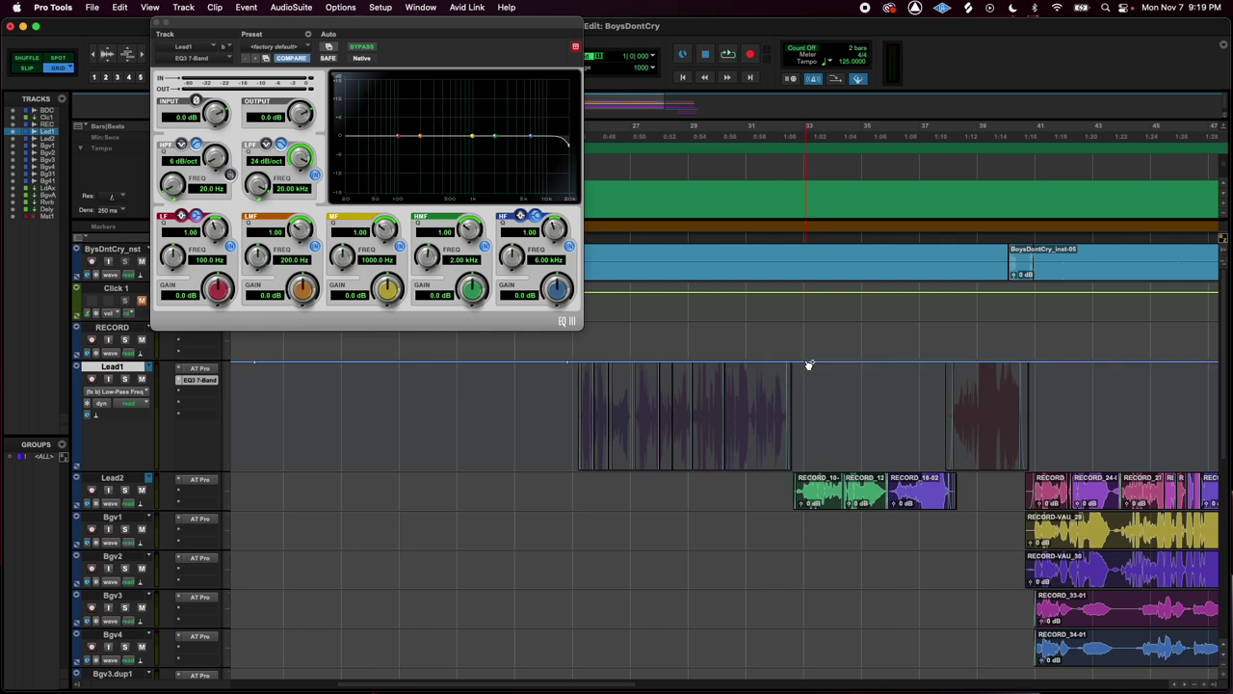
# Ramp Lead1's low-pass frequency from bar 25 down to its minimum at bar 33 and play the section
pyautogui.moveTo(804, 363); pyautogui.dragTo(807, 521)
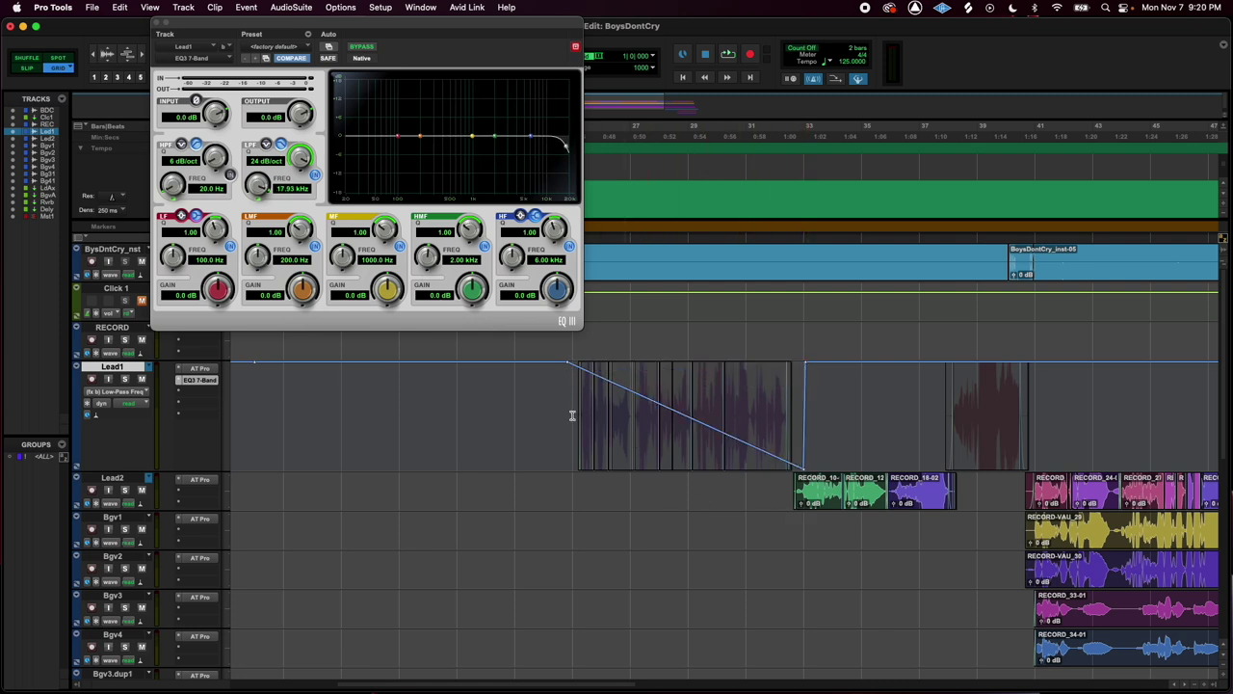
pyautogui.press('space')
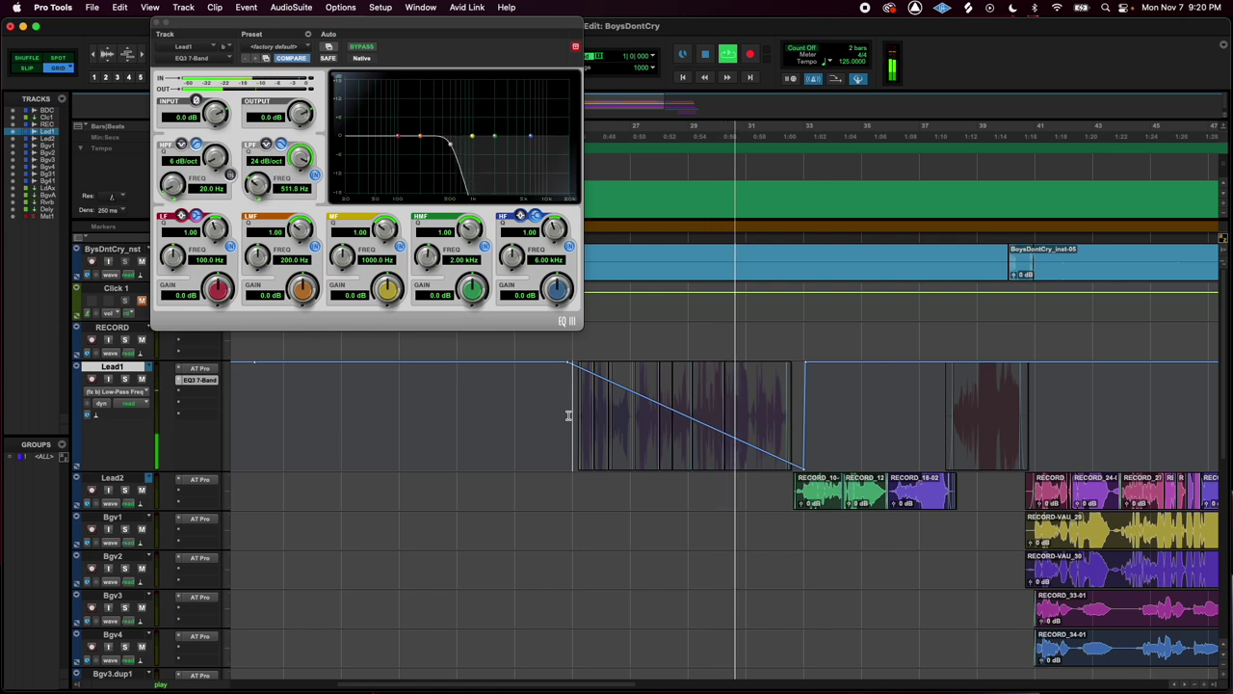
pyautogui.press('space')
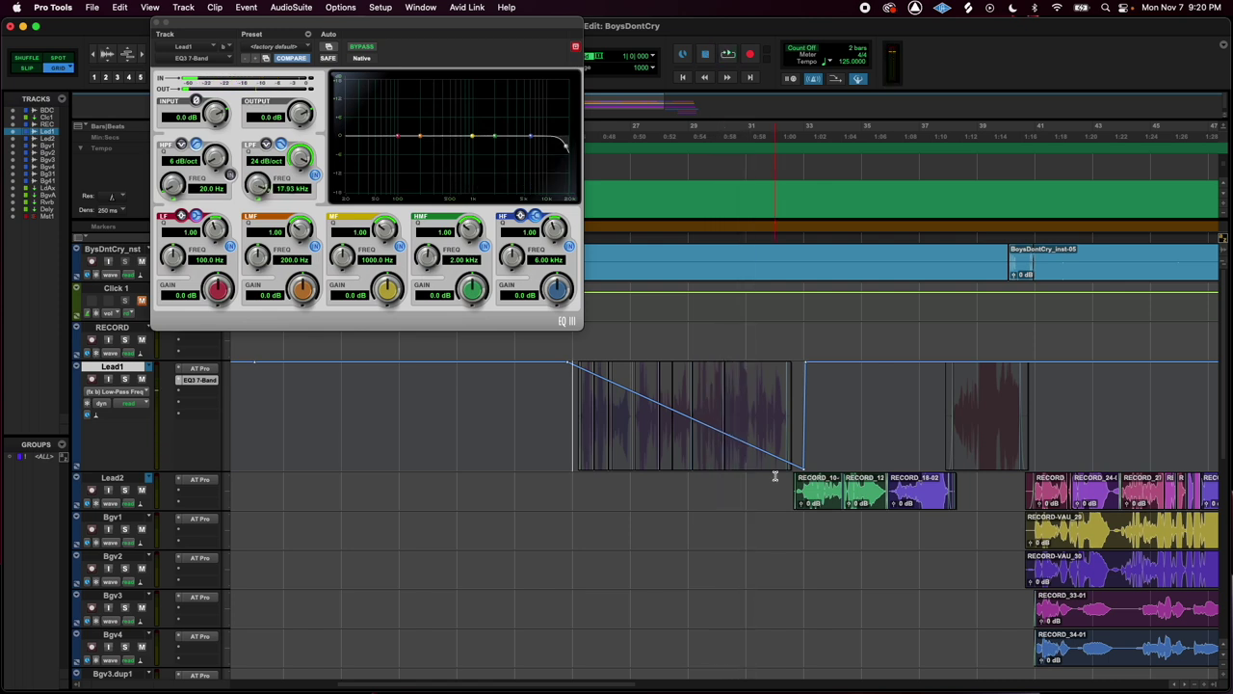
# Reshape the low-pass automation to dip to mid-height at bar 29 and rise back near the top at bar 33, and play it
pyautogui.click(692, 416)
pyautogui.click(691, 419)
pyautogui.moveTo(805, 470); pyautogui.dragTo(805, 364)
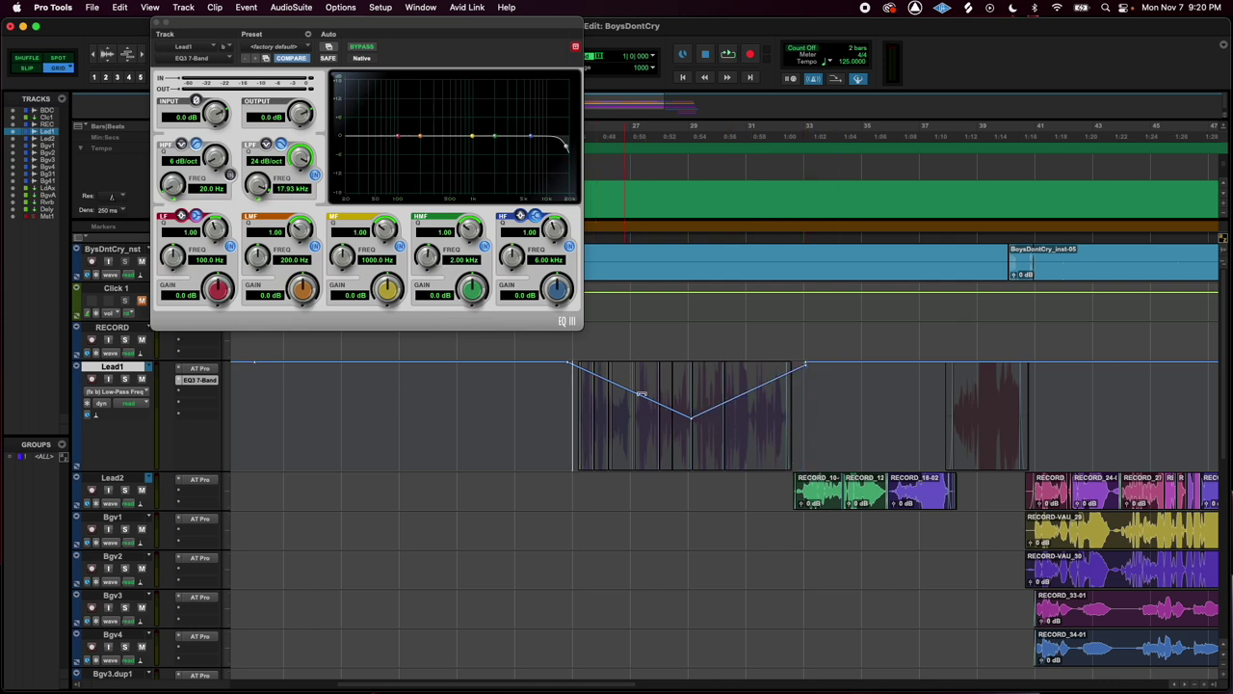
pyautogui.press('space')
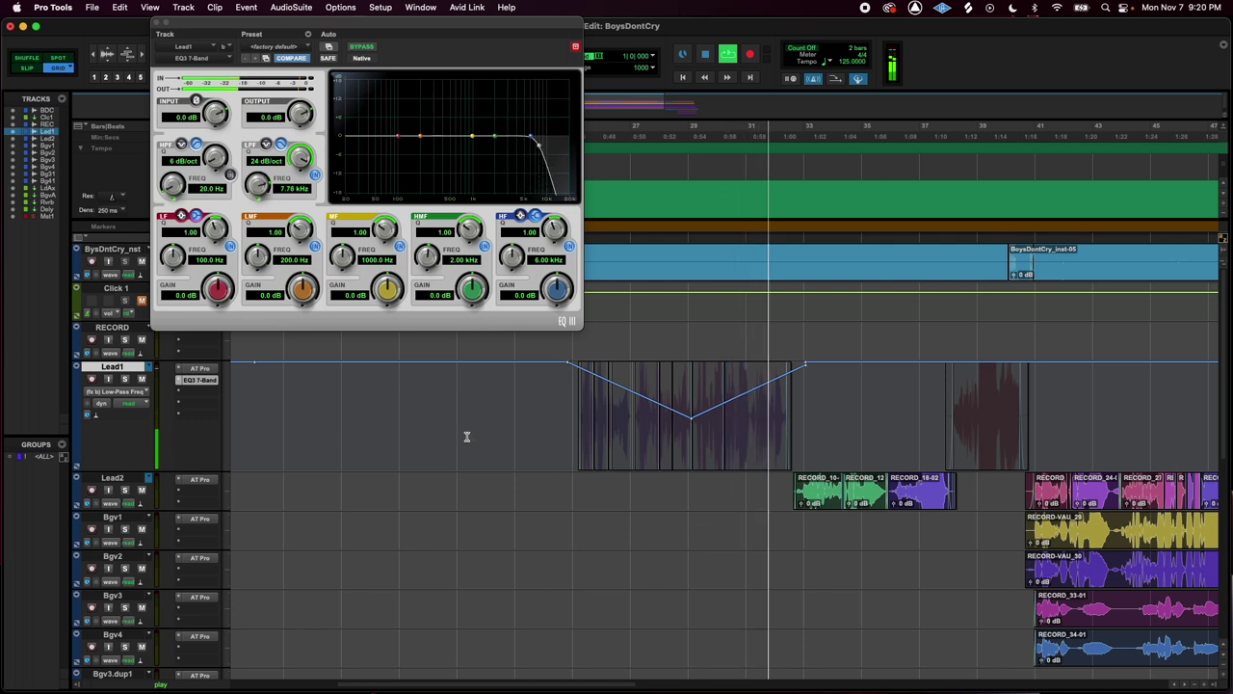
# Stop playback, show Lead1's EQ3 7-Band High-Pass Freq automation, and ramp it from just before bar 29 up to near the top at bar 33
pyautogui.press('space')
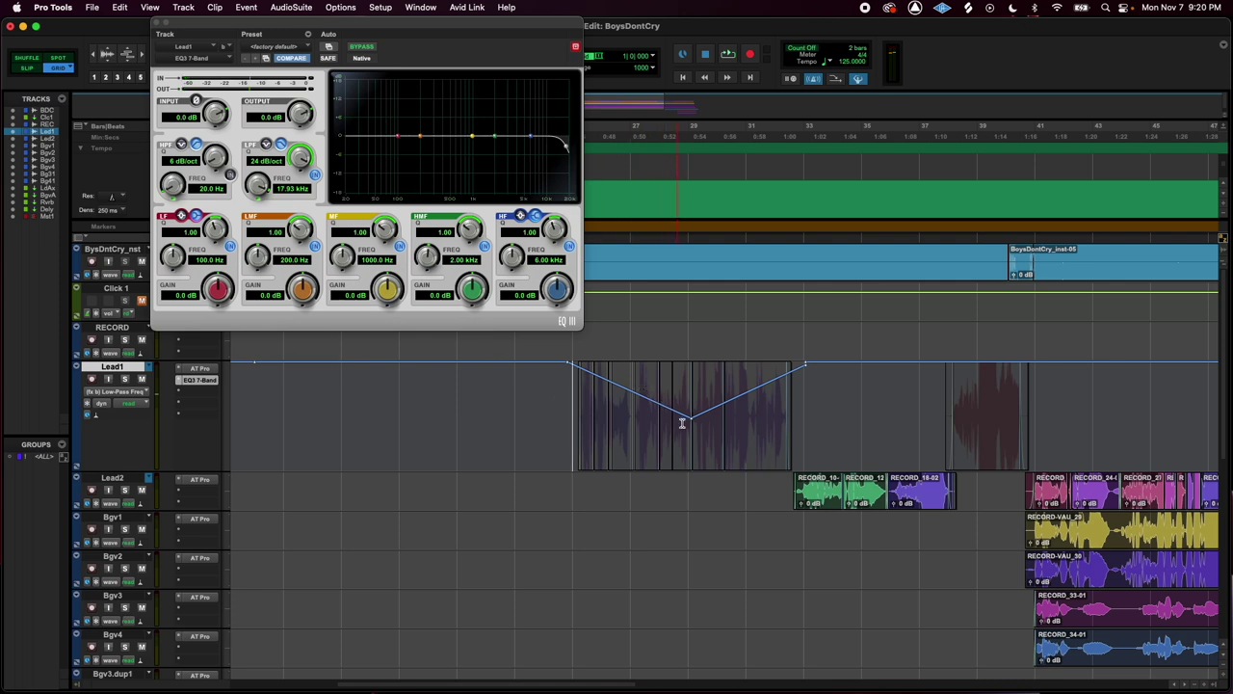
pyautogui.click(145, 393)
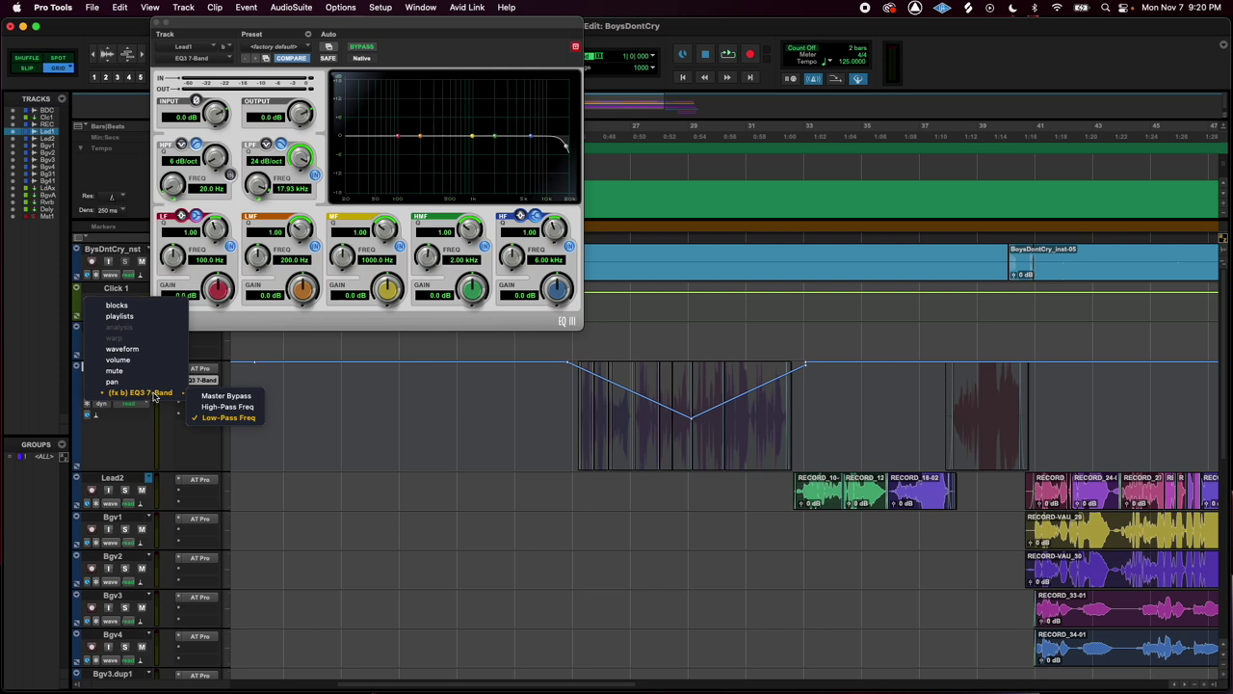
pyautogui.click(231, 407)
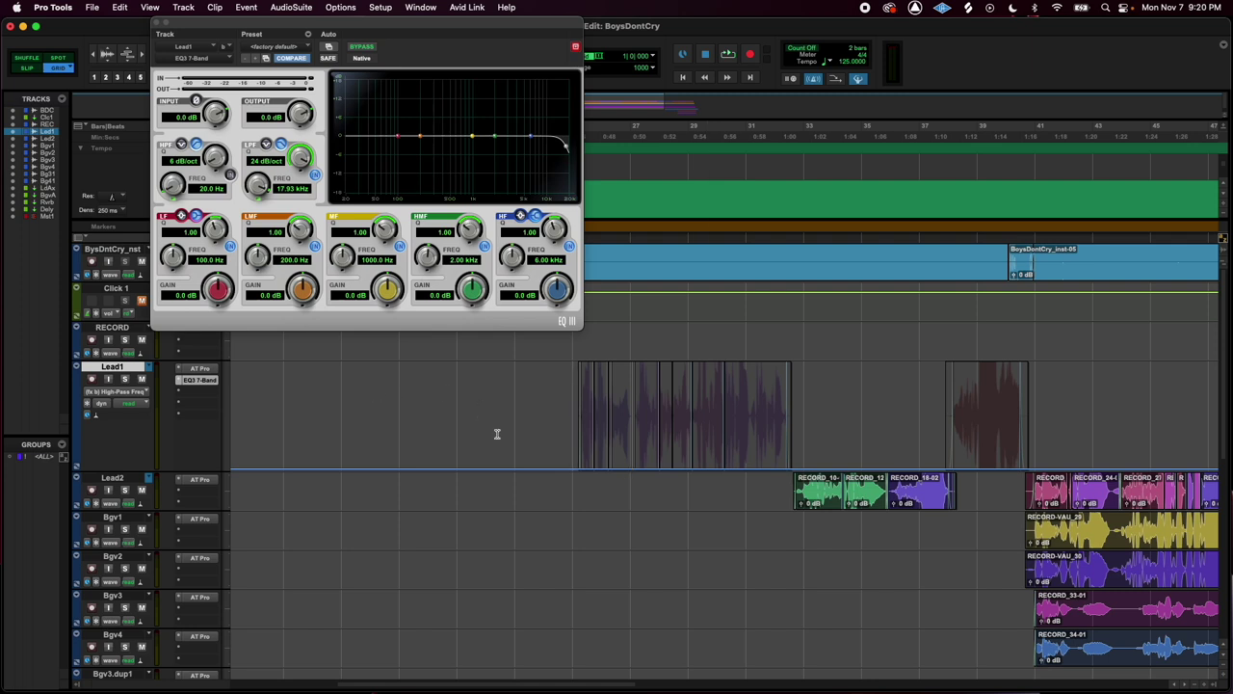
pyautogui.click(679, 470)
pyautogui.moveTo(803, 470); pyautogui.dragTo(797, 372)
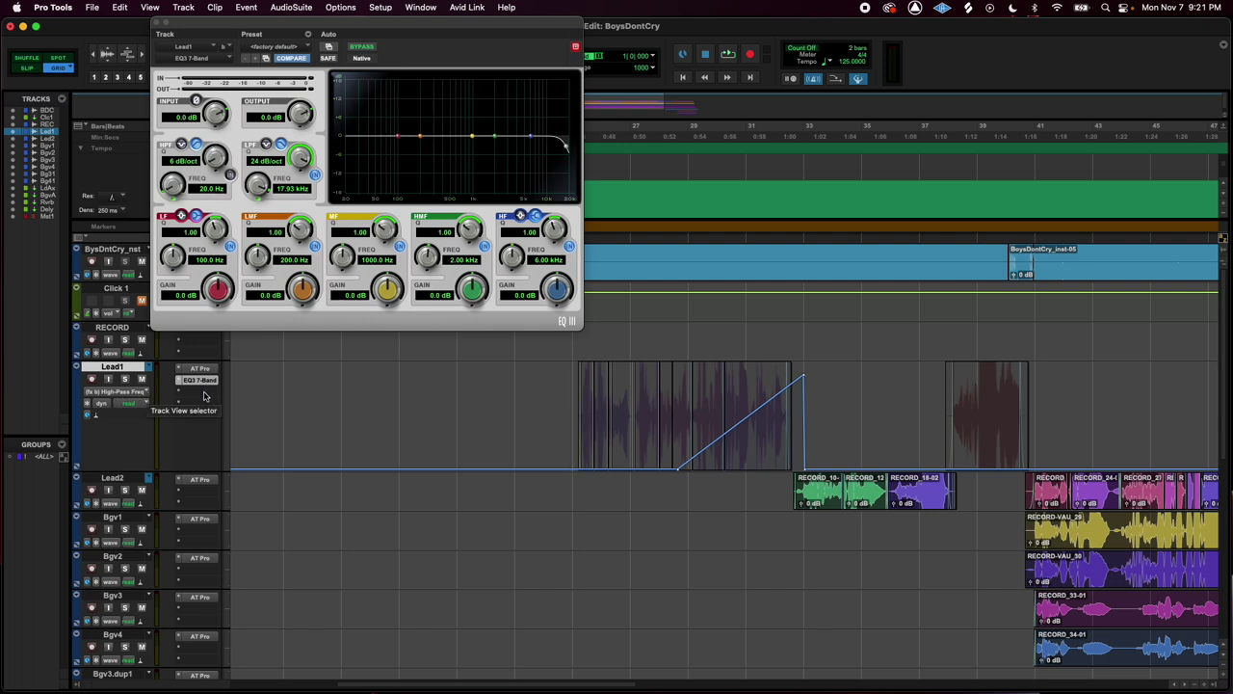
# Place the cursor at bar 29, switch on the EQ's high-pass filter, and set its slope to 12 dB/oct
pyautogui.click(688, 333)
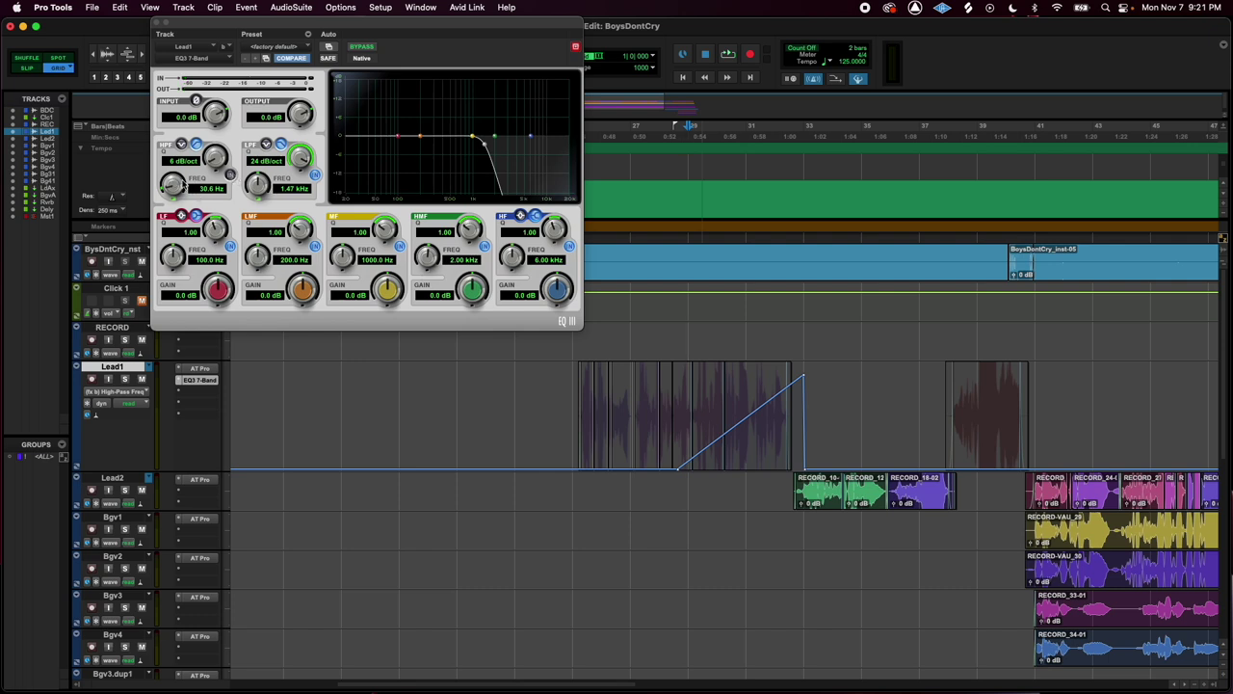
pyautogui.click(230, 176)
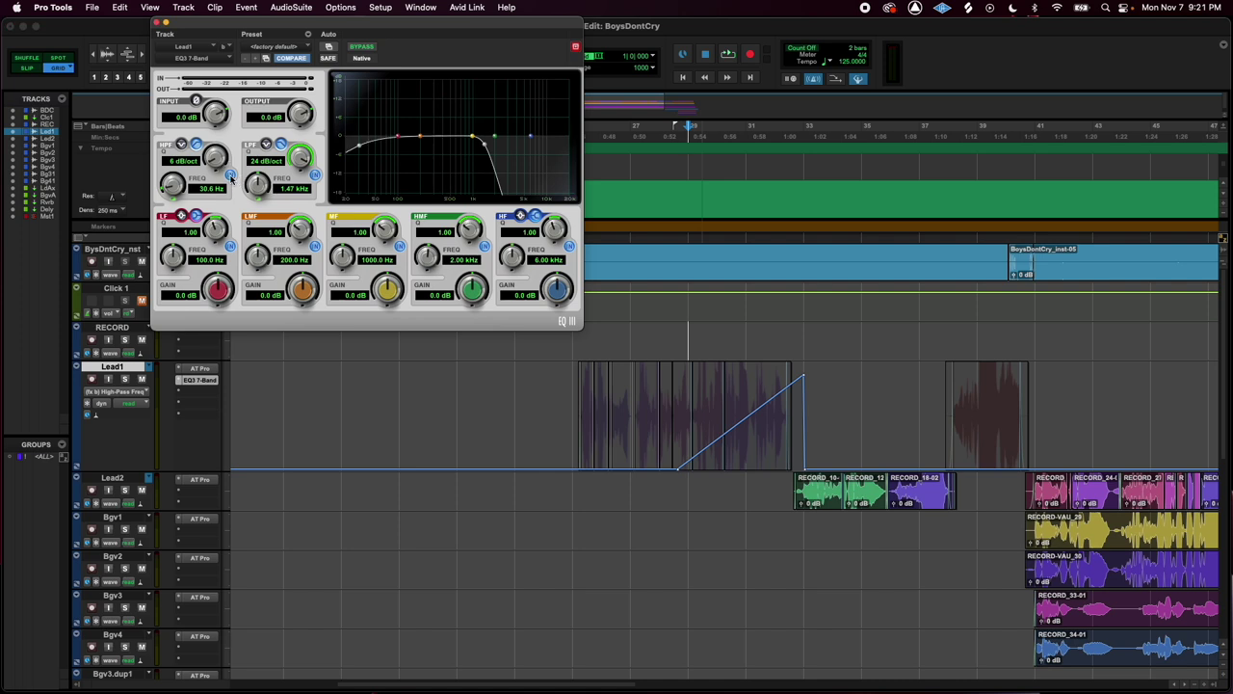
pyautogui.moveTo(210, 152); pyautogui.dragTo(252, 5)
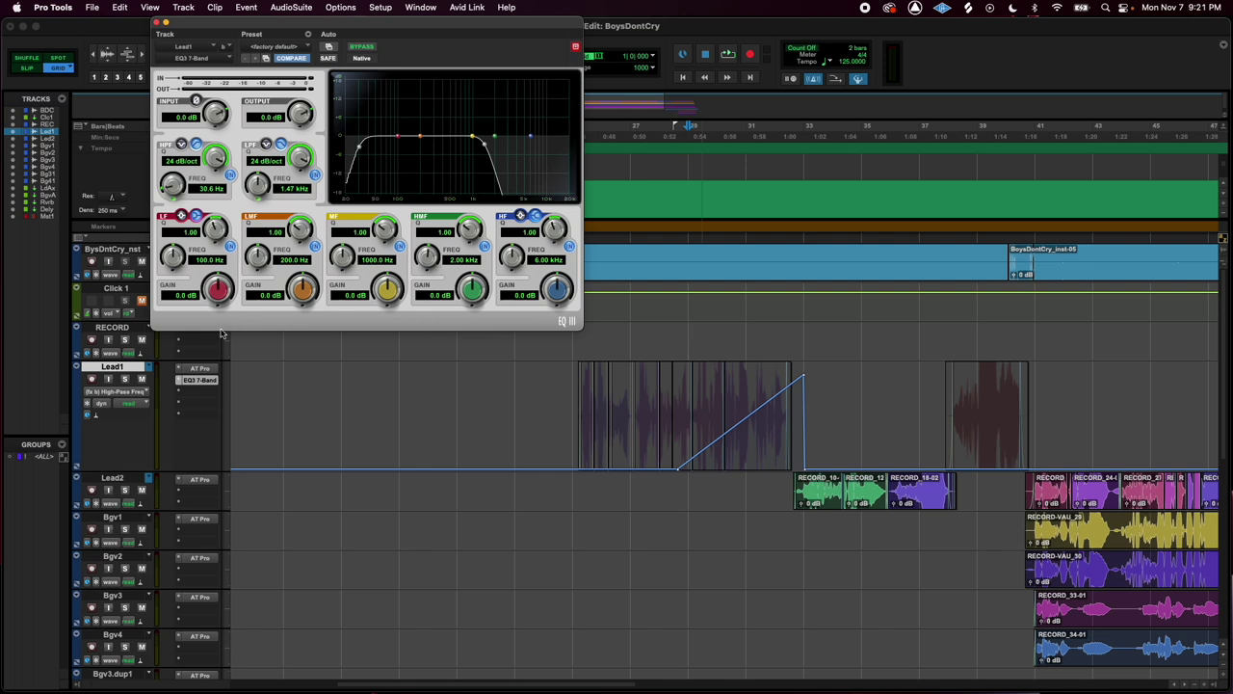
pyautogui.moveTo(216, 169); pyautogui.dragTo(206, 215)
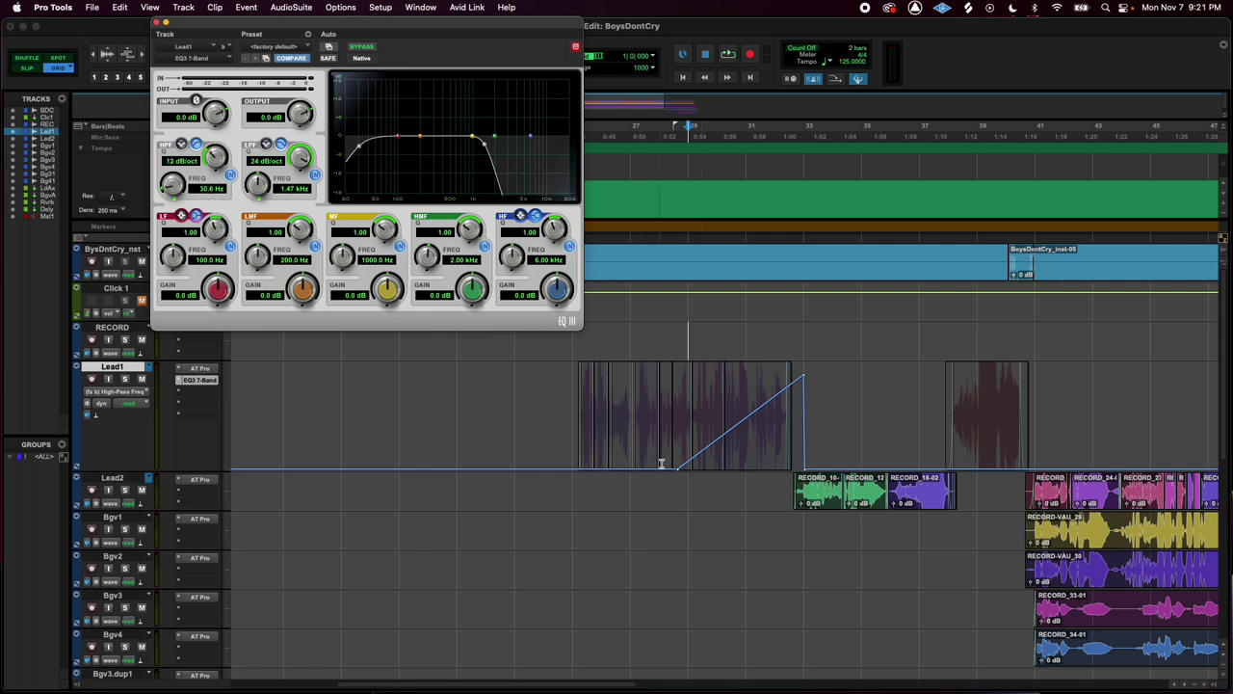
# Play Lead1 from bar 25 through the high-pass ramp, stop, and briefly select bars 25 to 33
pyautogui.click(571, 406)
pyautogui.press('space')
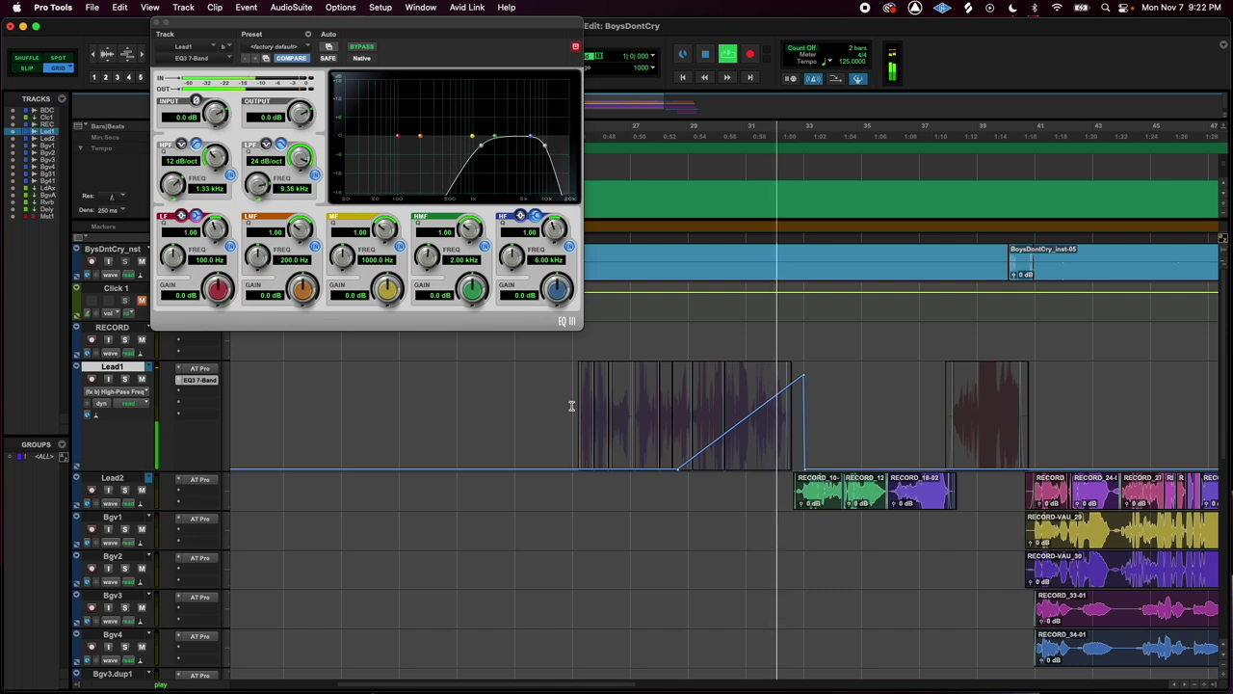
pyautogui.press('space')
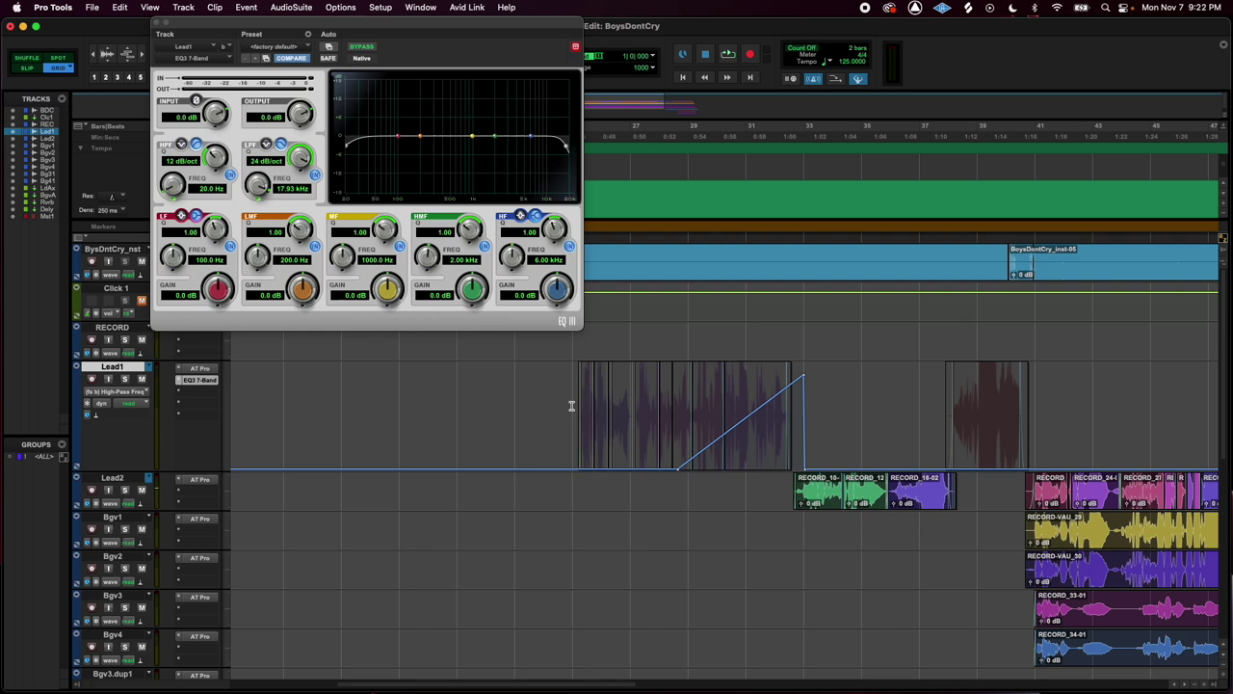
pyautogui.moveTo(571, 405); pyautogui.dragTo(816, 429)
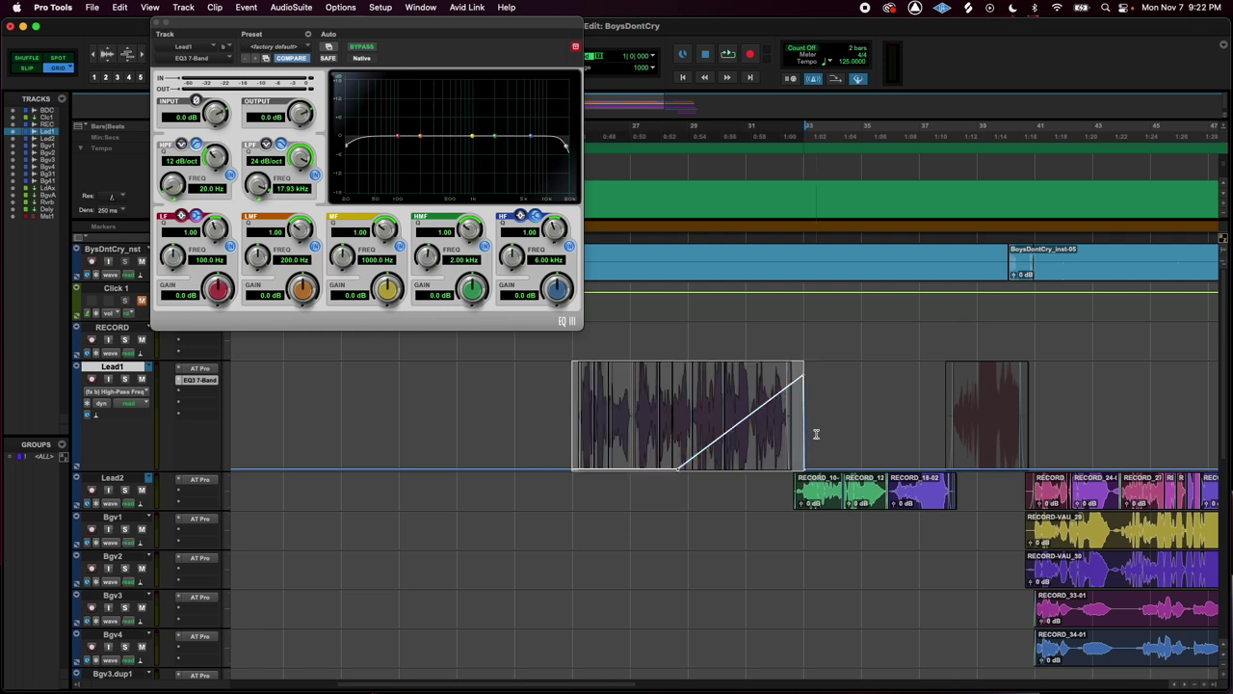
pyautogui.click(511, 422)
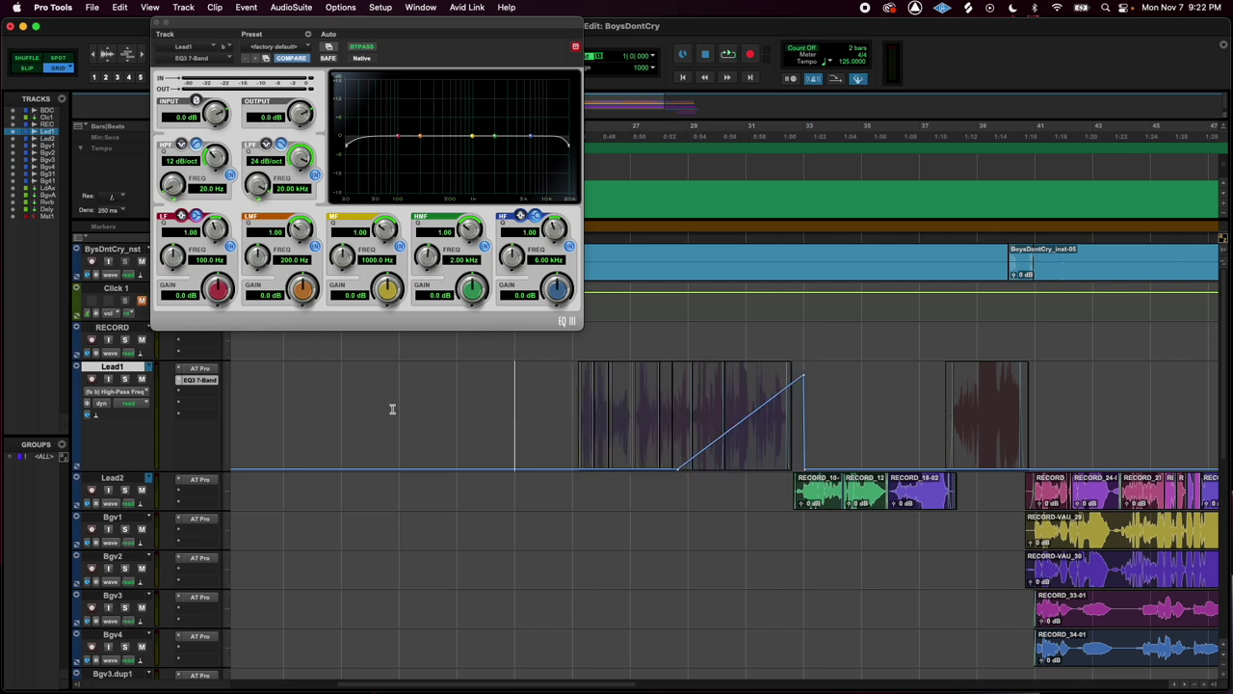
# Show the EQ3 7-Band Master Bypass automation on Lead1 and raise its line so the EQ is bypassed along the whole track
pyautogui.click(146, 393)
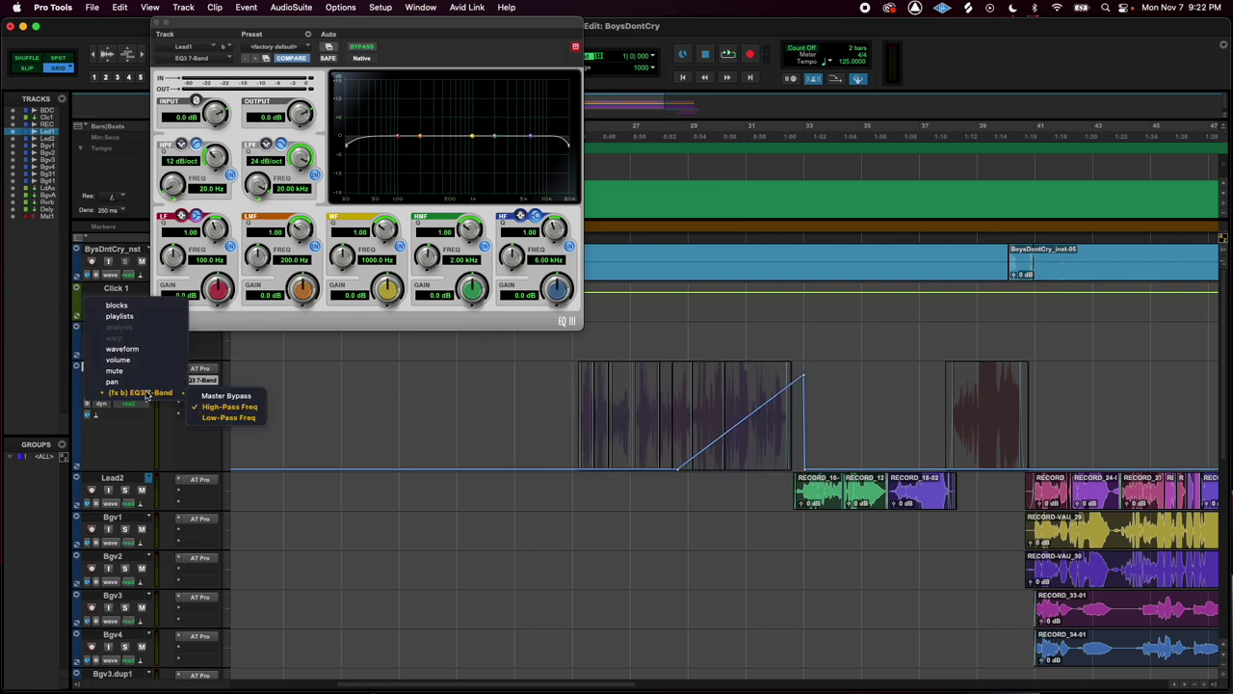
pyautogui.click(226, 395)
pyautogui.moveTo(1093, 405); pyautogui.dragTo(882, 408)
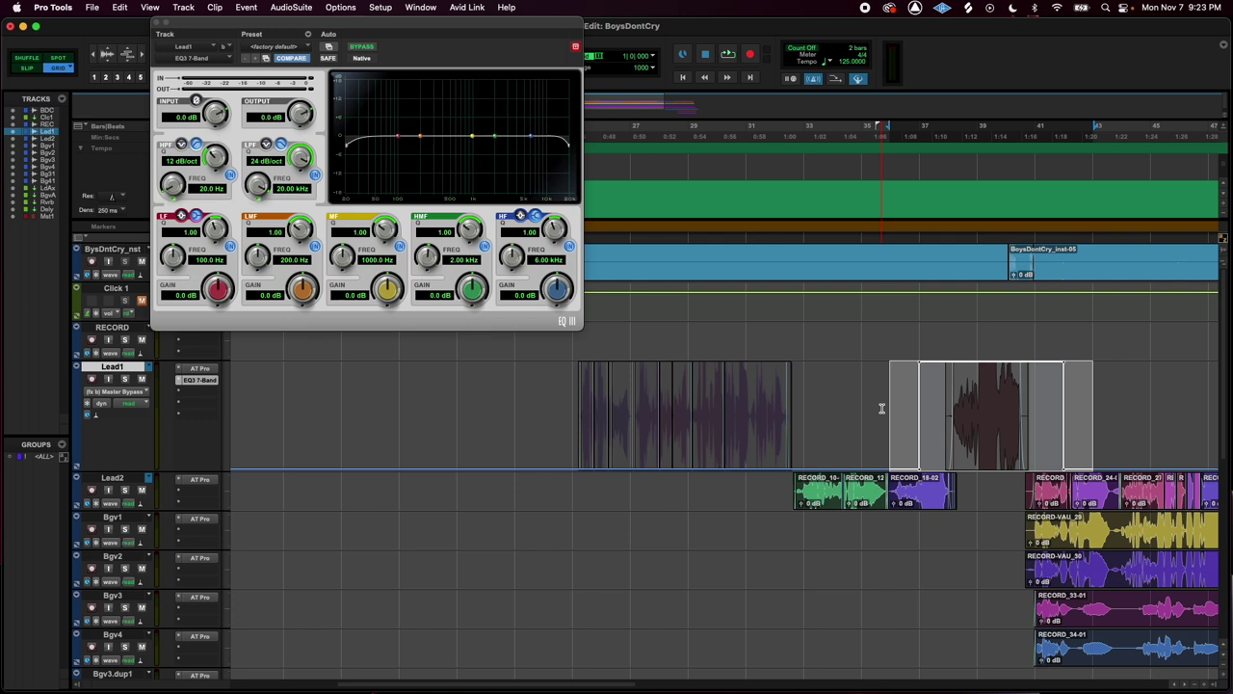
pyautogui.click(882, 408)
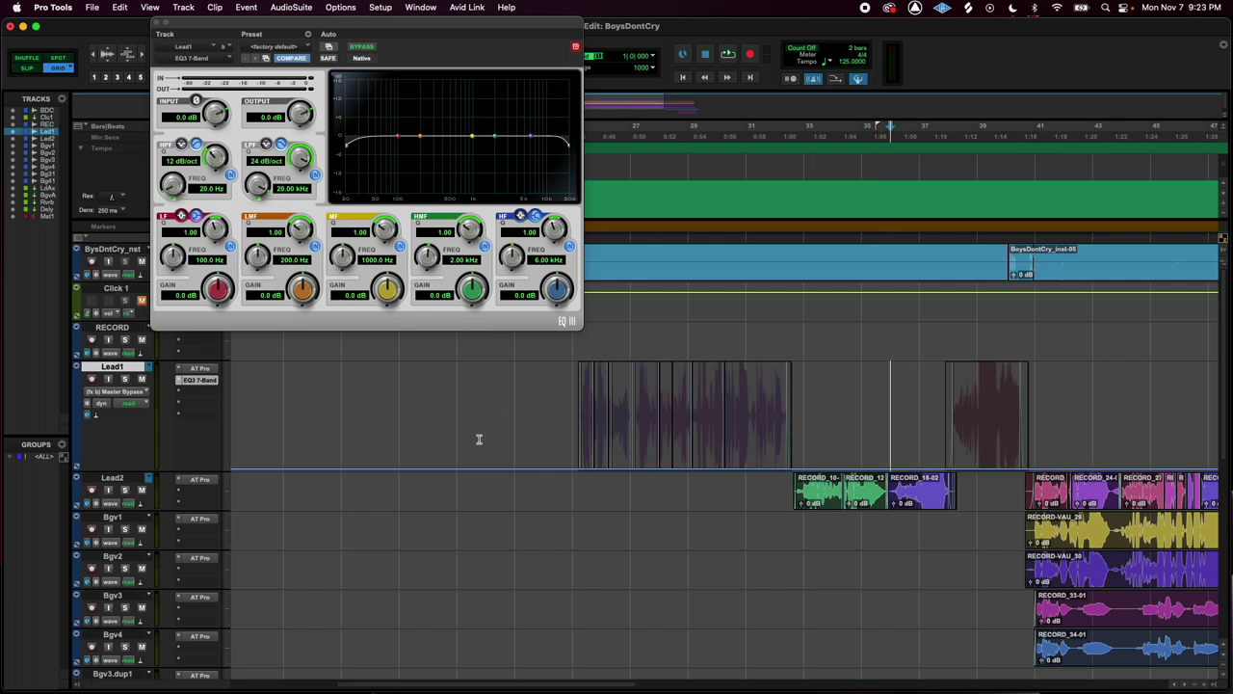
pyautogui.click(128, 392)
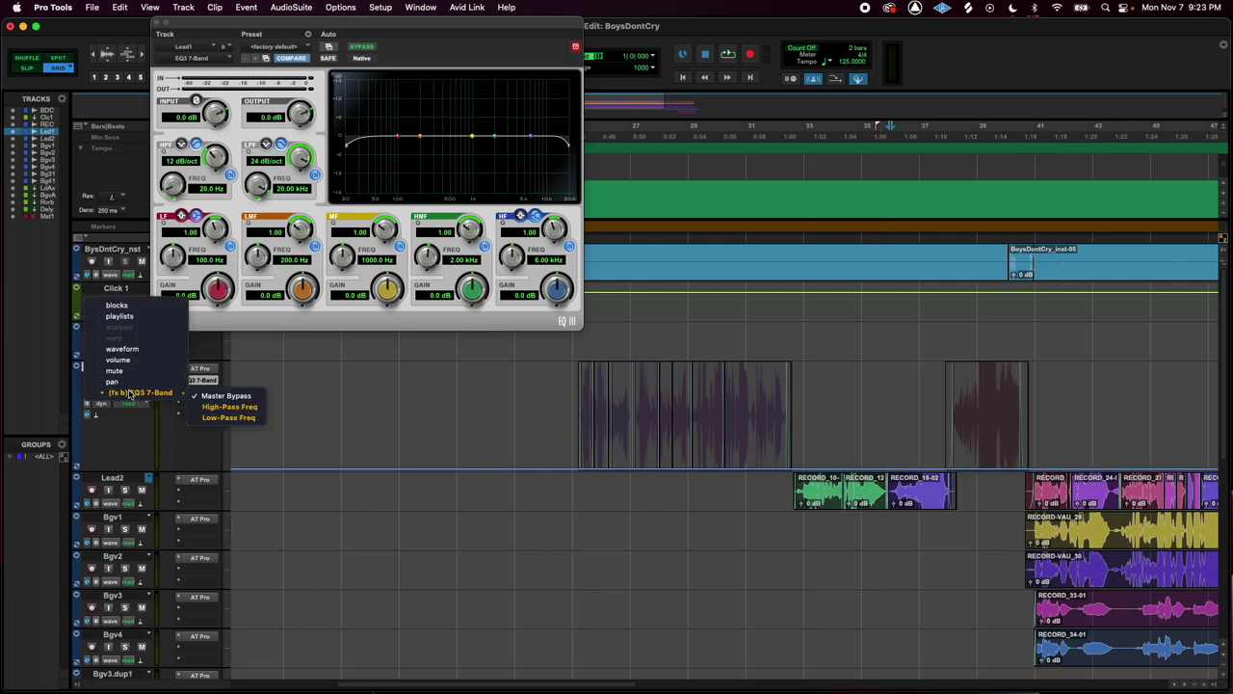
pyautogui.click(248, 397)
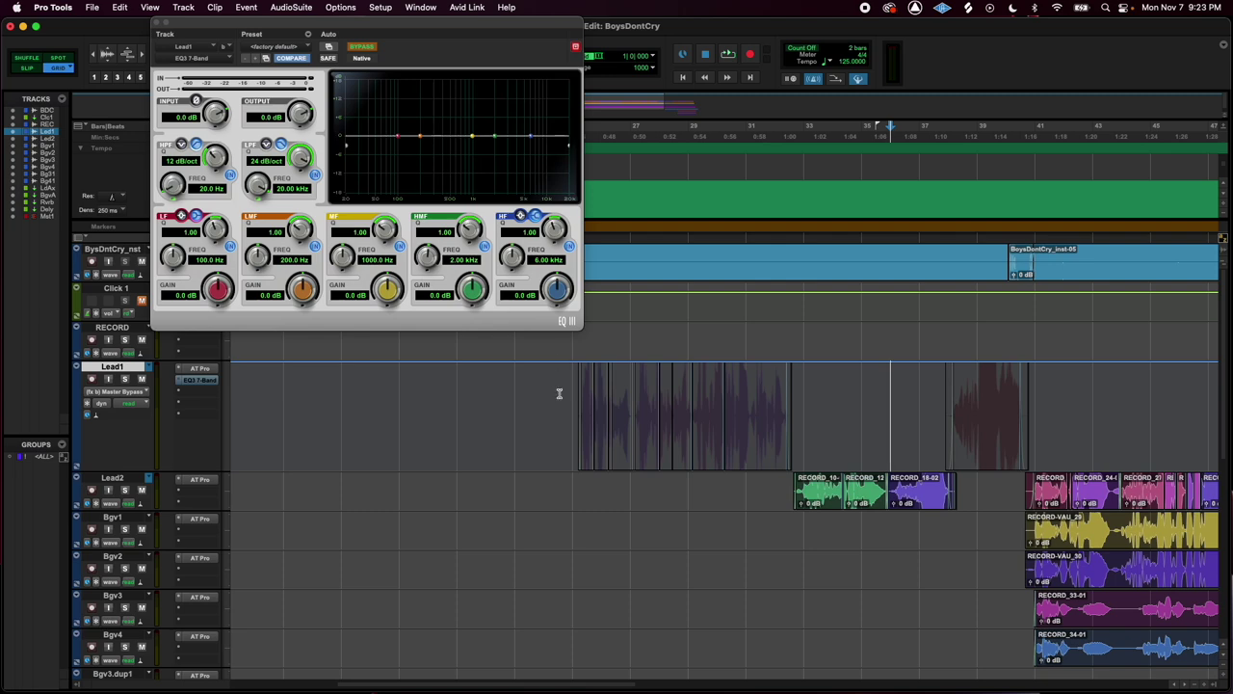
# Select bars 25 to 33 on Lead1 and lower the Master Bypass line there so the EQ is active only in that section
pyautogui.press('r')
pyautogui.press('r')
pyautogui.press('r')
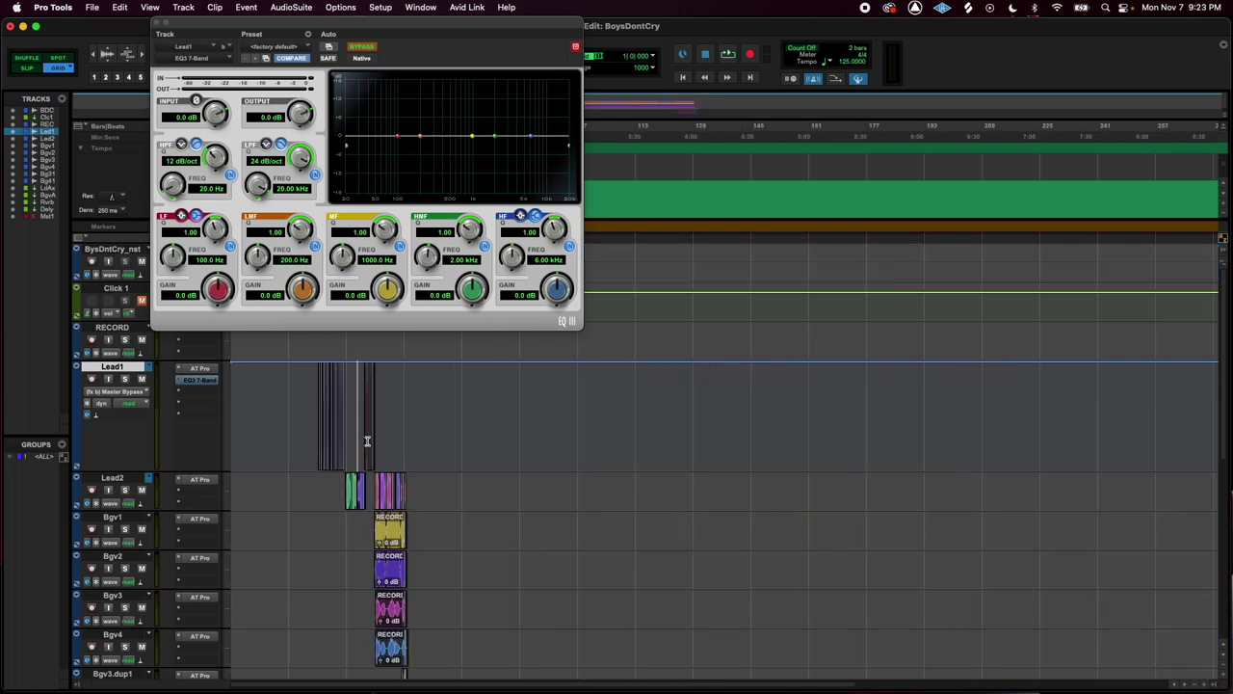
pyautogui.press('t')
pyautogui.press('t')
pyautogui.press('t')
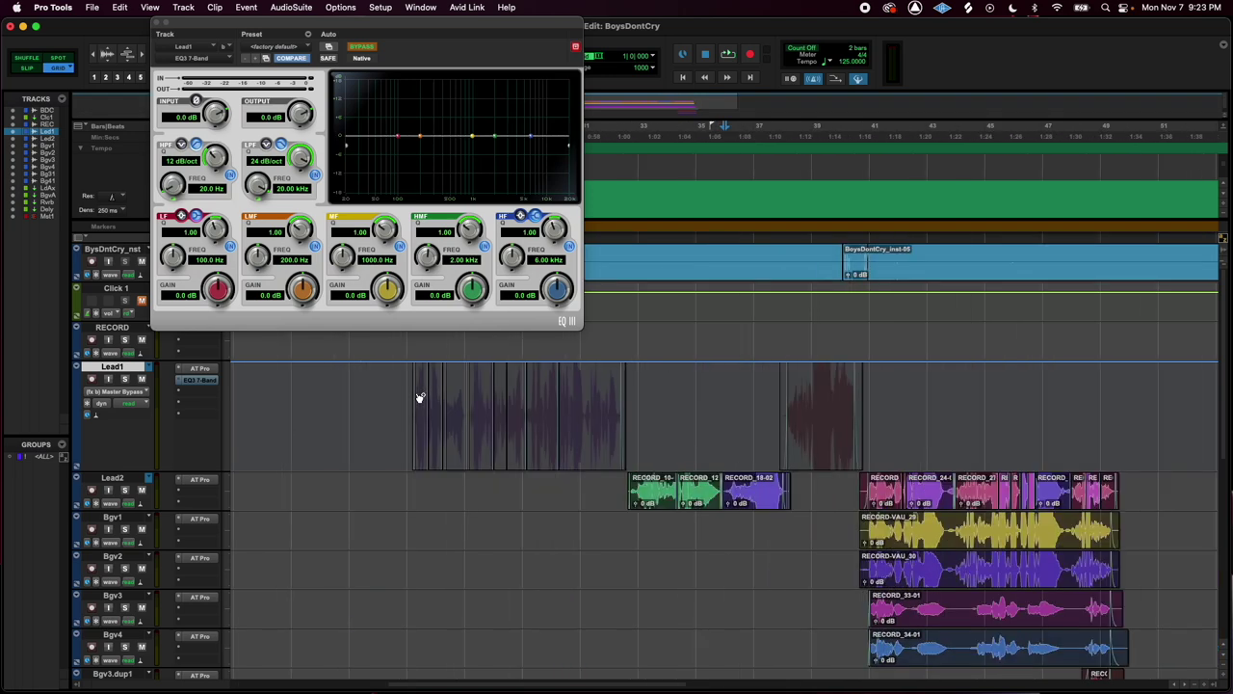
pyautogui.moveTo(408, 391); pyautogui.dragTo(624, 401)
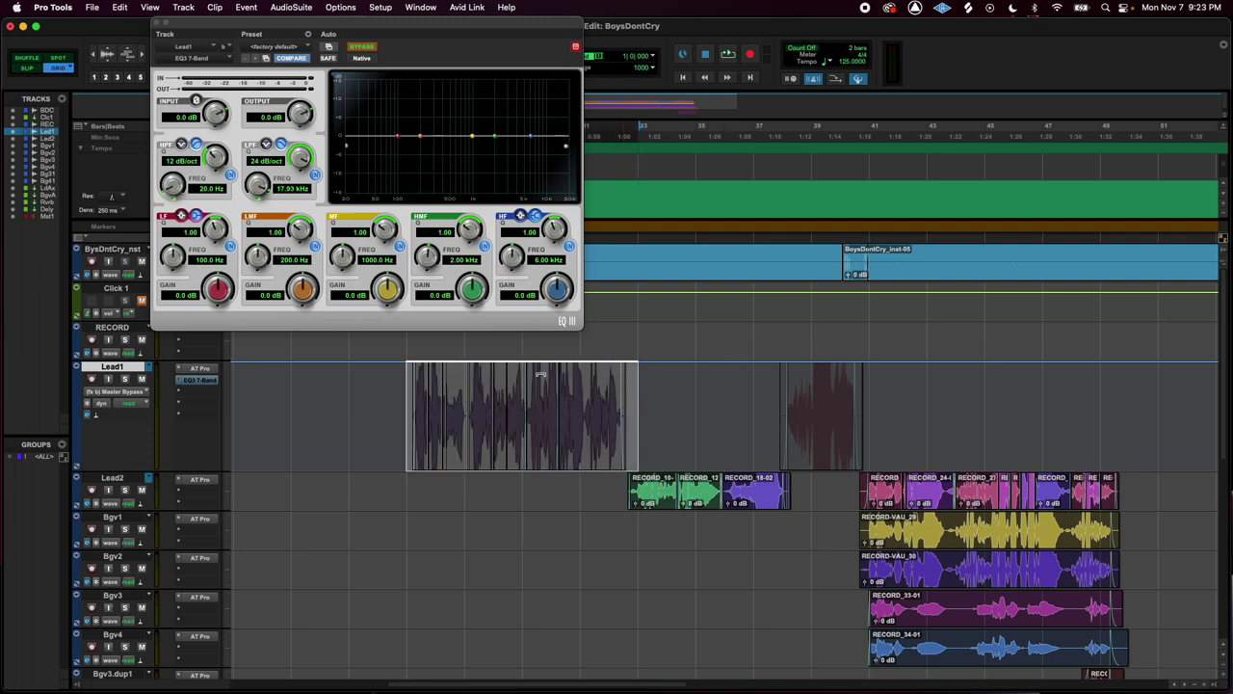
pyautogui.click(509, 385)
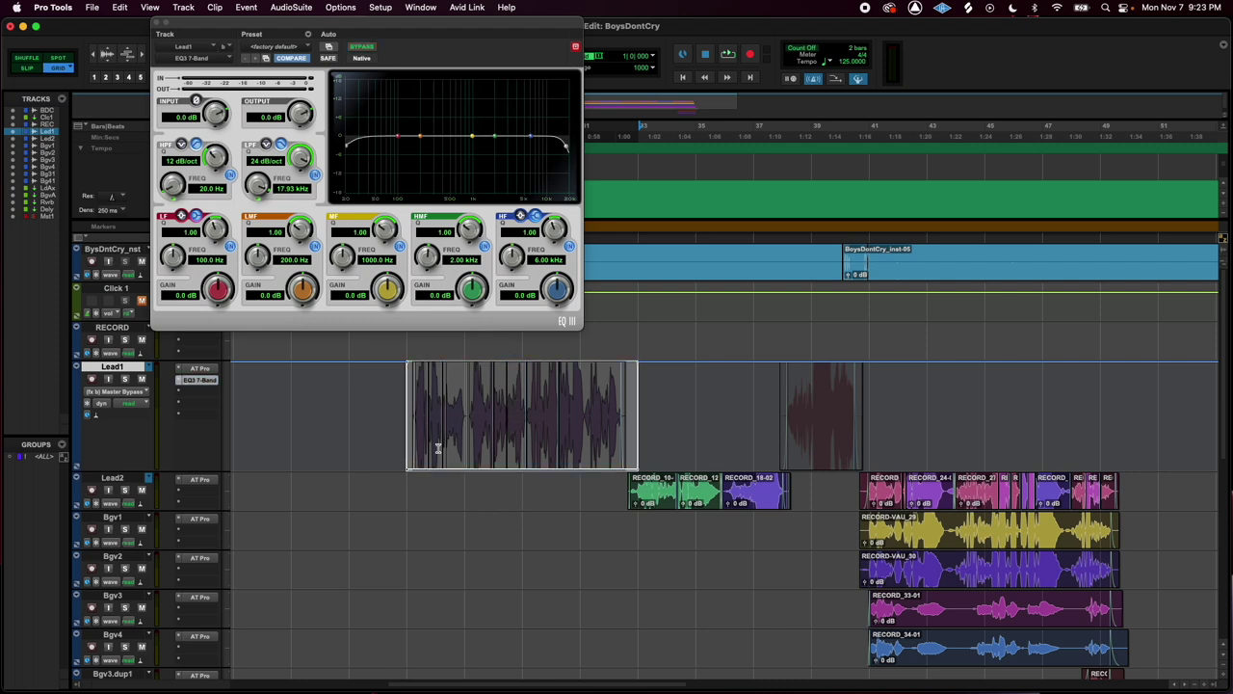
pyautogui.click(394, 412)
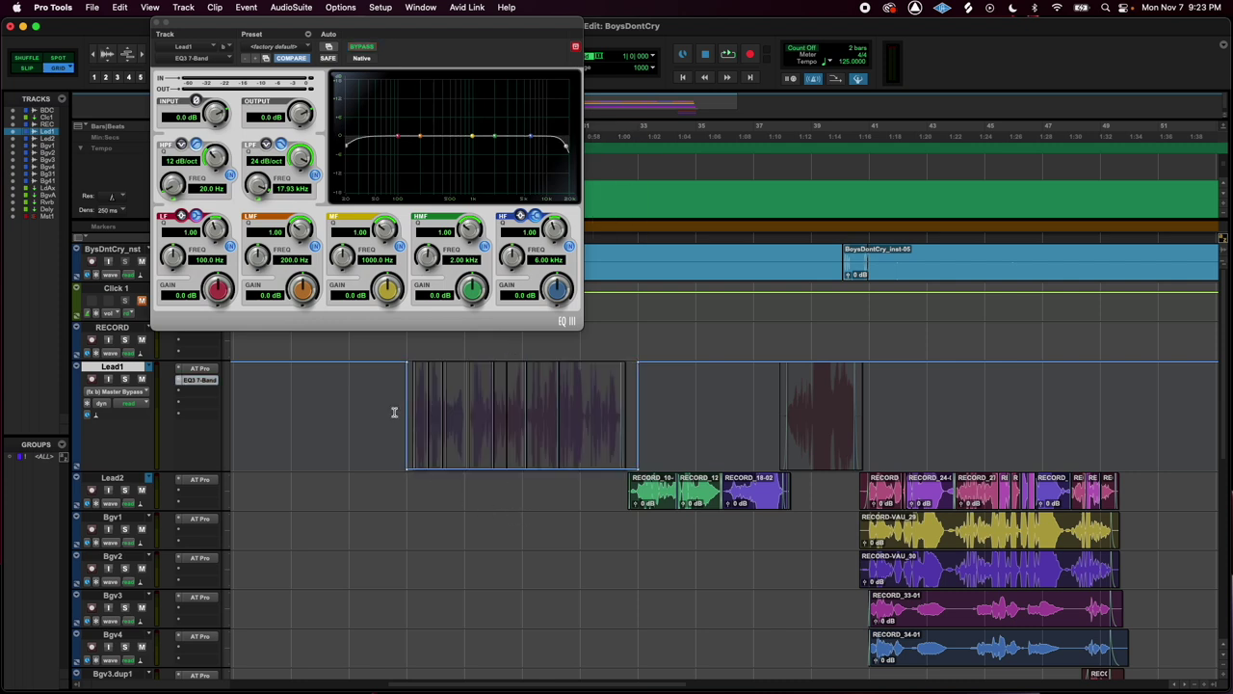
# Insert the Decapitator (mono) effect in the free slot below the EQ on Lead1
pyautogui.click(195, 391)
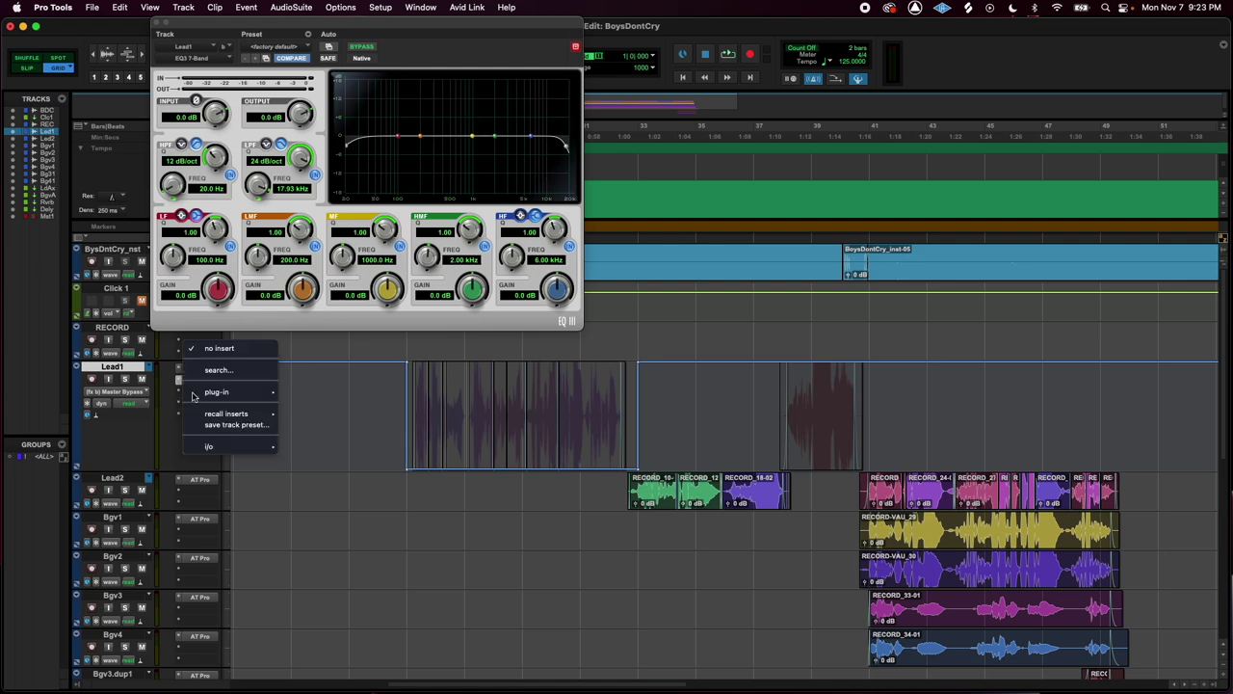
pyautogui.moveTo(215, 393)
pyautogui.moveTo(306, 411)
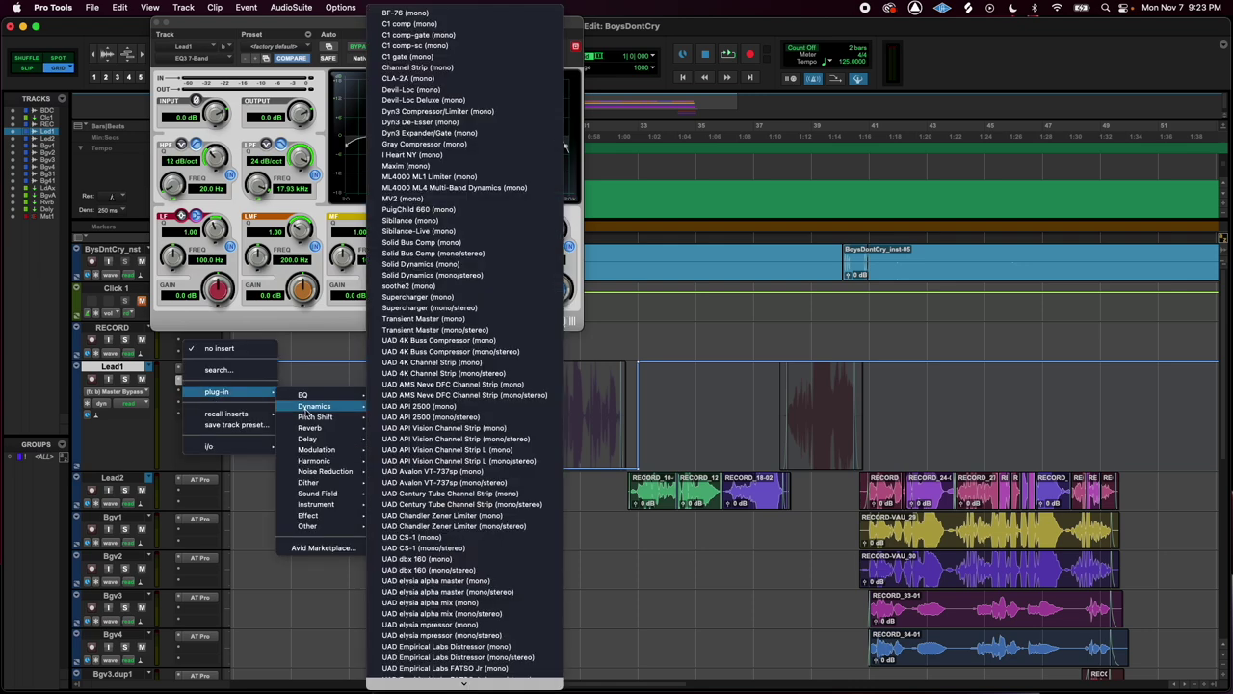
pyautogui.moveTo(326, 526)
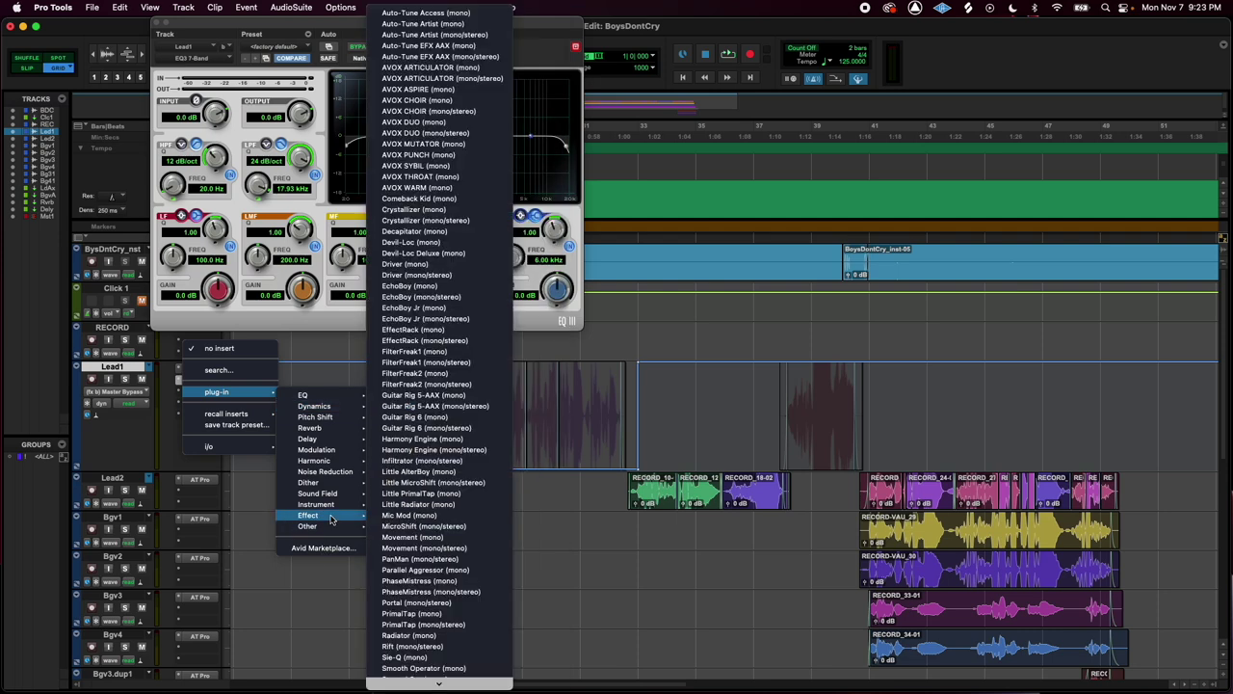
pyautogui.click(424, 233)
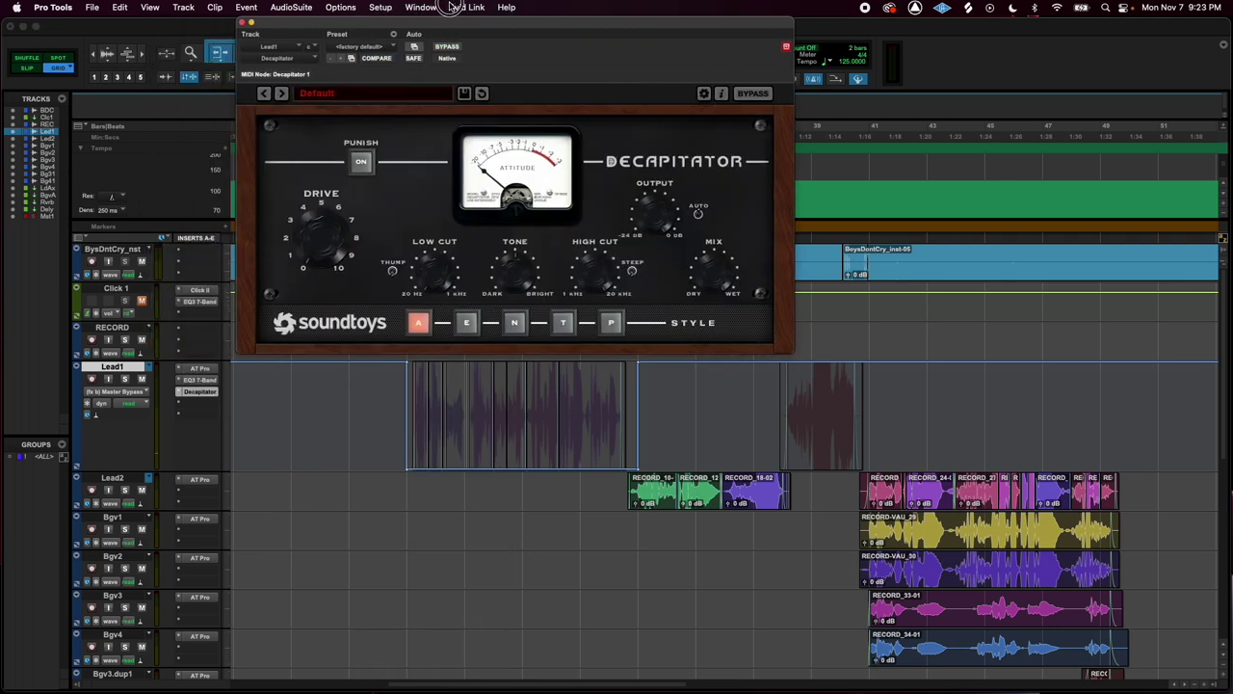
# Load Decapitator's MidDriver preset and play the vocal from bar 25 to hear it
pyautogui.click(282, 93)
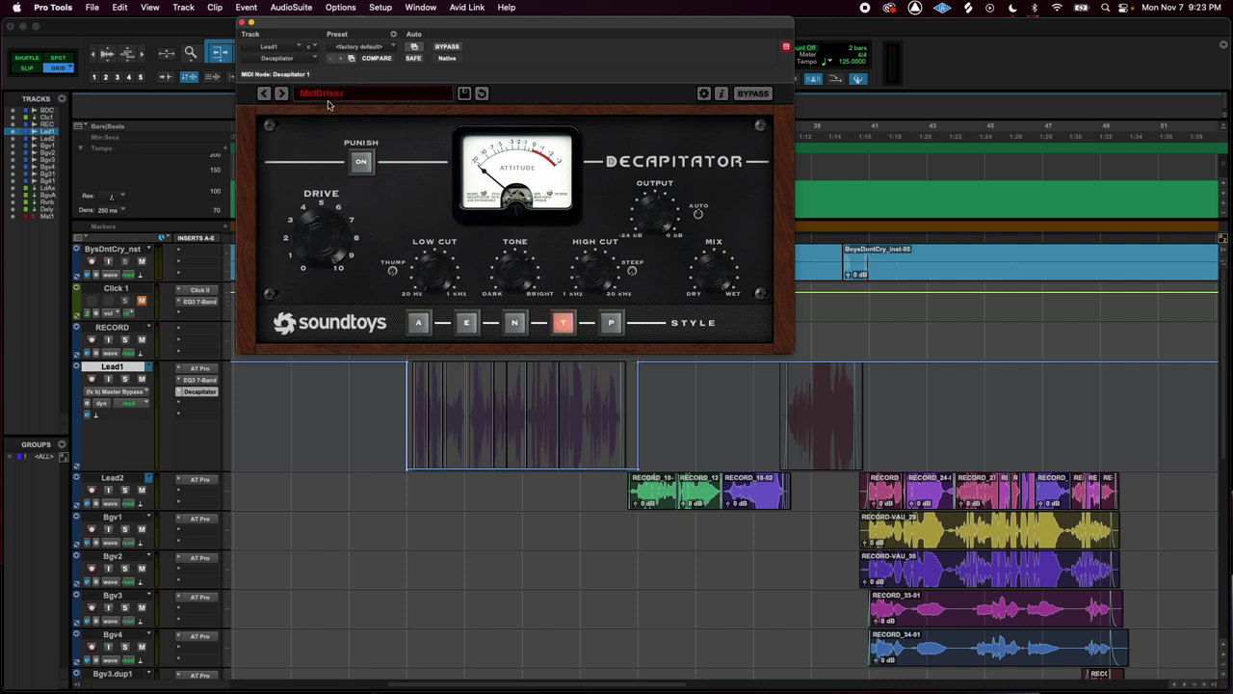
pyautogui.click(414, 486)
pyautogui.press('space')
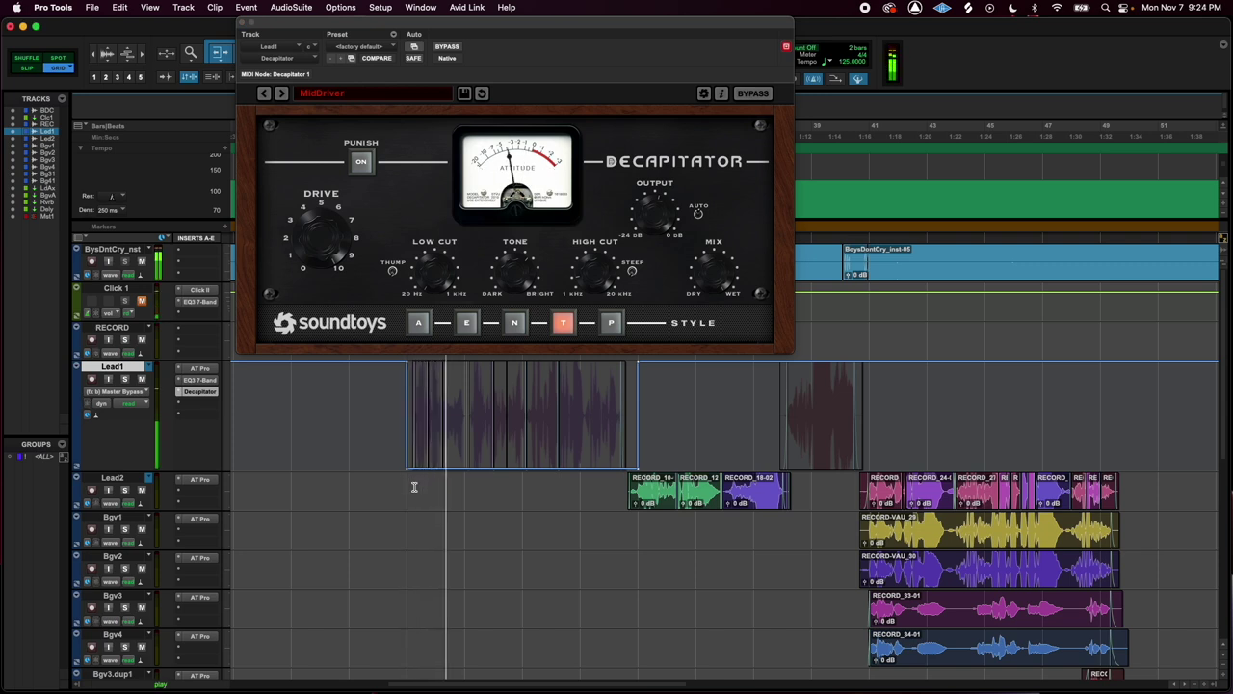
pyautogui.press('space')
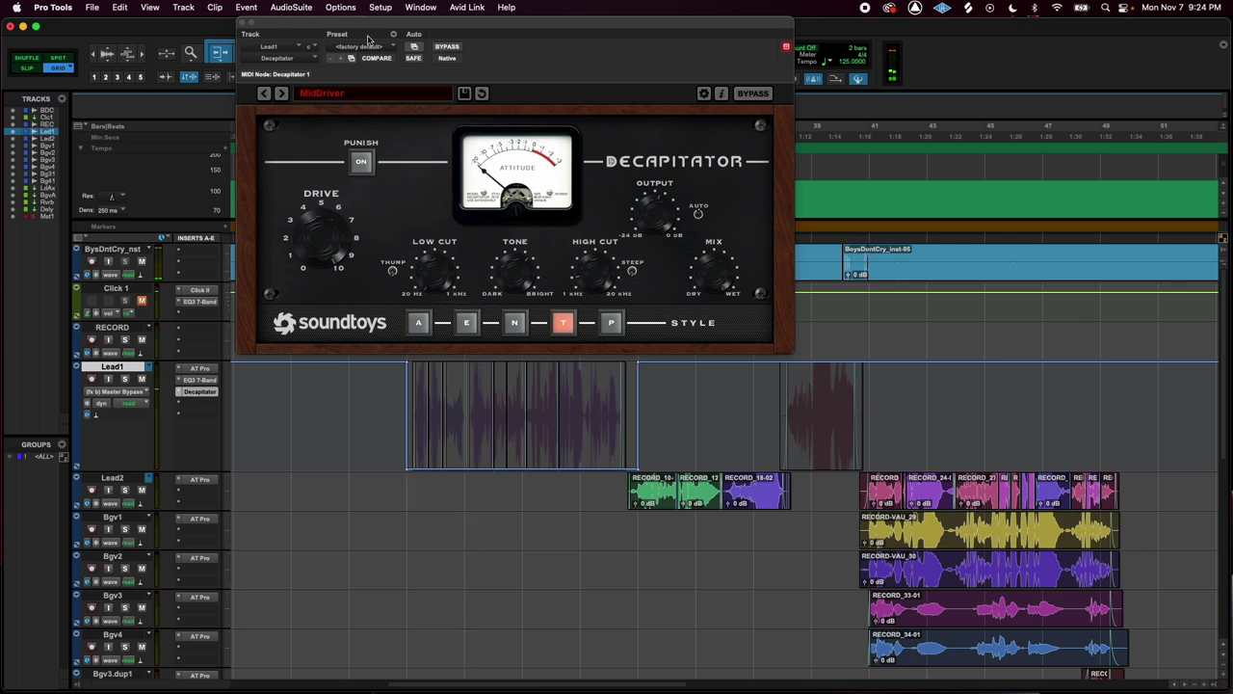
# Enable automation of Decapitator's Bypass parameter and close the plug-in window
pyautogui.click(416, 47)
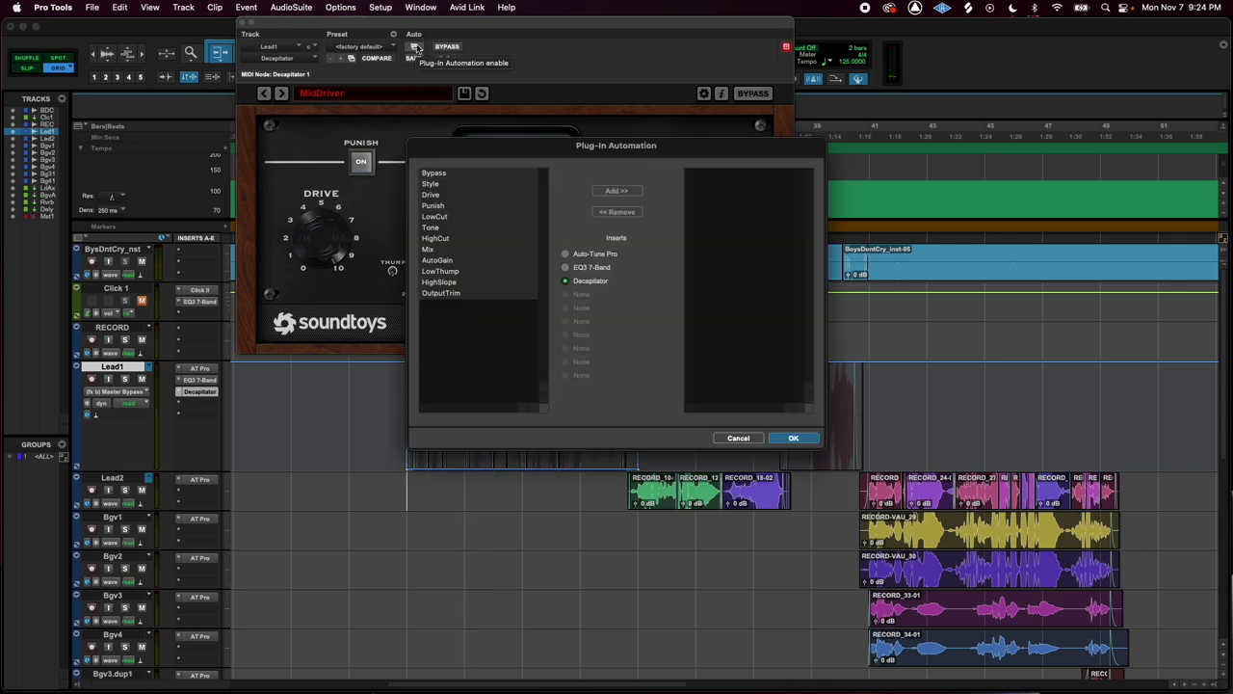
pyautogui.click(441, 173)
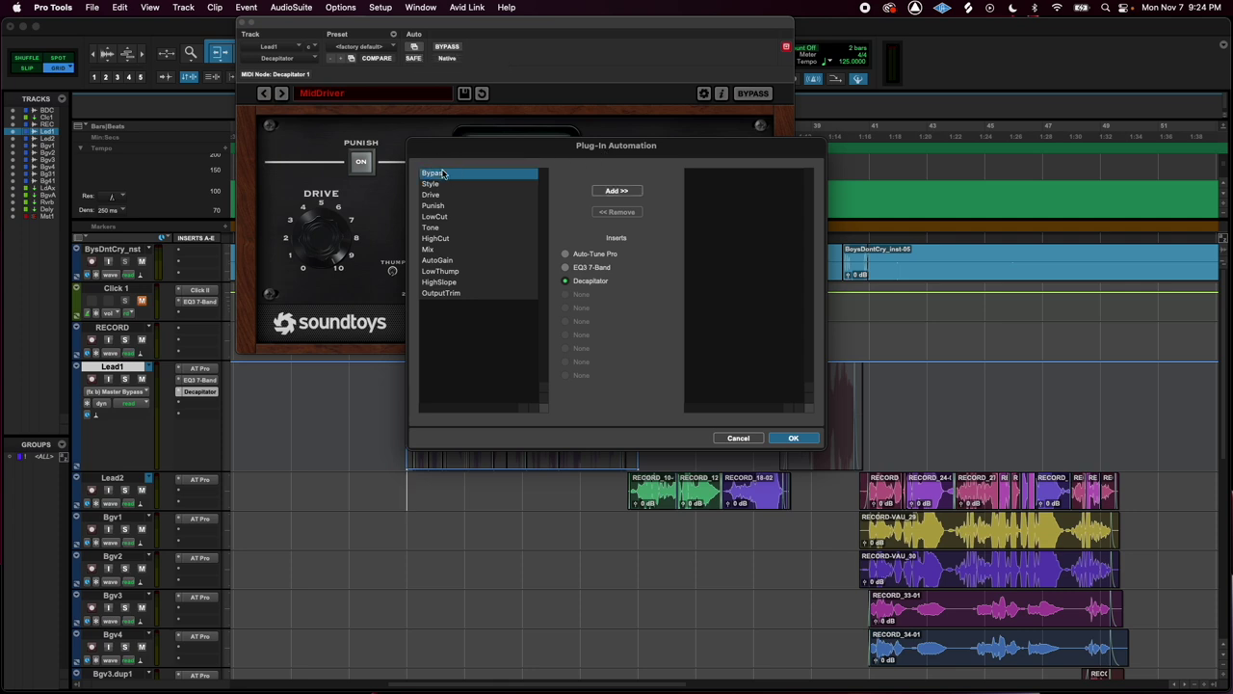
pyautogui.click(613, 192)
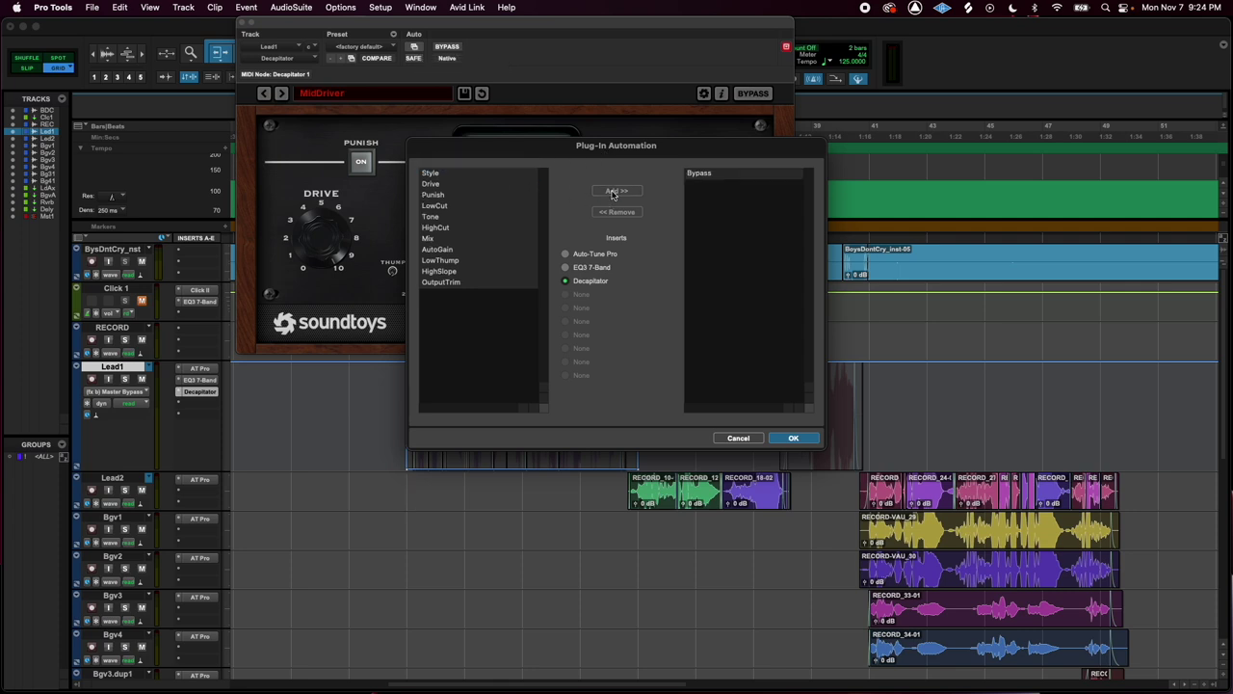
pyautogui.click(792, 438)
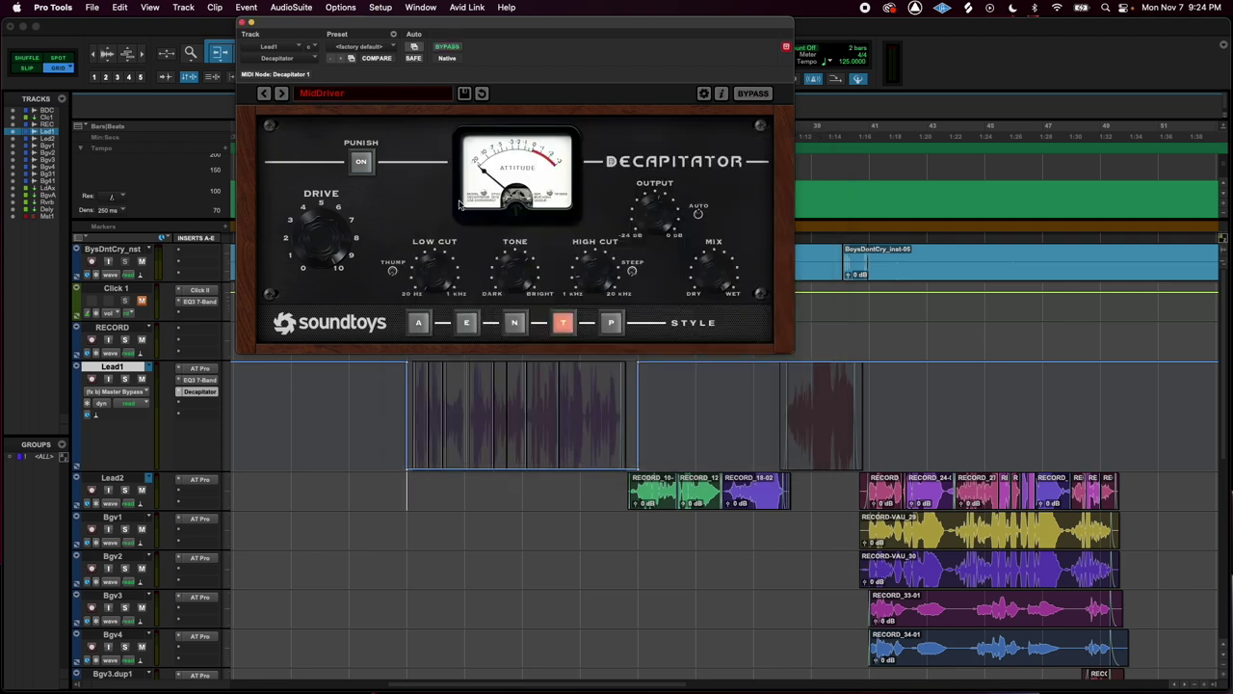
pyautogui.click(244, 22)
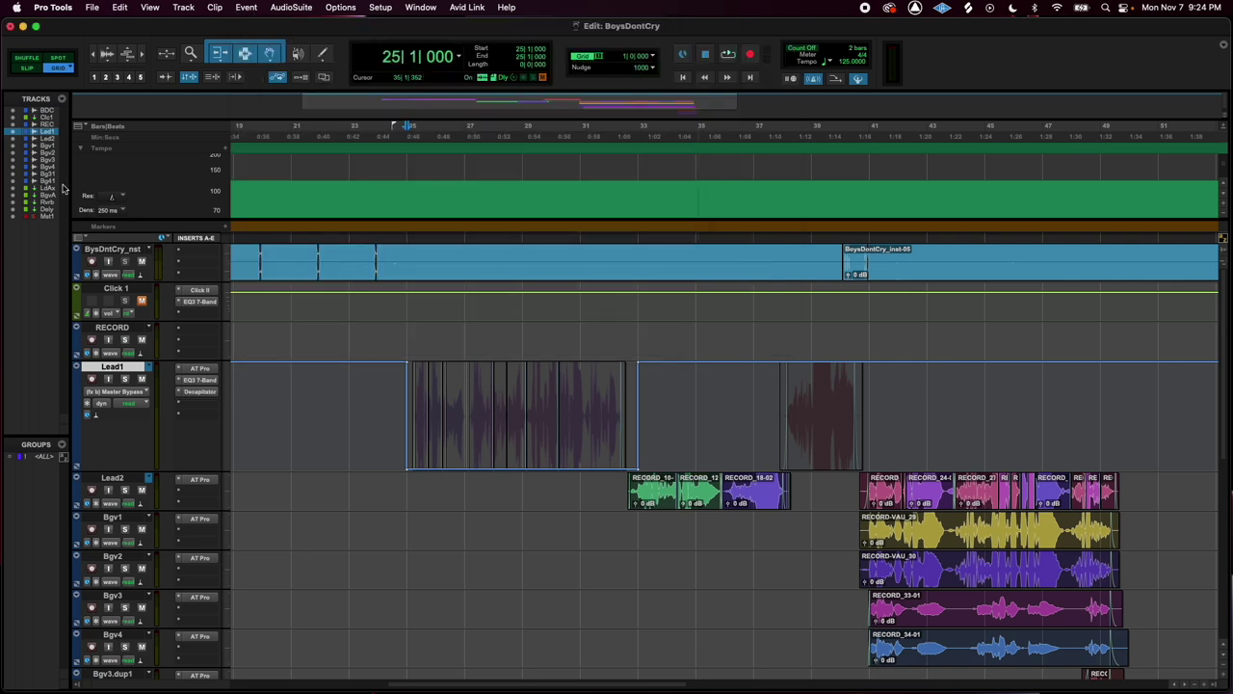
# Display the Decapitator Bypass automation on the Lead1 track
pyautogui.click(122, 395)
pyautogui.moveTo(131, 409)
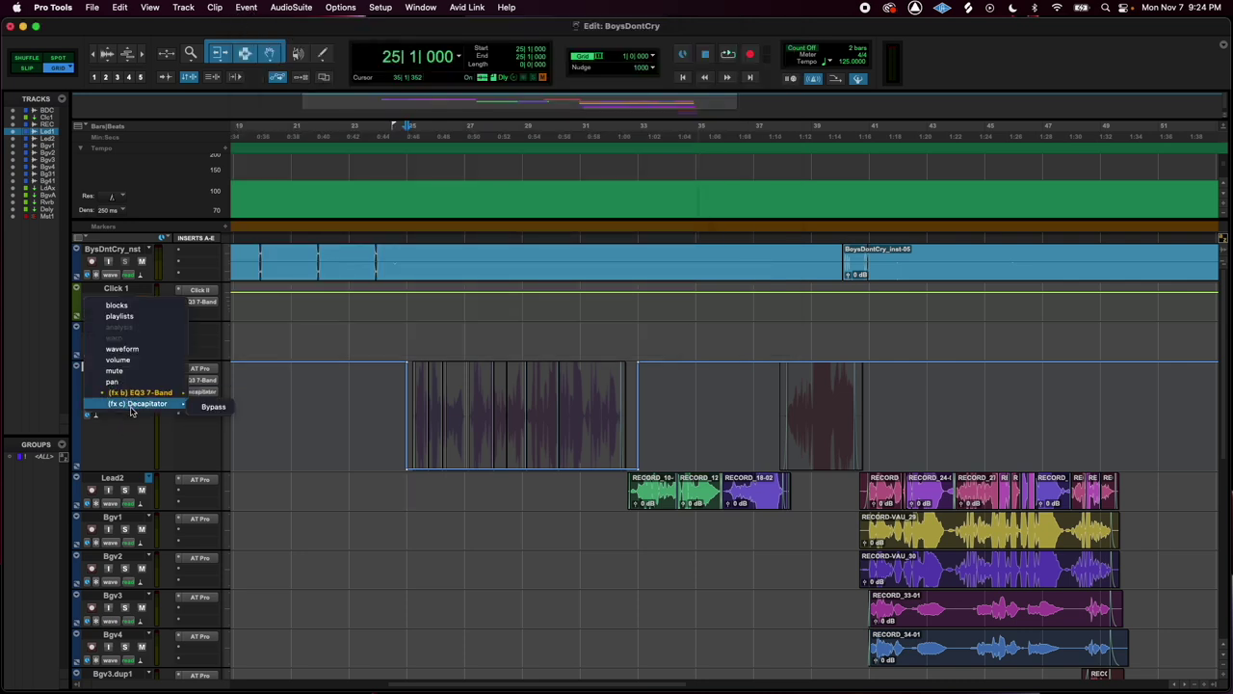
pyautogui.click(212, 407)
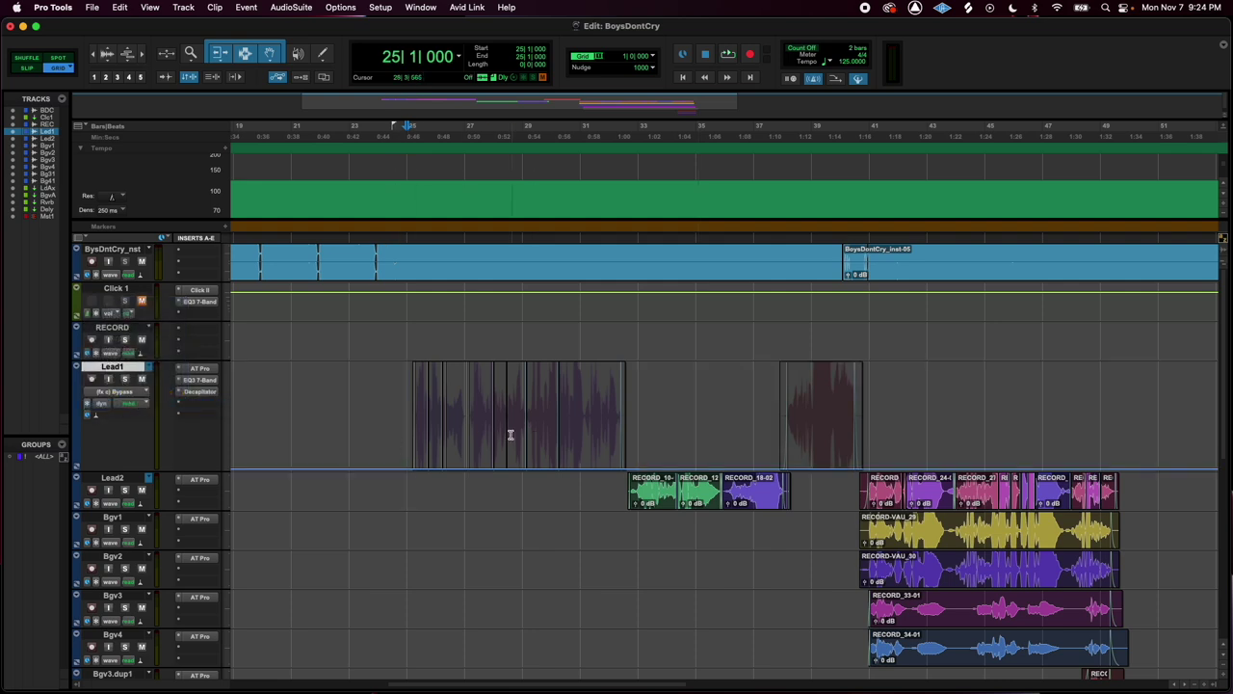
# Select the Lead1 clips from bar 27 to the end of the phrase in bar 32 and raise the Bypass line over them
pyautogui.press('t')
pyautogui.press('t')
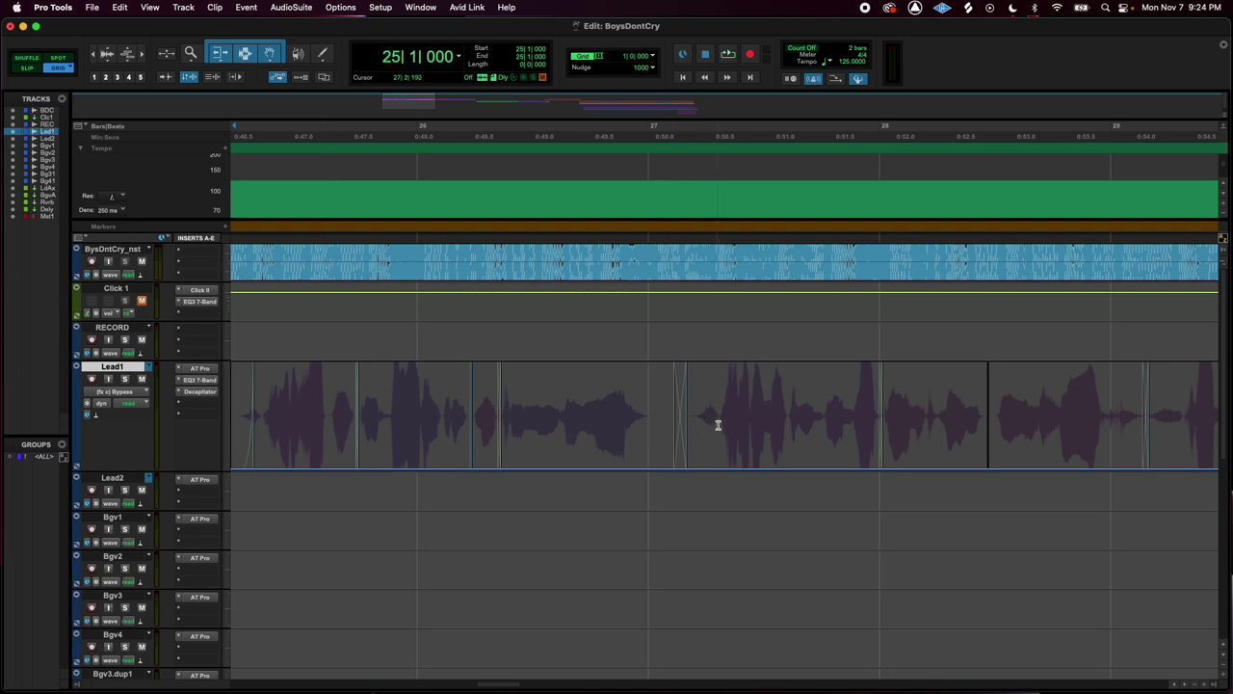
pyautogui.doubleClick(783, 402)
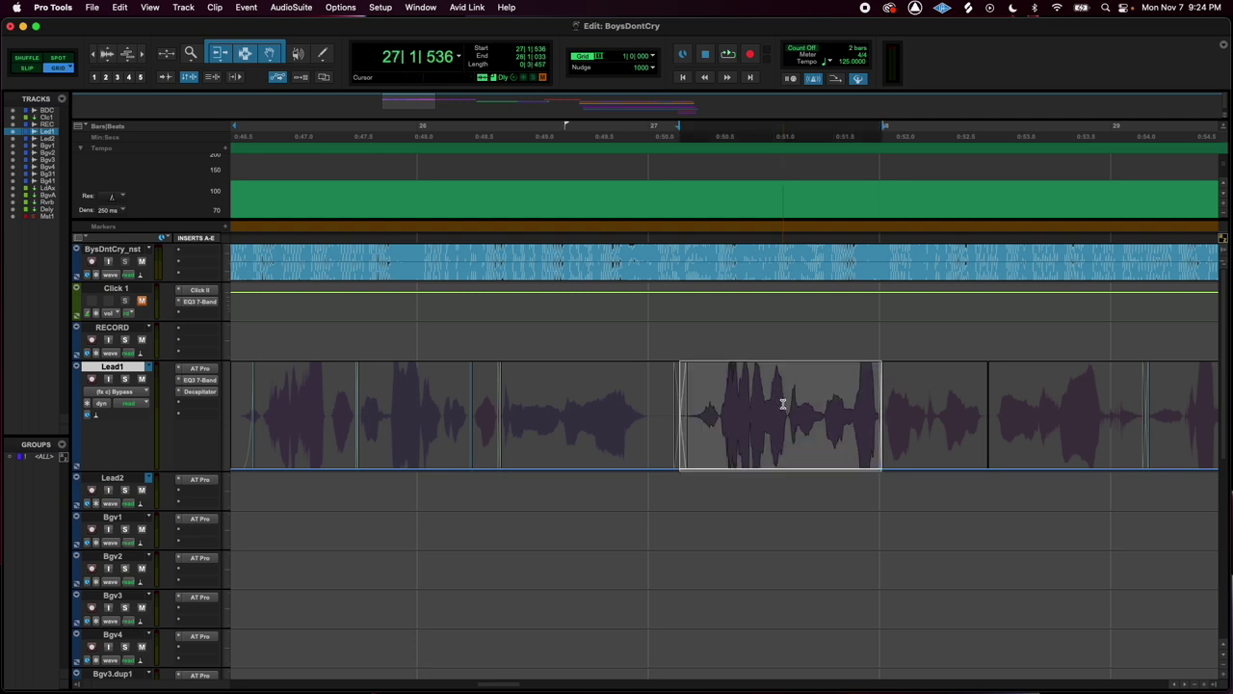
pyautogui.press('r')
pyautogui.press('r')
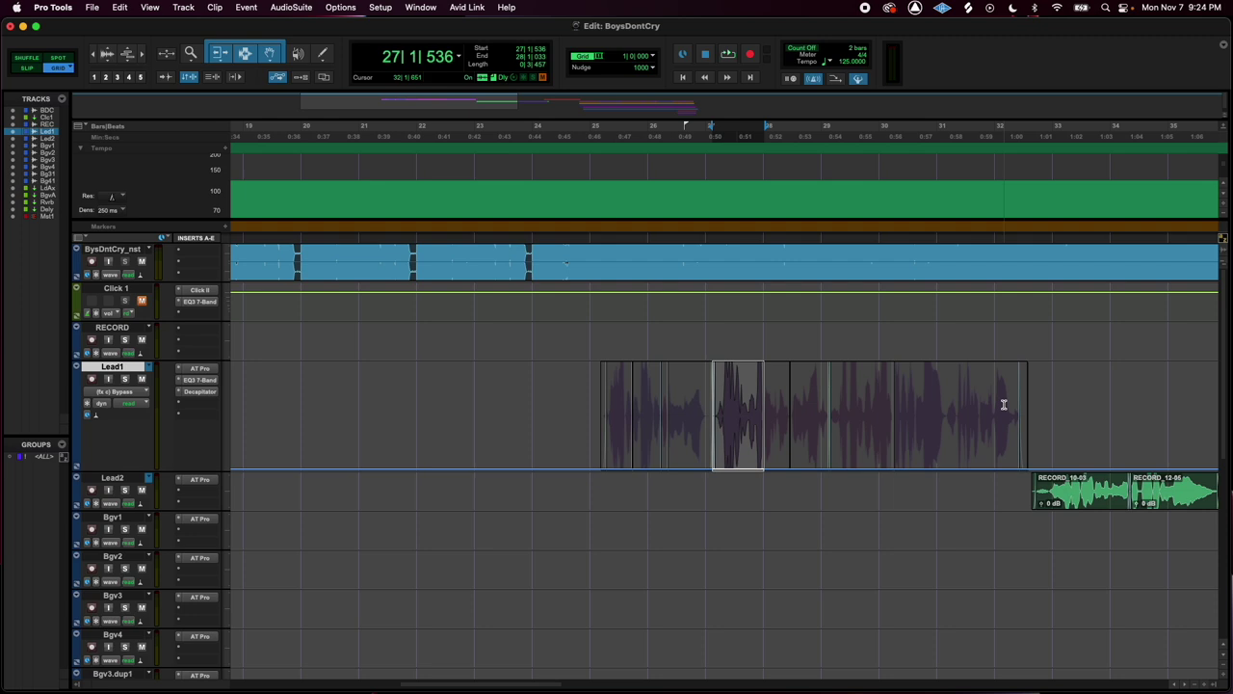
pyautogui.hotkey('shift', 'Tab')
pyautogui.hotkey('shift', 'Tab')
pyautogui.hotkey('shift', 'Tab')
pyautogui.hotkey('shift', 'Tab')
pyautogui.hotkey('shift', 'Tab')
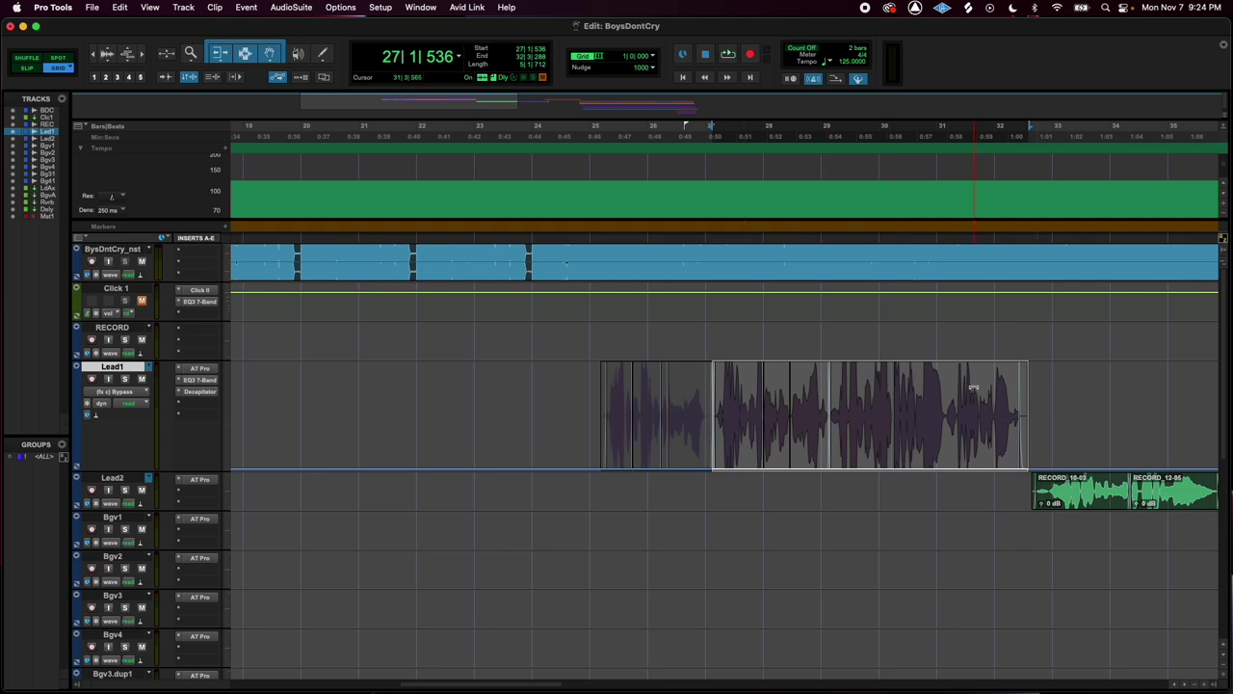
pyautogui.click(973, 374)
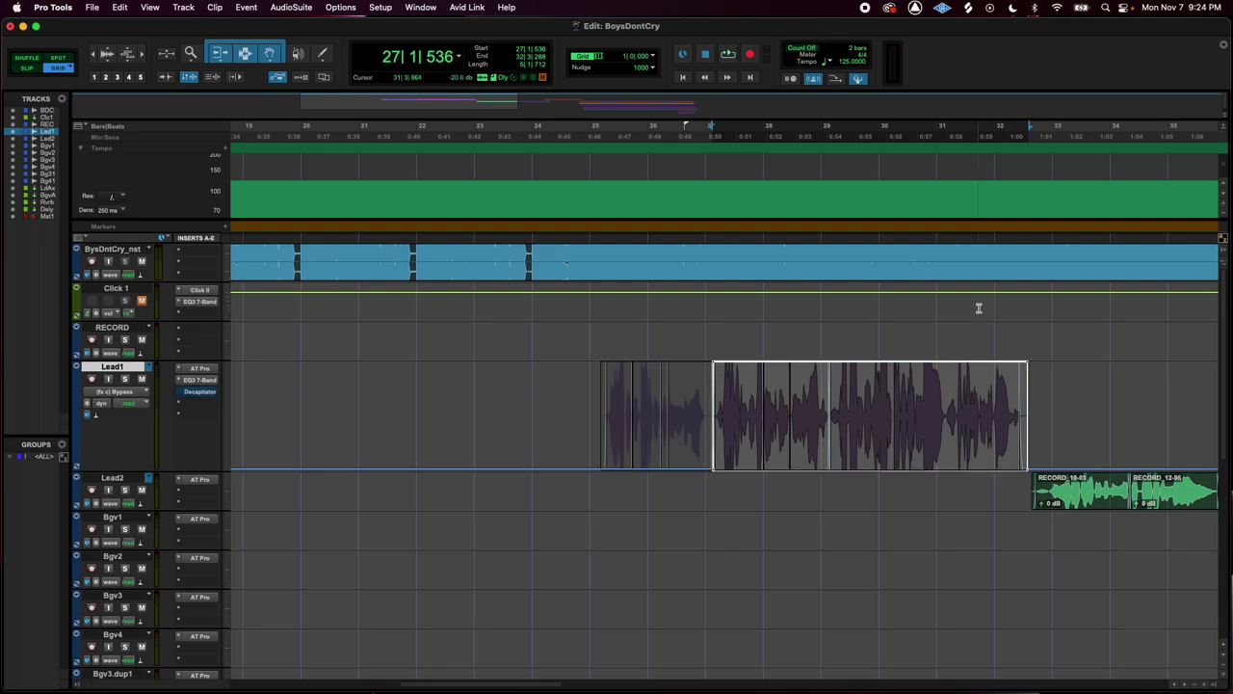
# Play the Lead1 vocal from bar 25 to hear Decapitator switch to bypassed at bar 27
pyautogui.click(589, 403)
pyautogui.press('space')
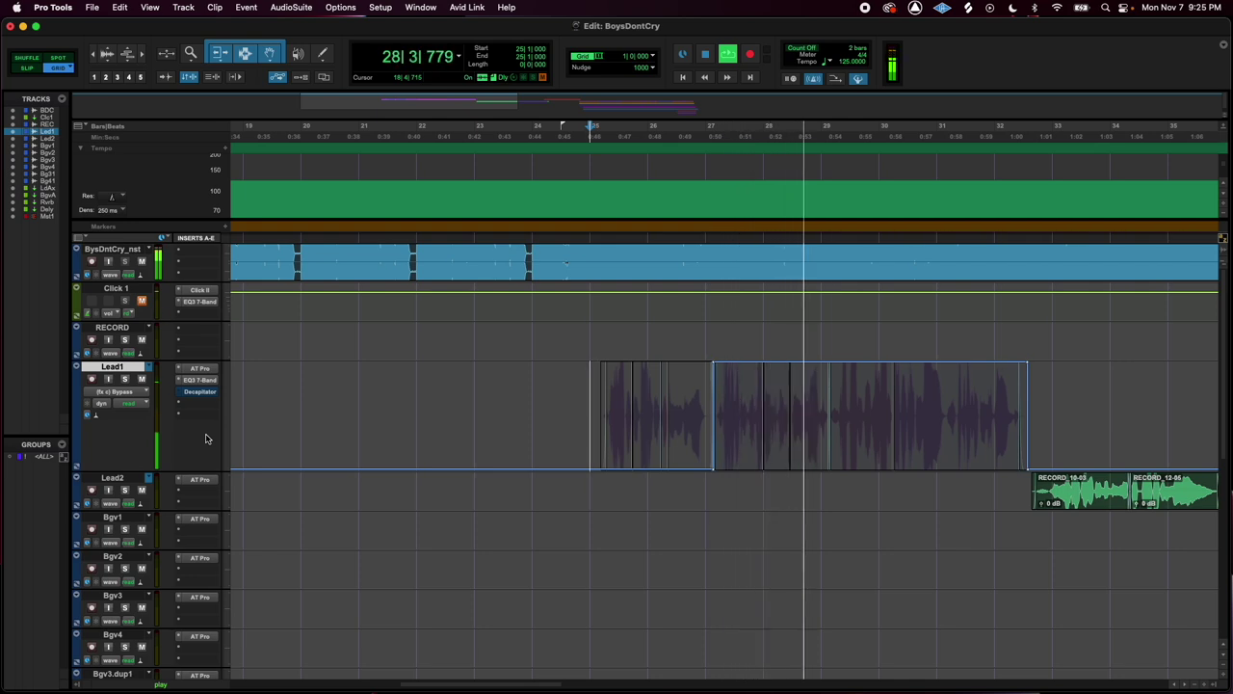
pyautogui.press('space')
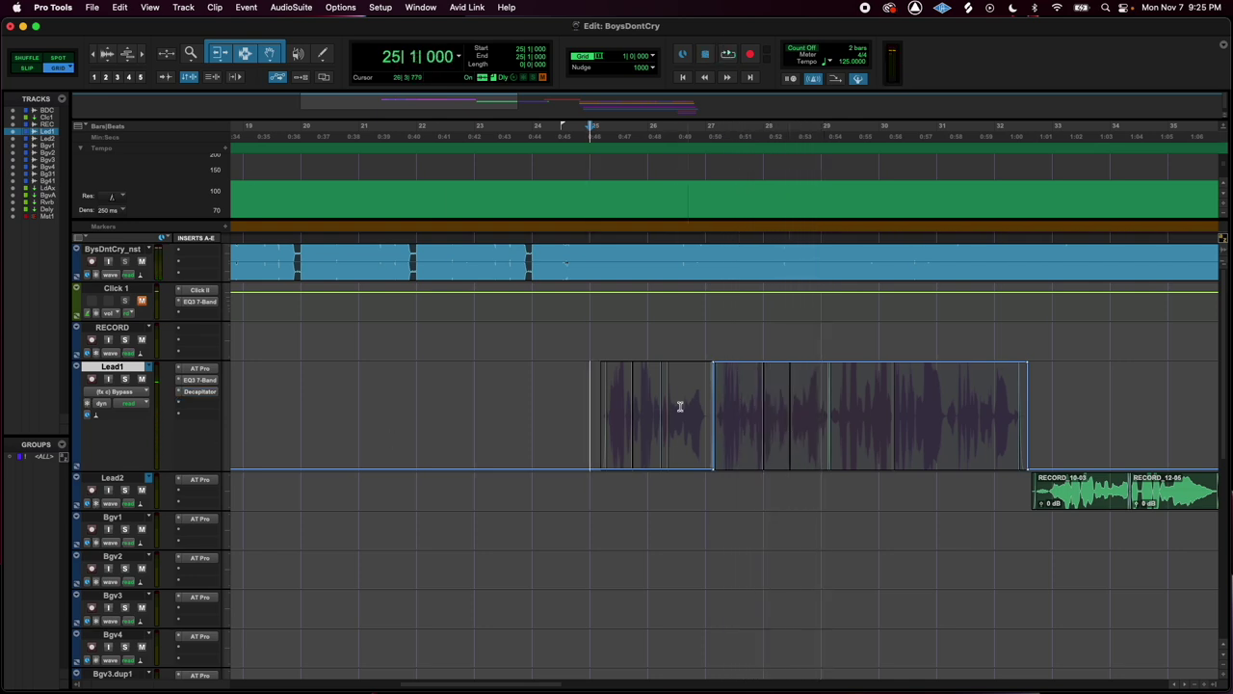
# Open the Decapitator plug-in on Lead1 and set the track's automation mode to Write
pyautogui.click(197, 393)
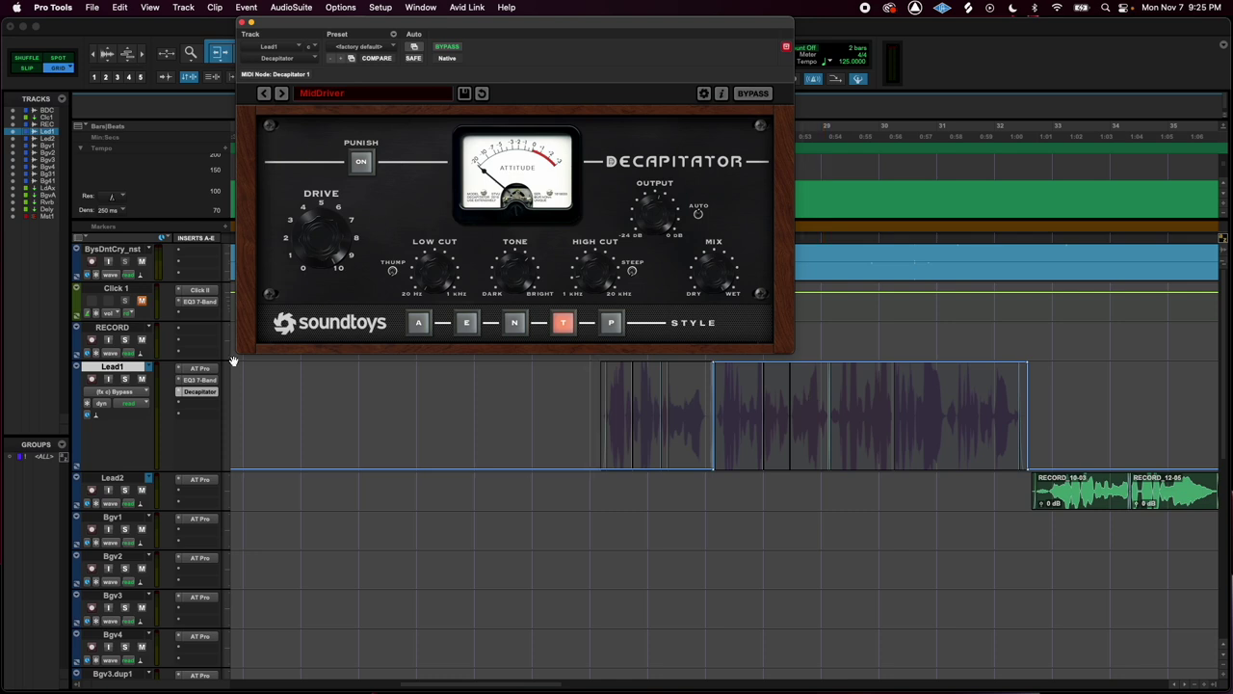
pyautogui.click(135, 404)
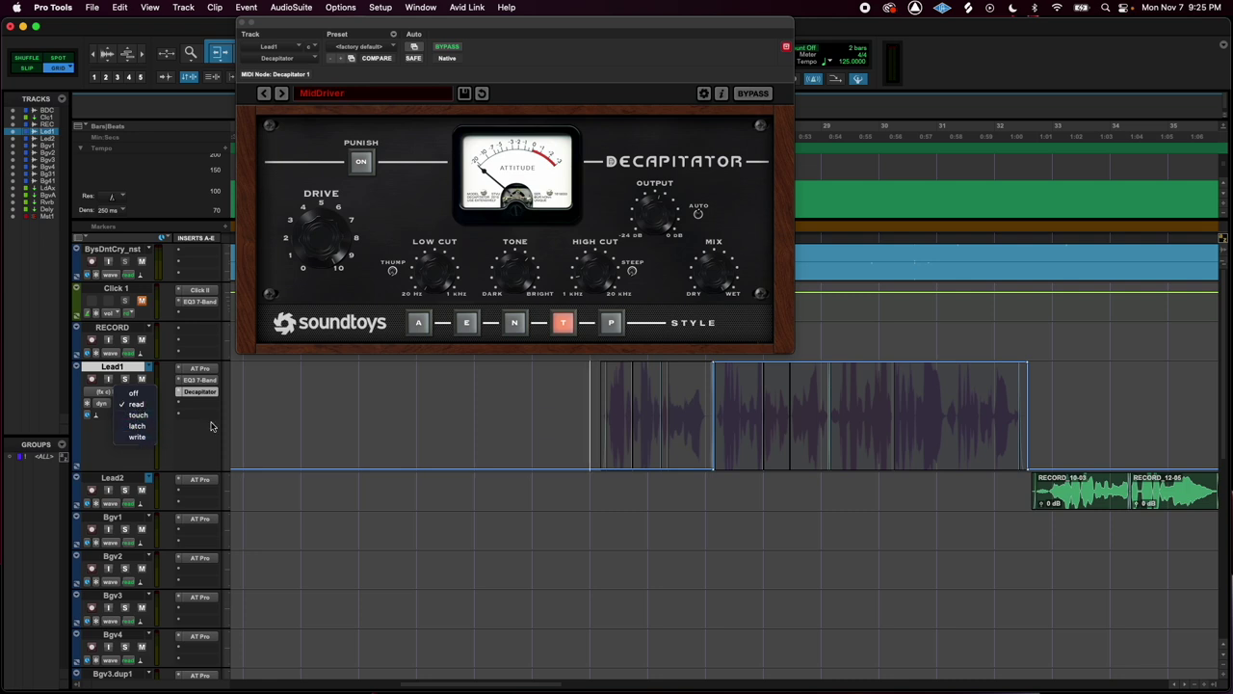
pyautogui.click(140, 406)
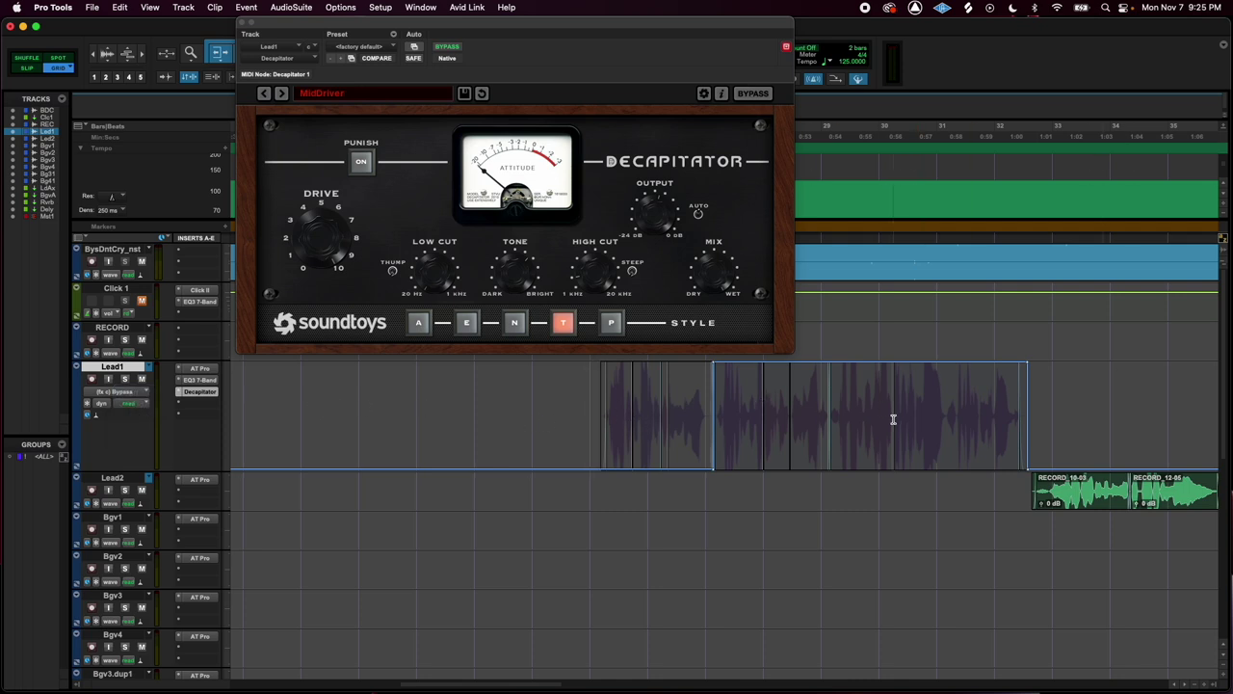
pyautogui.click(144, 404)
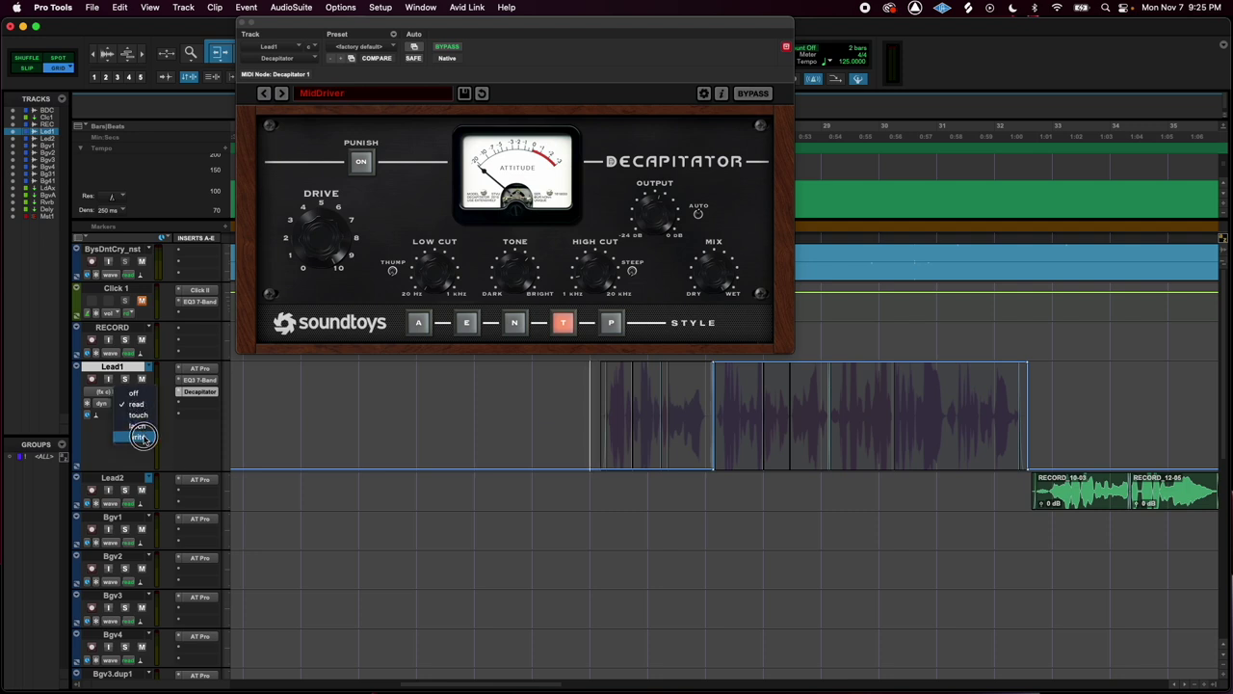
pyautogui.click(139, 438)
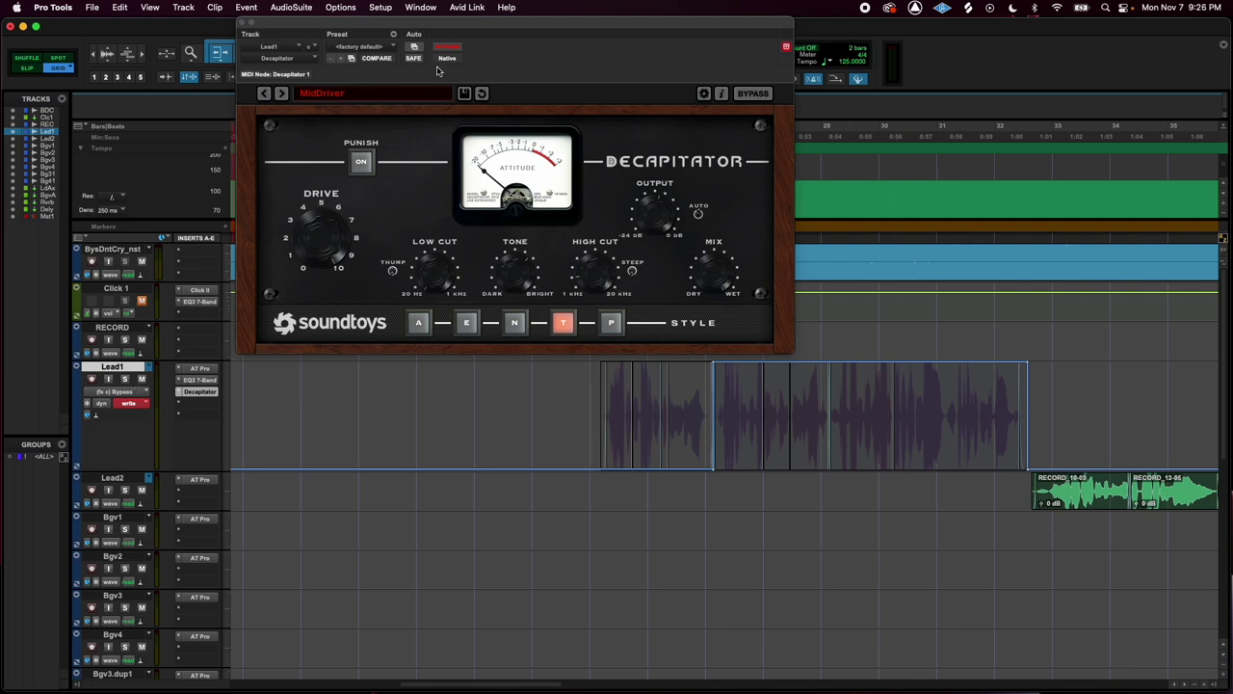
# Check that Bypass is enabled for Decapitator automation and record a Write pass from bar 25, bypassing the plug-in partway through the vocal
pyautogui.click(413, 46)
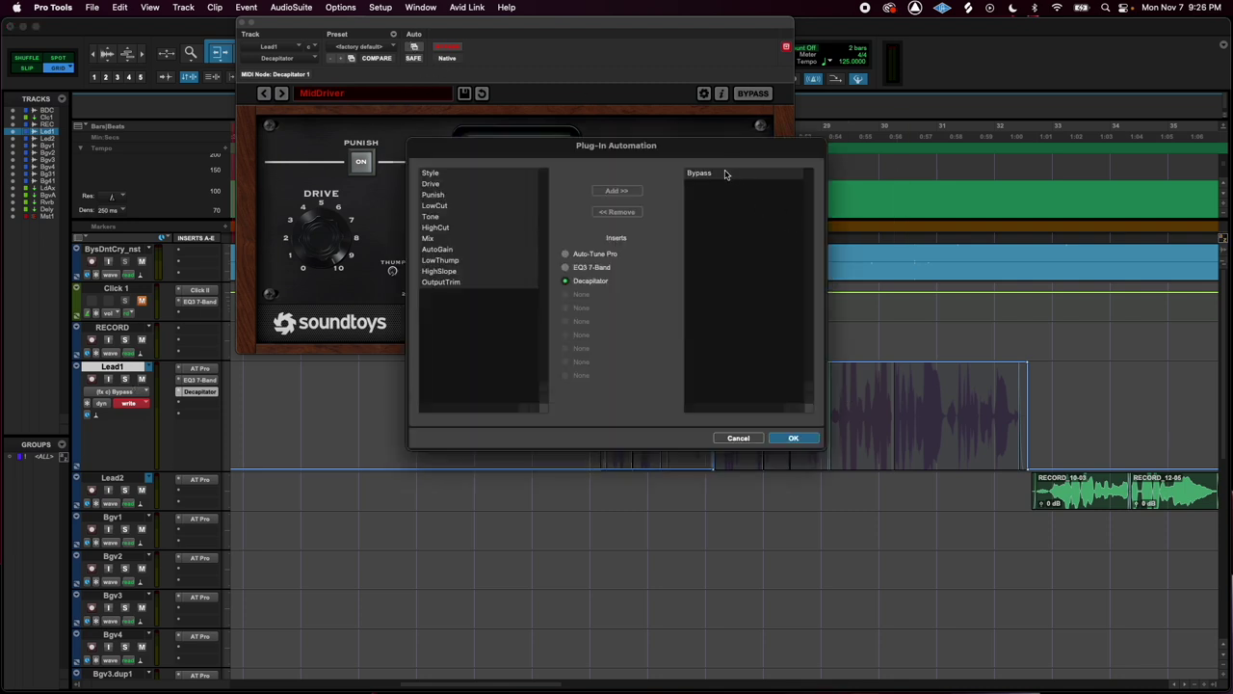
pyautogui.click(791, 439)
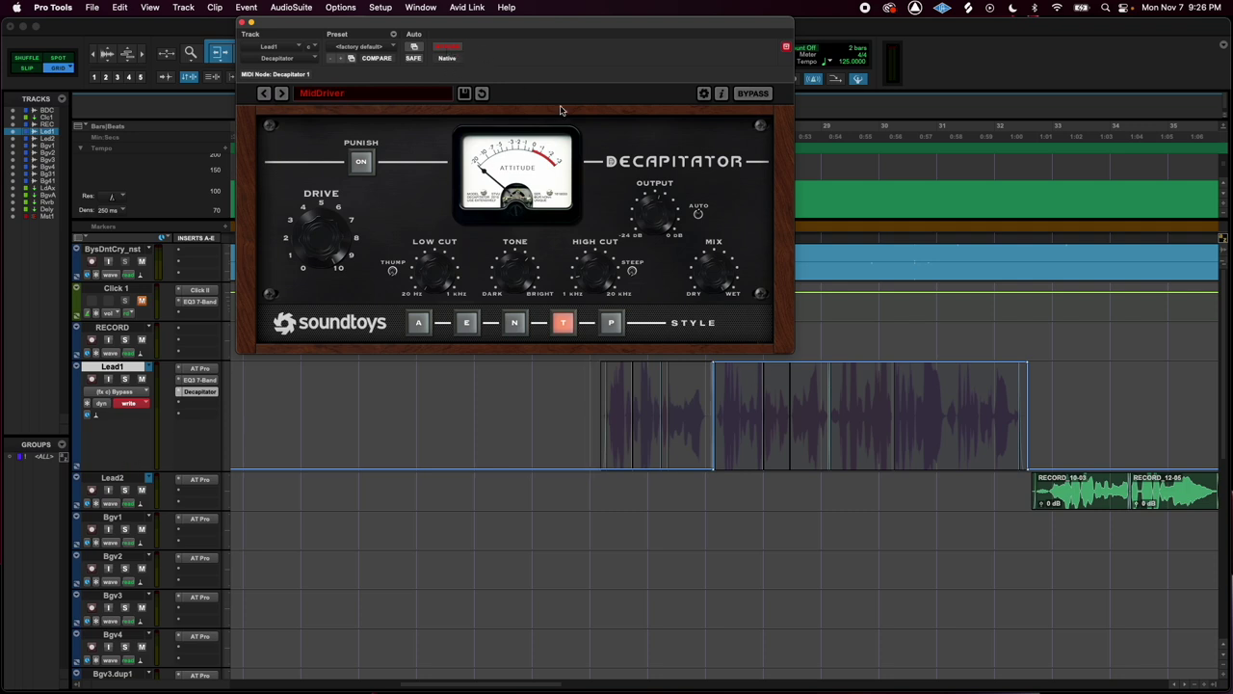
pyautogui.press('space')
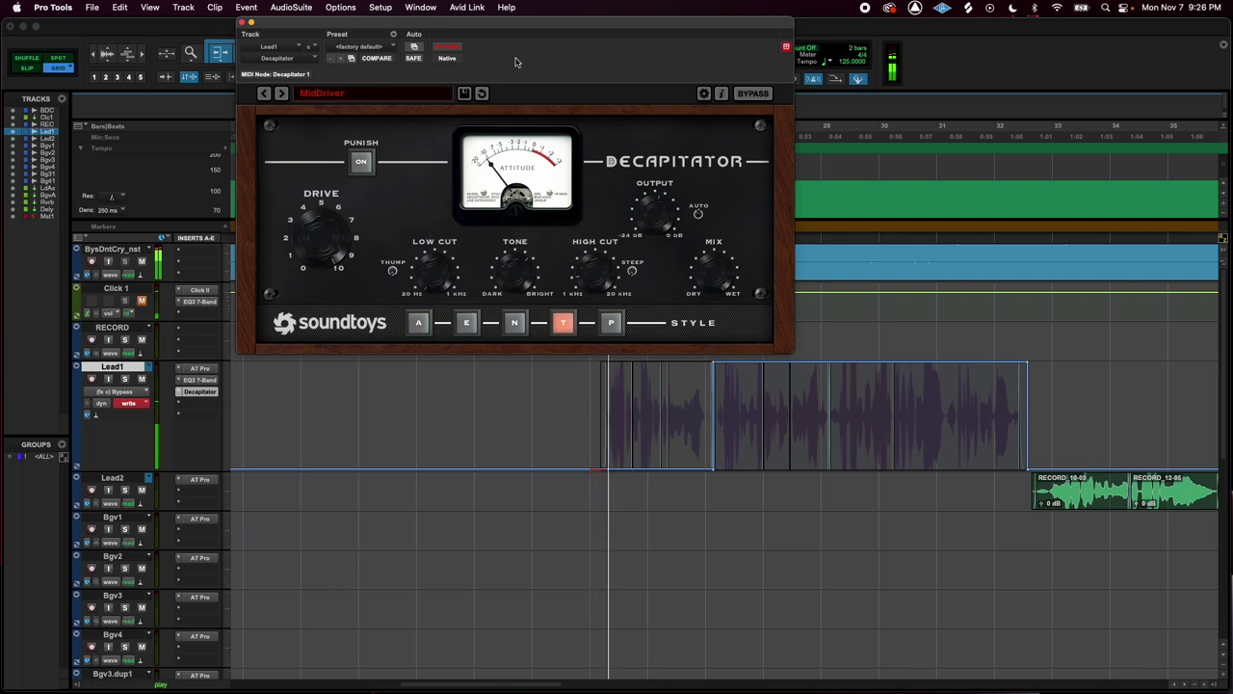
pyautogui.click(446, 48)
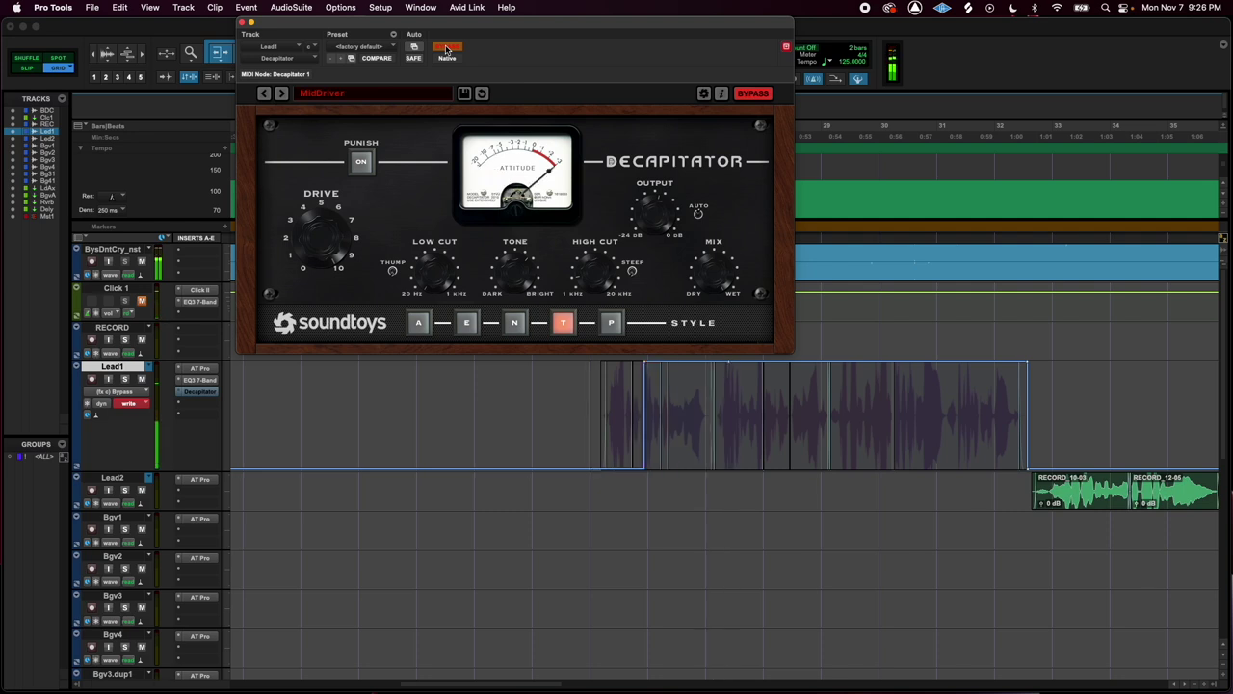
pyautogui.press('space')
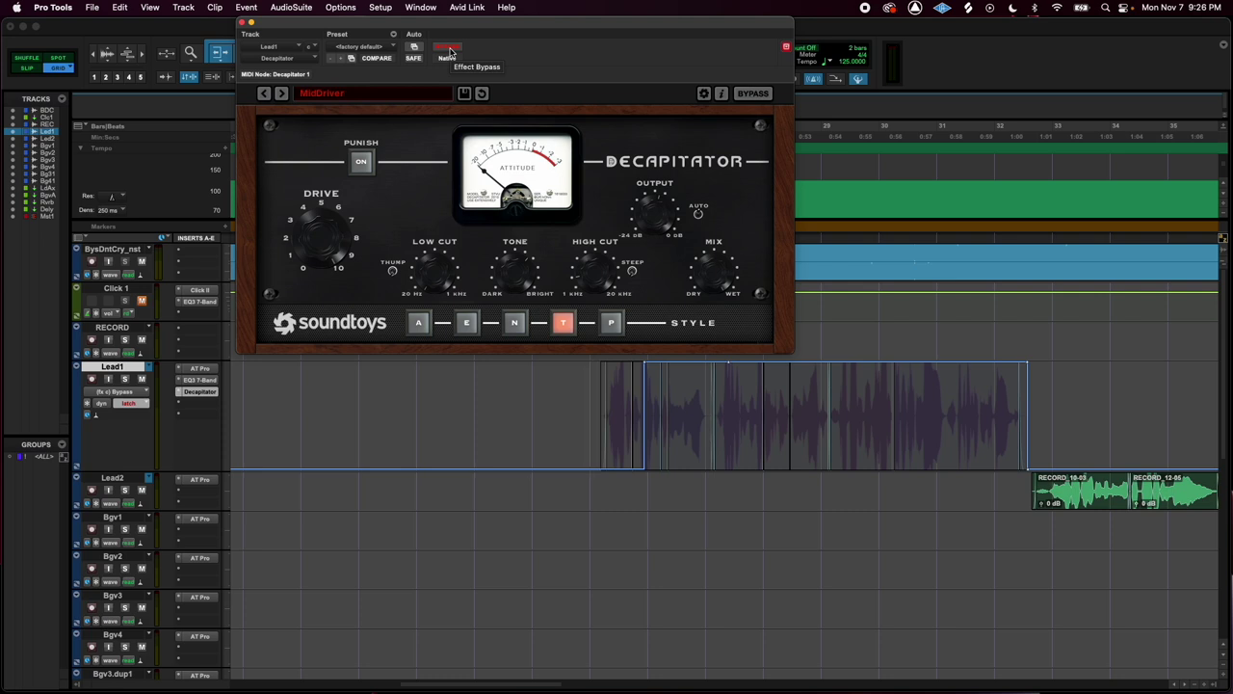
# With Lead1 in Latch mode, play from bar 25 and bypass Decapitator early in the vocal to record the automation
pyautogui.press('space')
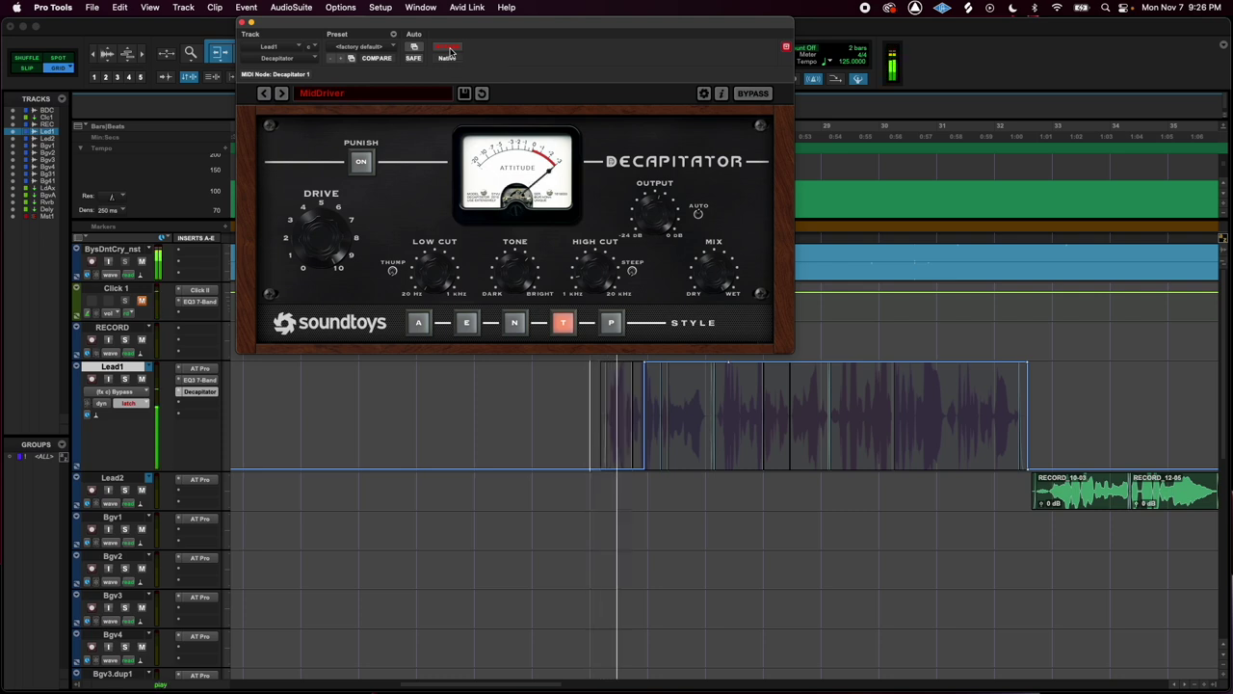
pyautogui.press('space')
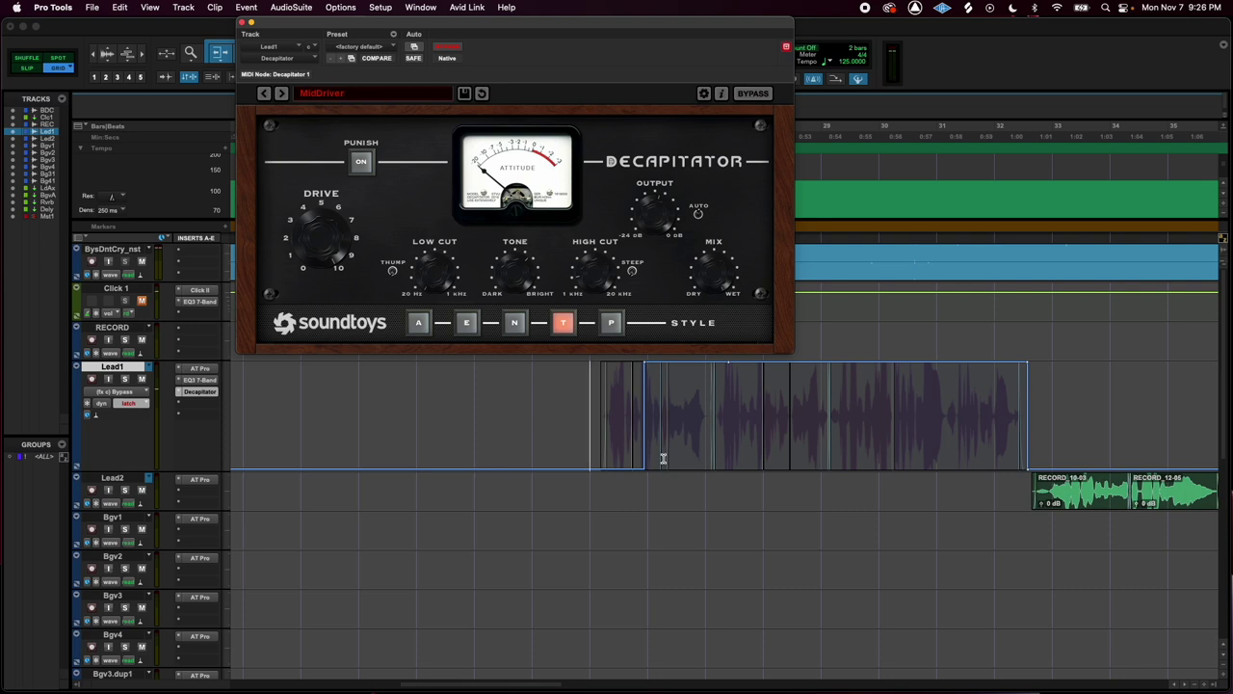
pyautogui.press('space')
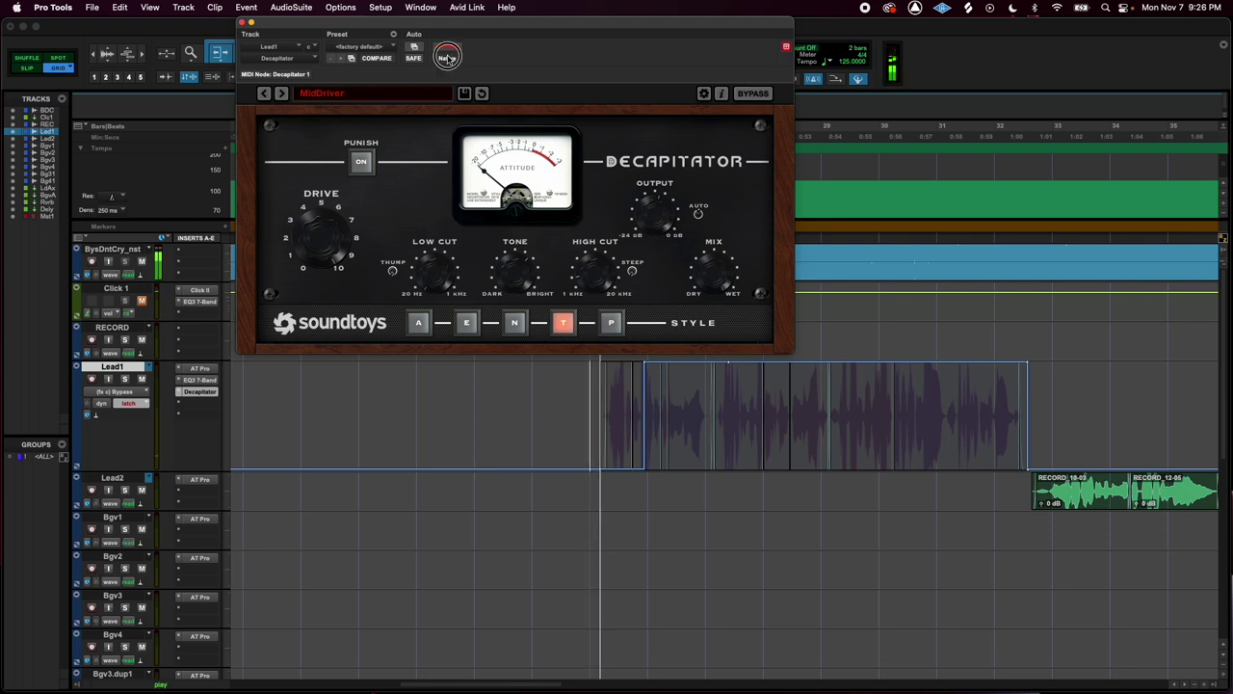
pyautogui.click(448, 47)
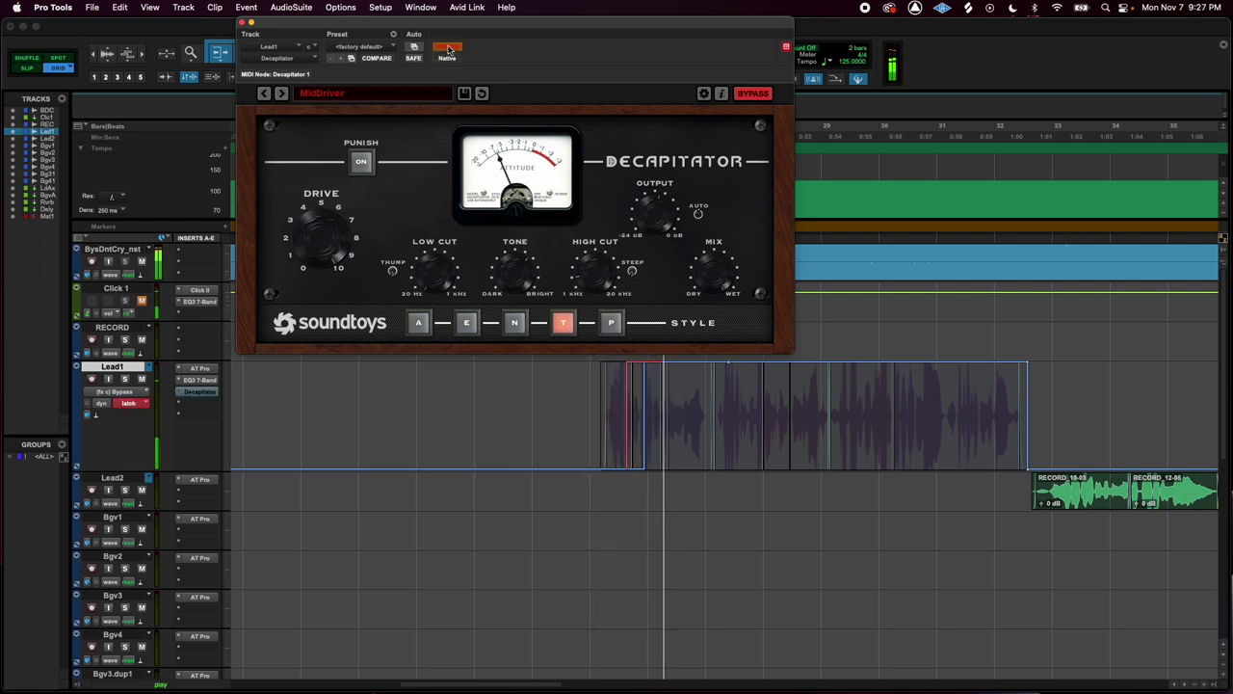
pyautogui.press('space')
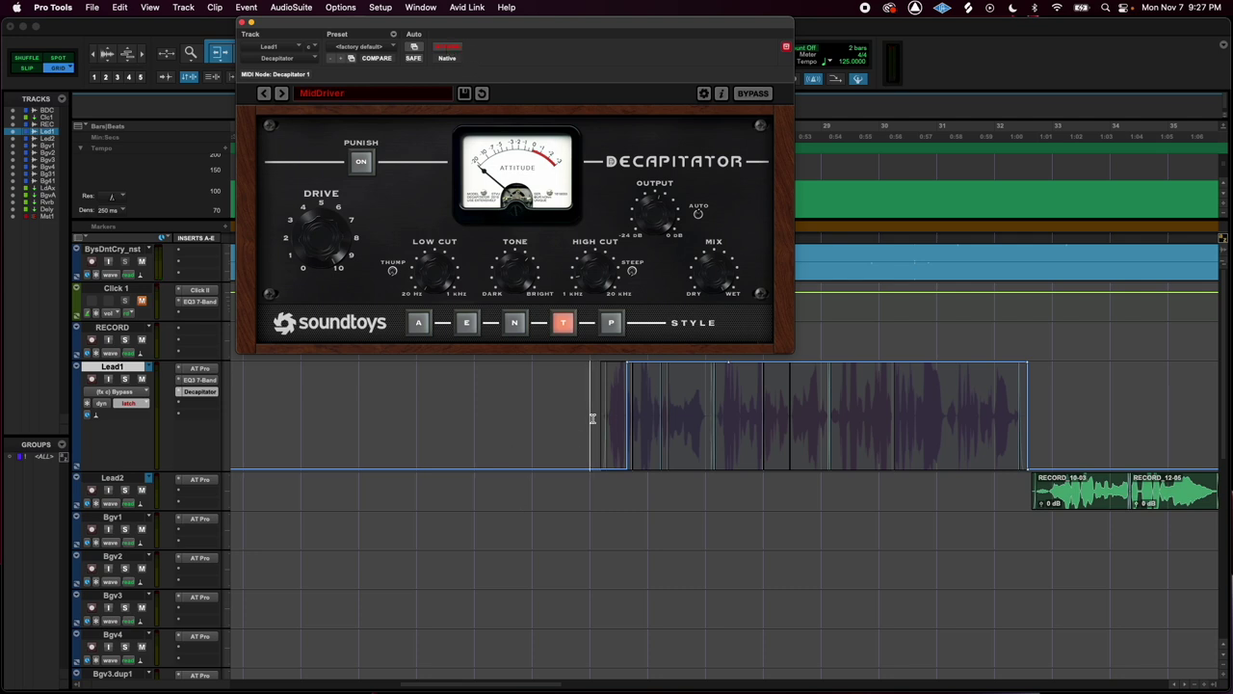
# Select bars 25 to 33 on Lead1 and clear the Decapitator bypass automation there
pyautogui.moveTo(593, 418); pyautogui.dragTo(1050, 417)
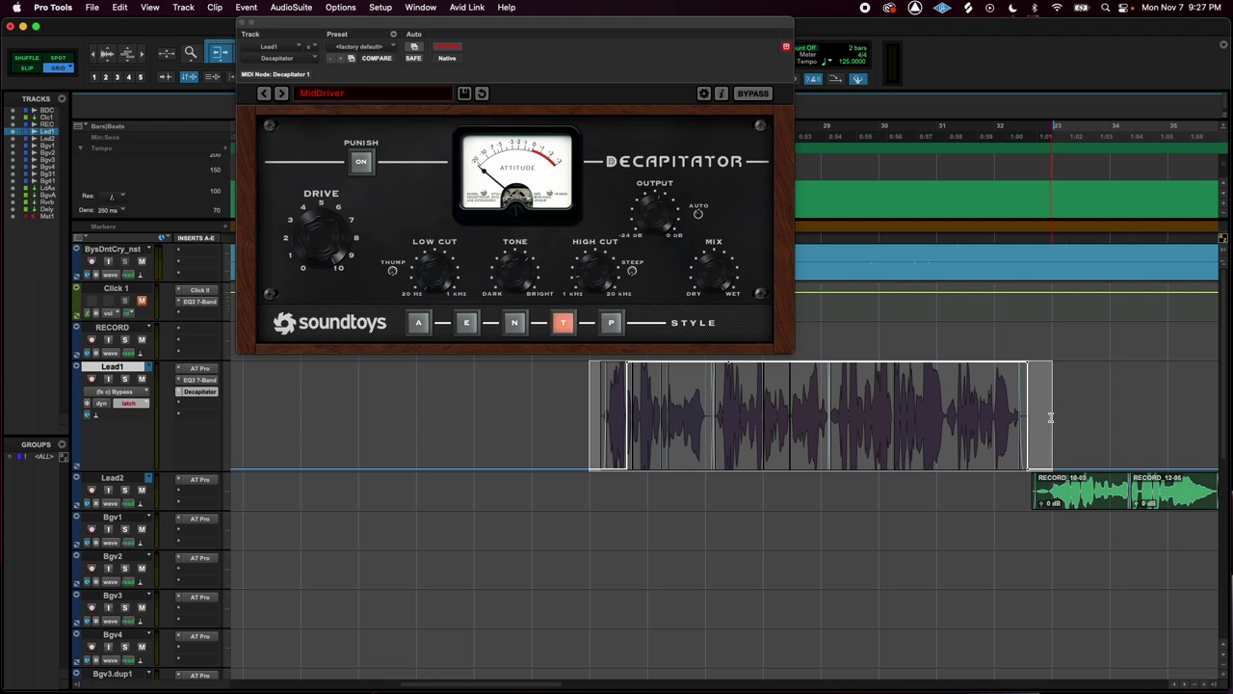
pyautogui.click(1051, 418)
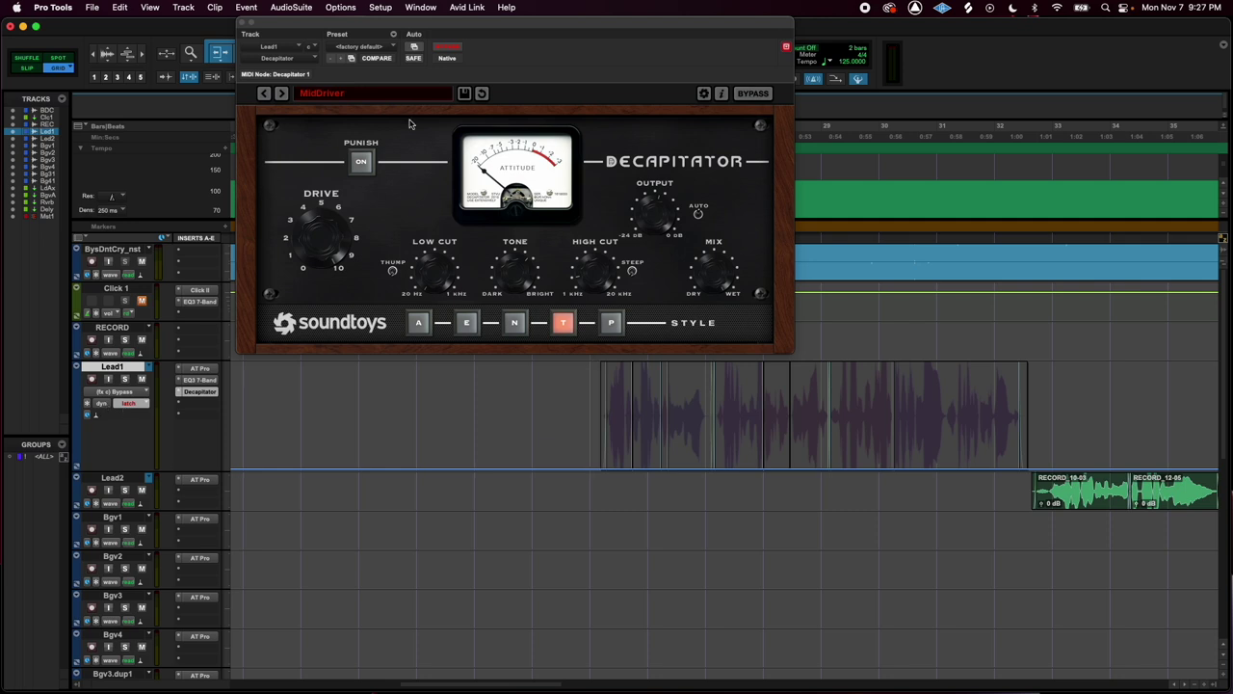
# Review Decapitator's list of automatable parameters and close the dialog without changing anything
pyautogui.click(414, 47)
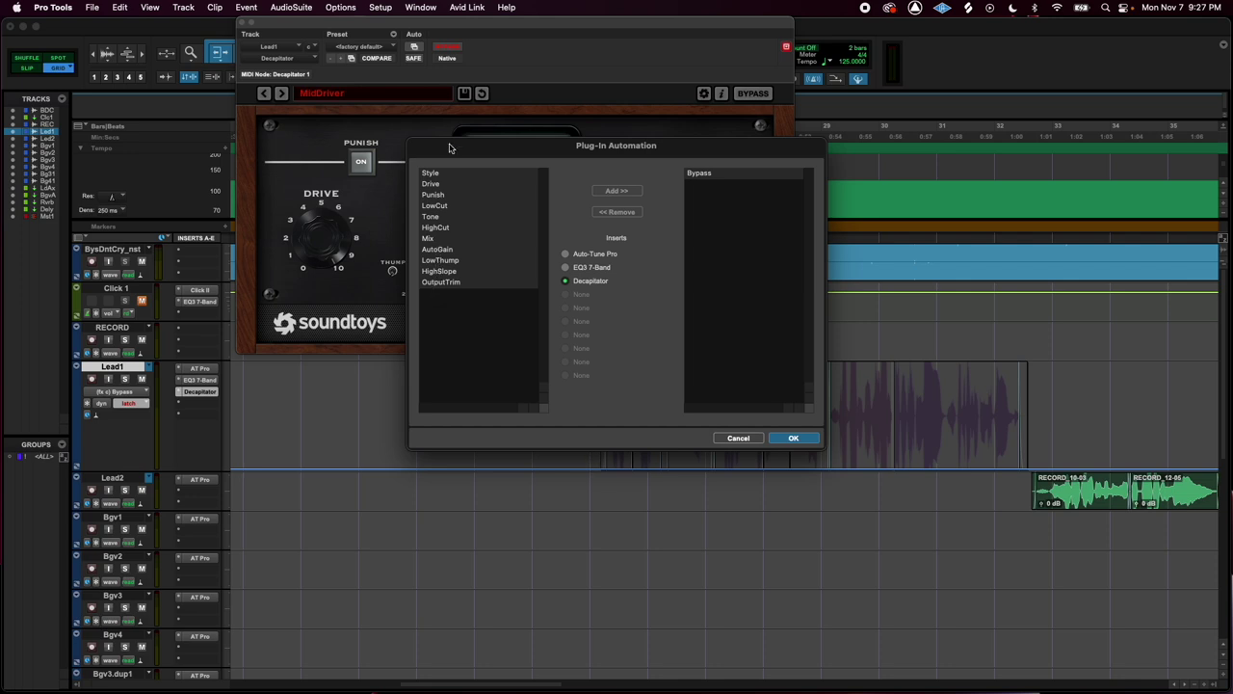
pyautogui.moveTo(451, 146); pyautogui.dragTo(661, 298)
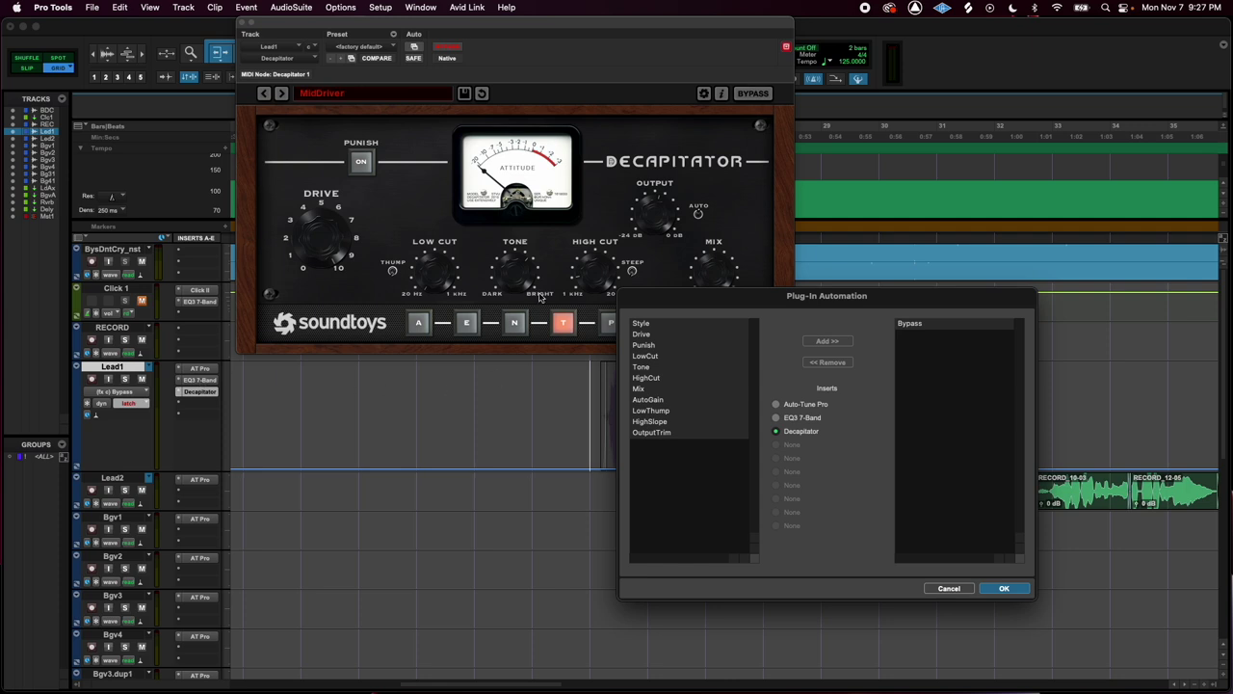
pyautogui.click(968, 589)
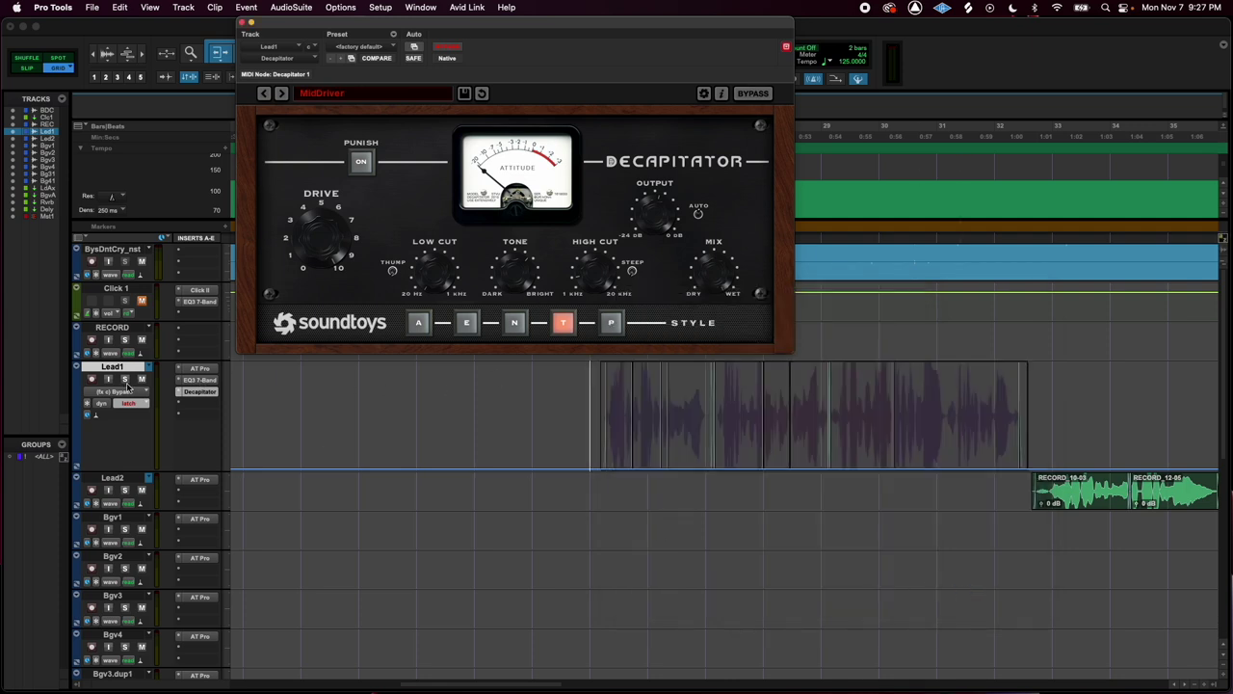
# Enable all remaining EQ3 7-Band parameters on Lead1 for automation, from Input Level through Low-Pass Slope
pyautogui.click(201, 380)
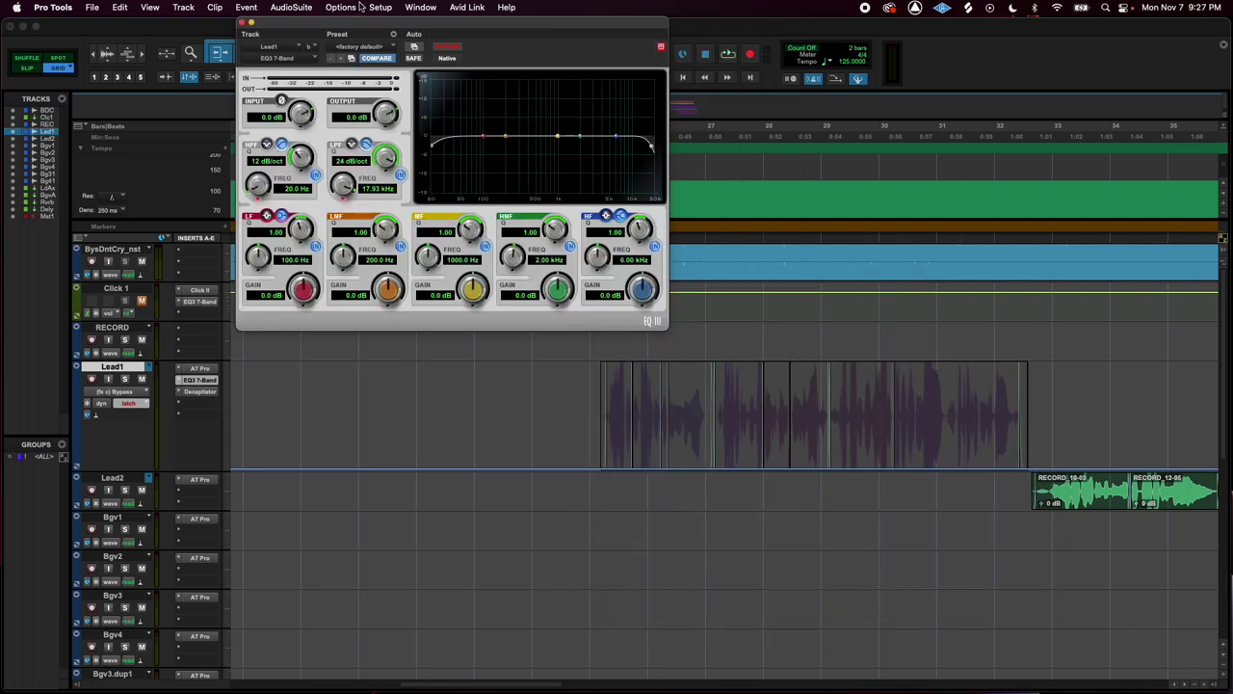
pyautogui.click(414, 46)
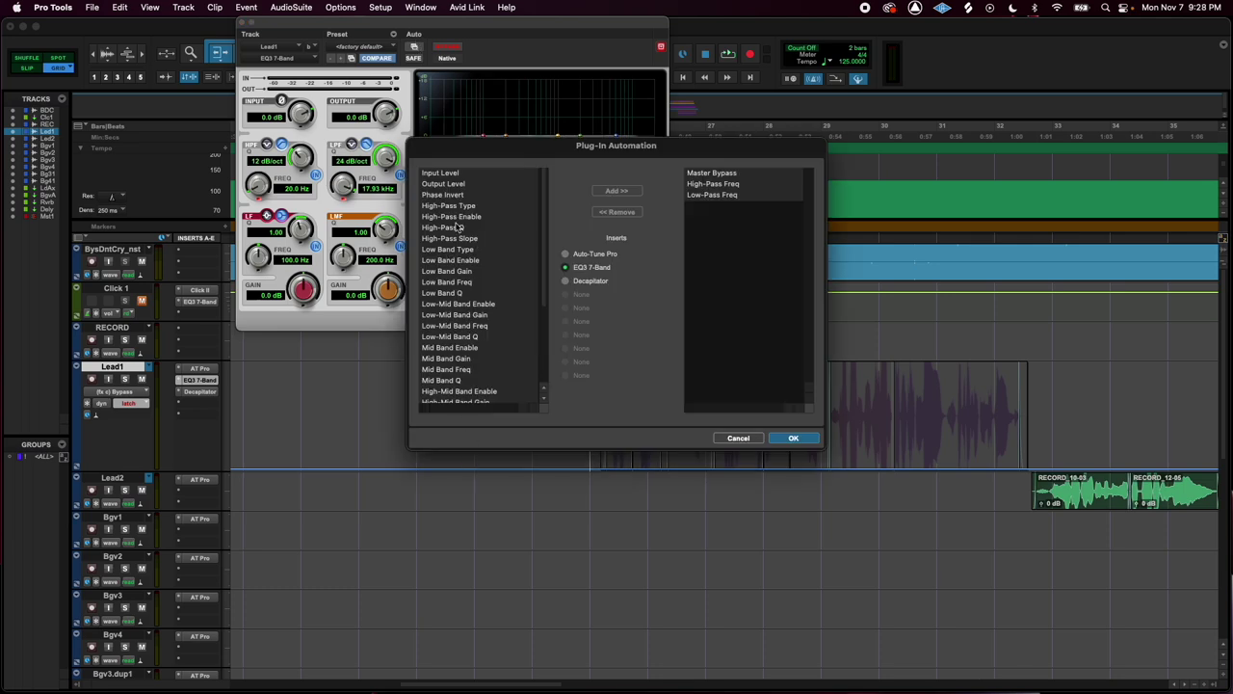
pyautogui.moveTo(451, 156); pyautogui.dragTo(535, 240)
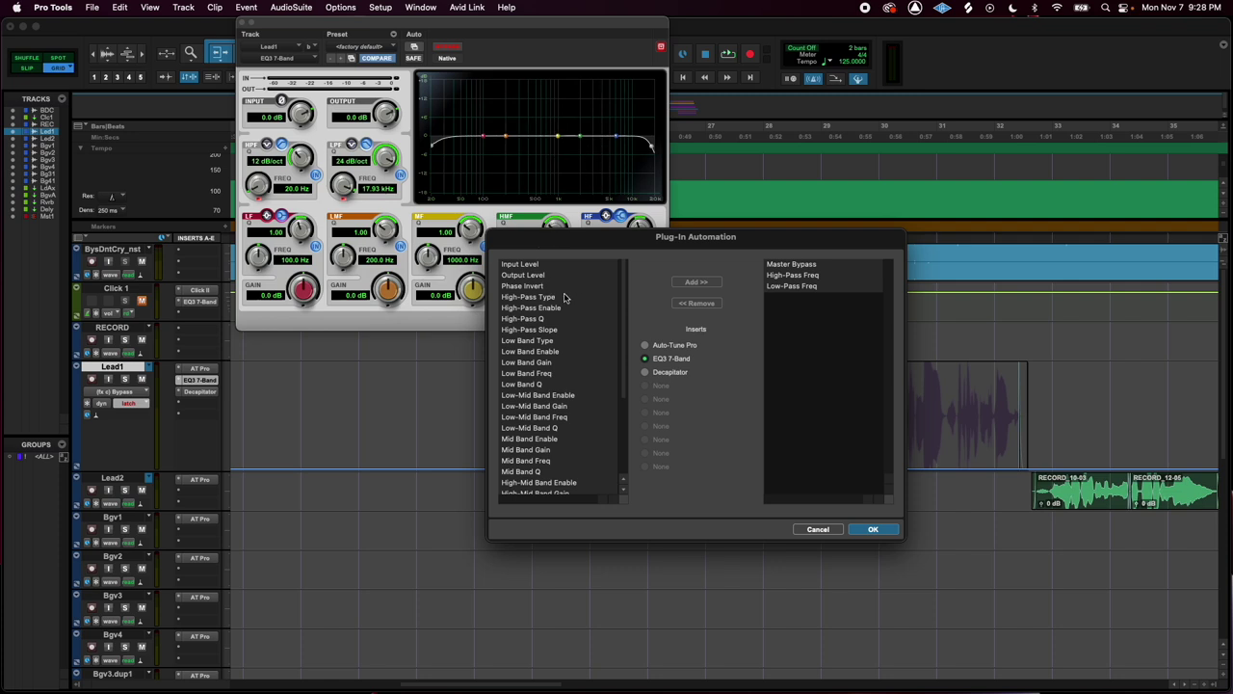
pyautogui.click(535, 266)
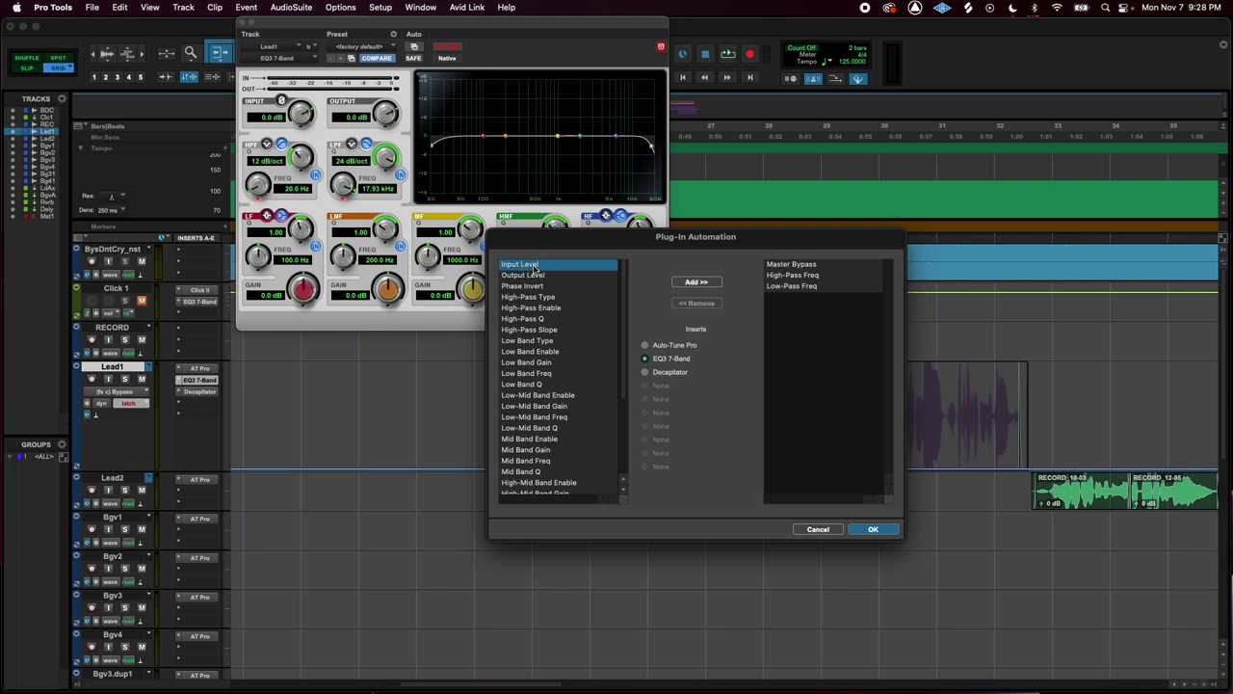
pyautogui.scroll(-5, 535, 270)
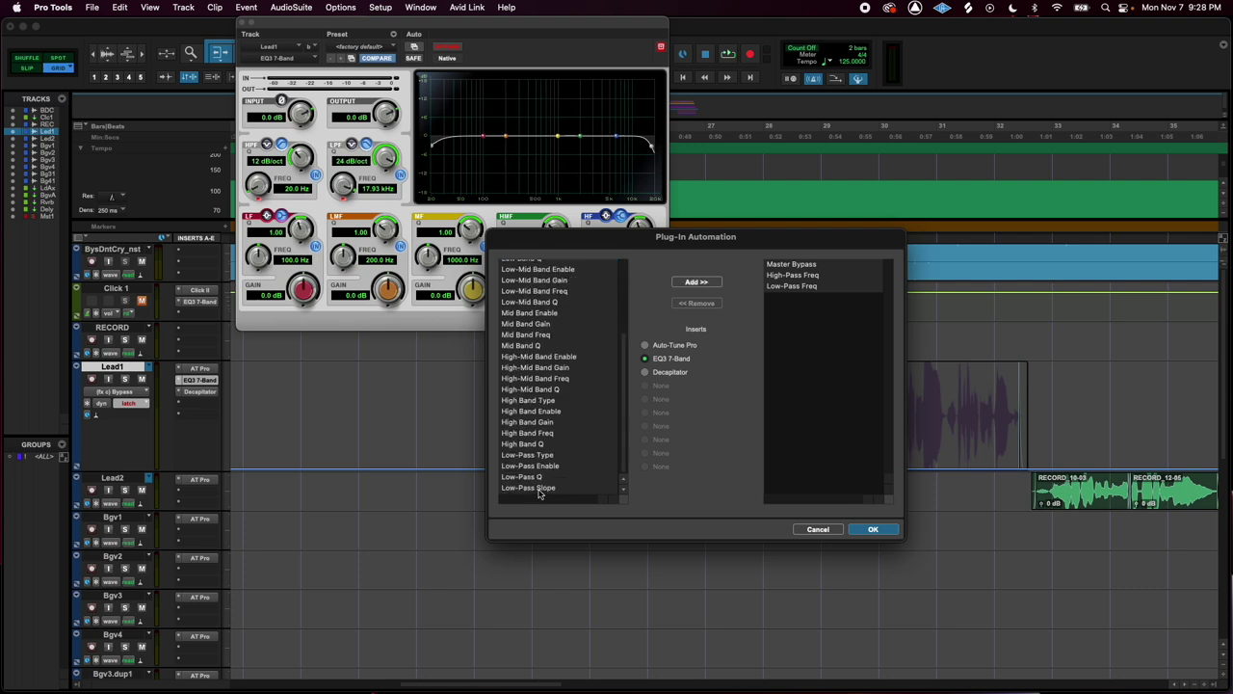
pyautogui.keyDown('shift'); pyautogui.click(540, 488); pyautogui.keyUp('shift')
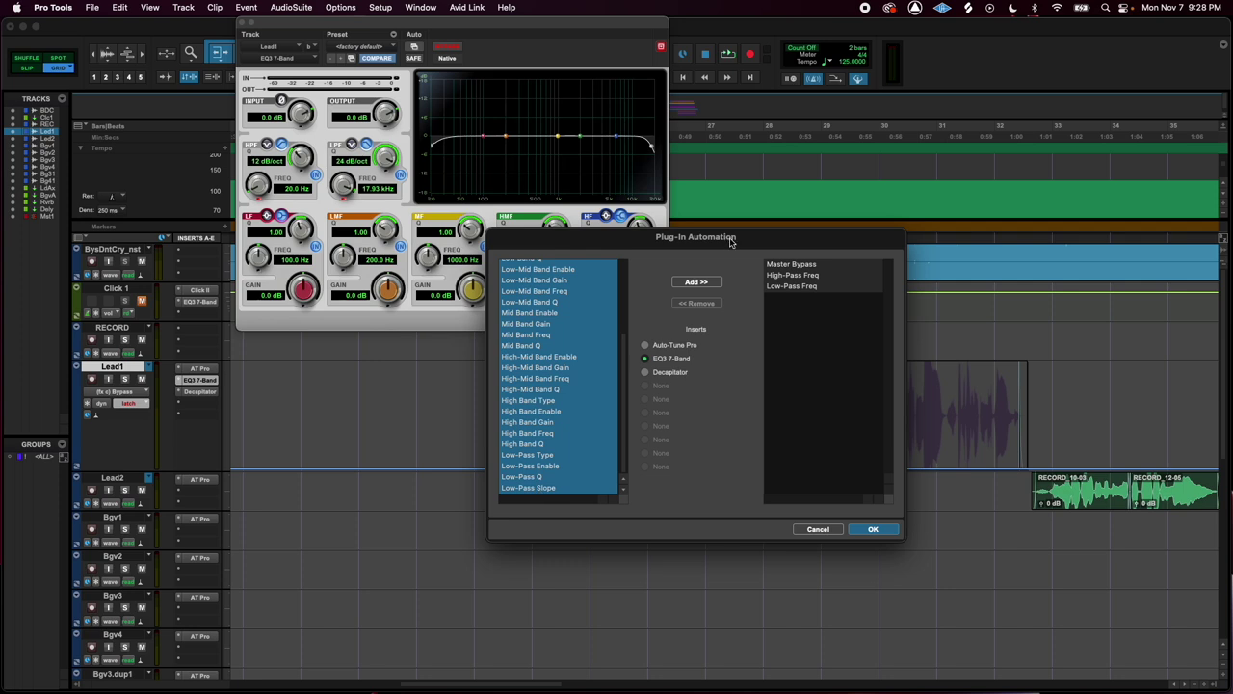
pyautogui.click(696, 283)
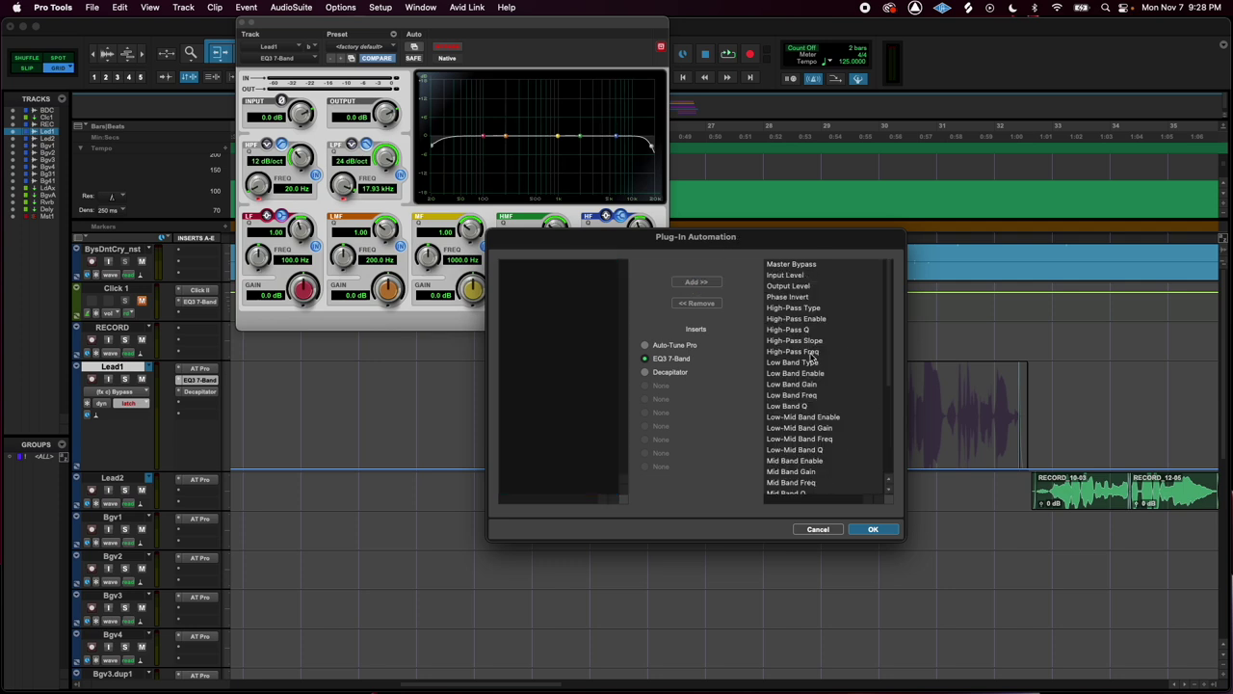
pyautogui.click(870, 529)
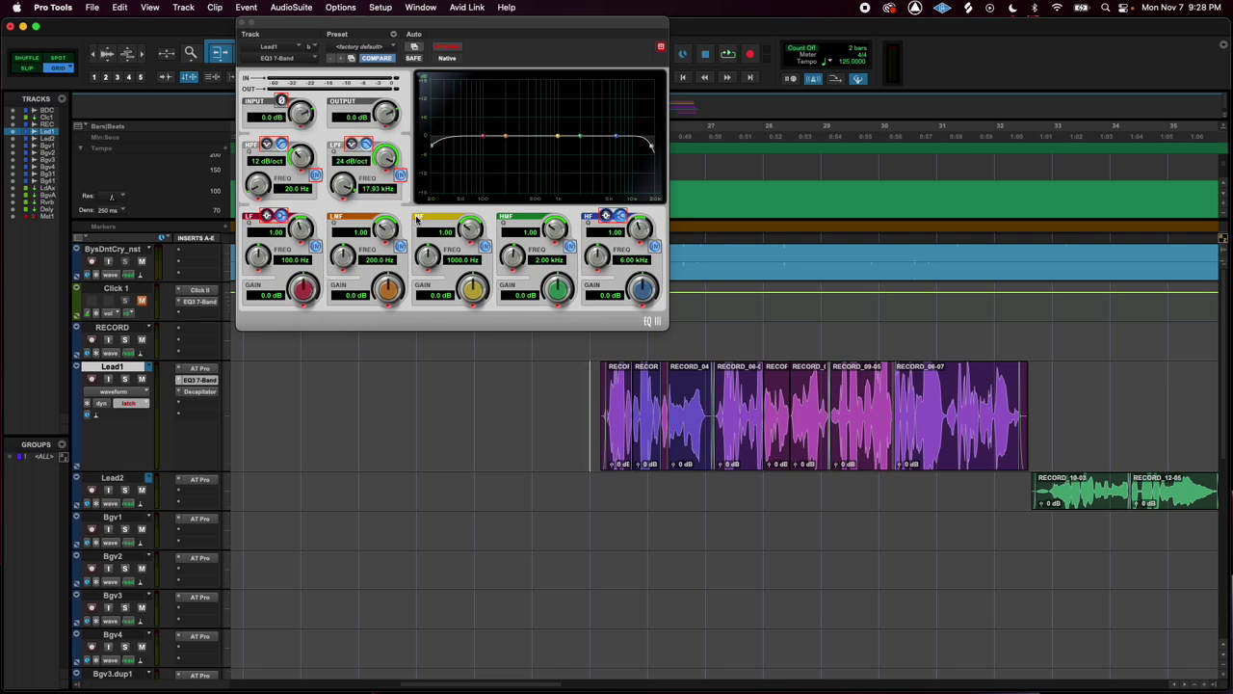
# Set Lead1 to Write mode and record EQ3 moves from bar 25, adjusting the low, mid and high-mid bands during playback
pyautogui.click(129, 404)
pyautogui.click(138, 414)
pyautogui.press('space')
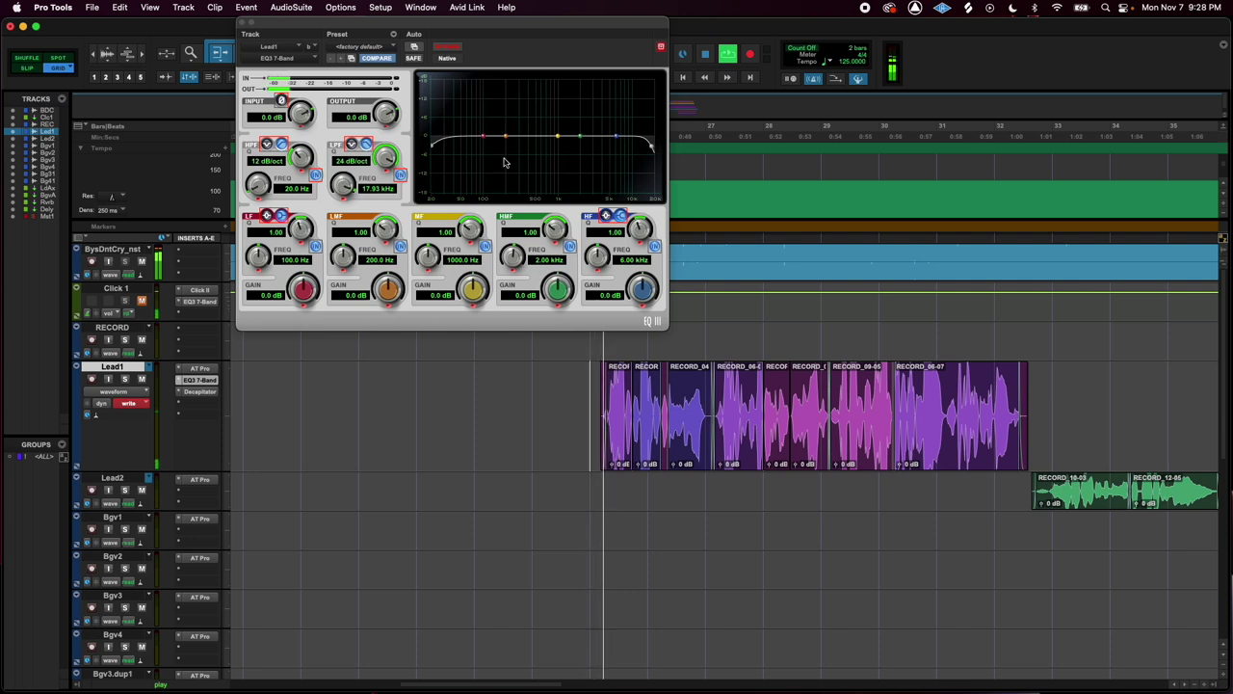
pyautogui.moveTo(557, 136)
pyautogui.mouseDown()
pyautogui.moveTo(576, 118)
pyautogui.moveTo(565, 77)
pyautogui.moveTo(515, 67)
pyautogui.moveTo(469, 91)
pyautogui.moveTo(433, 145)
pyautogui.moveTo(463, 178)
pyautogui.moveTo(432, 200)
pyautogui.moveTo(571, 200)
pyautogui.moveTo(578, 137)
pyautogui.mouseUp()
pyautogui.moveTo(482, 140); pyautogui.dragTo(479, 114)
pyautogui.moveTo(553, 231); pyautogui.dragTo(555, 214)
pyautogui.moveTo(578, 136); pyautogui.dragTo(606, 63)
pyautogui.moveTo(580, 136); pyautogui.dragTo(521, 85)
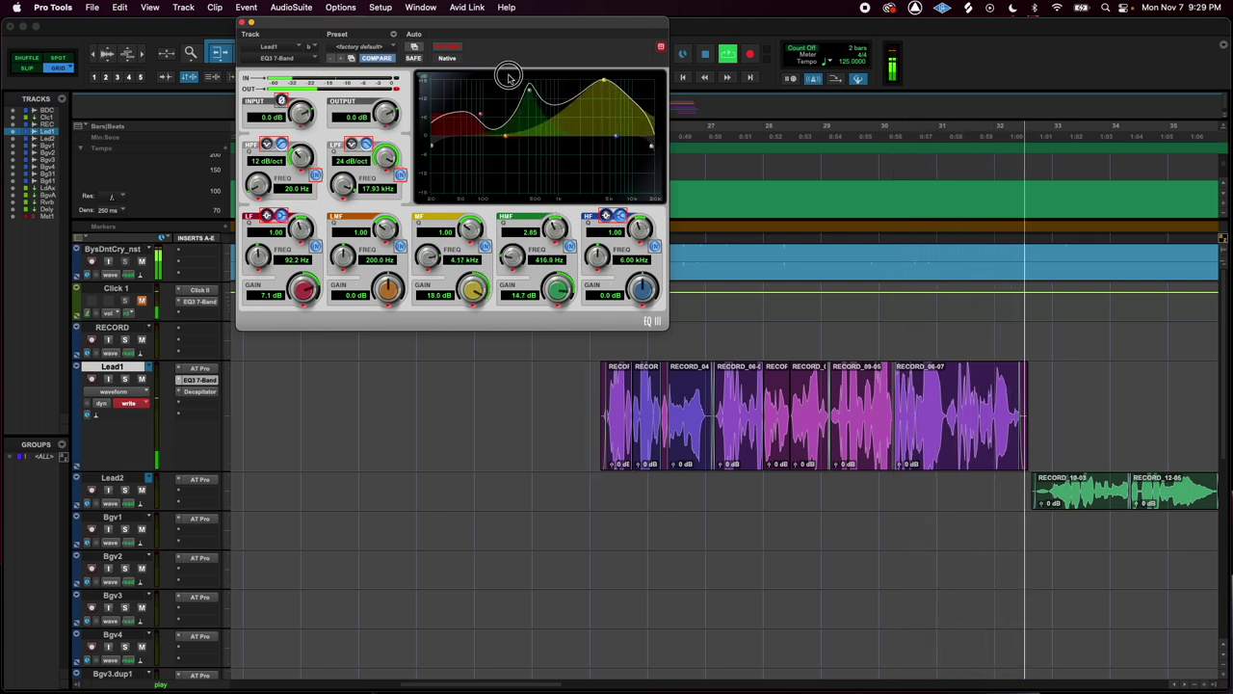
pyautogui.press('space')
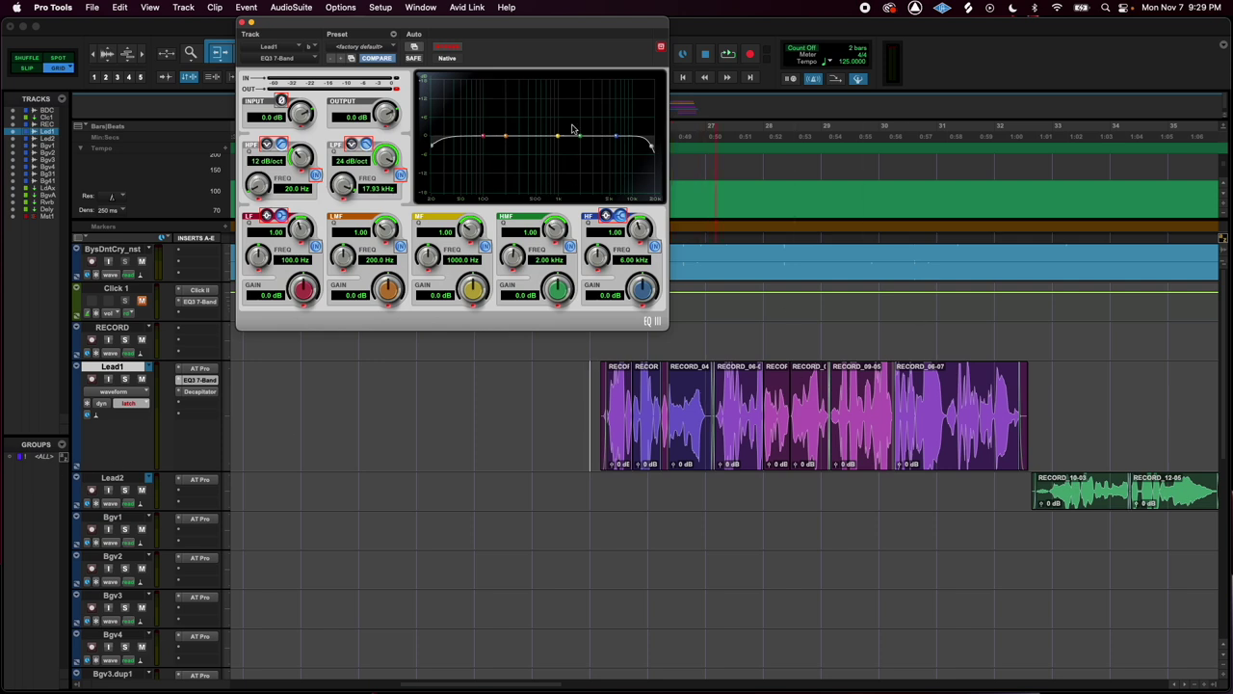
# Display Lead1's EQ3 Low Band Gain automation, play it back from bar 25, and switch the view to Mid Band Gain during playback
pyautogui.click(142, 392)
pyautogui.moveTo(157, 446)
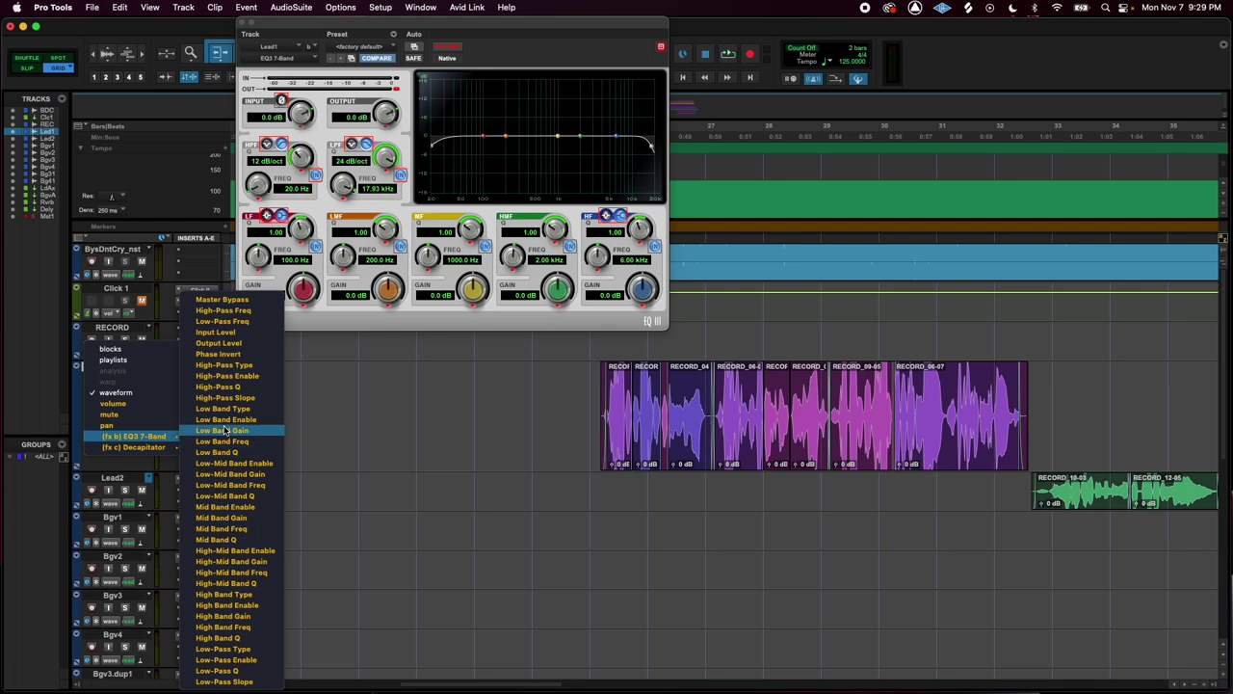
pyautogui.click(223, 429)
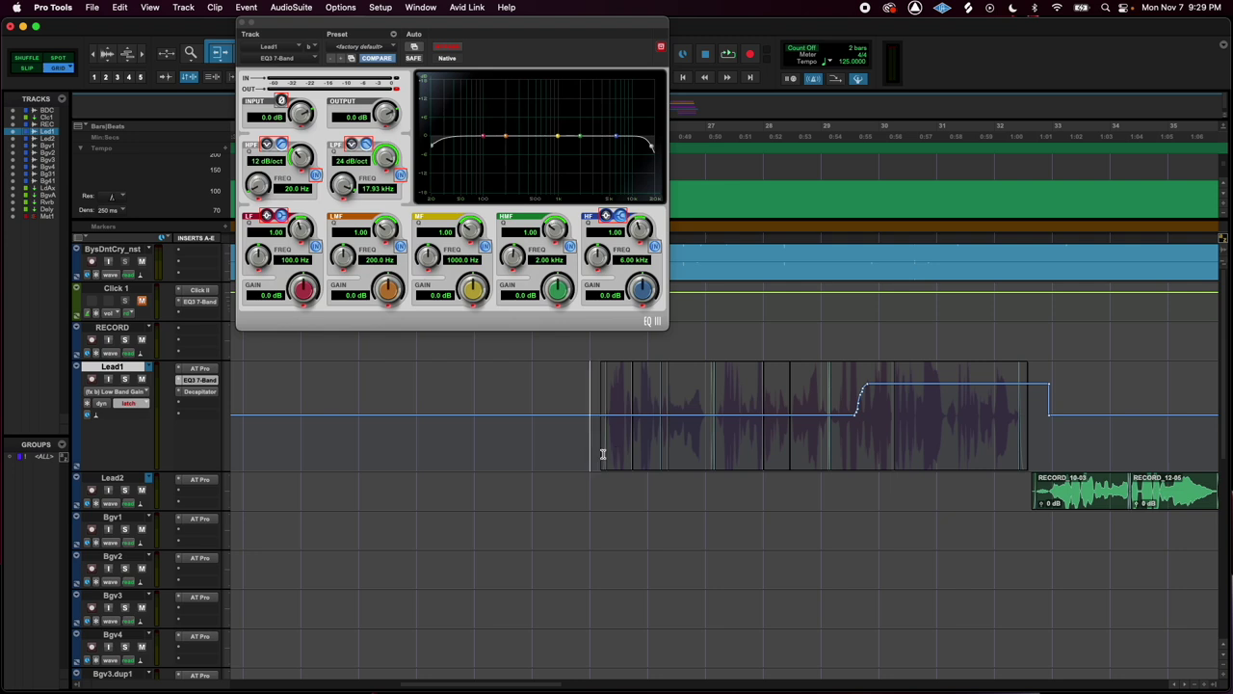
pyautogui.press('space')
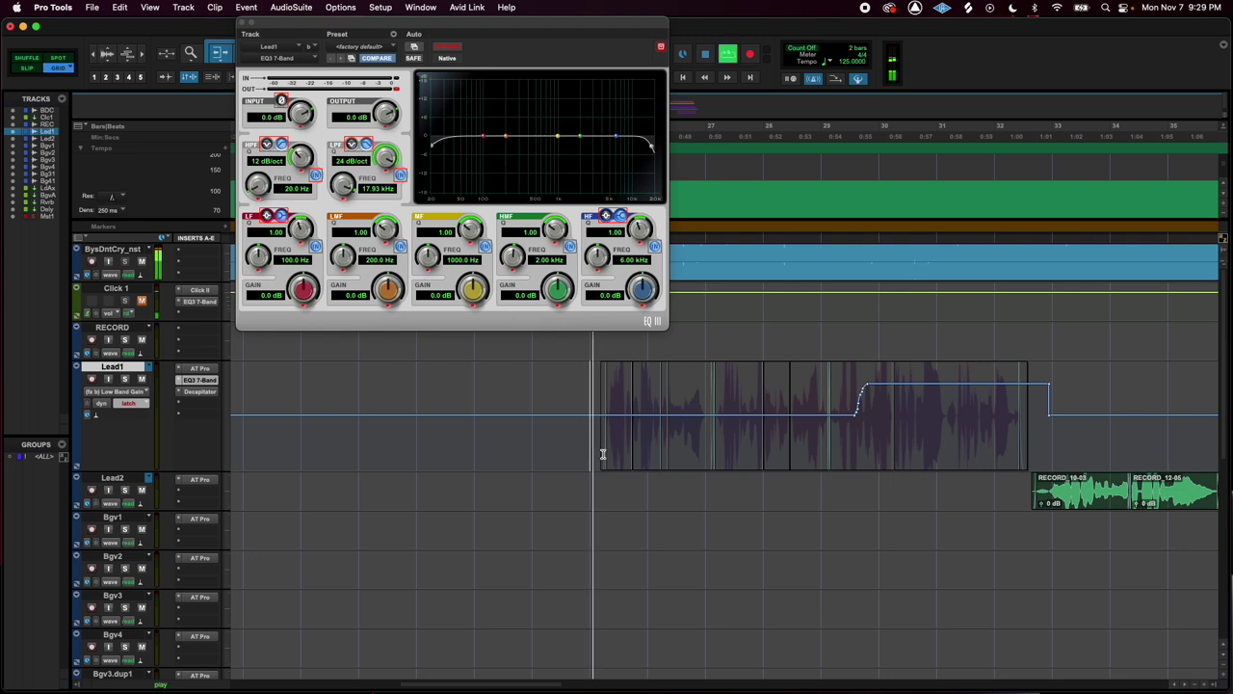
pyautogui.click(143, 393)
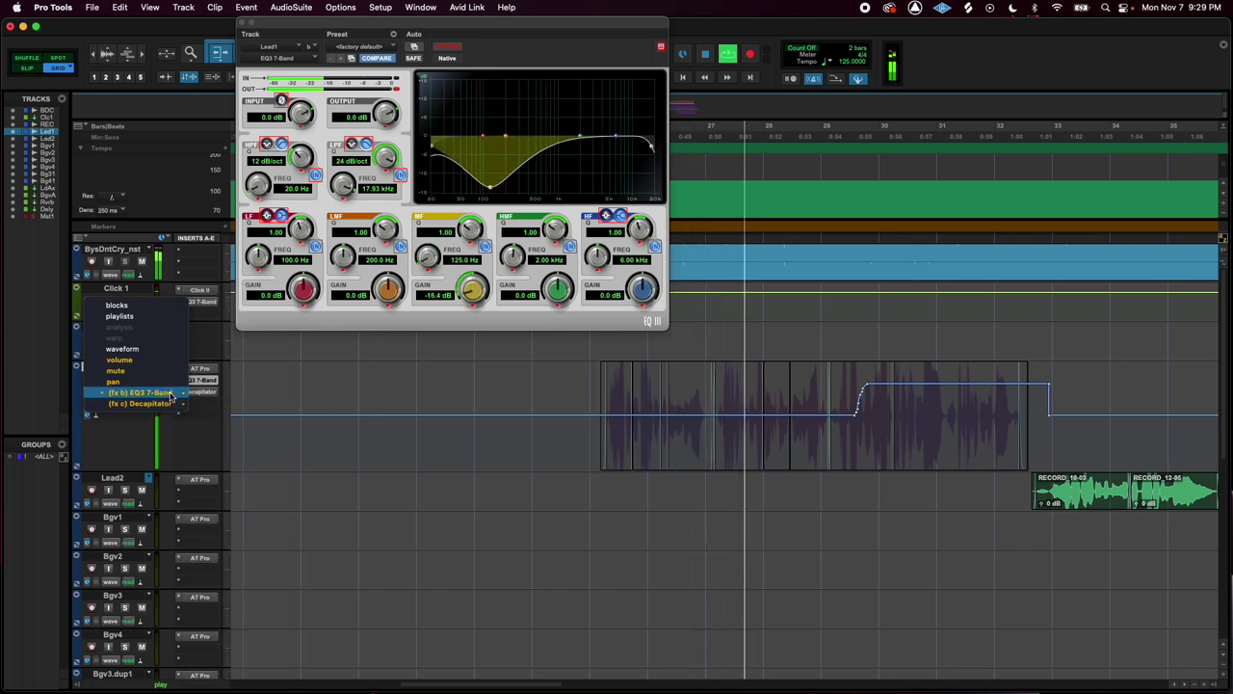
pyautogui.moveTo(173, 393)
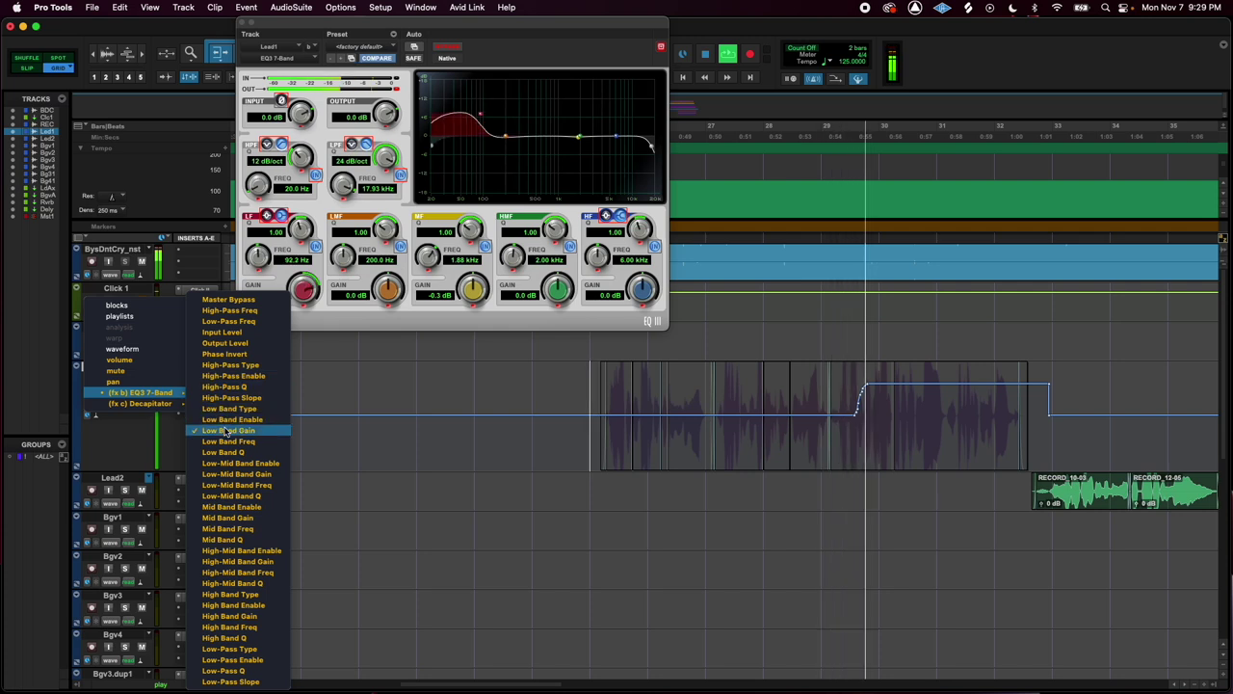
pyautogui.click(229, 518)
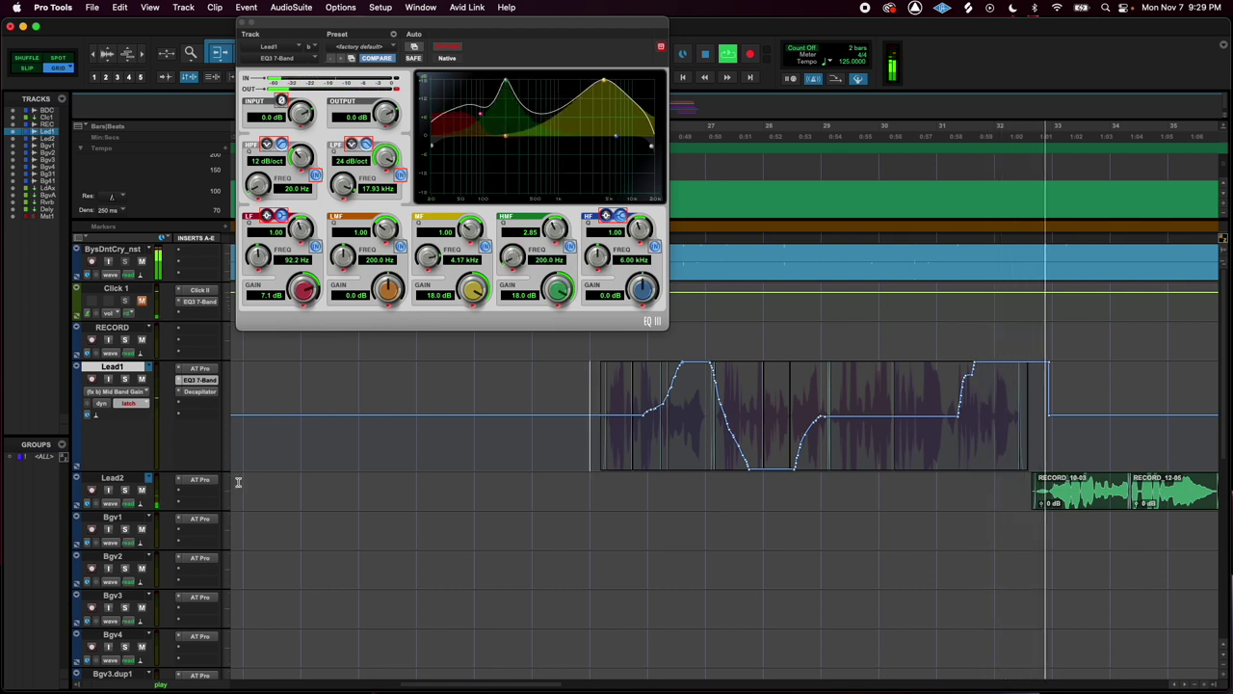
pyautogui.press('space')
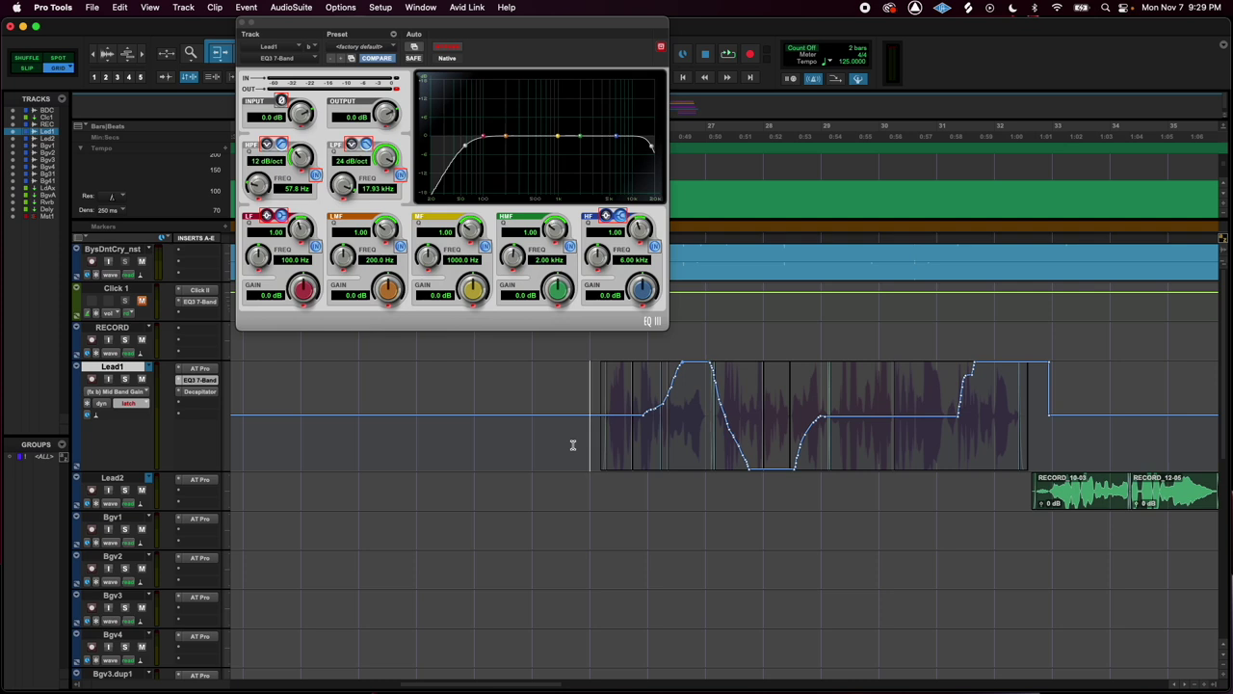
# Select the Mid Band Gain automation on Lead1 from bar 25 to about bar 33 and clear it
pyautogui.moveTo(580, 437); pyautogui.dragTo(1046, 433)
pyautogui.press('Delete')
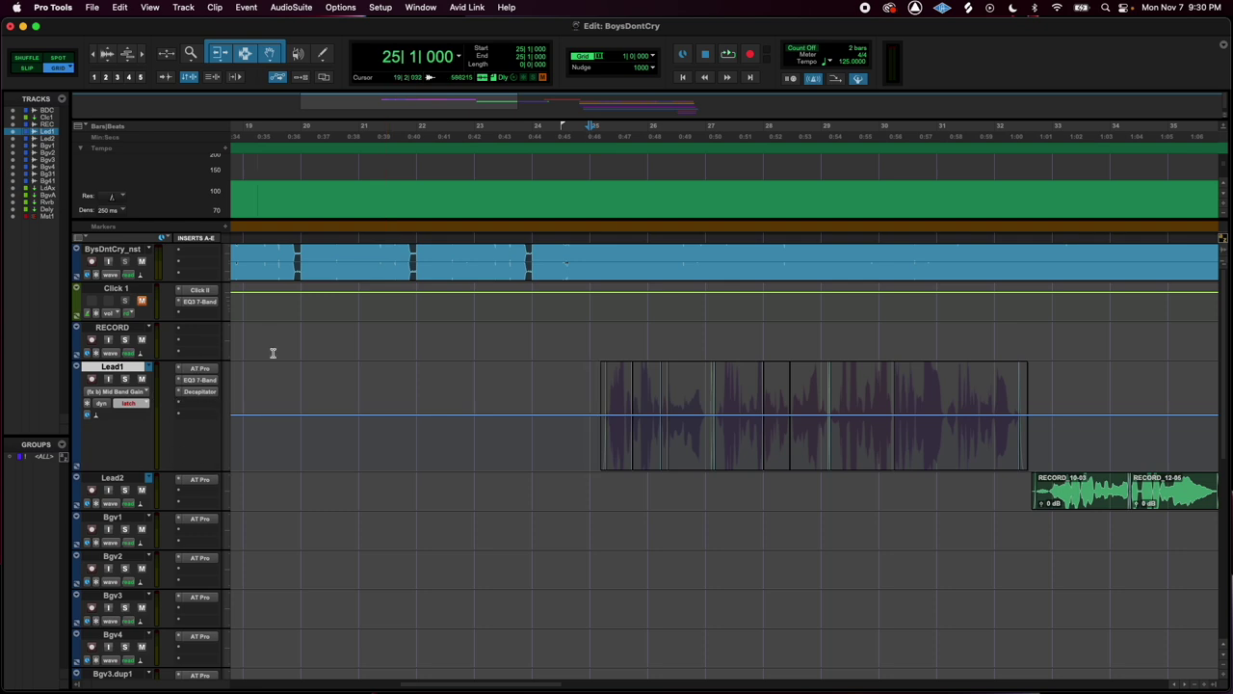
# Place the edit cursor at bar 32 and look over the Lead2 track, its AT Pro insert and the neighbouring Bgv1 track
pyautogui.hscroll(8, 703, 501)
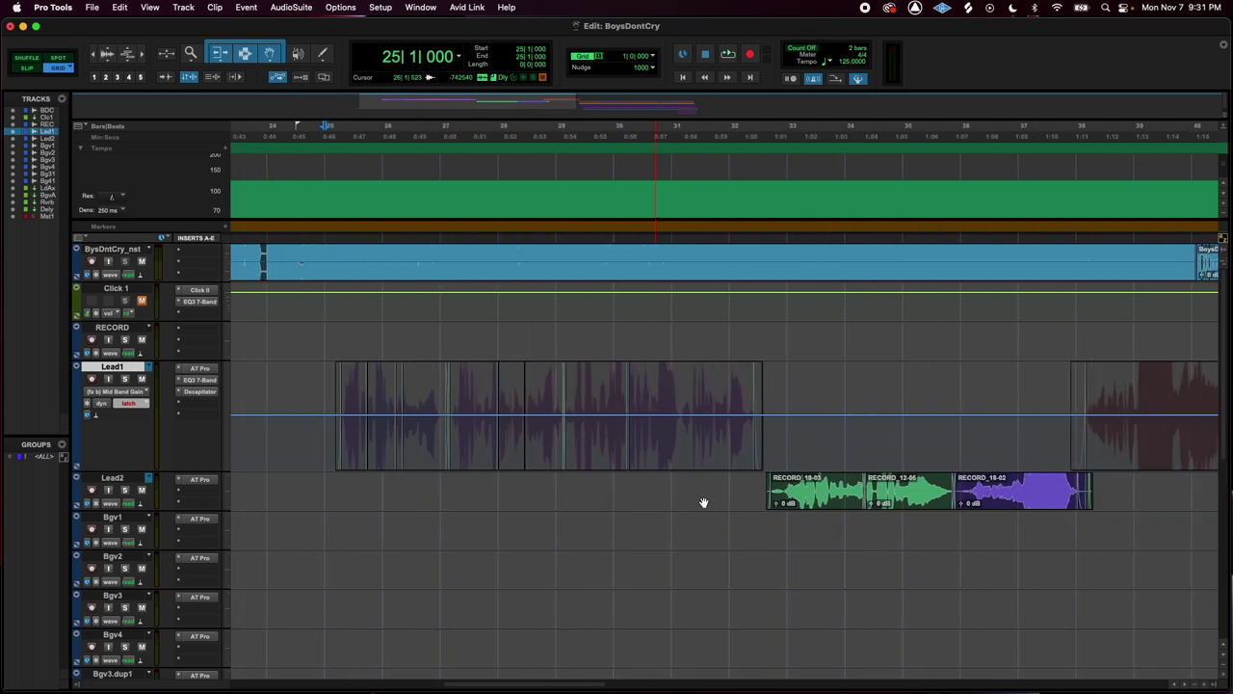
pyautogui.click(544, 491)
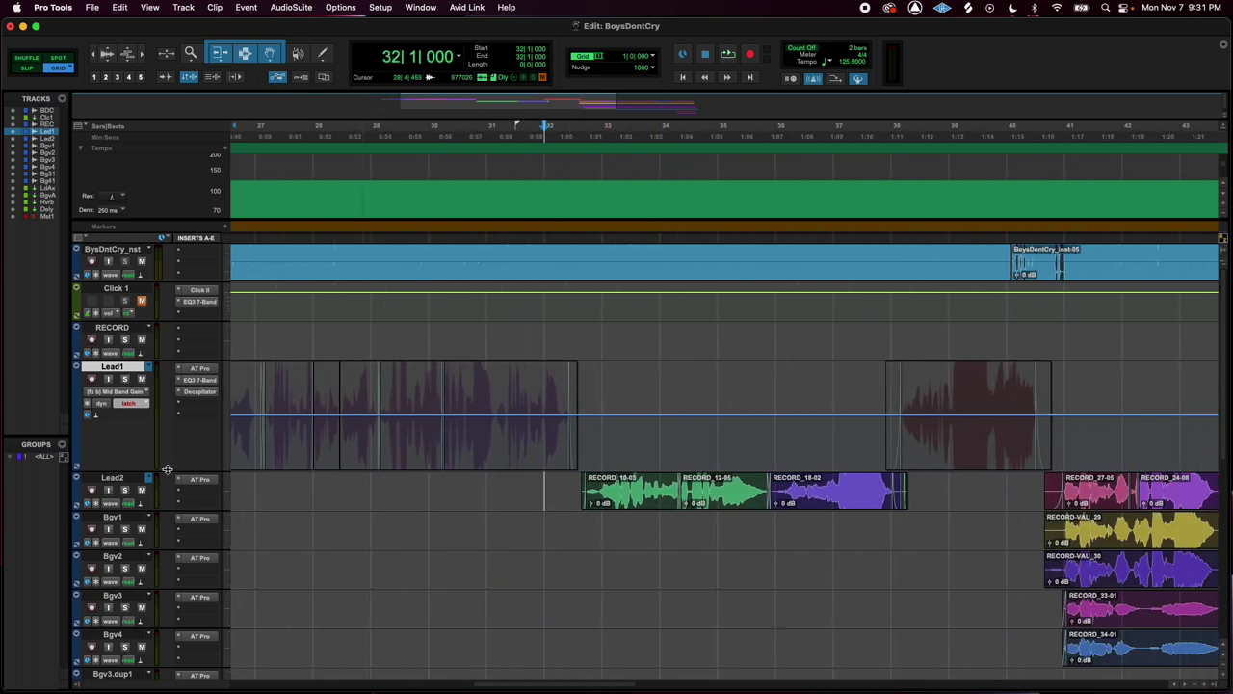
pyautogui.click(115, 477)
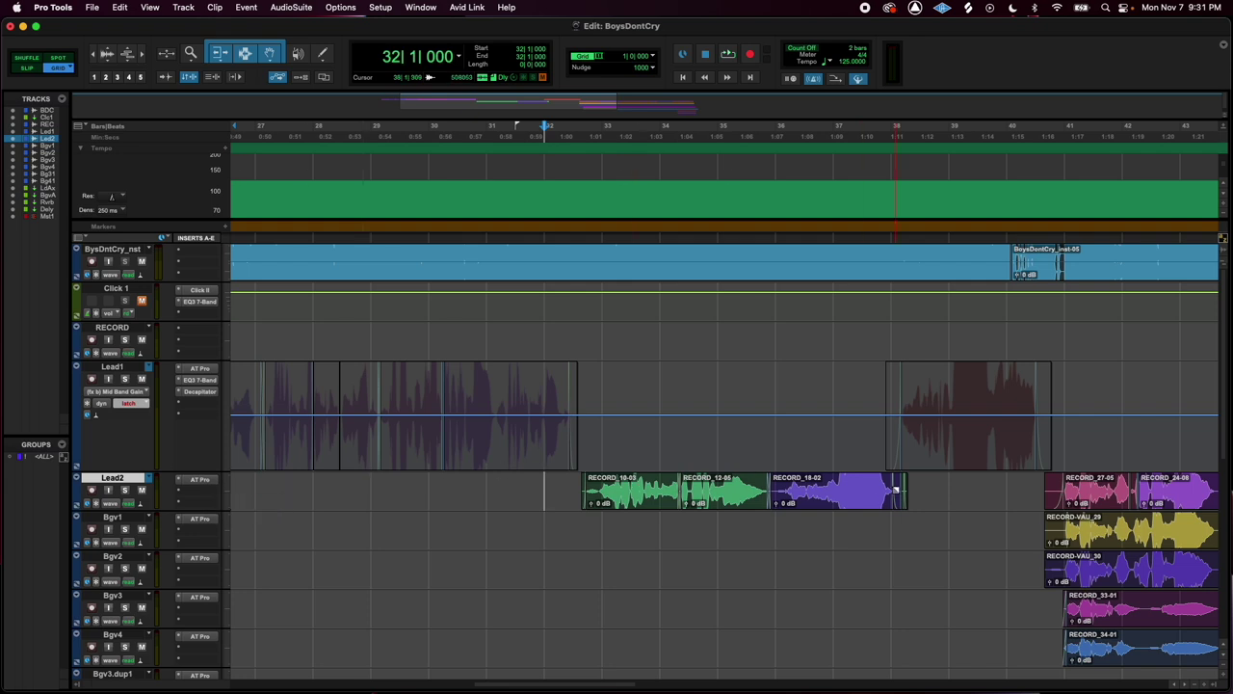
pyautogui.click(199, 479)
pyautogui.click(205, 480)
pyautogui.click(110, 518)
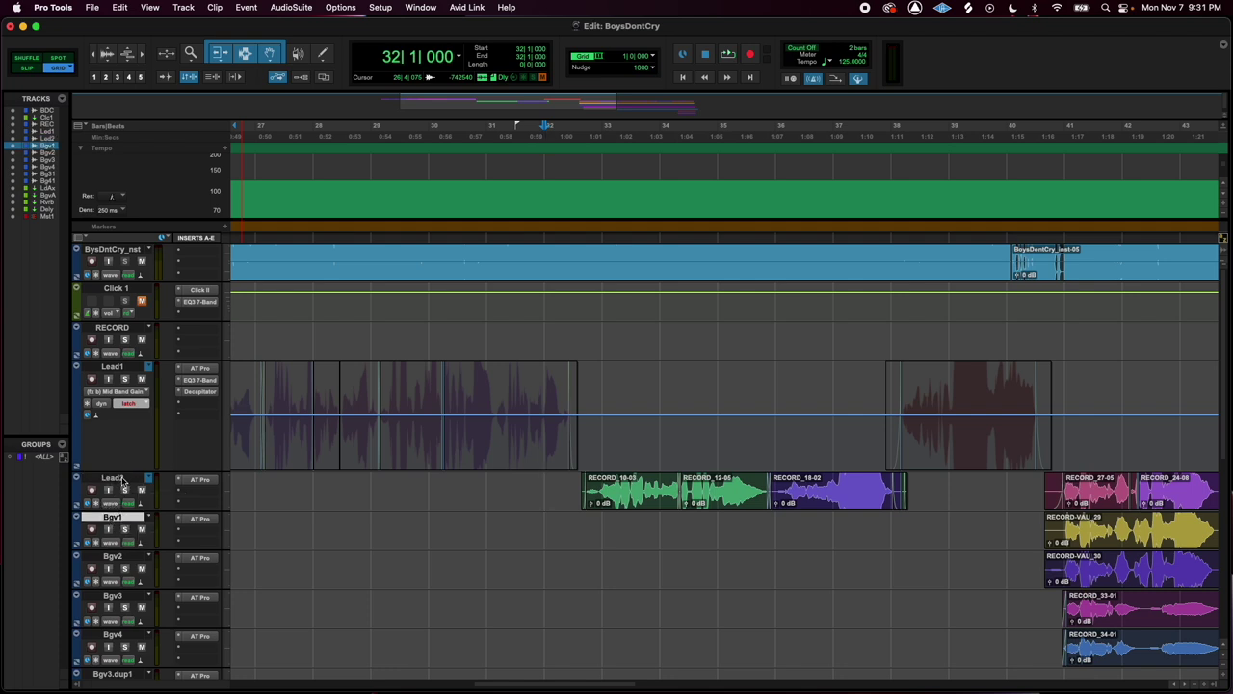
# Commit the Lead2 track with Volume and Mute and Pan automation rendered and the source track set to Make Inactive
pyautogui.click(122, 479)
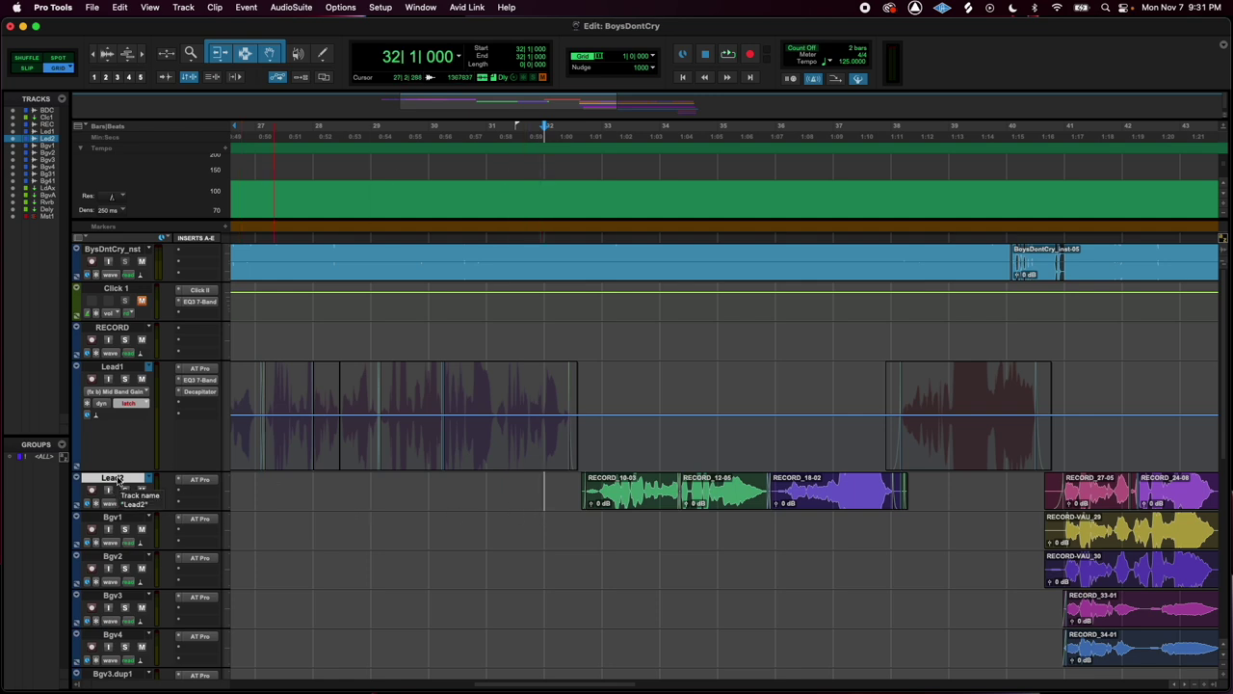
pyautogui.rightClick(117, 479)
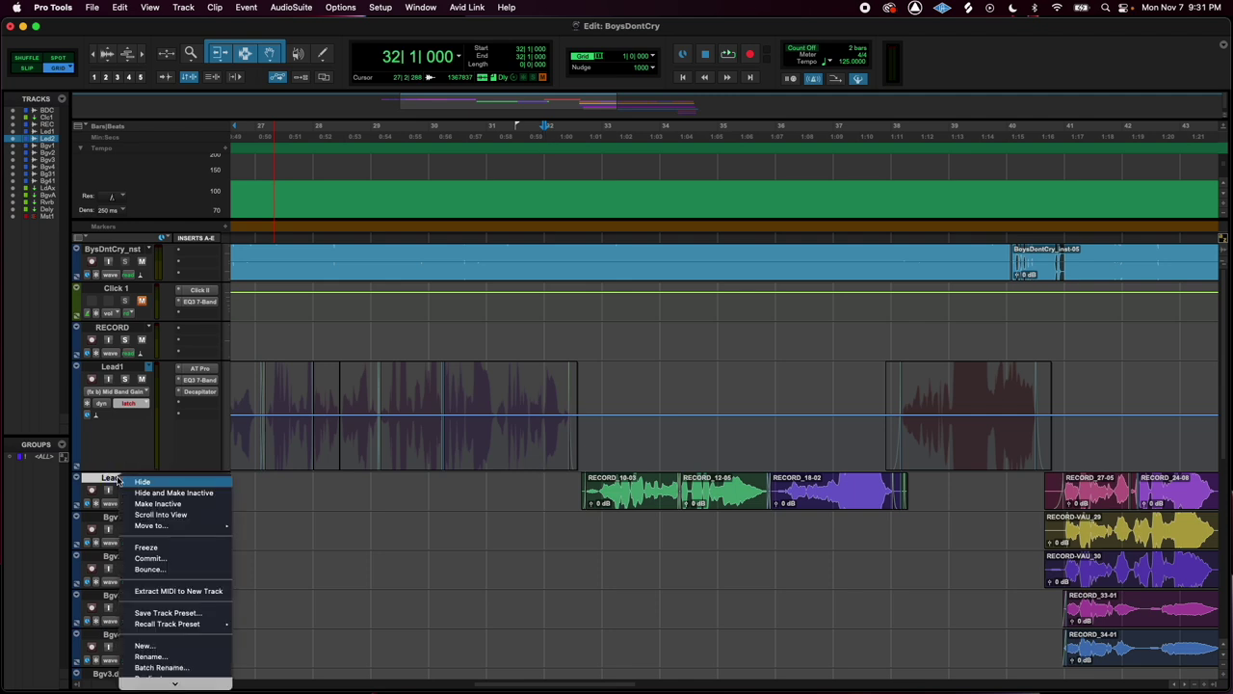
pyautogui.click(149, 558)
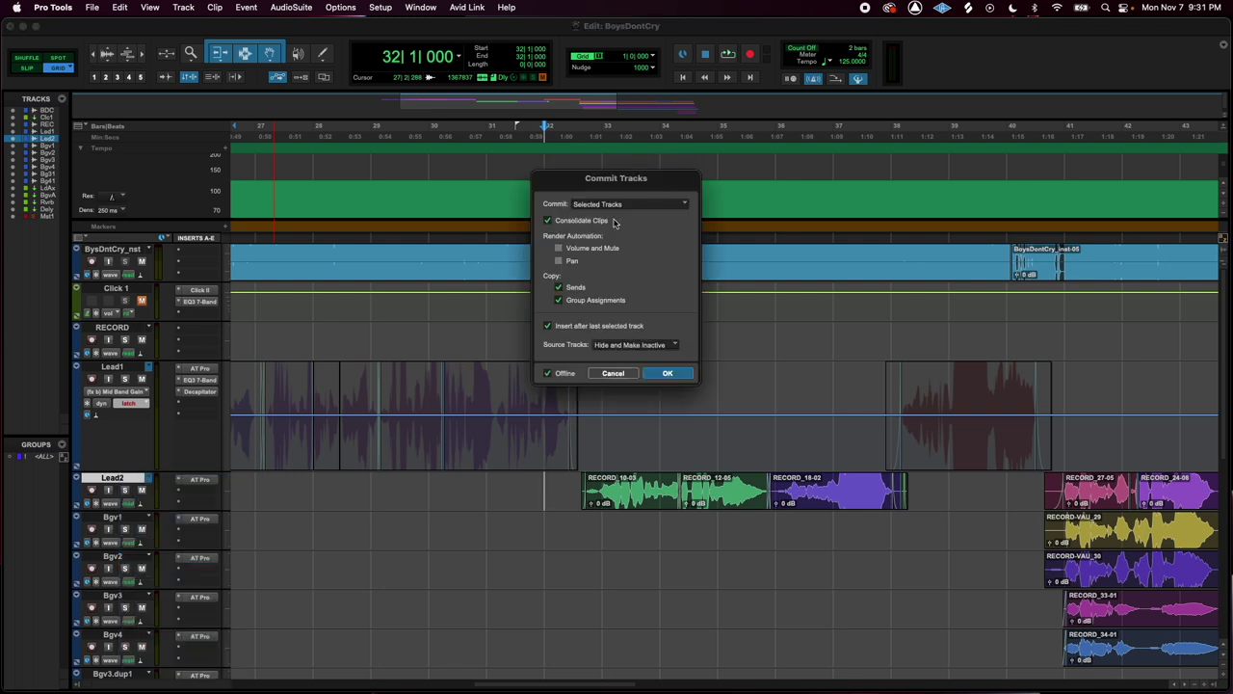
pyautogui.click(641, 205)
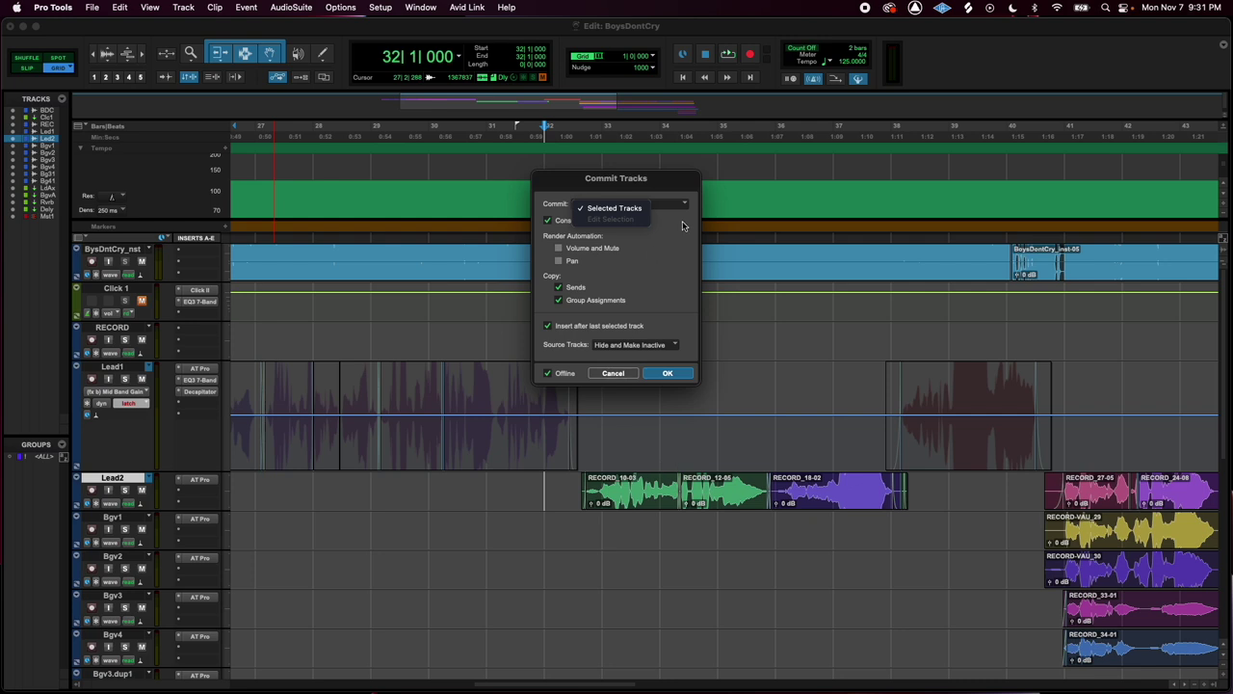
pyautogui.click(639, 209)
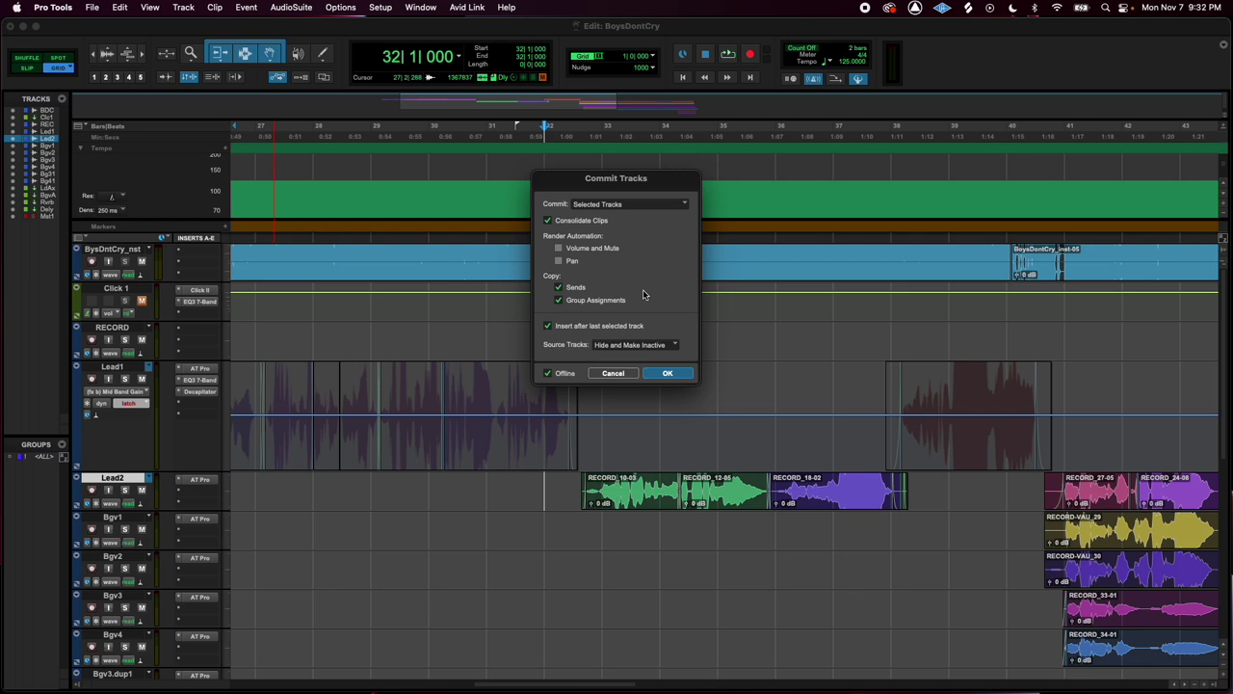
pyautogui.click(558, 247)
pyautogui.click(558, 260)
pyautogui.click(675, 346)
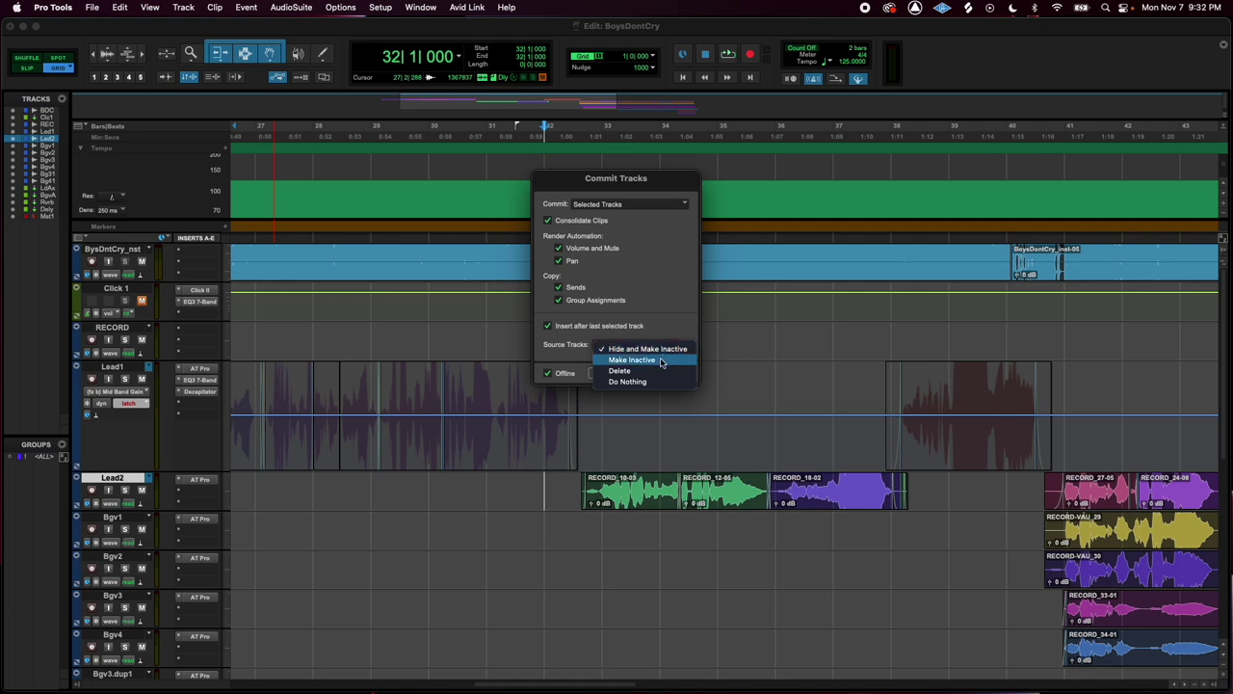
pyautogui.click(662, 360)
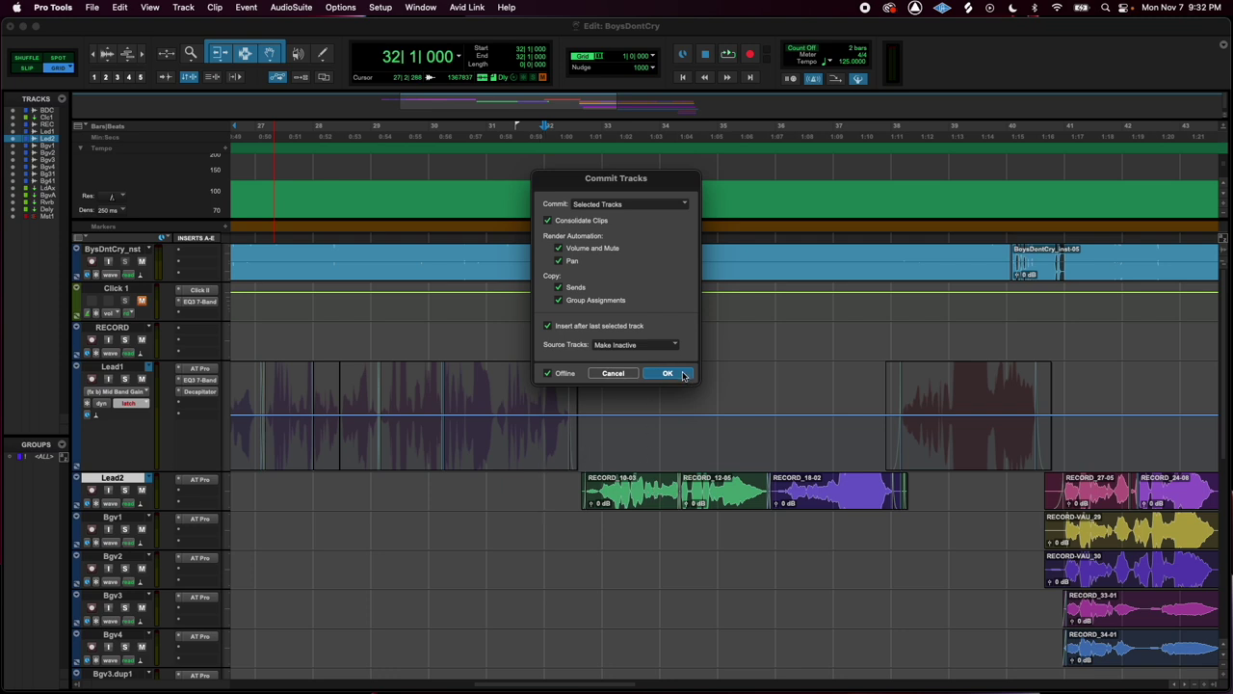
pyautogui.click(683, 374)
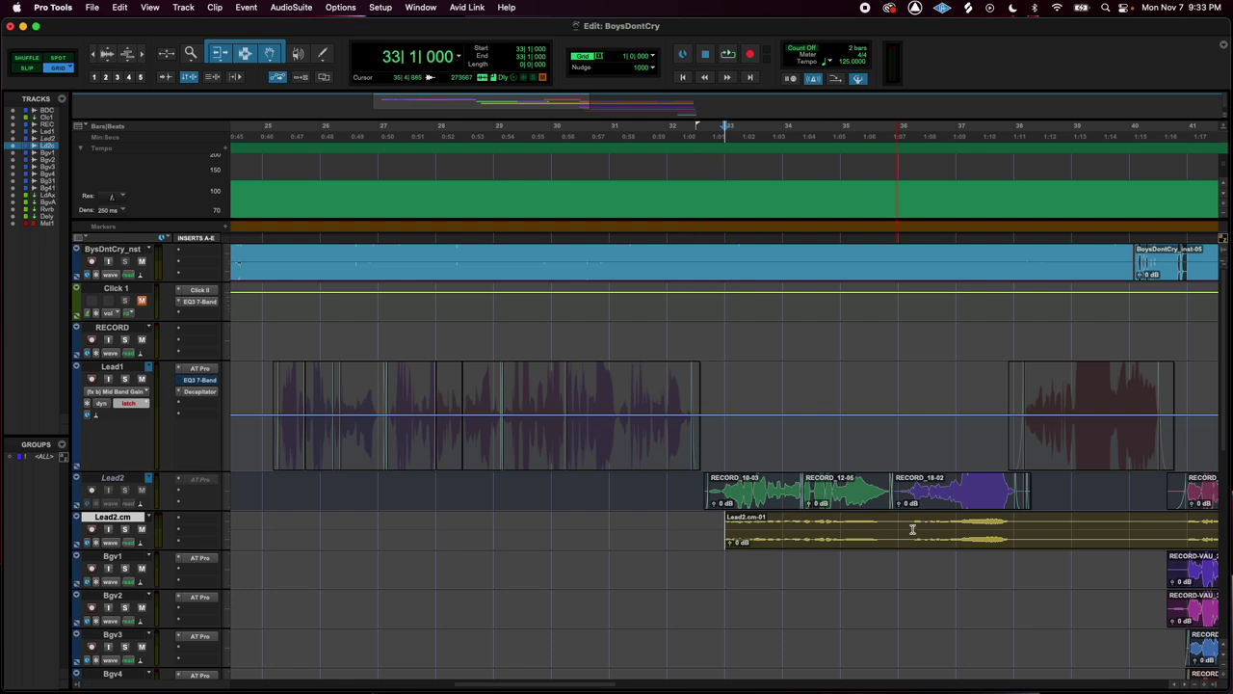
# Compare the Lead2 and Lead2.cm faders in the Mix window, then return to the Edit window and select the Lead2.cm-01 clip
pyautogui.press('super+equal')
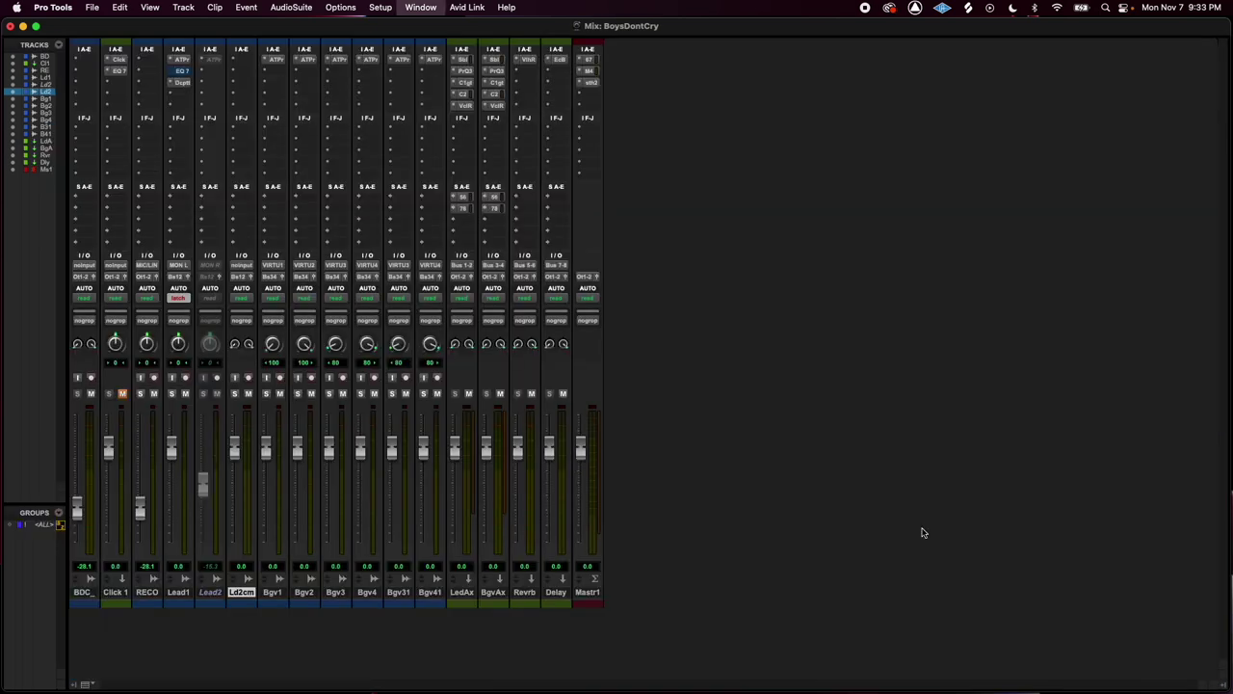
pyautogui.moveTo(200, 490)
pyautogui.mouseDown()
pyautogui.moveTo(199, 508)
pyautogui.moveTo(206, 494)
pyautogui.mouseUp()
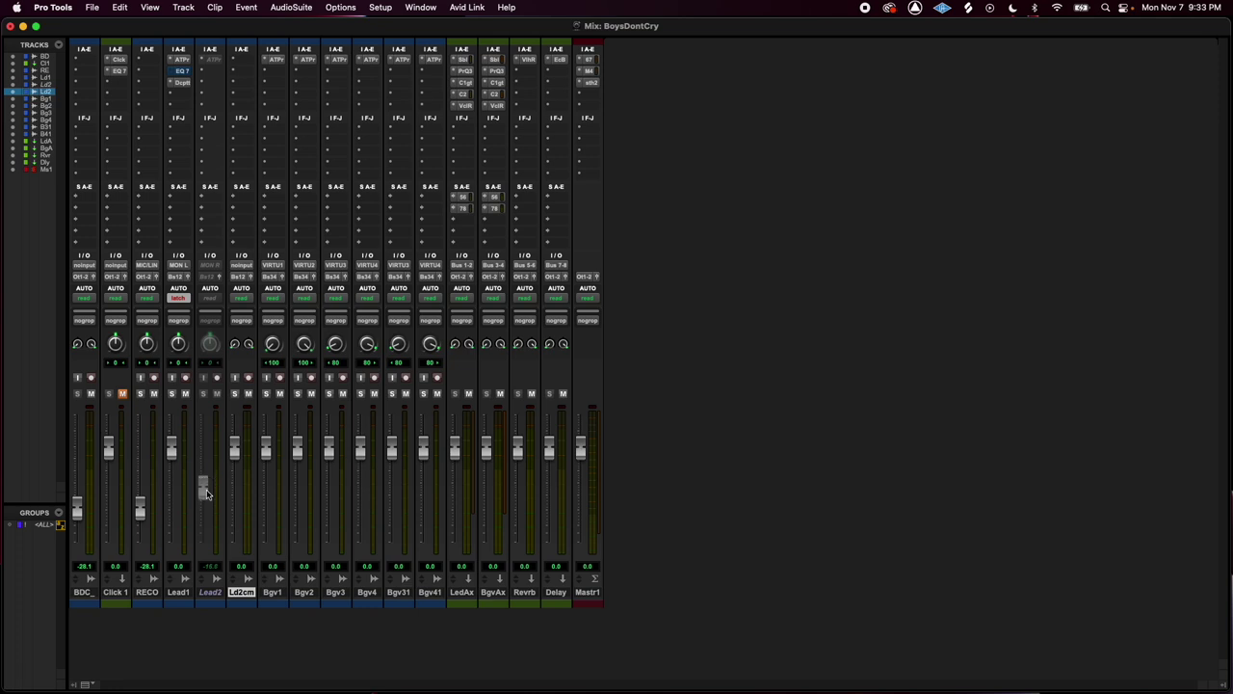
pyautogui.press('super+equal')
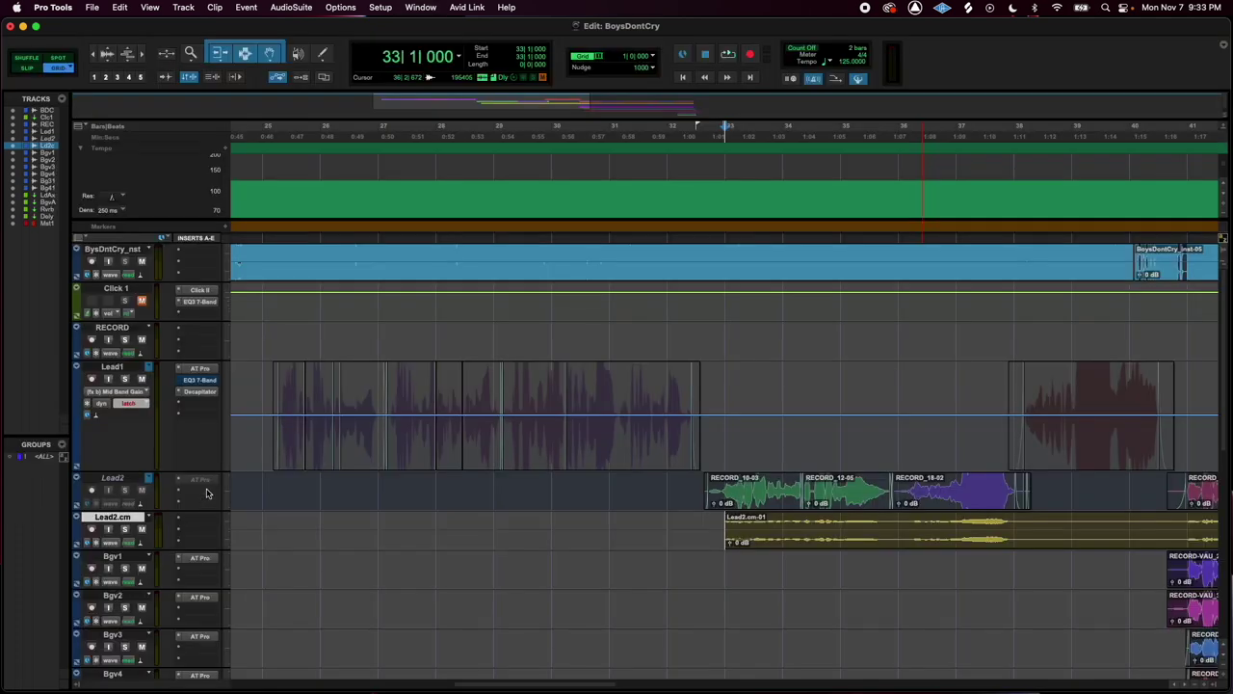
pyautogui.click(783, 540)
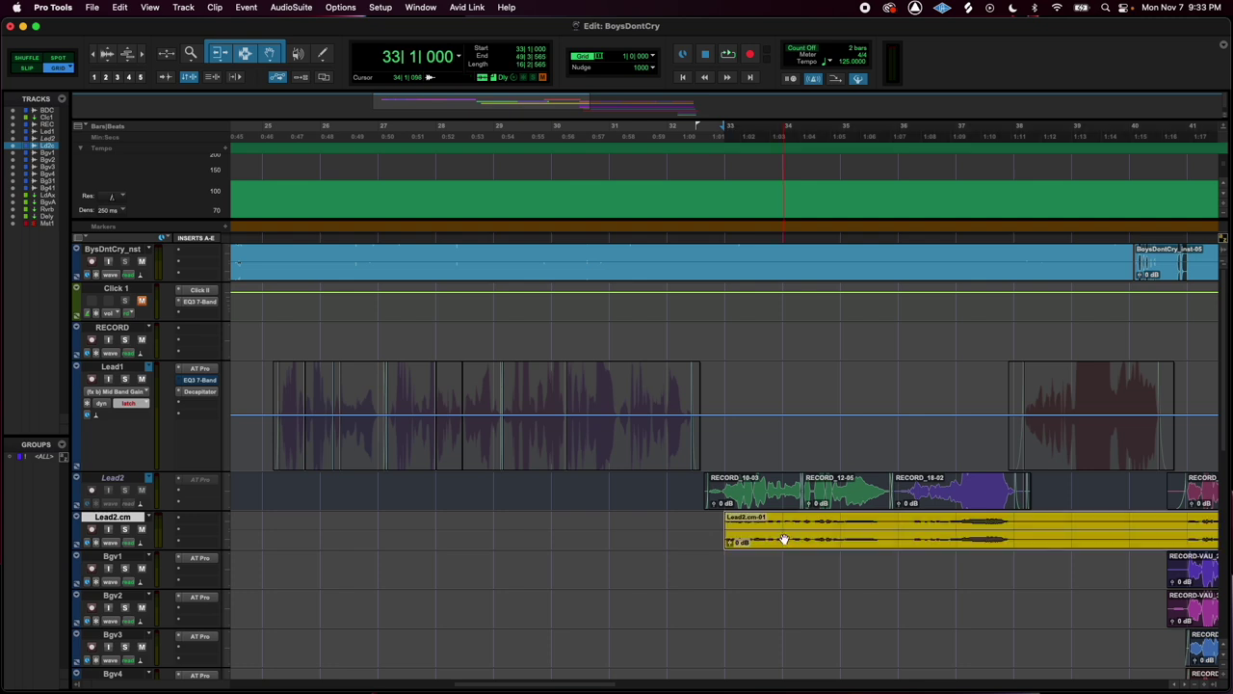
# Delete the committed Lead2.cm track along with its clips and make the original Lead2 track active again
pyautogui.rightClick(125, 524)
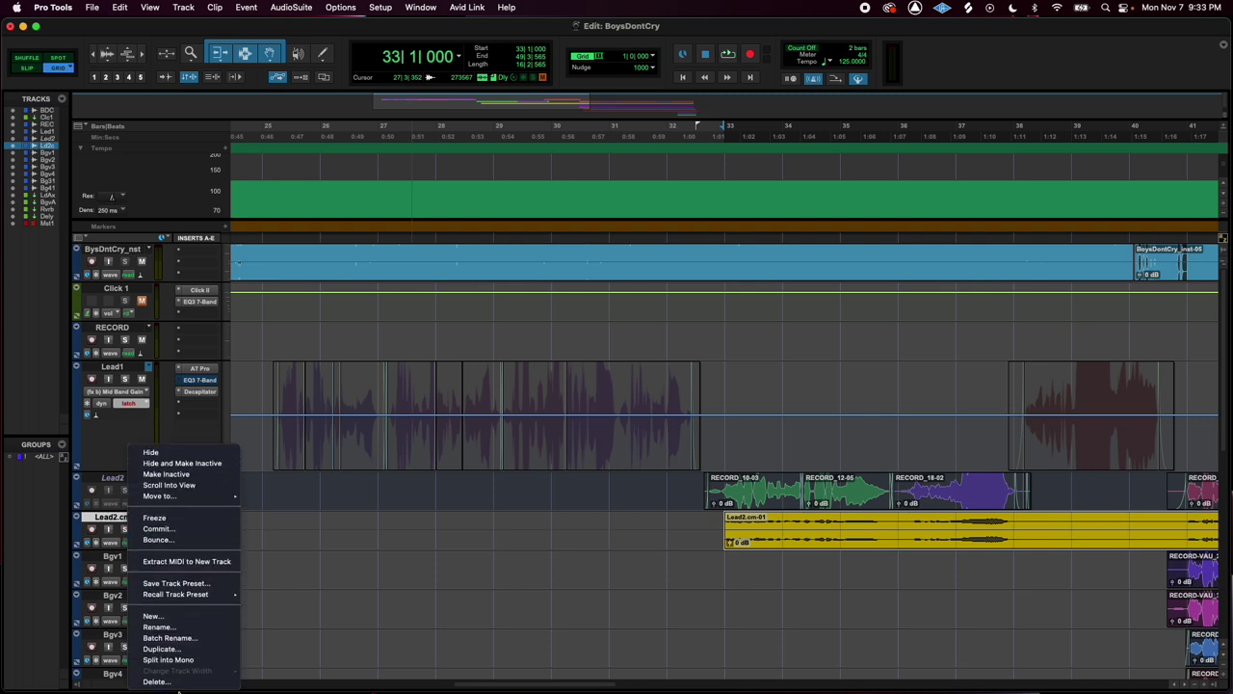
pyautogui.click(174, 681)
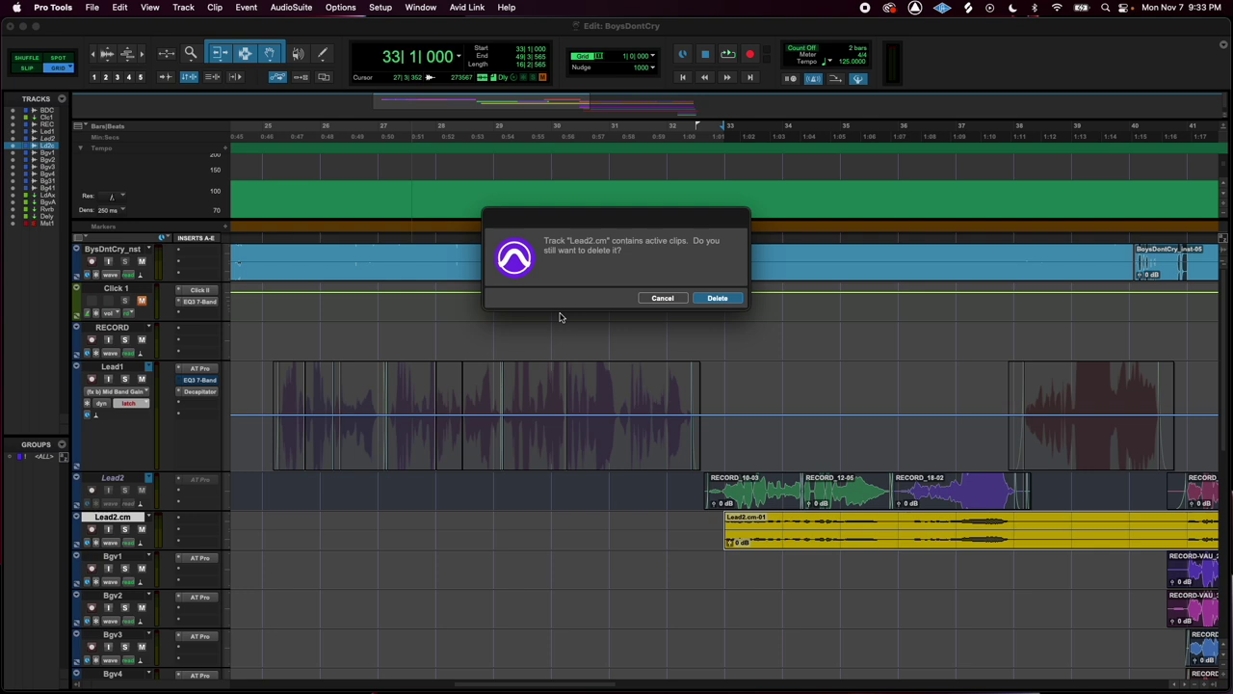
pyautogui.click(717, 299)
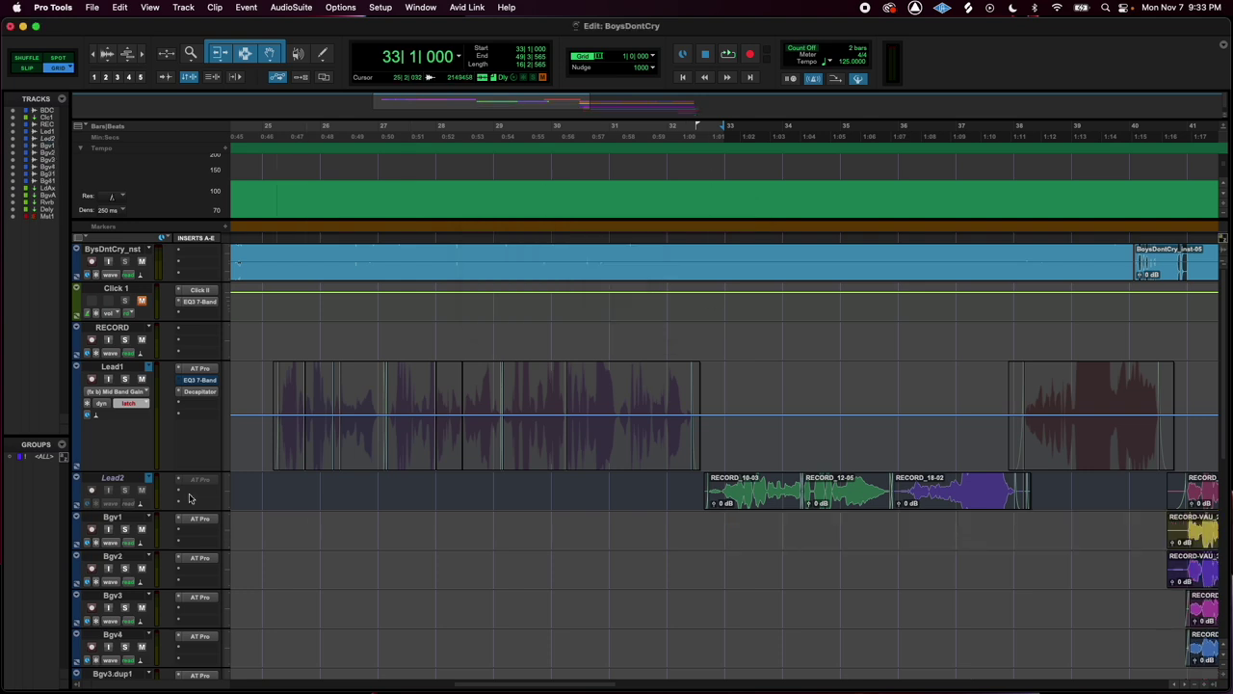
pyautogui.click(128, 481)
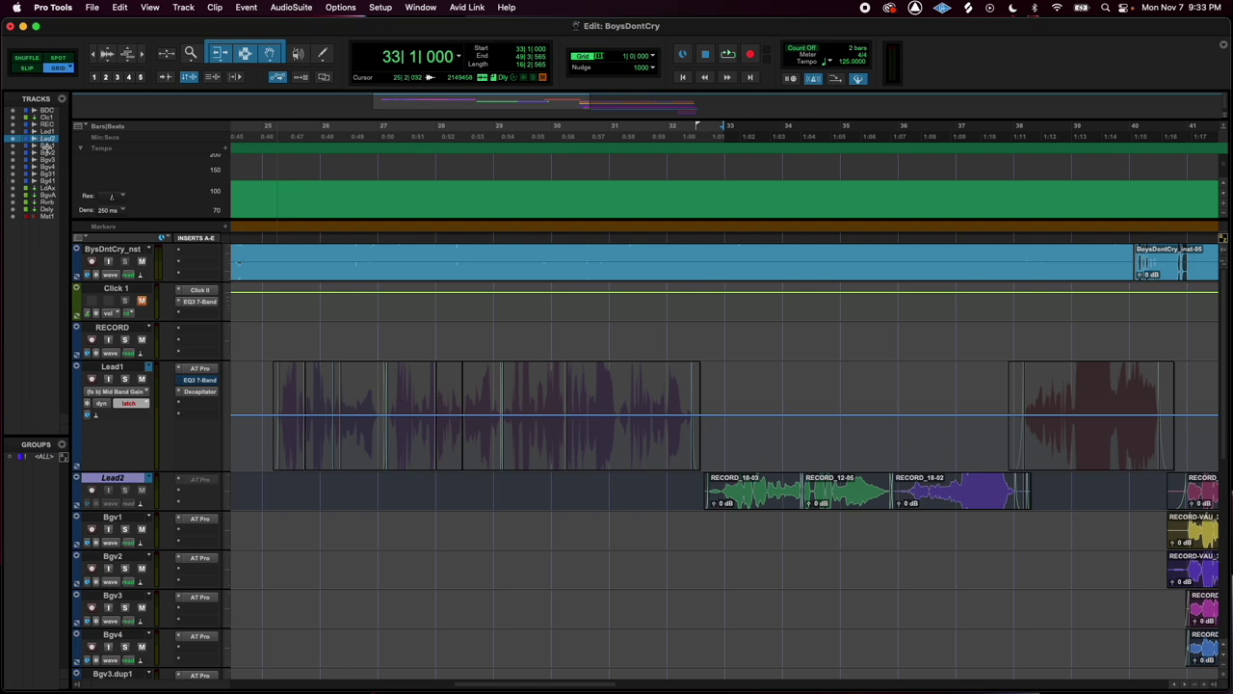
pyautogui.rightClick(123, 482)
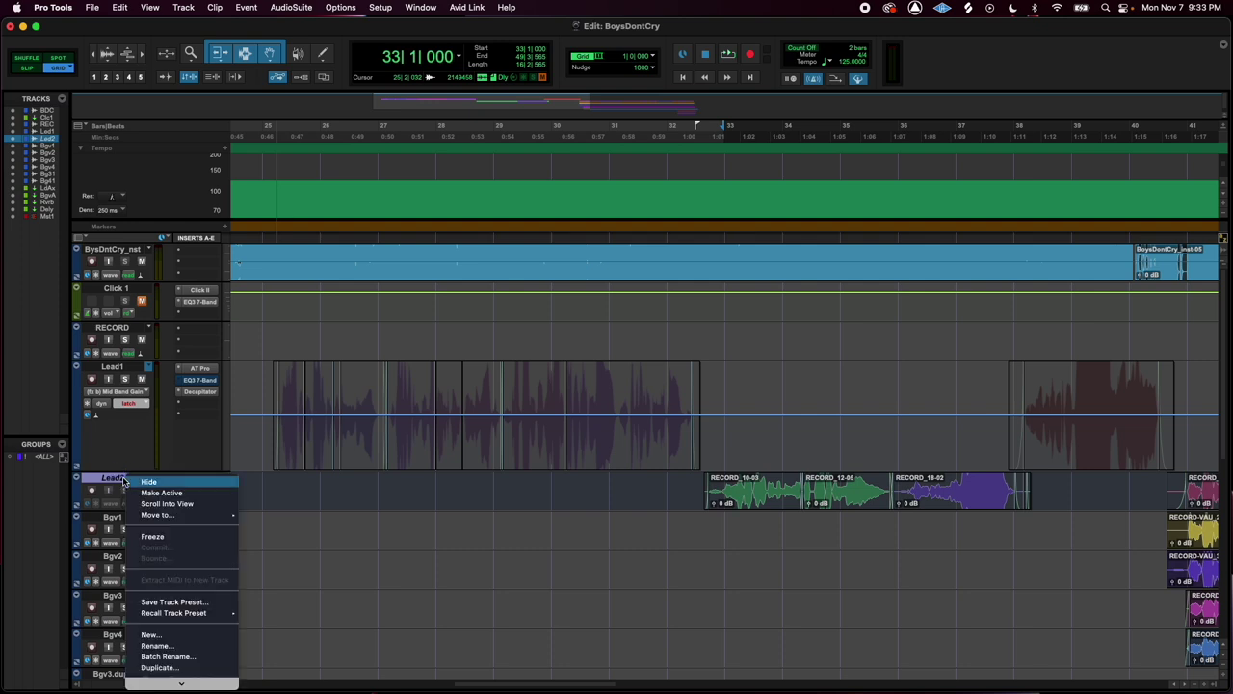
pyautogui.click(161, 493)
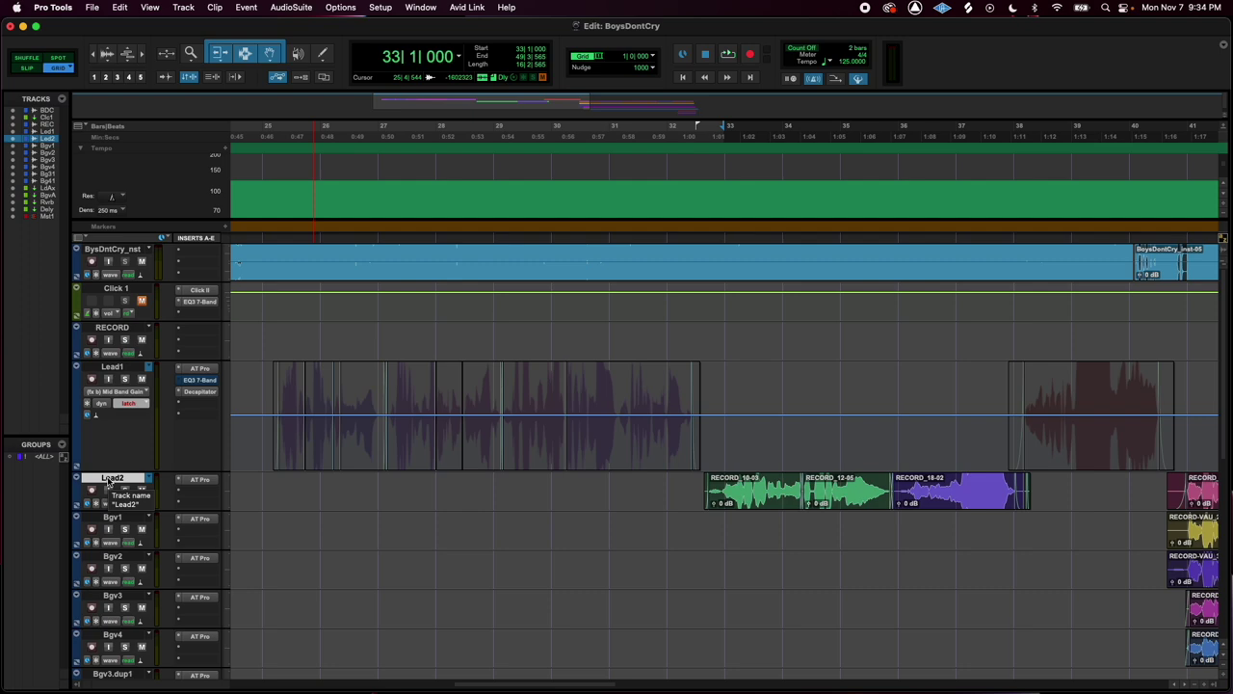
# Reset the Lead2 volume fader to its default level in the Mix window and return to the Edit window
pyautogui.press('super+equal')
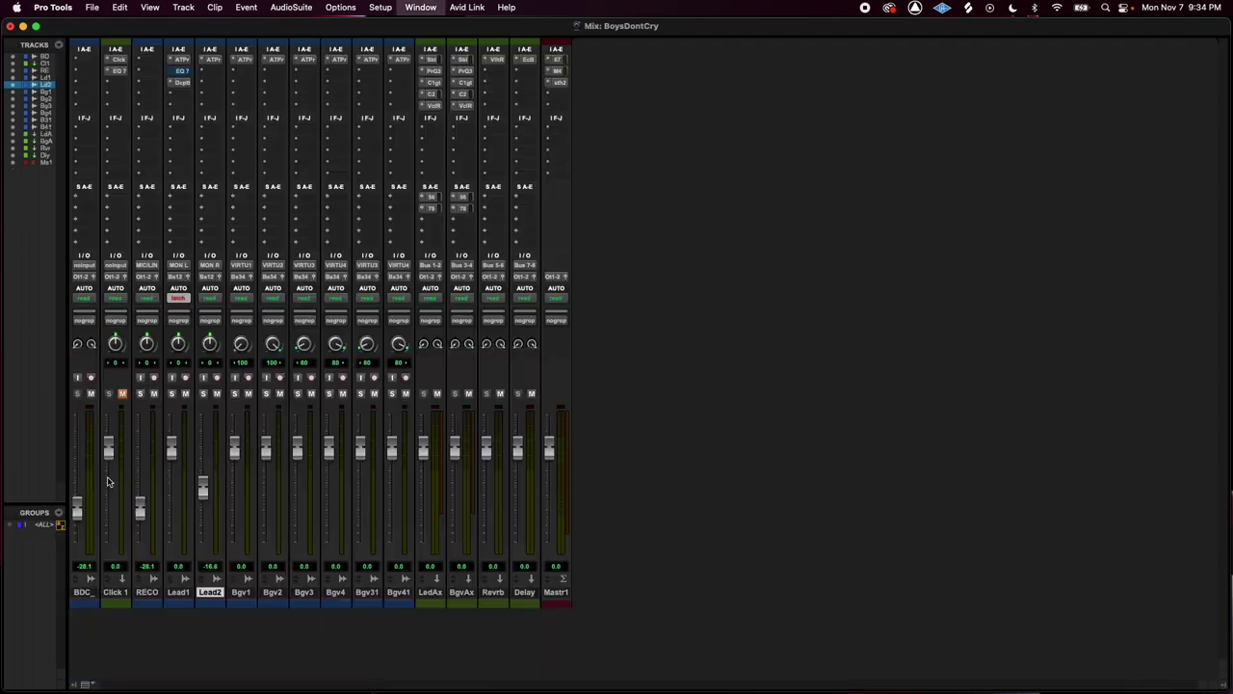
pyautogui.keyDown('alt'); pyautogui.click(203, 491); pyautogui.keyUp('alt')
pyautogui.press('super+equal')
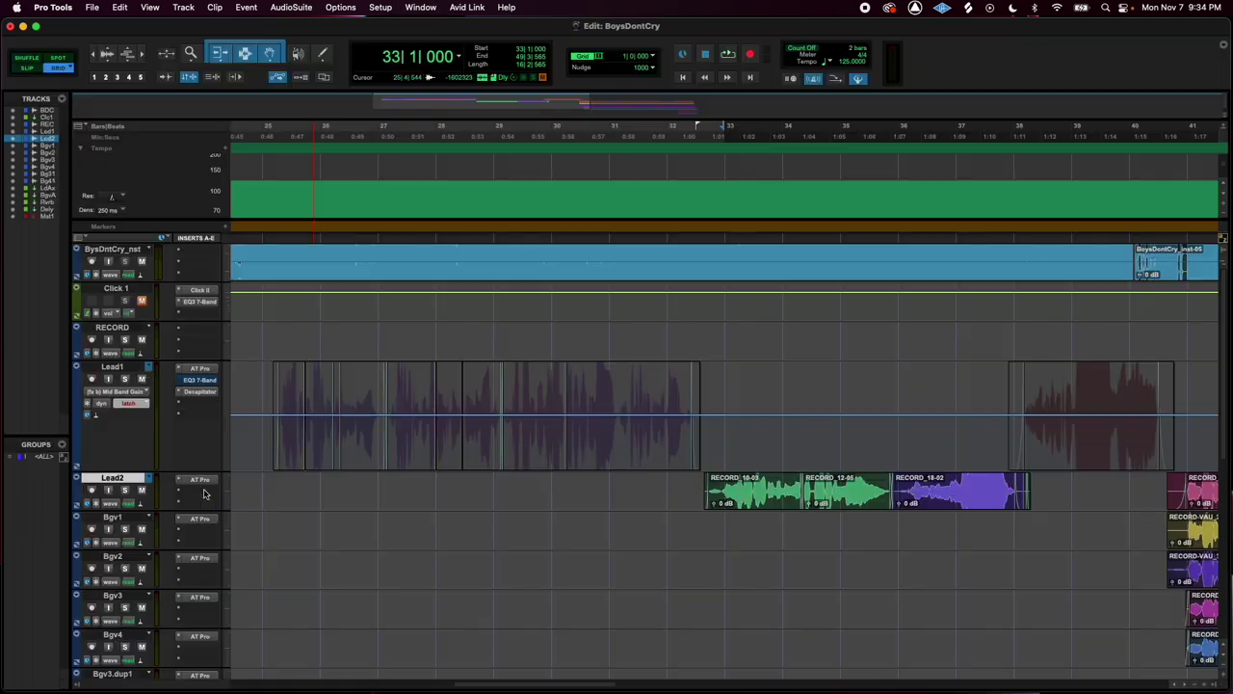
# Commit Lead2 offline with clips consolidated, Volume and Mute and Pan automation rendered, and Source Tracks set to Do Nothing
pyautogui.rightClick(131, 480)
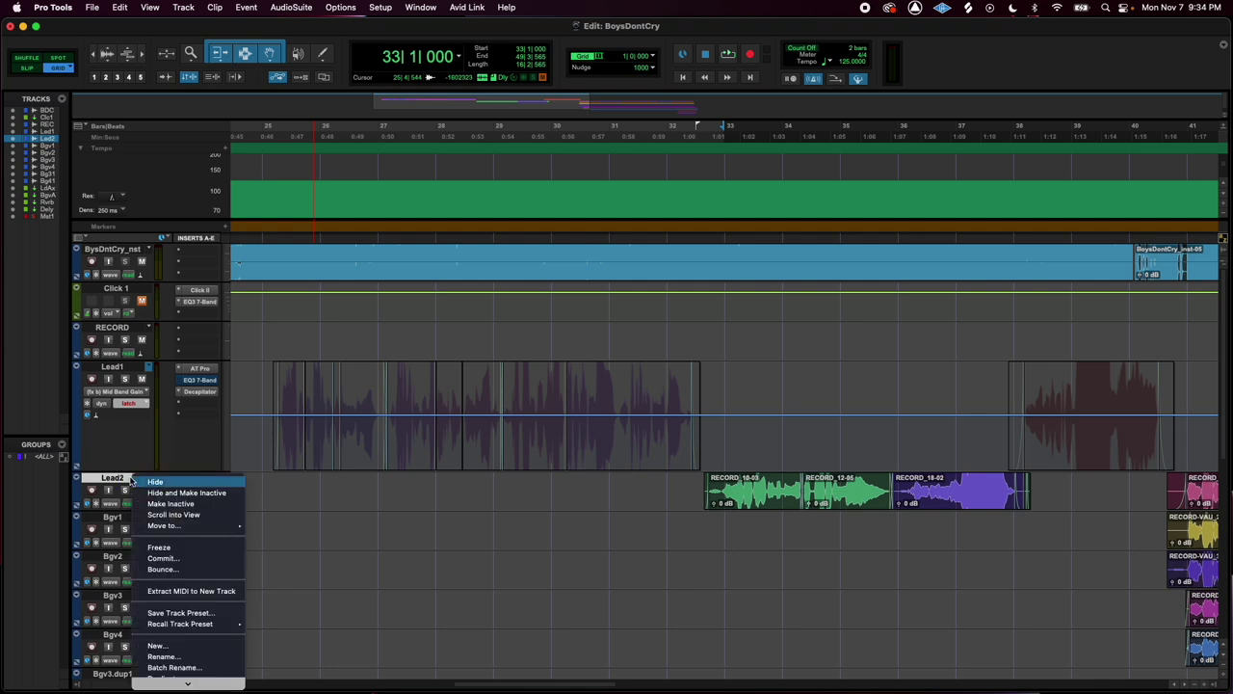
pyautogui.click(163, 558)
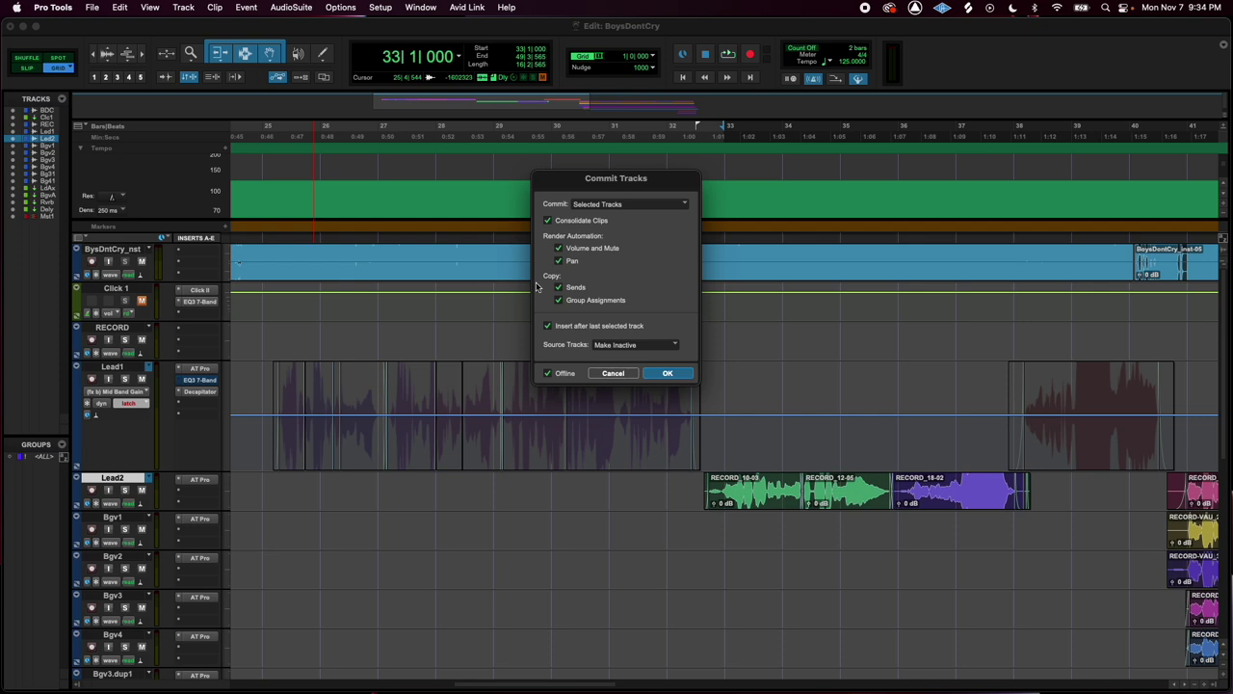
pyautogui.click(663, 344)
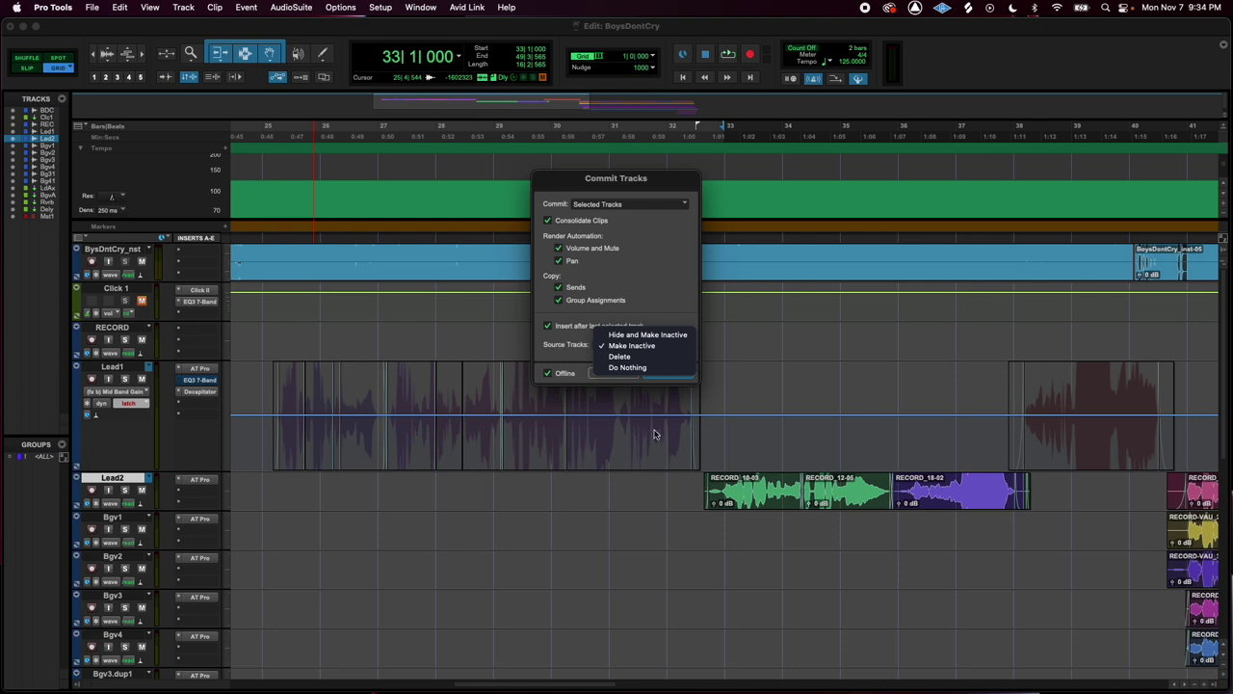
pyautogui.click(622, 368)
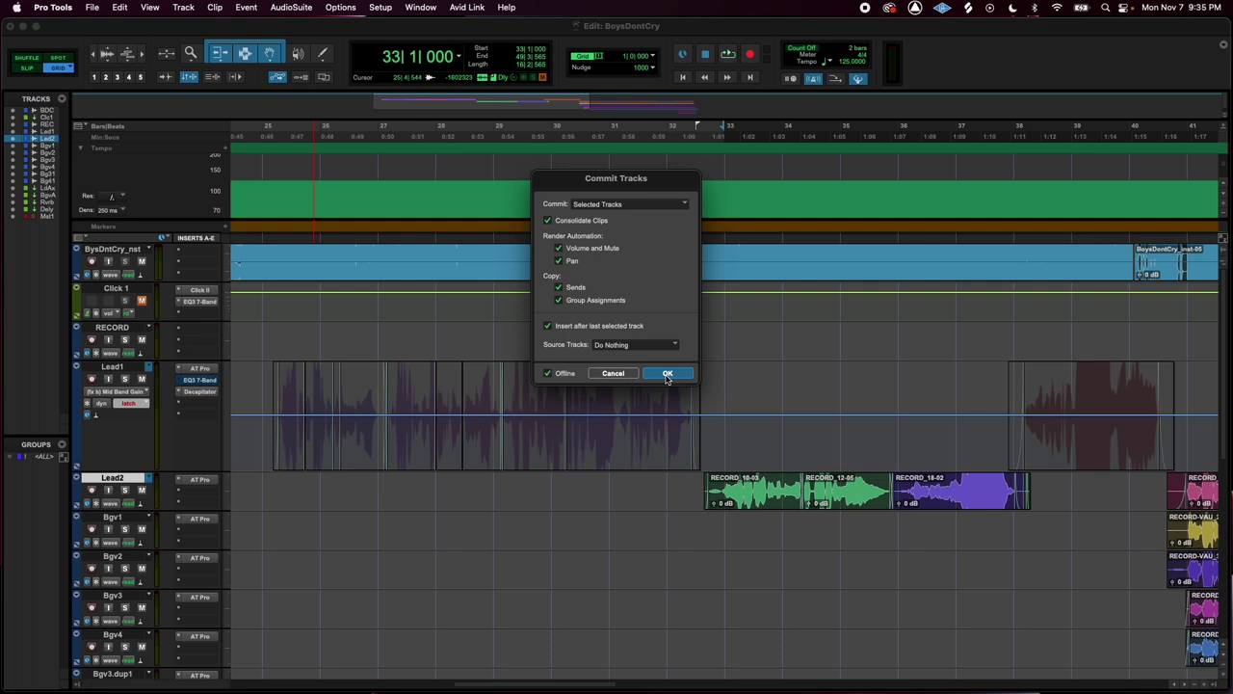
pyautogui.click(667, 374)
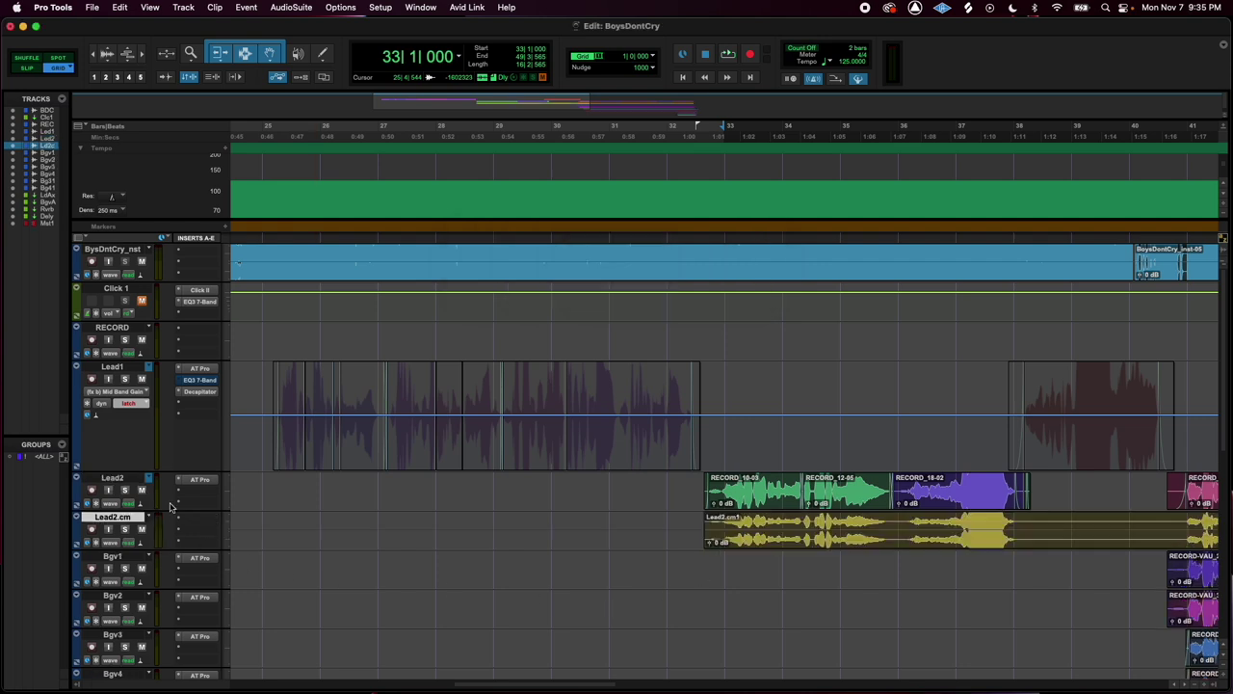
# Play back from the start of the committed Lead2 clip and inspect the Bgv1 and Bgv2 clips further along the timeline
pyautogui.click(738, 531)
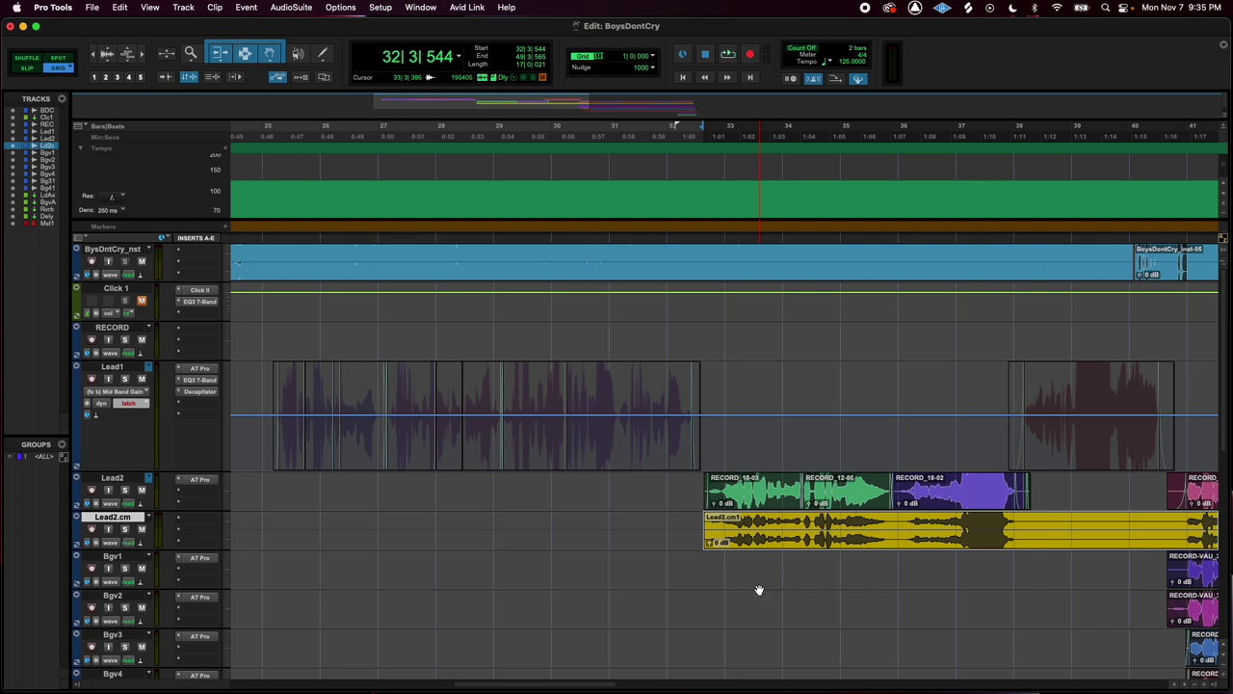
pyautogui.press('space')
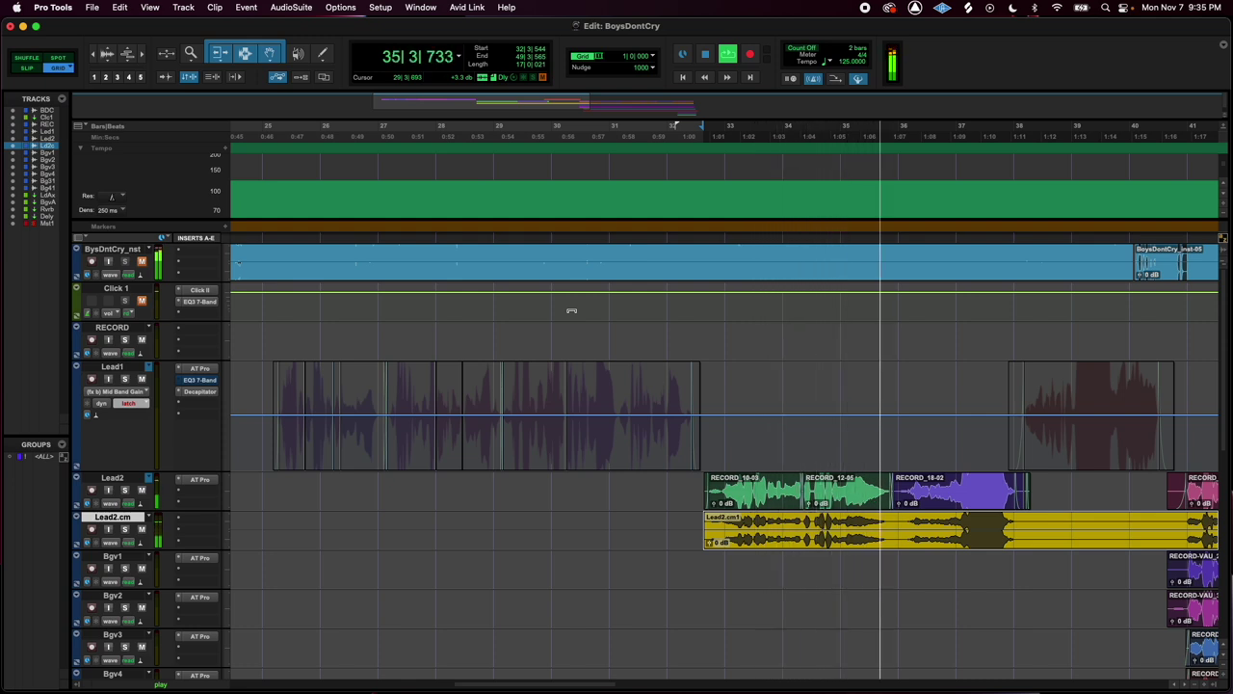
pyautogui.press('space')
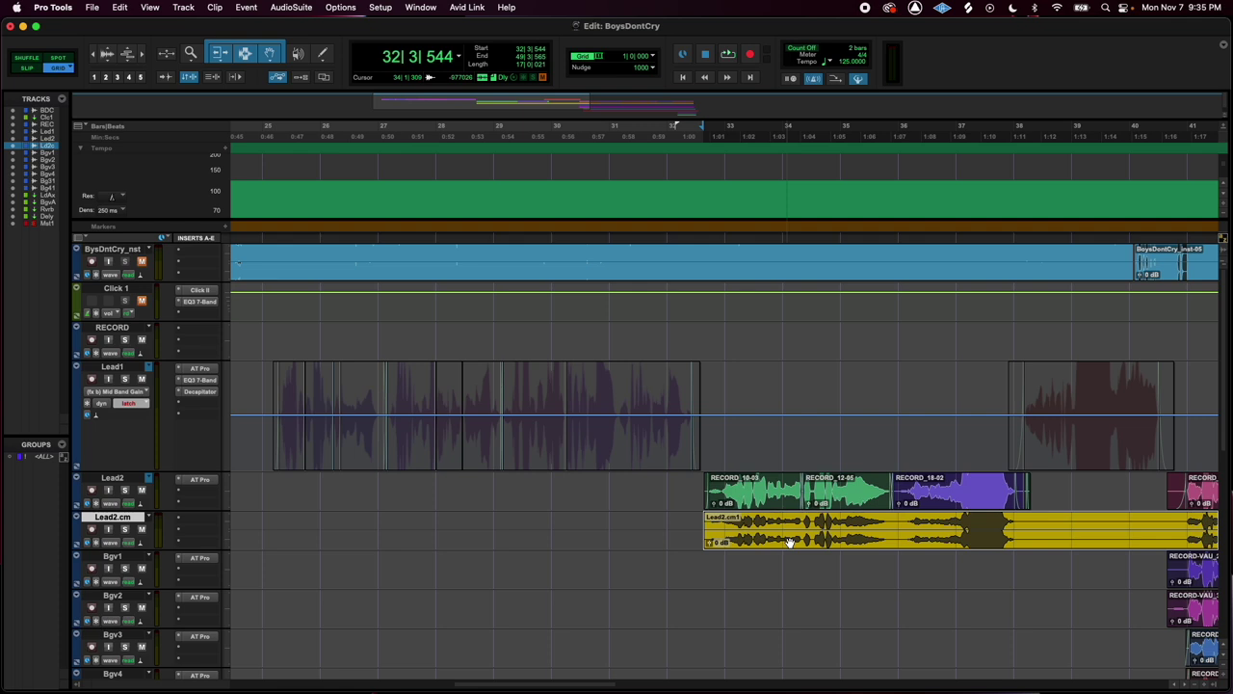
pyautogui.hscroll(6, 795, 543)
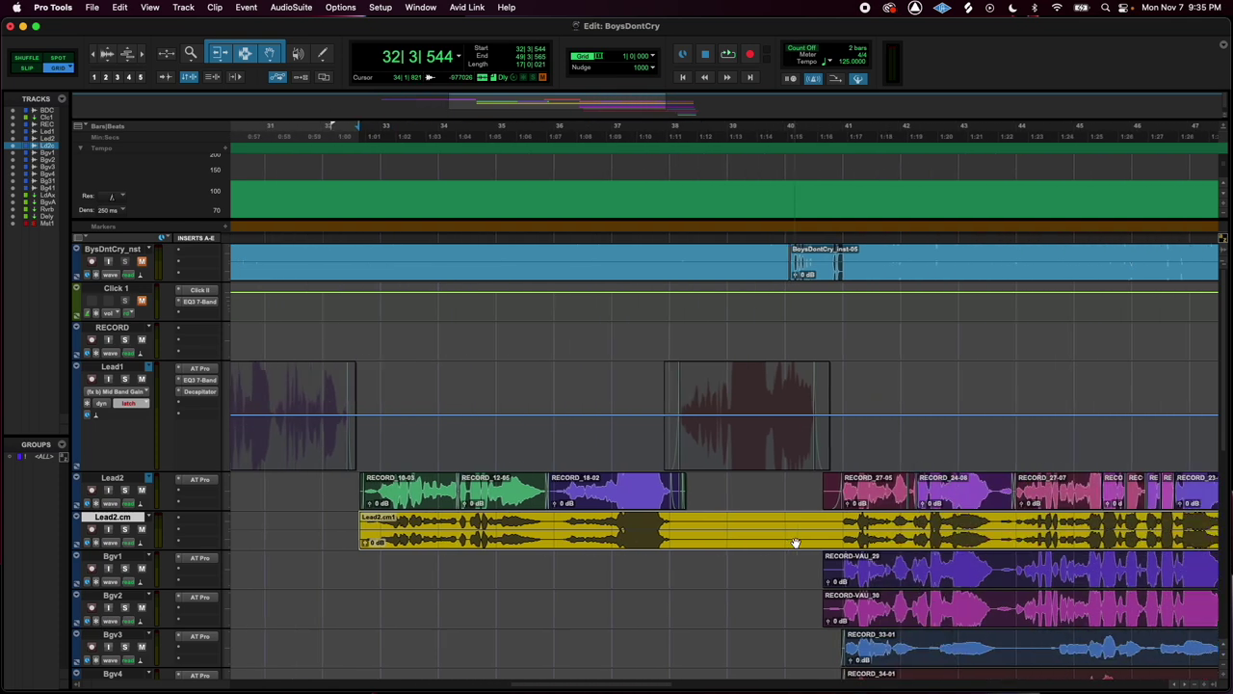
pyautogui.click(964, 583)
pyautogui.click(964, 615)
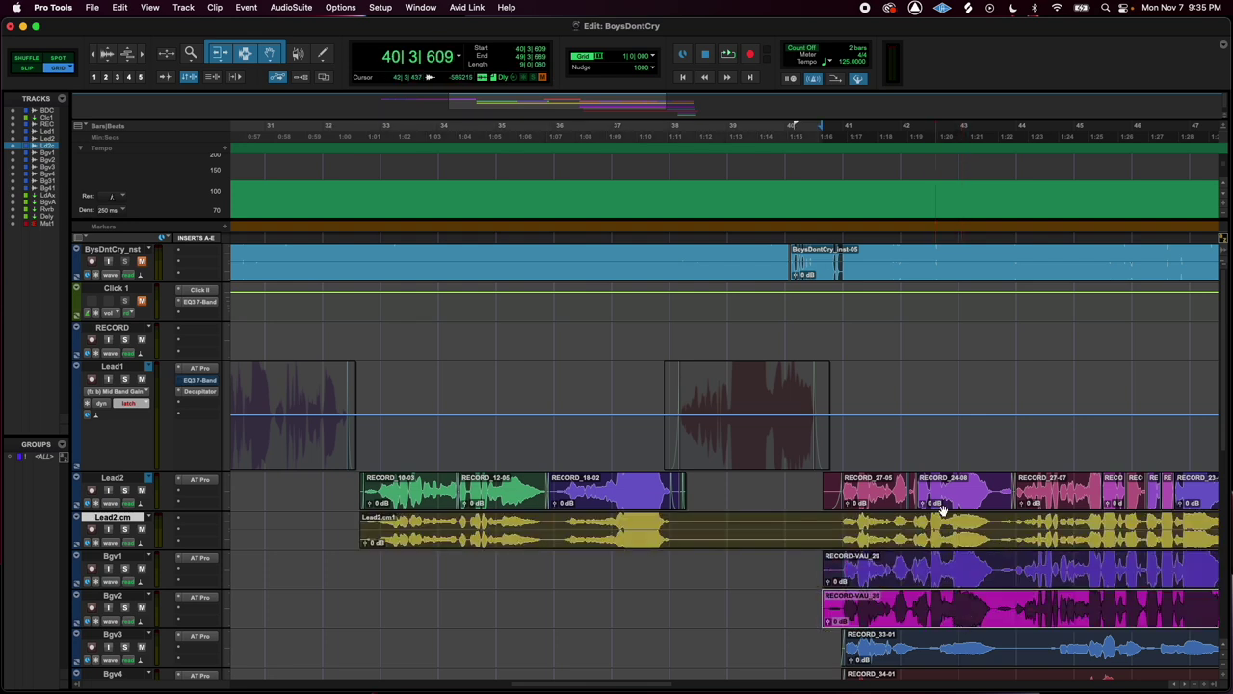
# Hide the original Lead2 track and make it inactive
pyautogui.click(133, 478)
pyautogui.rightClick(133, 478)
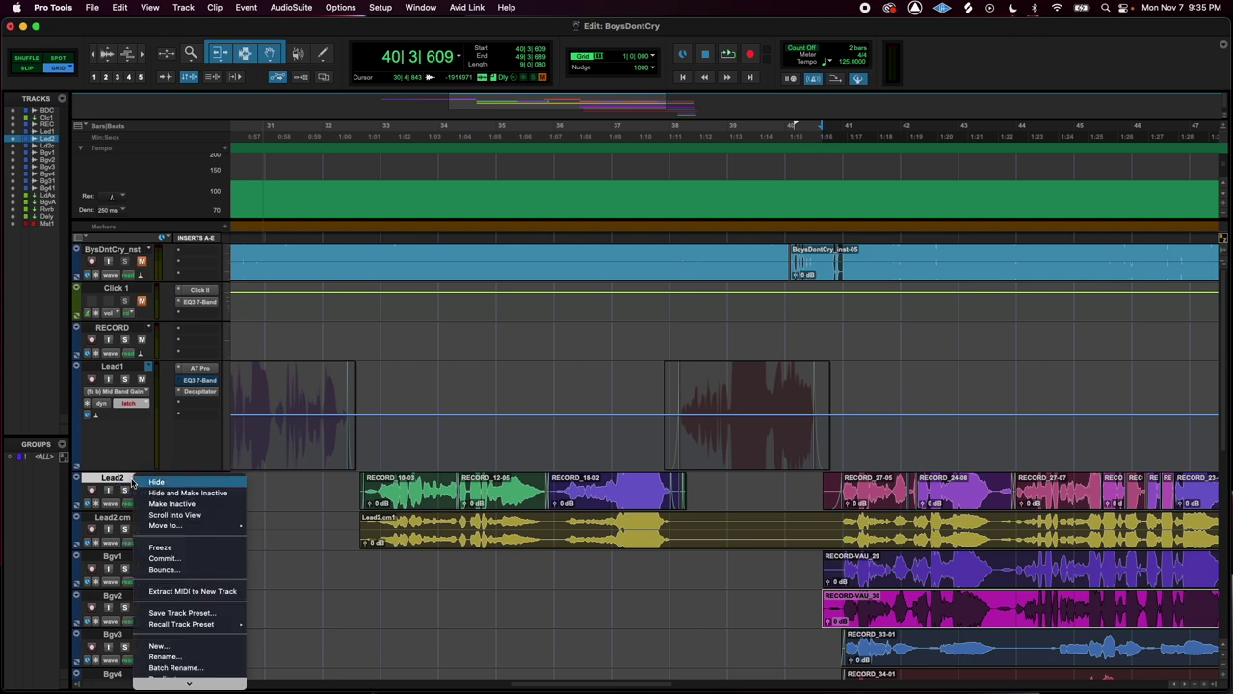
pyautogui.click(193, 494)
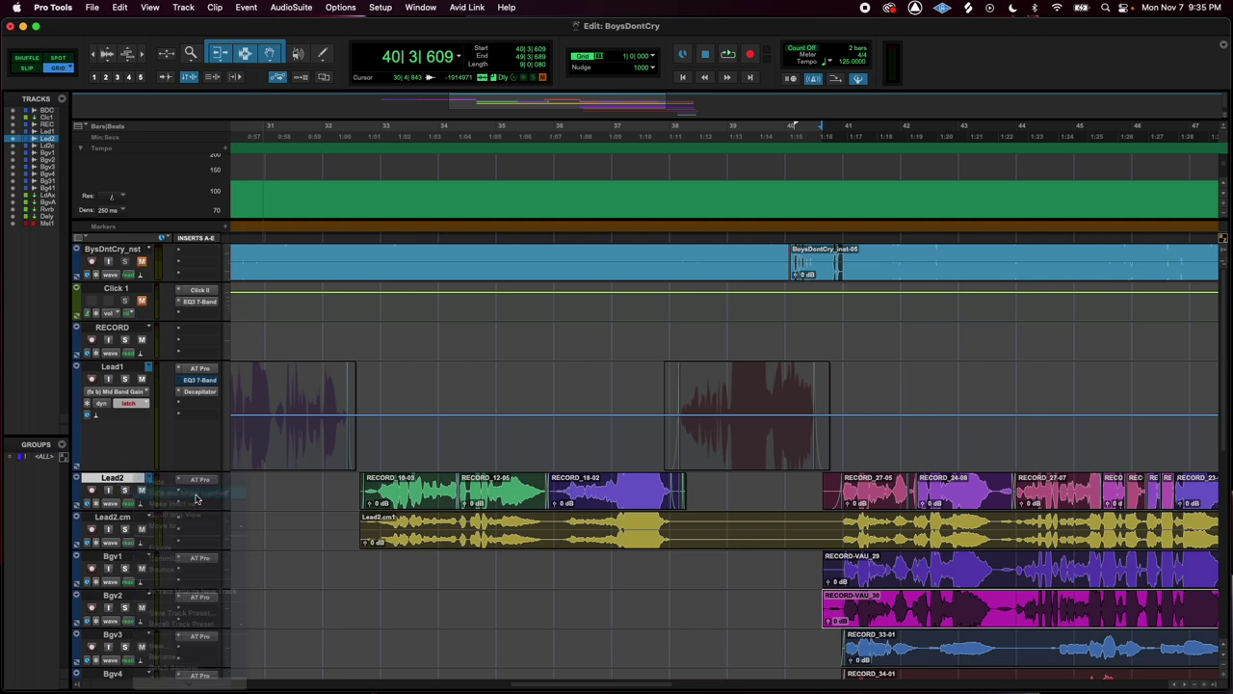
# Try trimming the start of the Lead2.cm clip to bar 33 and undo the trim
pyautogui.moveTo(362, 490); pyautogui.dragTo(385, 490)
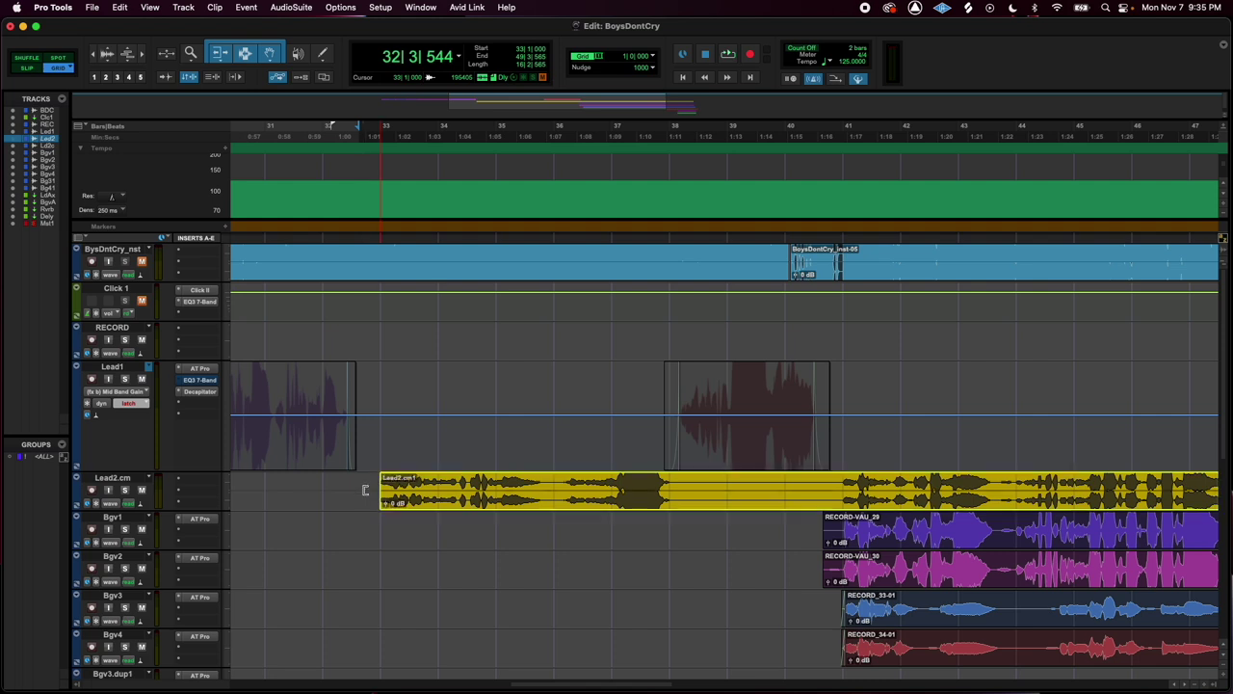
pyautogui.press('super+z')
pyautogui.click(356, 487)
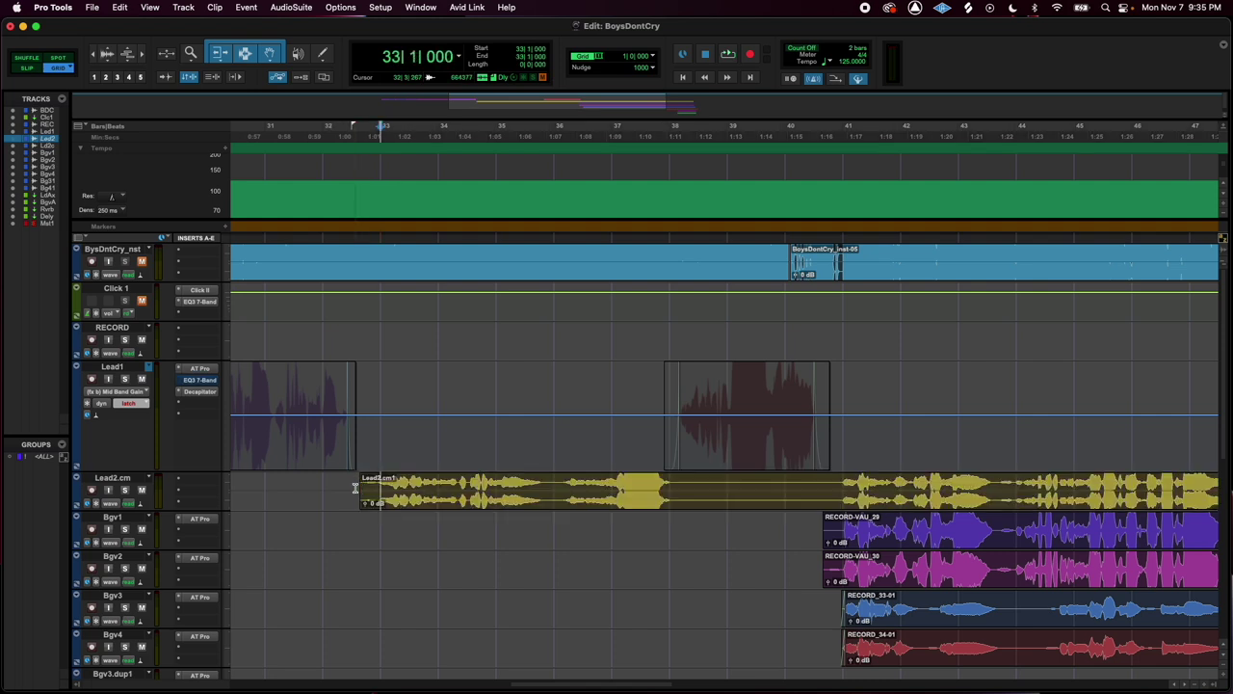
# Commit the tracks Bgv1 through Bgv4.dup1 together with volume, mute and pan automation rendered and Source Tracks set to Hide and Make Inactive
pyautogui.press('super+bracketleft')
pyautogui.press('super+bracketleft')
pyautogui.press('super+bracketleft')
pyautogui.click(125, 517)
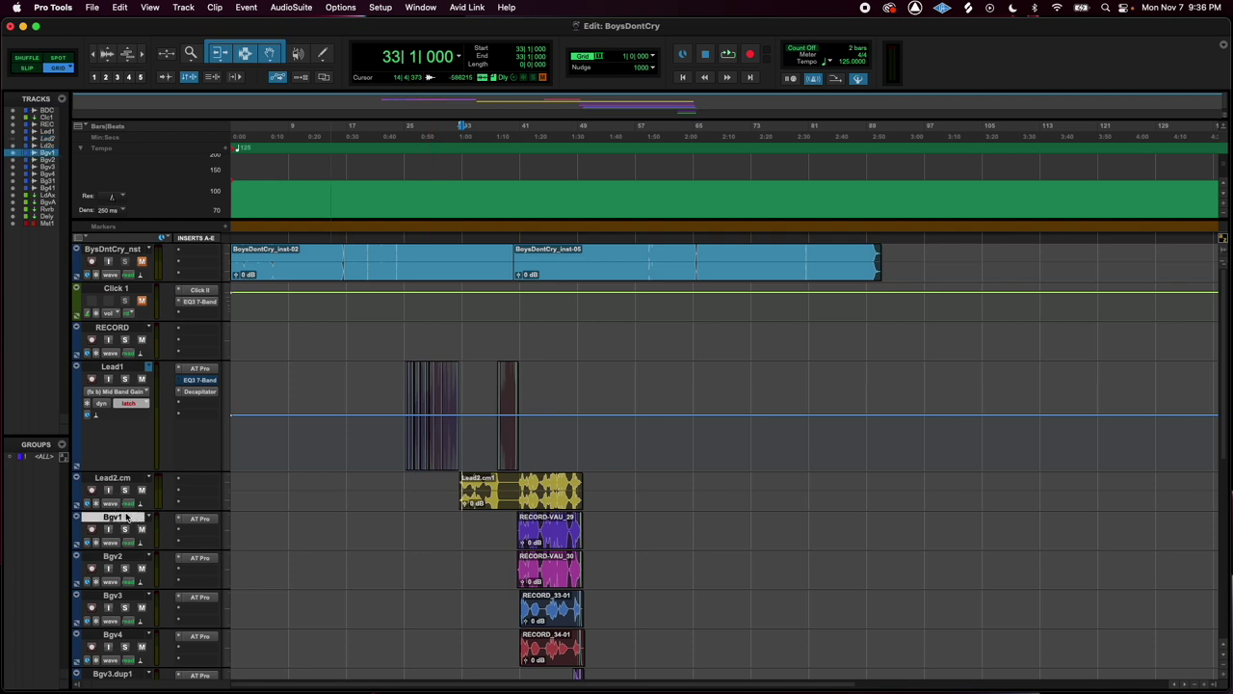
pyautogui.scroll(-3, 125, 518)
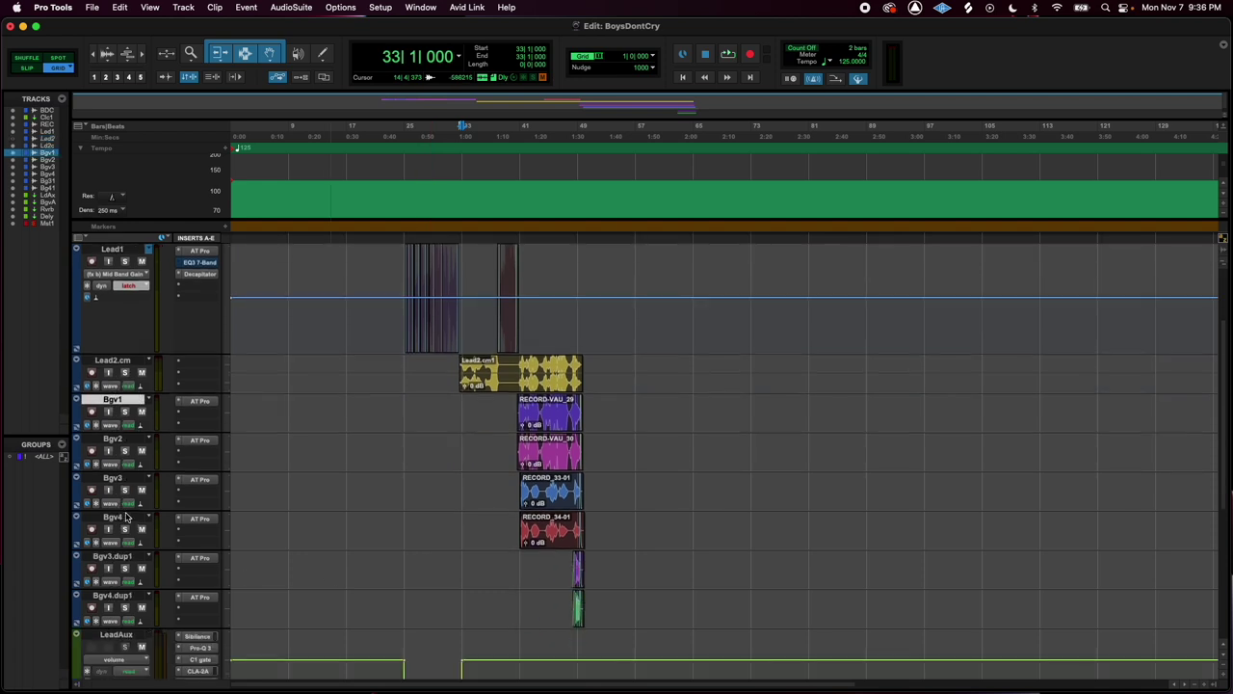
pyautogui.keyDown('shift'); pyautogui.click(124, 599); pyautogui.keyUp('shift')
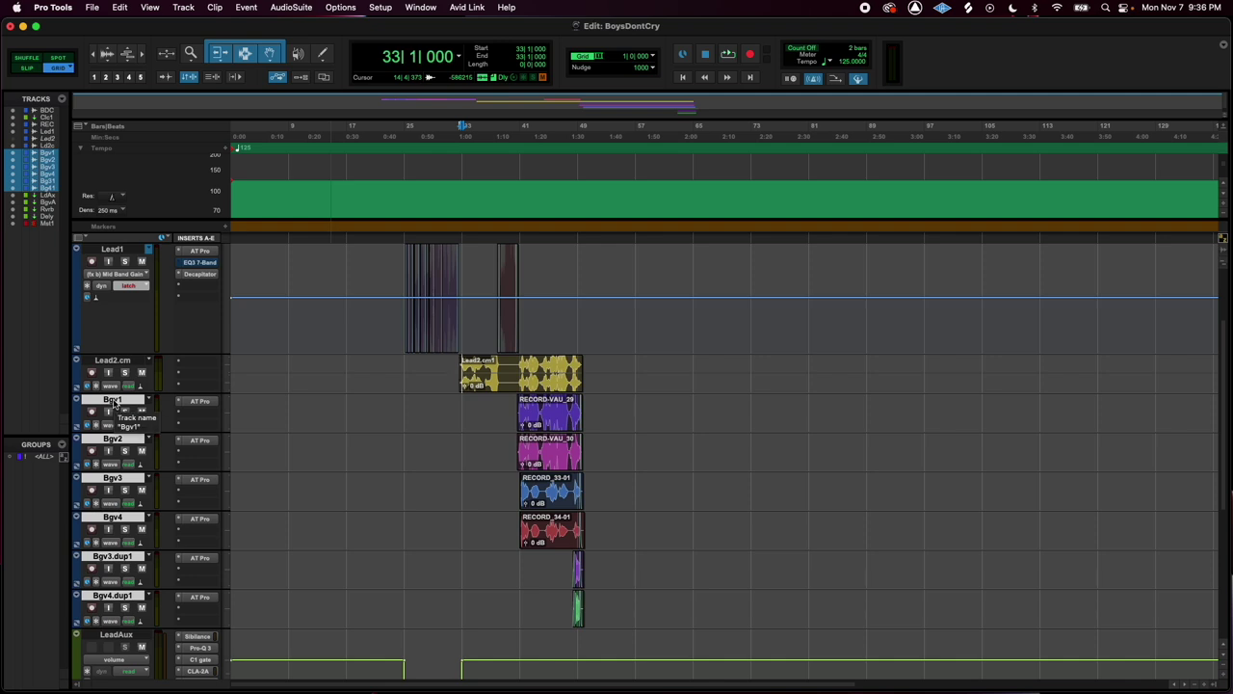
pyautogui.rightClick(114, 402)
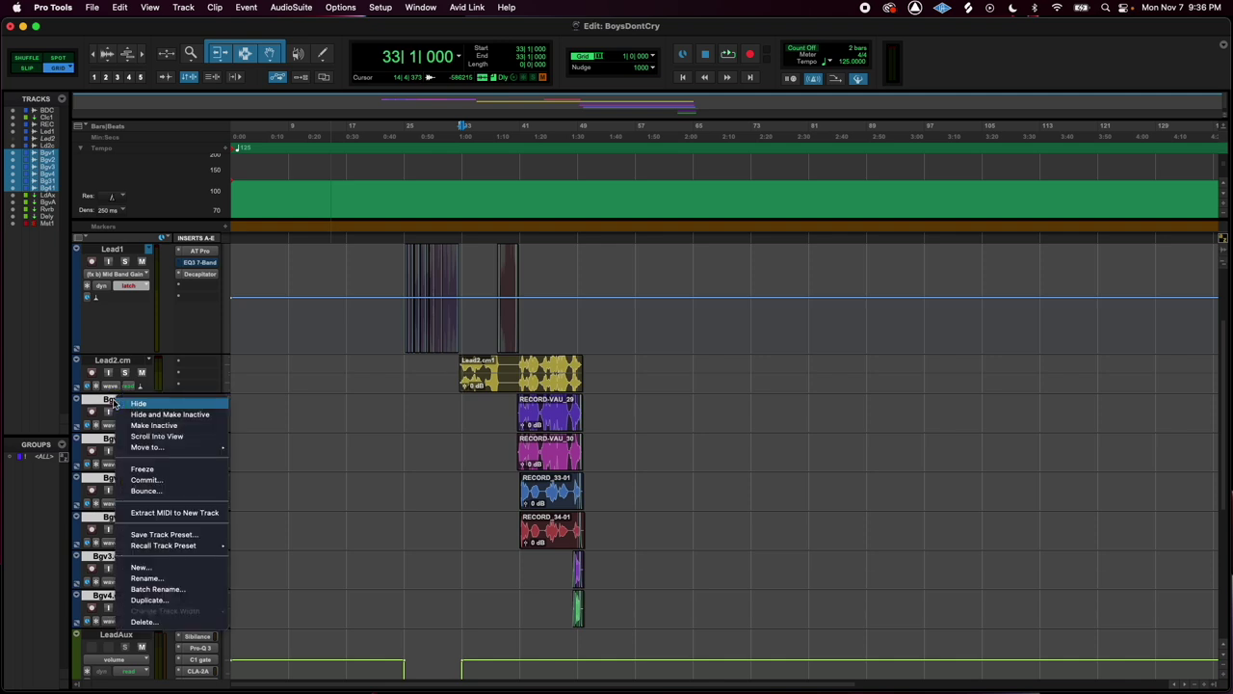
pyautogui.click(176, 482)
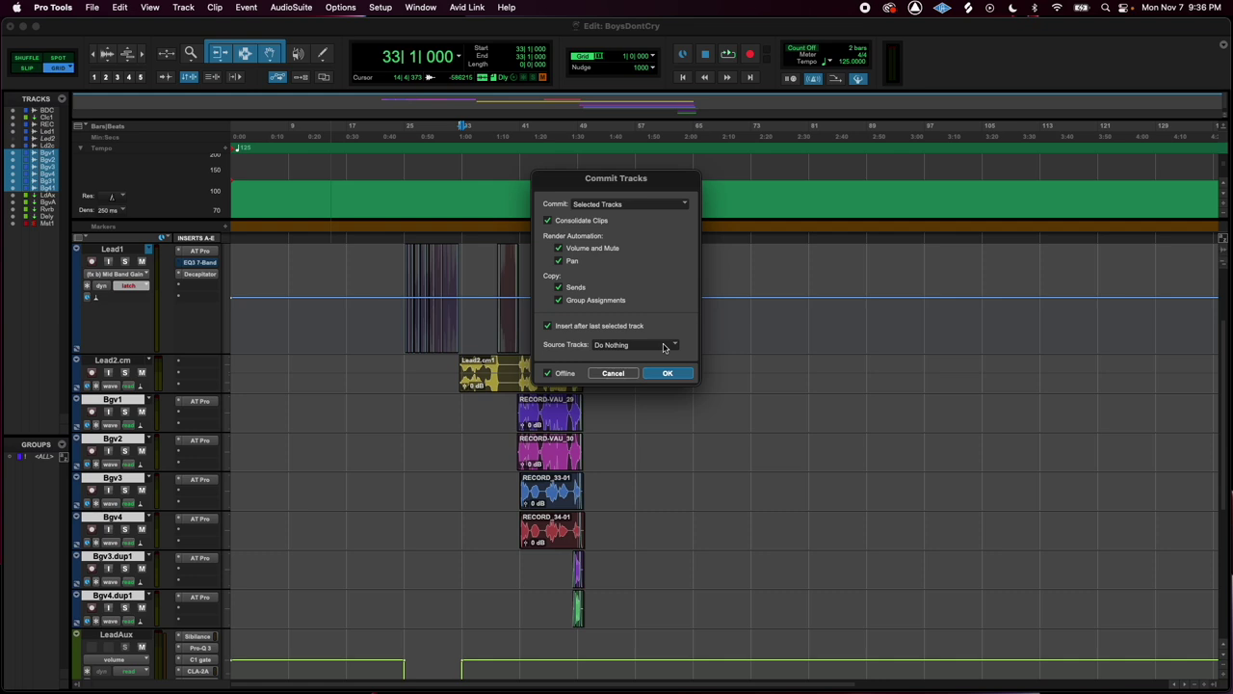
pyautogui.click(634, 344)
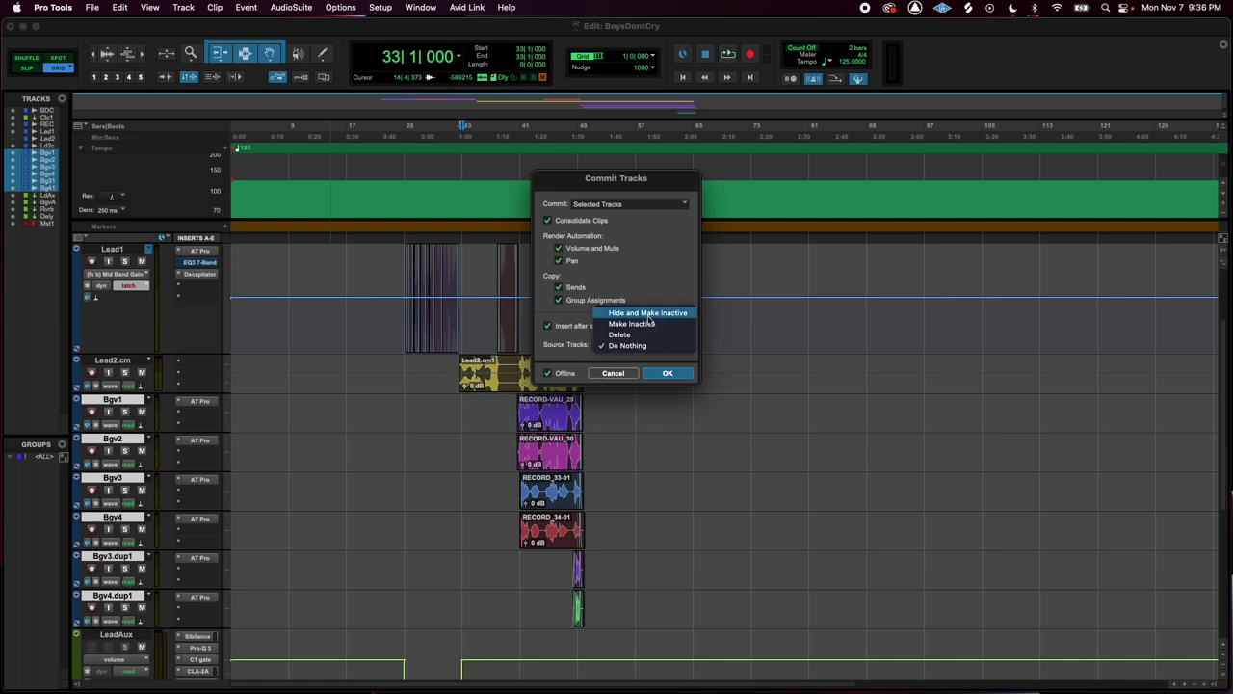
pyautogui.click(648, 313)
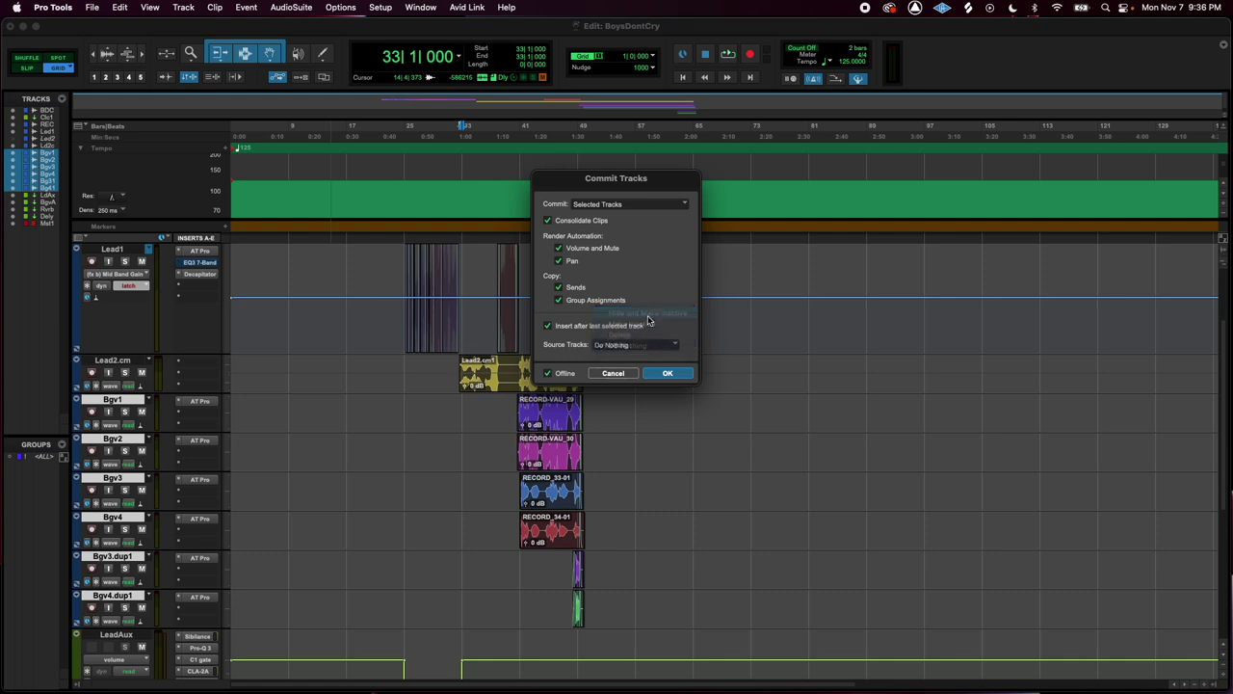
pyautogui.click(670, 374)
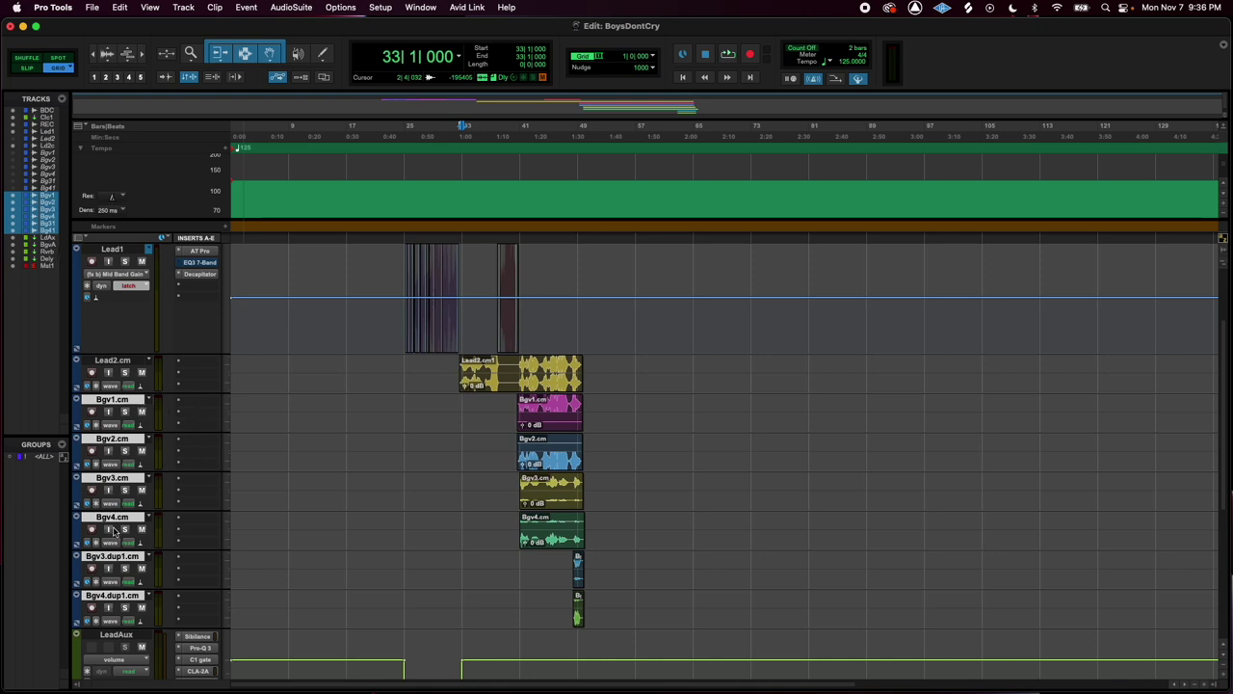
# Check the hidden Bgv4 source track in the track list and the Lead2.cm track's options, and select the Lead2.cm clip
pyautogui.click(48, 174)
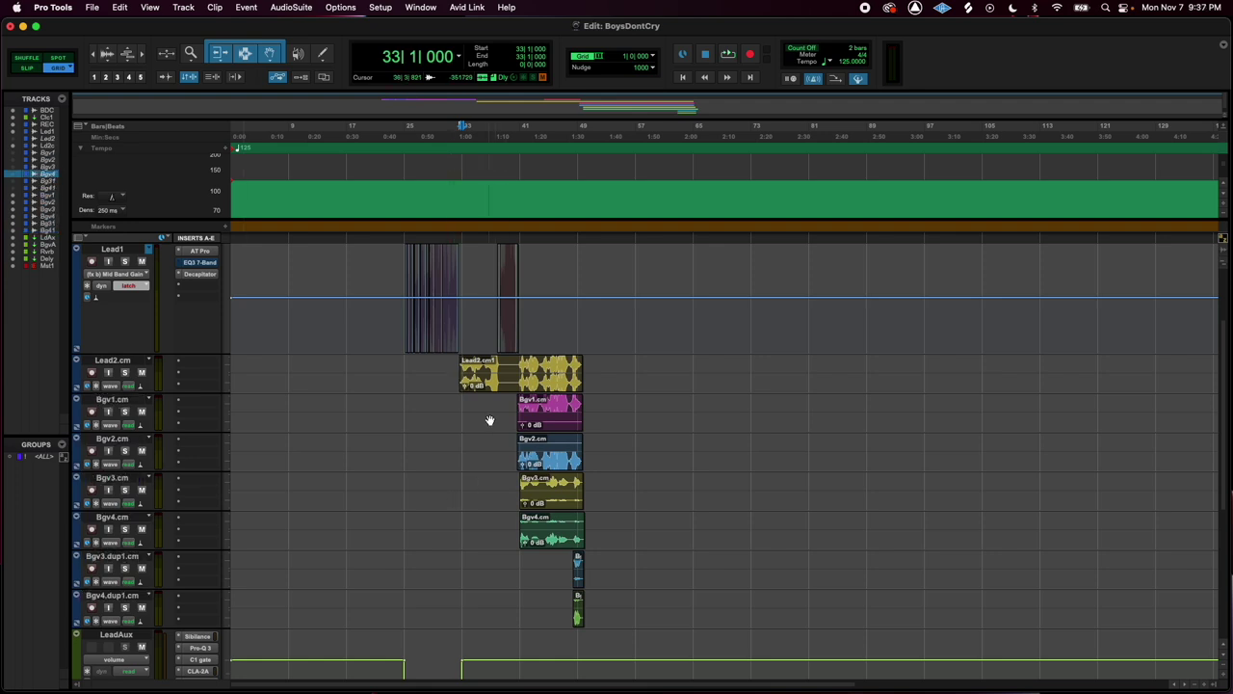
pyautogui.click(125, 363)
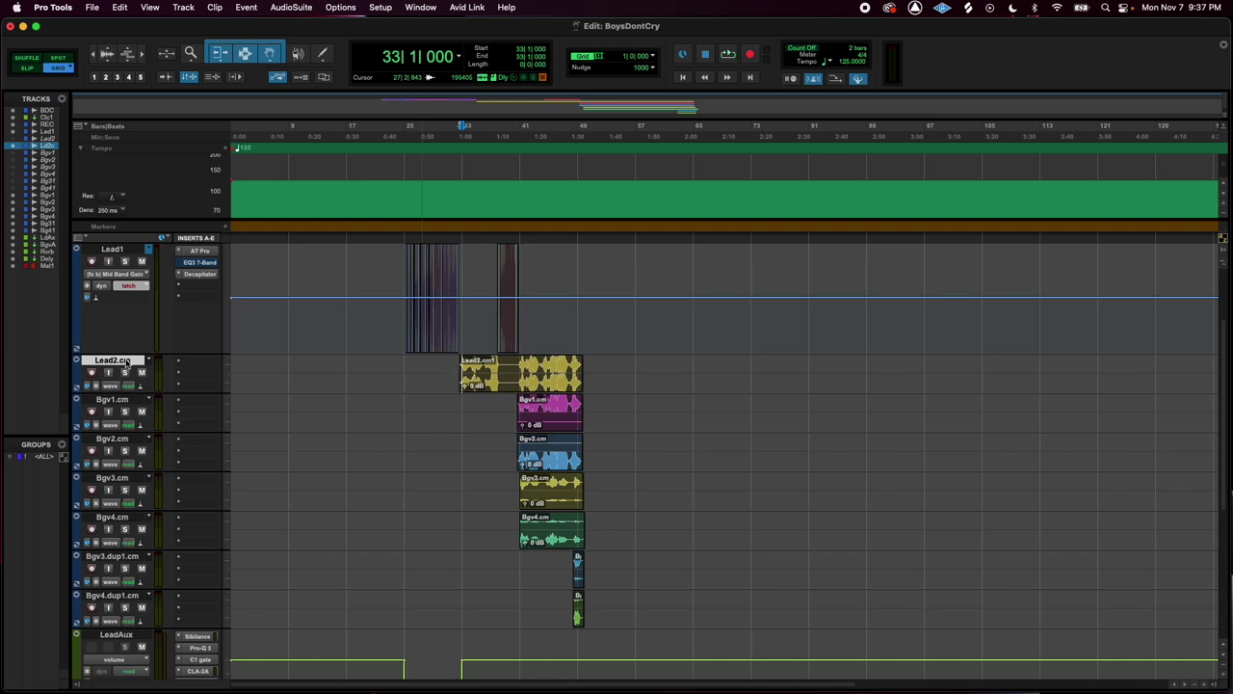
pyautogui.rightClick(125, 364)
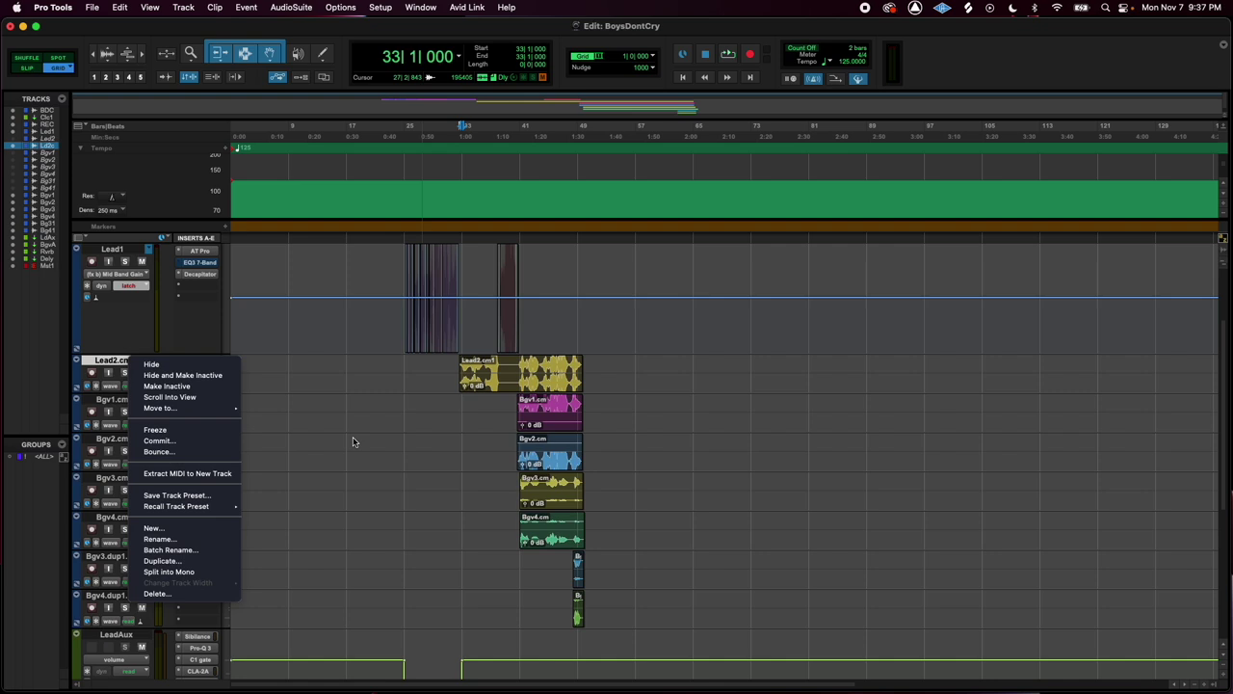
pyautogui.click(353, 441)
pyautogui.click(555, 388)
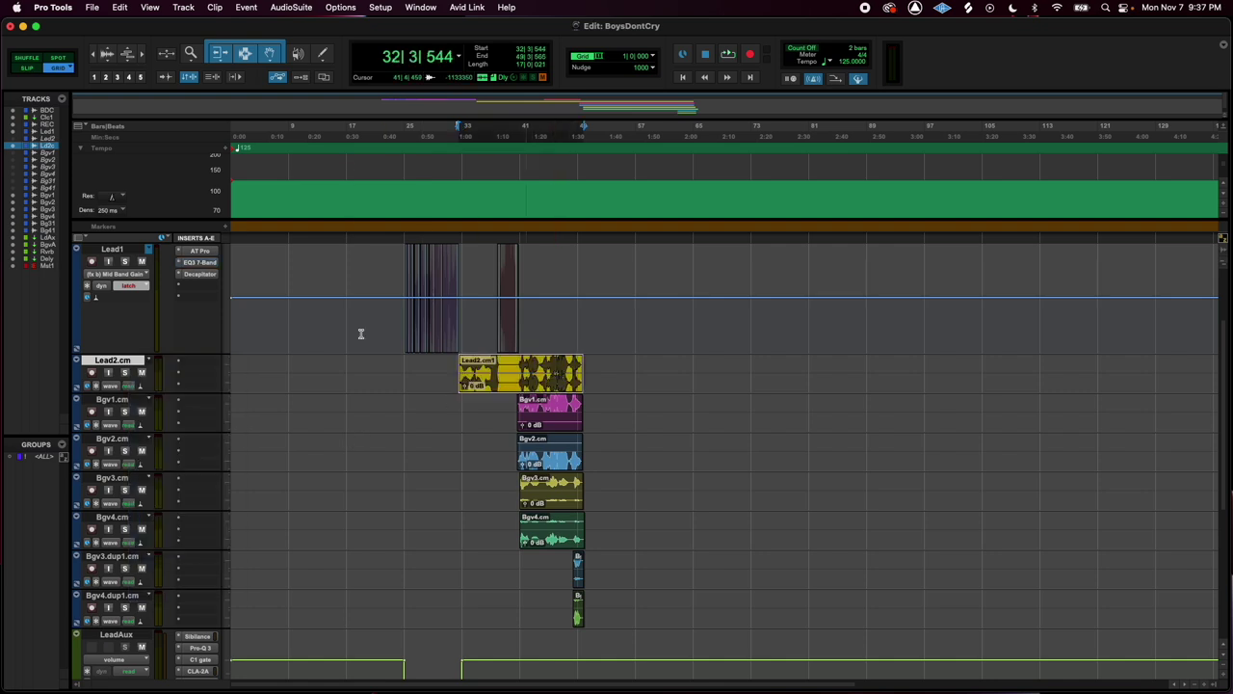
# Show all hidden tracks in the session and select the inactive Lead2 track
pyautogui.click(61, 98)
pyautogui.click(74, 103)
pyautogui.click(115, 359)
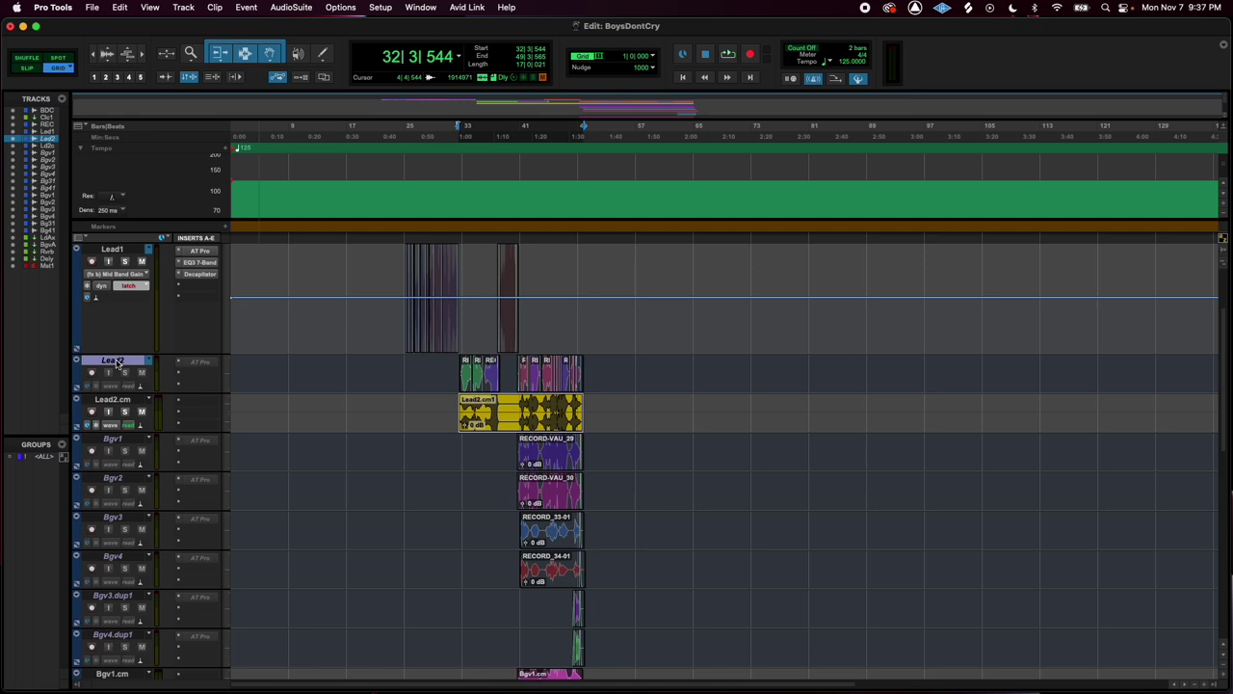
# Make the Lead2 track active and select its clips from bar 31 to bar 51
pyautogui.rightClick(116, 363)
pyautogui.click(152, 375)
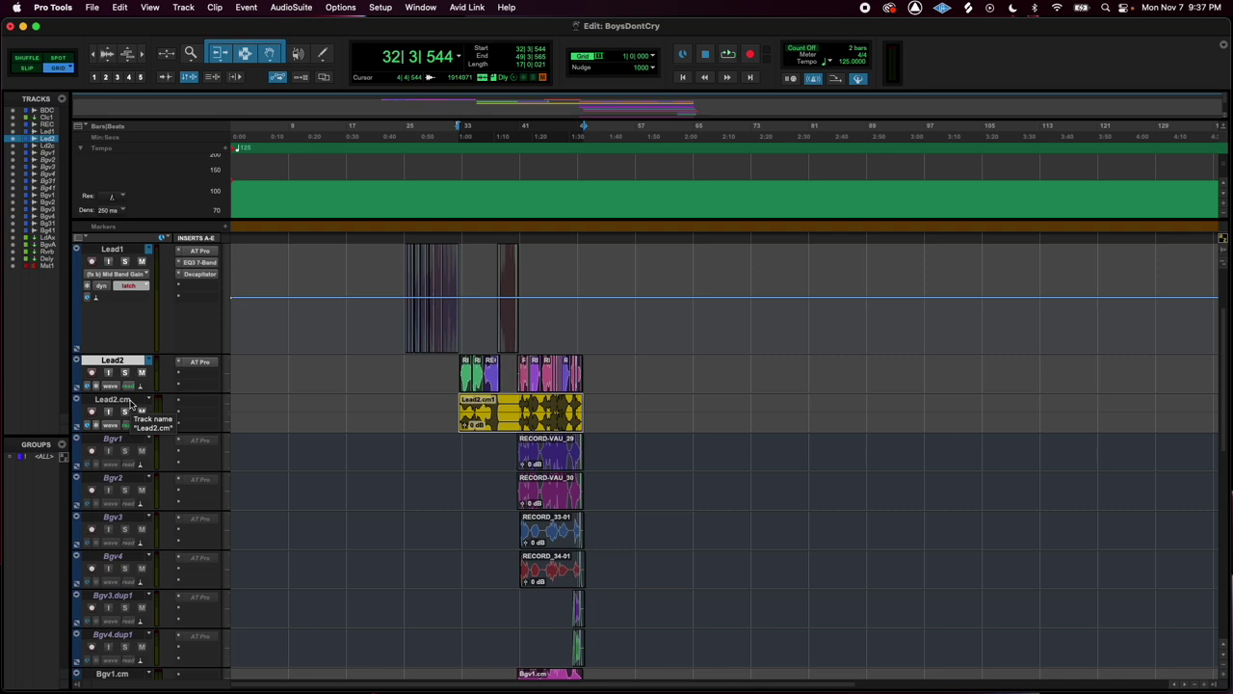
pyautogui.moveTo(451, 371); pyautogui.dragTo(588, 373)
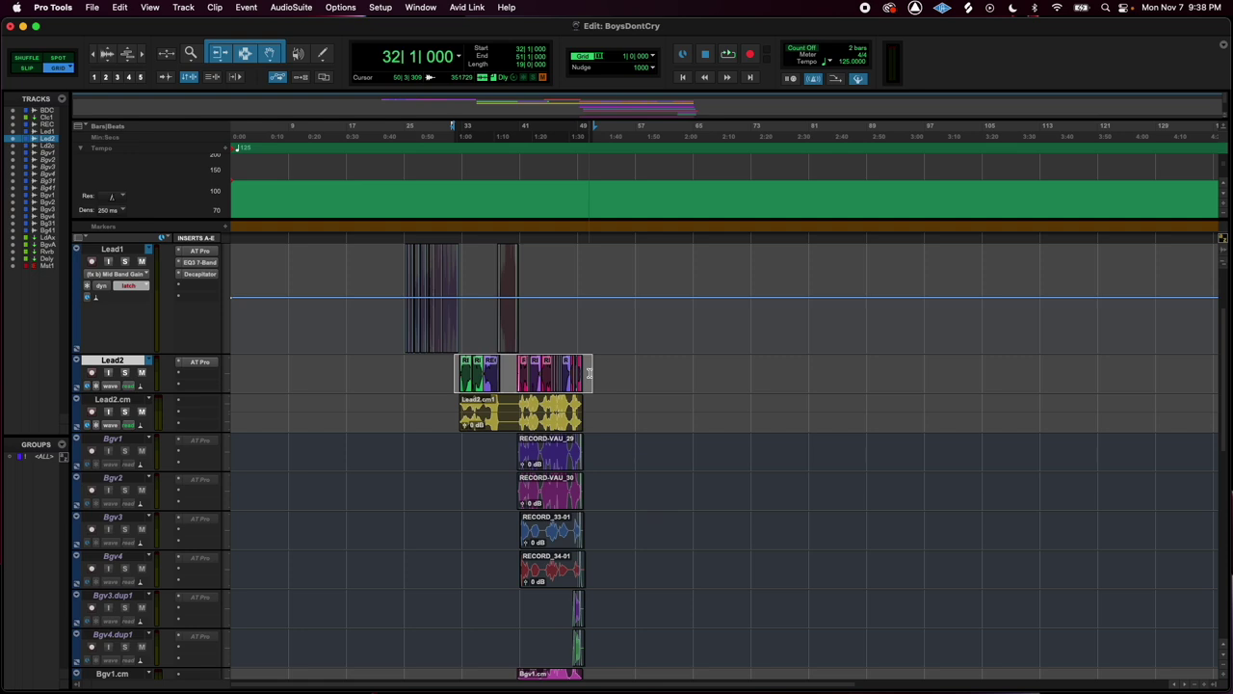
pyautogui.press('super+equal')
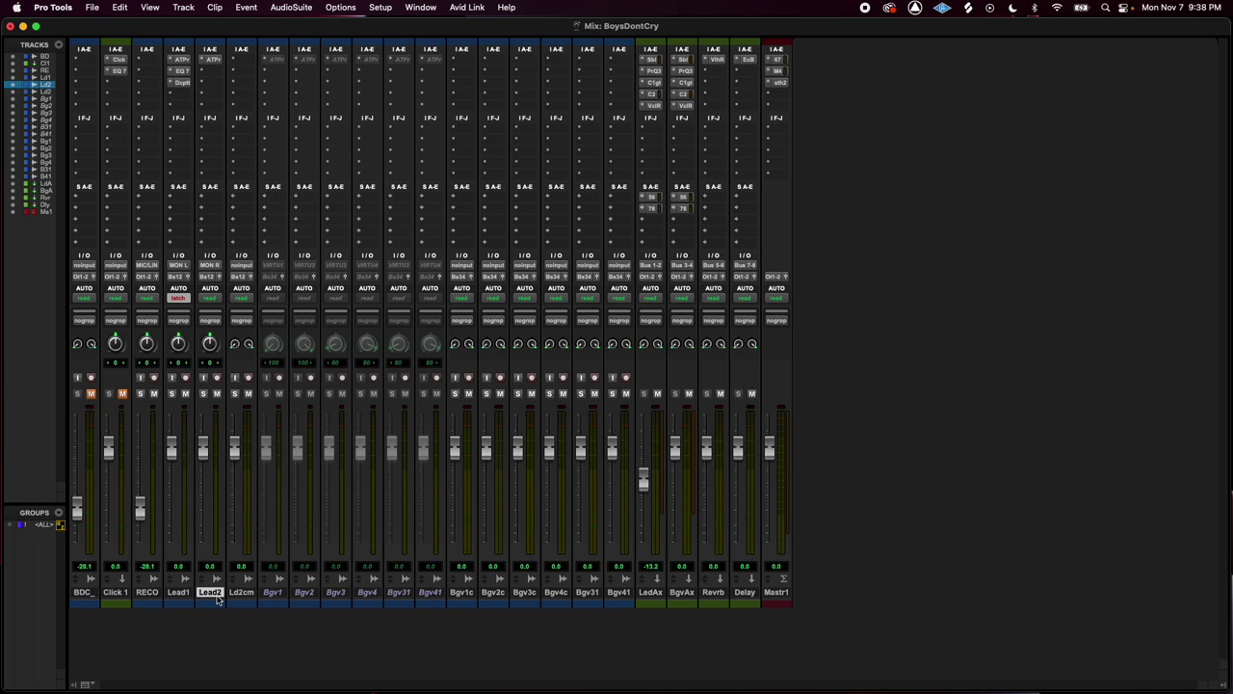
pyautogui.press('super+equal')
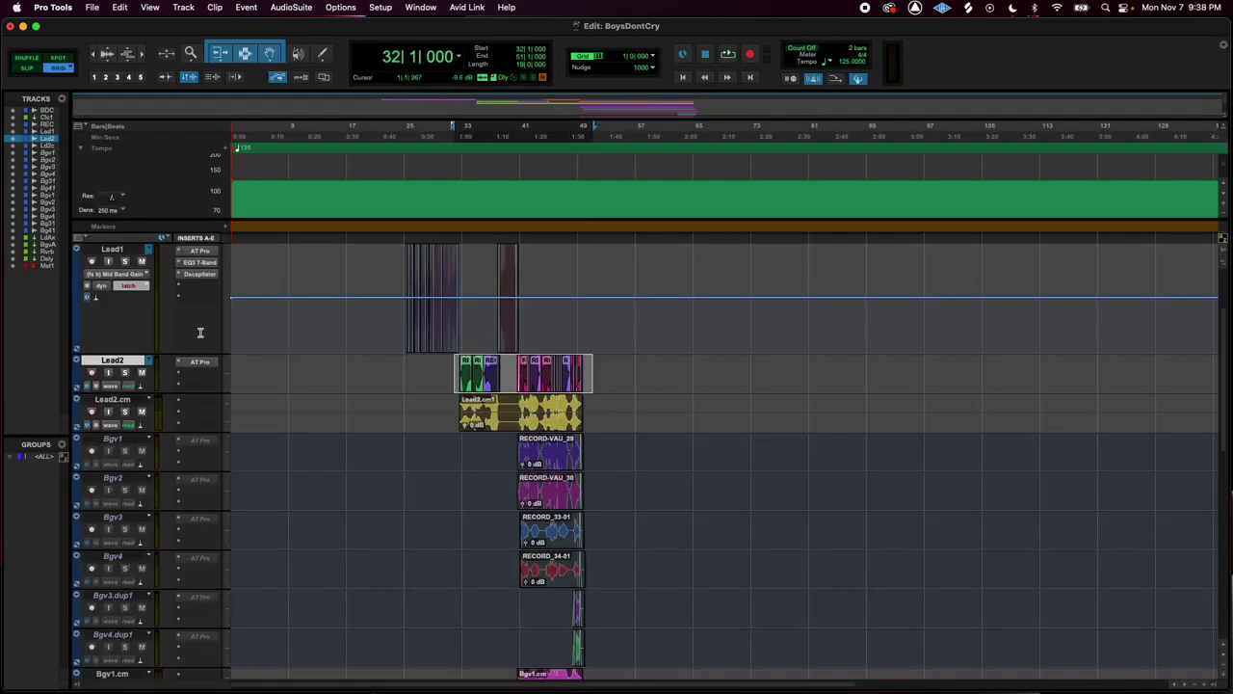
pyautogui.moveTo(449, 373); pyautogui.dragTo(593, 374)
# Create one new mono audio track below Lead2 and name it Print
pyautogui.press('super+shift+n')
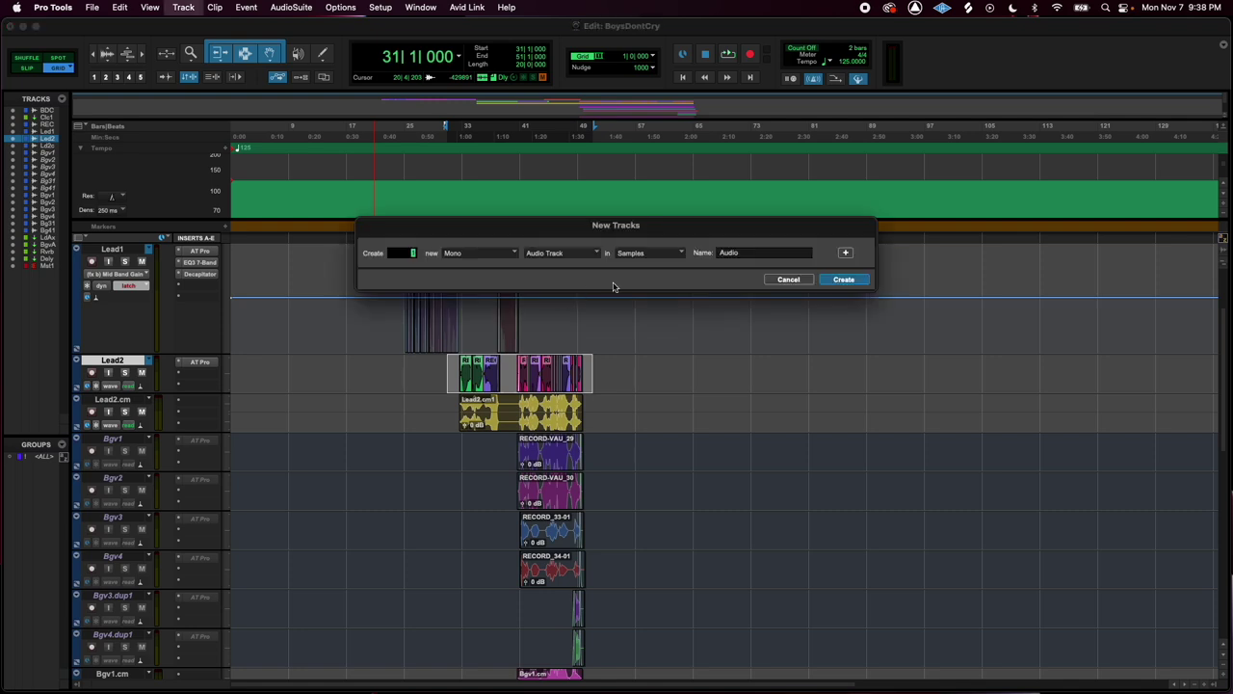
pyautogui.press('Return')
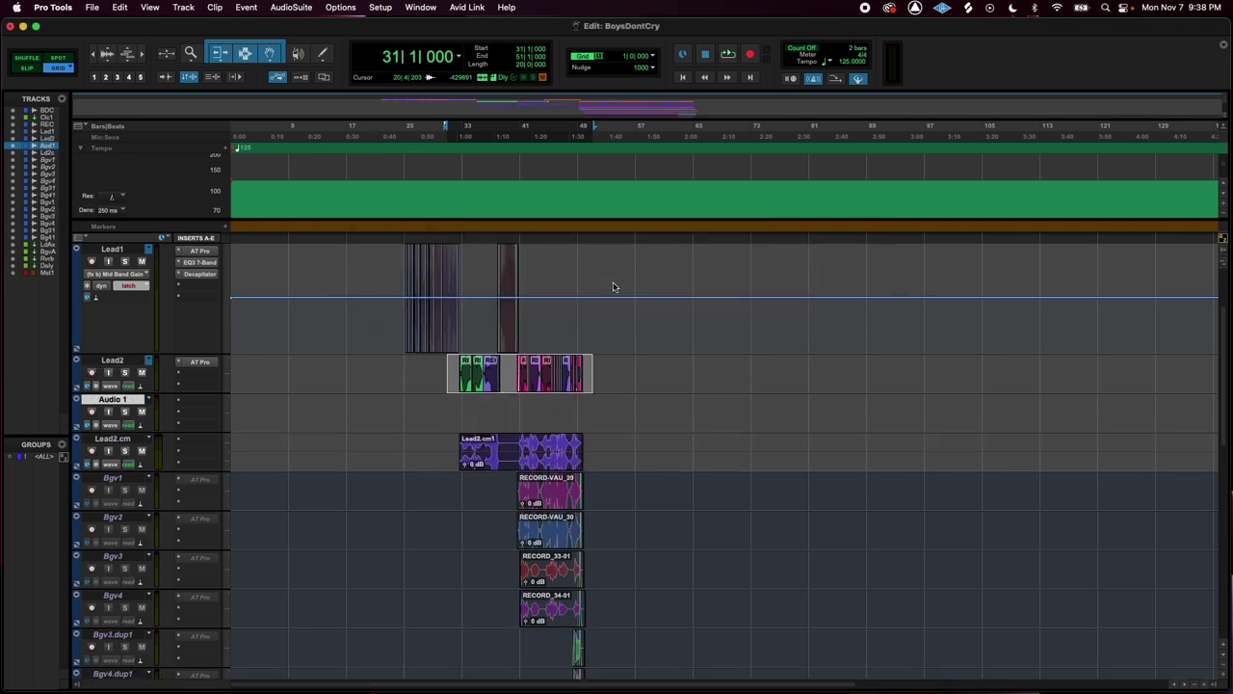
pyautogui.doubleClick(123, 399)
pyautogui.write('Pr')
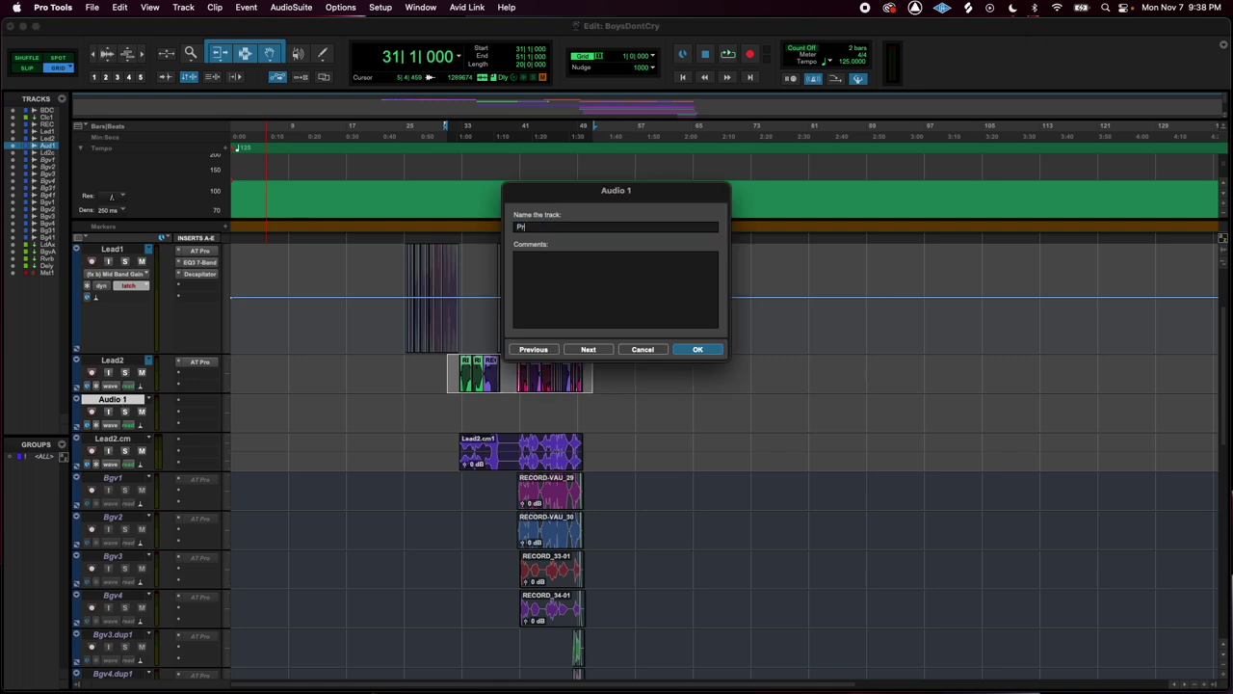
pyautogui.write('int')
pyautogui.press('Return')
# Route the output of the Lead2 track to Bus 31 (Mono) in the mixer
pyautogui.press('super+equal')
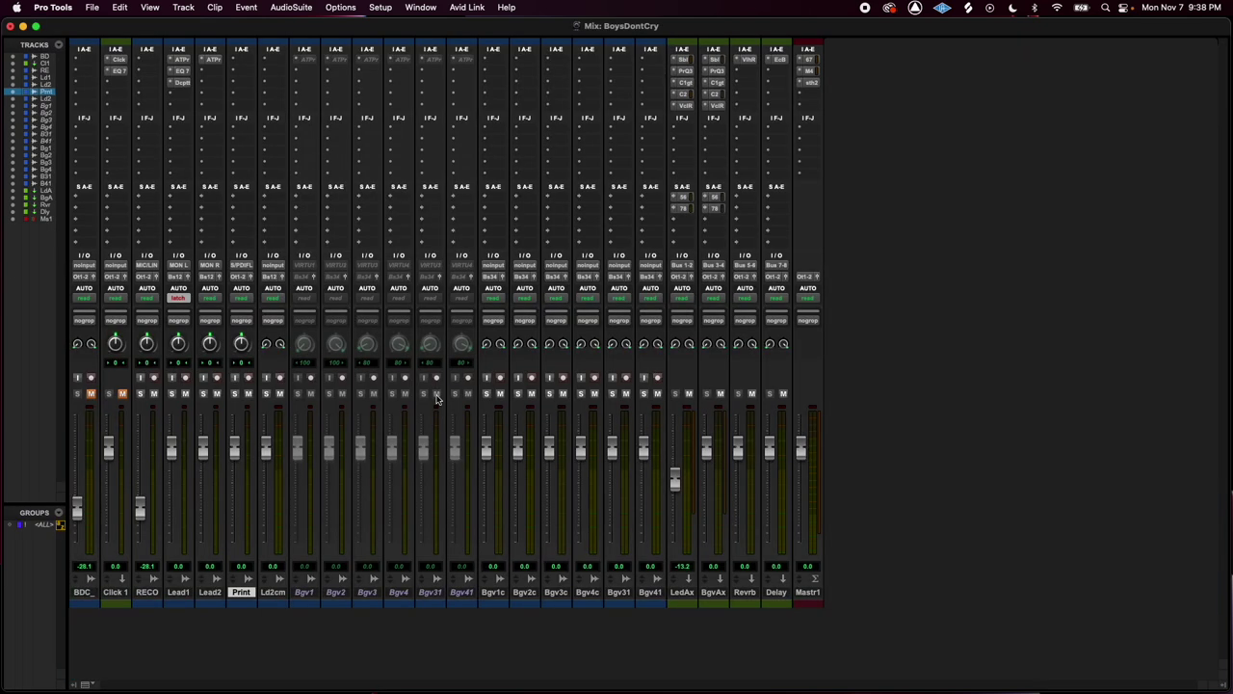
pyautogui.click(213, 593)
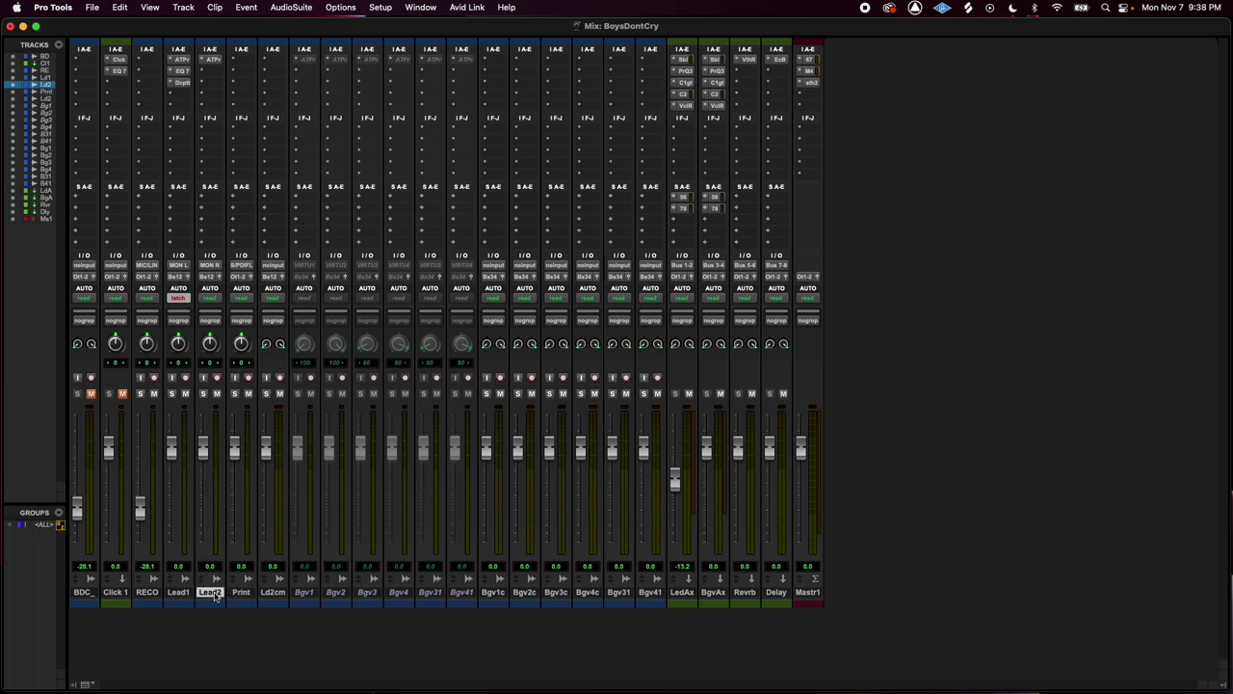
pyautogui.click(210, 277)
pyautogui.moveTo(228, 288)
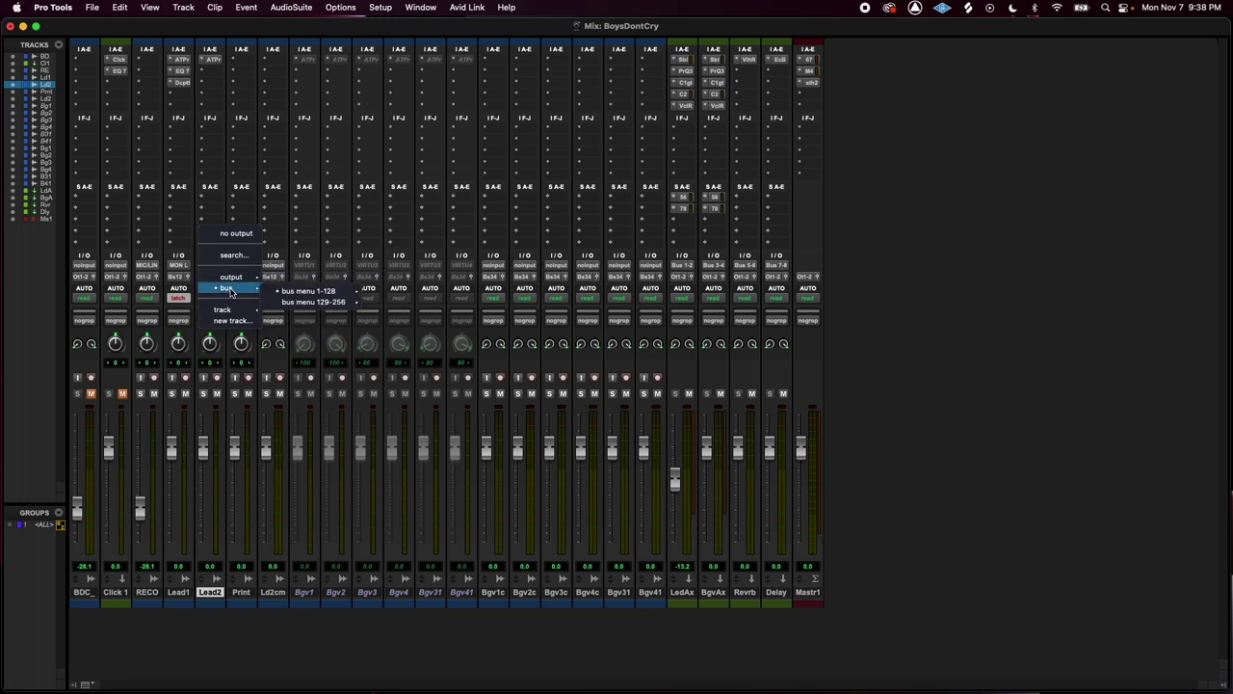
pyautogui.moveTo(308, 291)
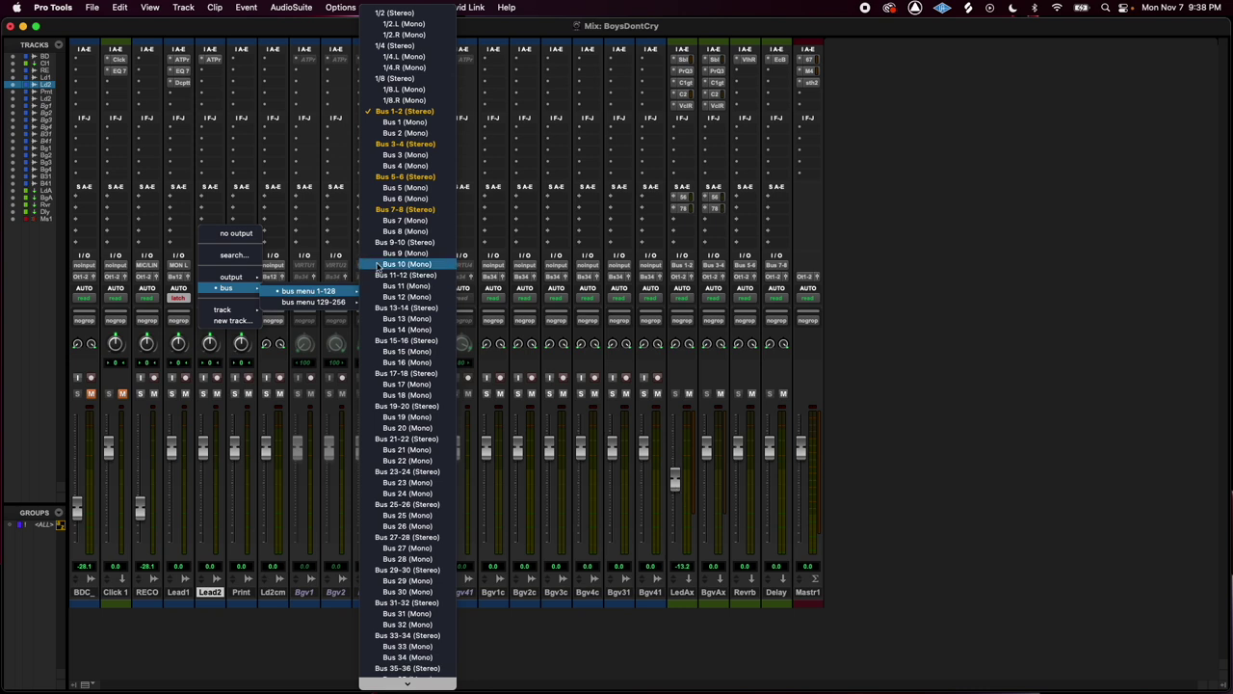
pyautogui.scroll(-5, 395, 496)
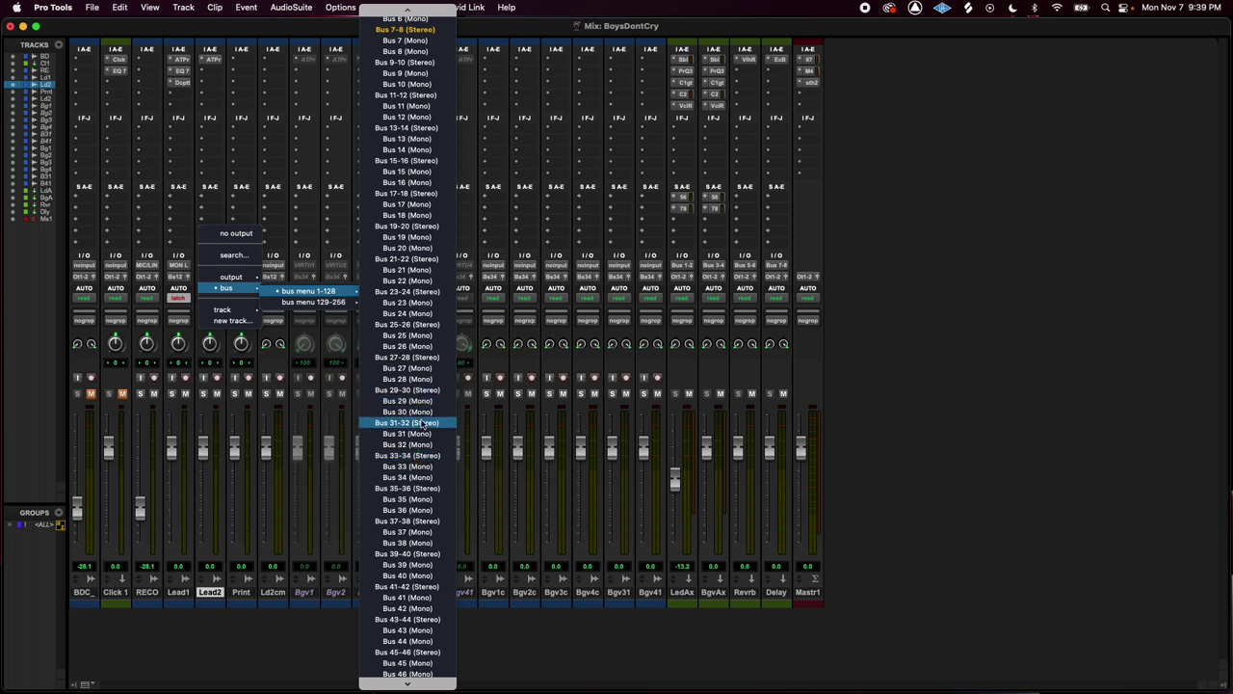
pyautogui.click(421, 429)
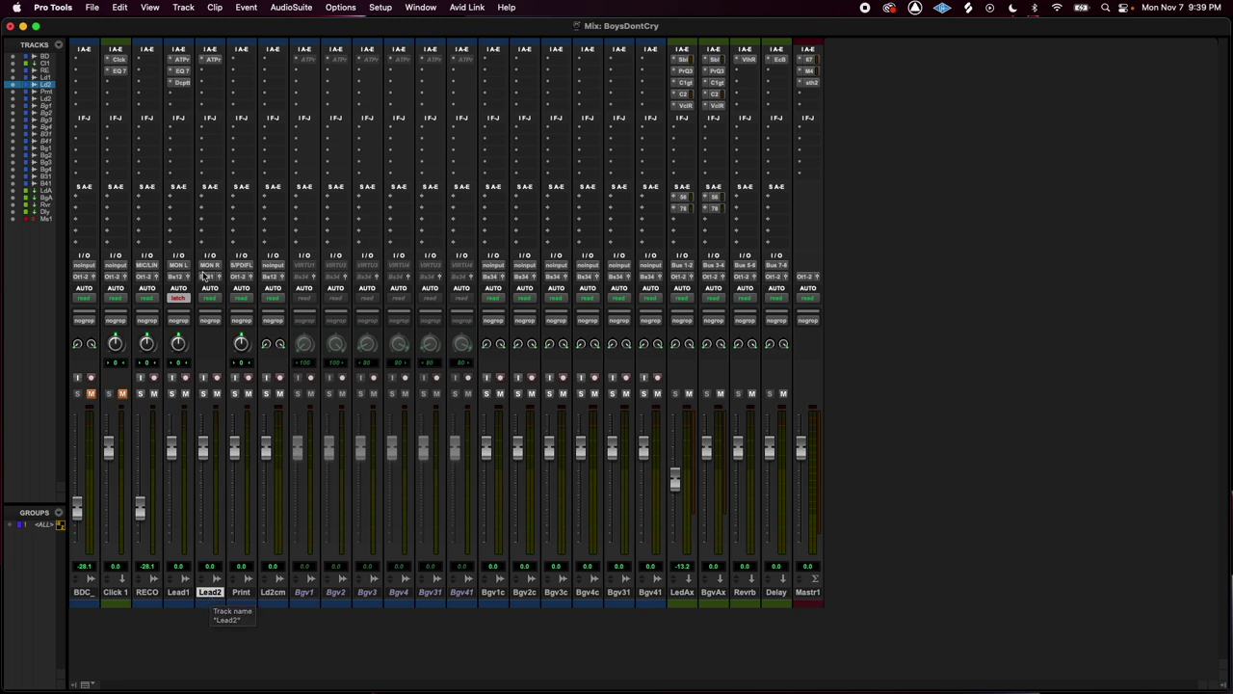
# Set the input of the Print track to Bus 31 (Mono)
pyautogui.click(254, 592)
pyautogui.click(248, 266)
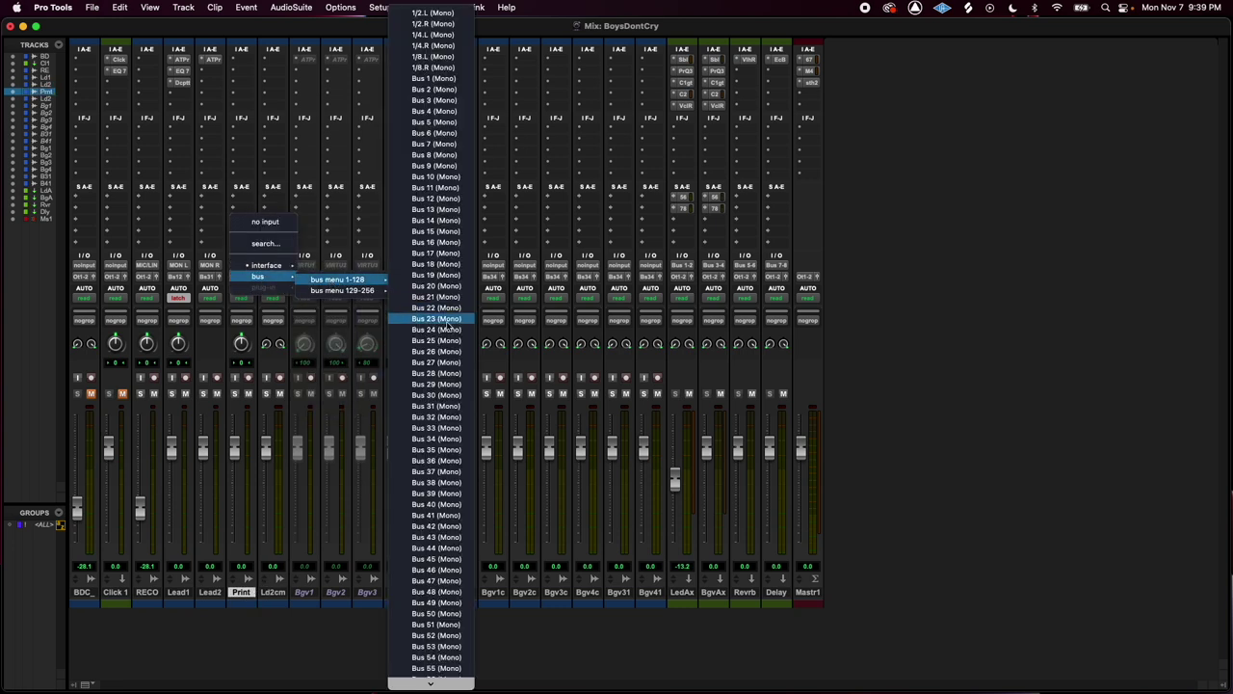
pyautogui.click(460, 407)
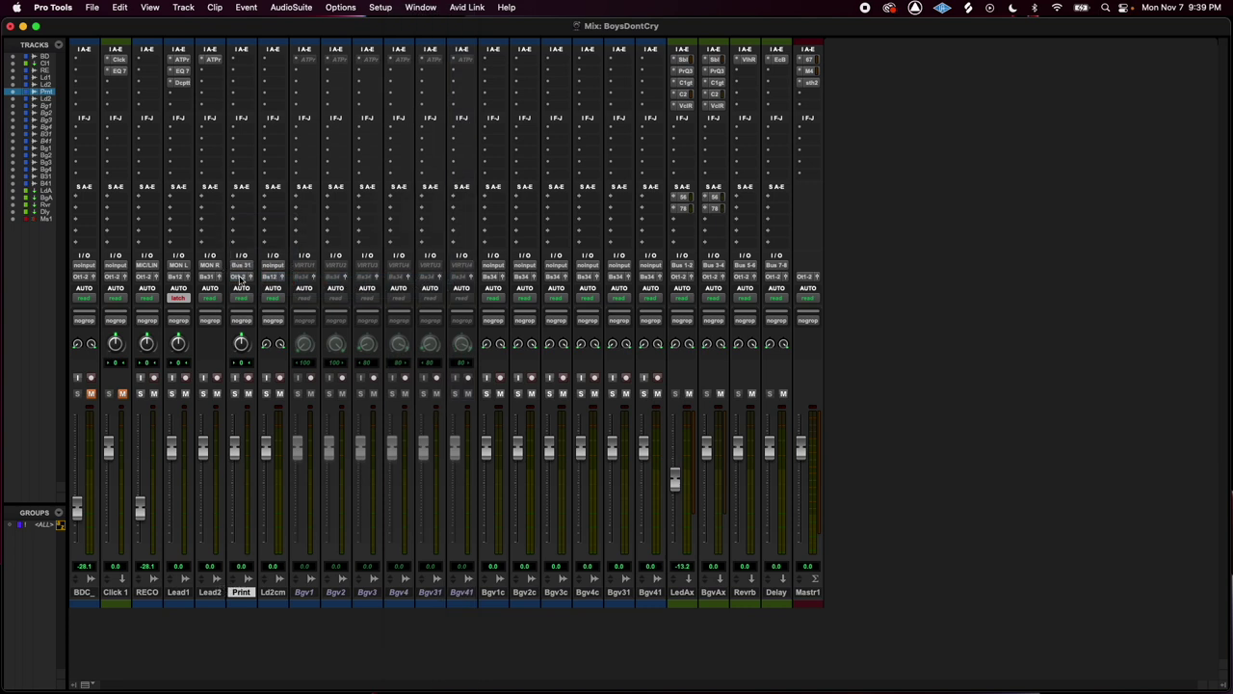
# Record-enable Print and record Lead2 onto it from bar 31 to about bar 38, muting Lead2.cm during the recording
pyautogui.click(248, 378)
pyautogui.press('super+equal')
pyautogui.press('F12')
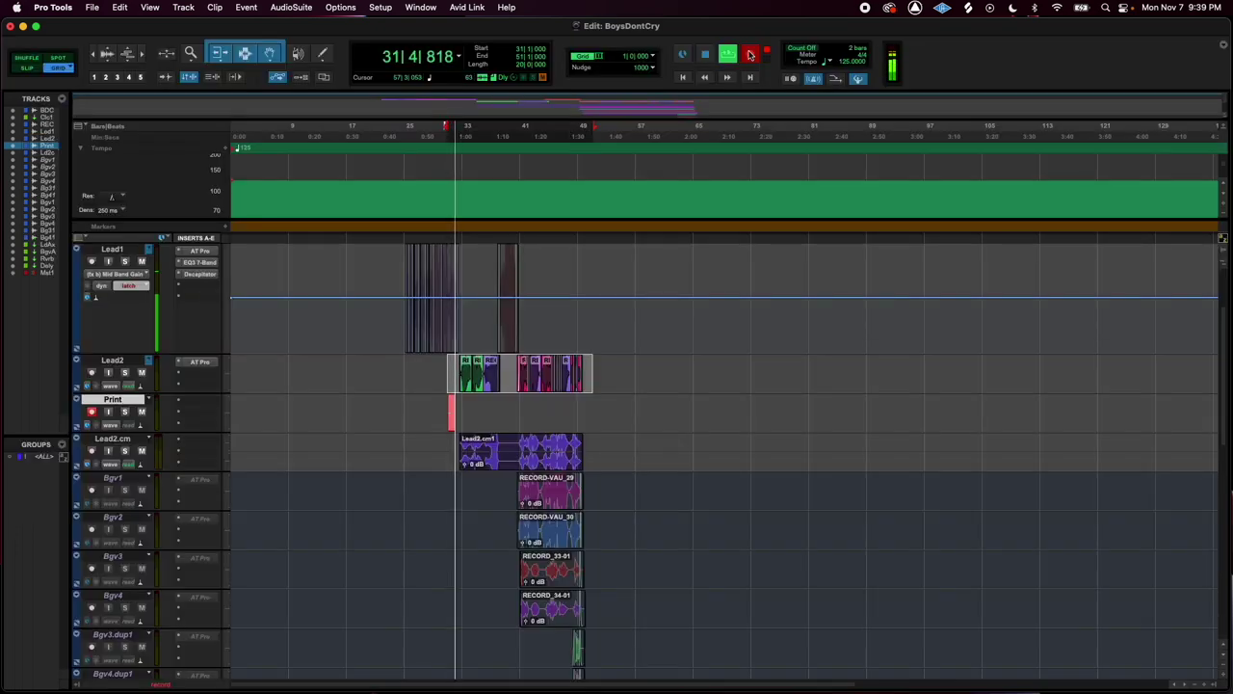
pyautogui.press('super+bracketright')
pyautogui.press('super+bracketright')
pyautogui.hscroll(10, 669, 319)
pyautogui.scroll(-3, 669, 319)
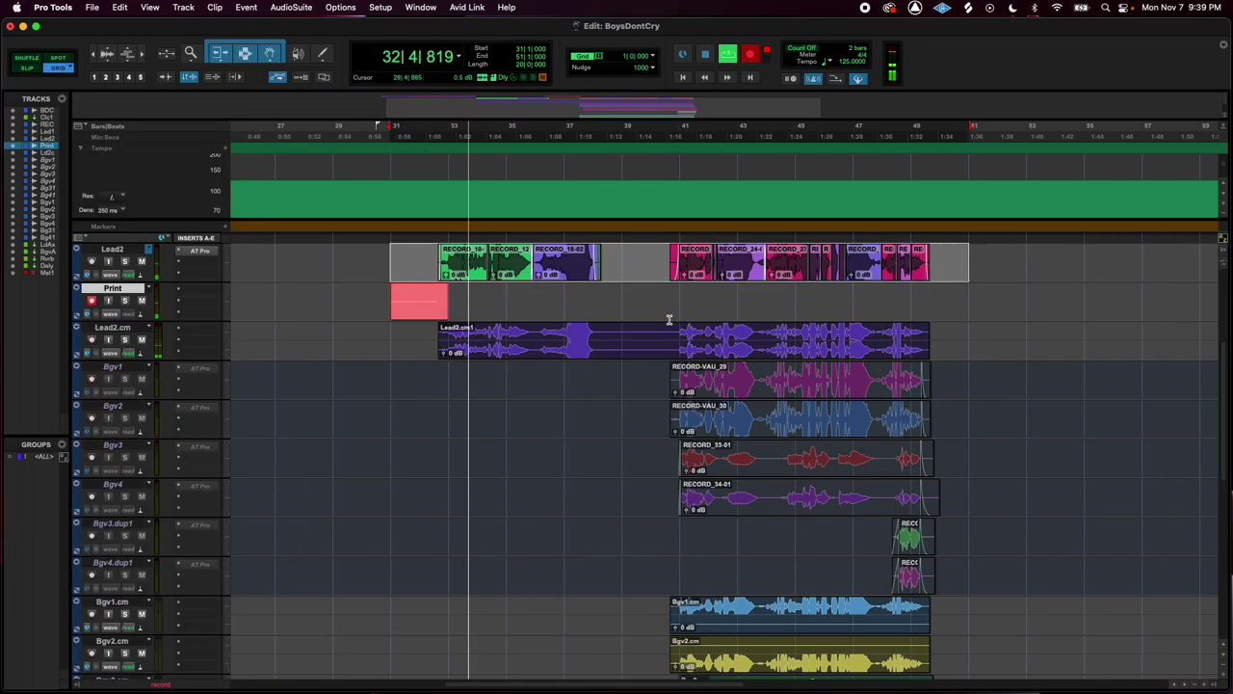
pyautogui.scroll(-1, 668, 319)
pyautogui.scroll(6, 668, 319)
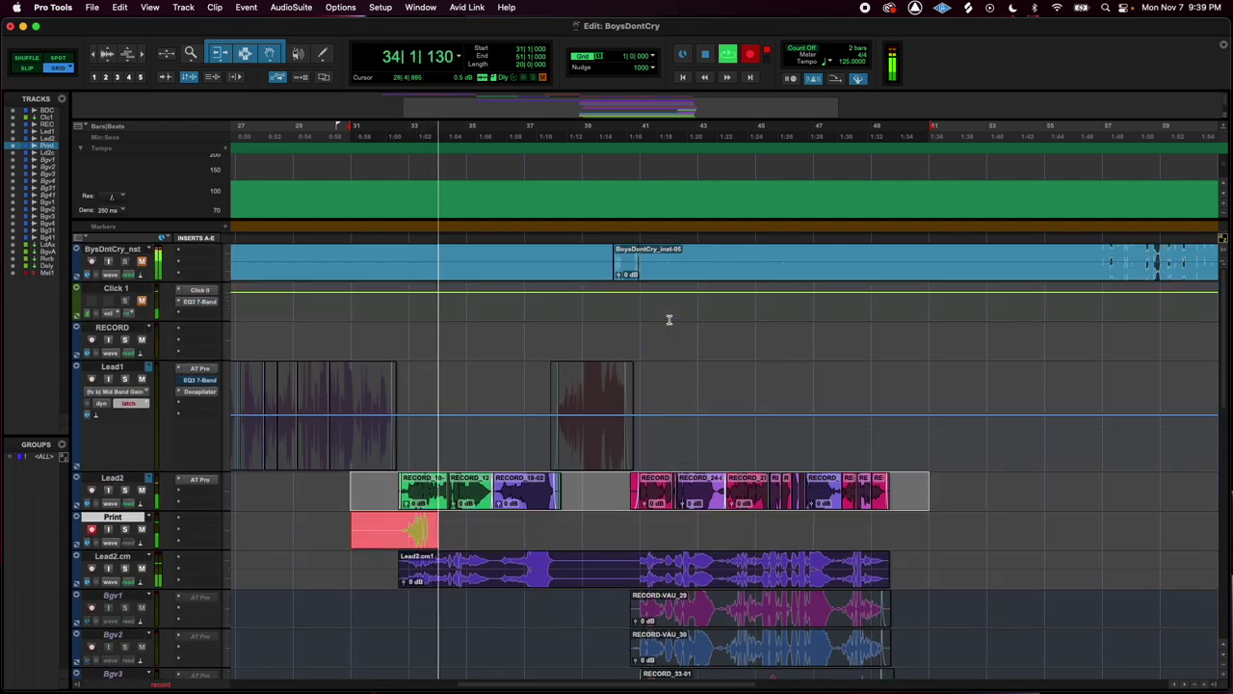
pyautogui.click(142, 568)
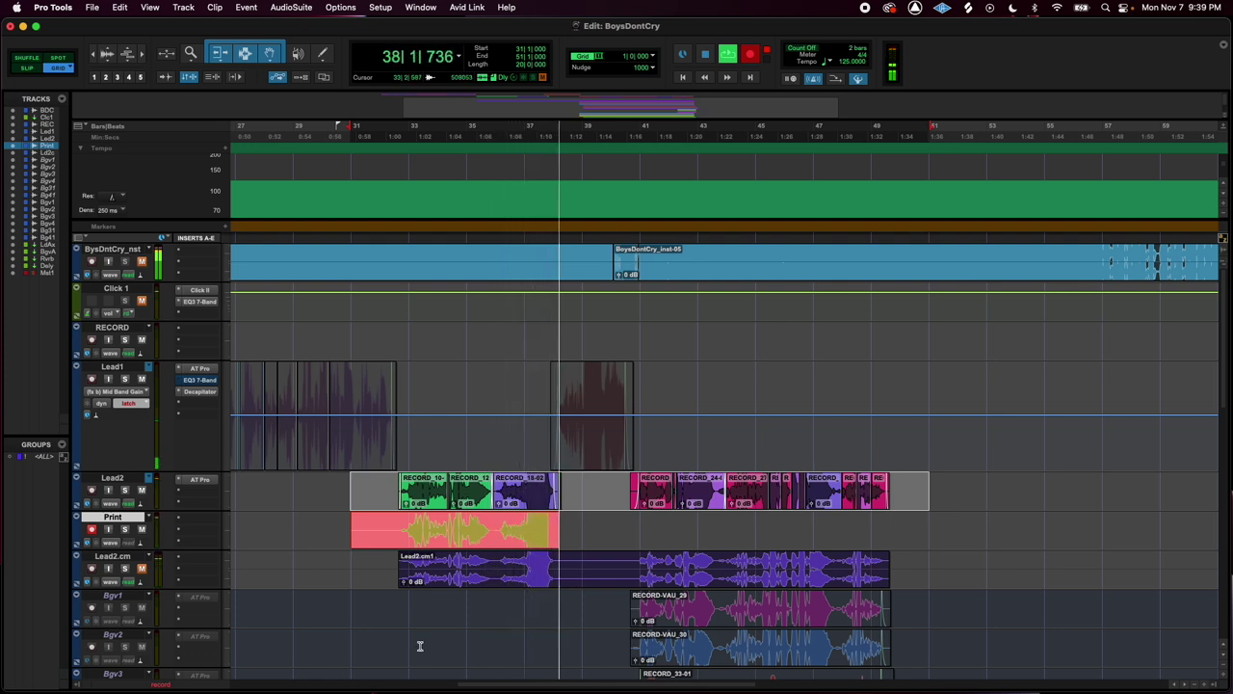
pyautogui.press('space')
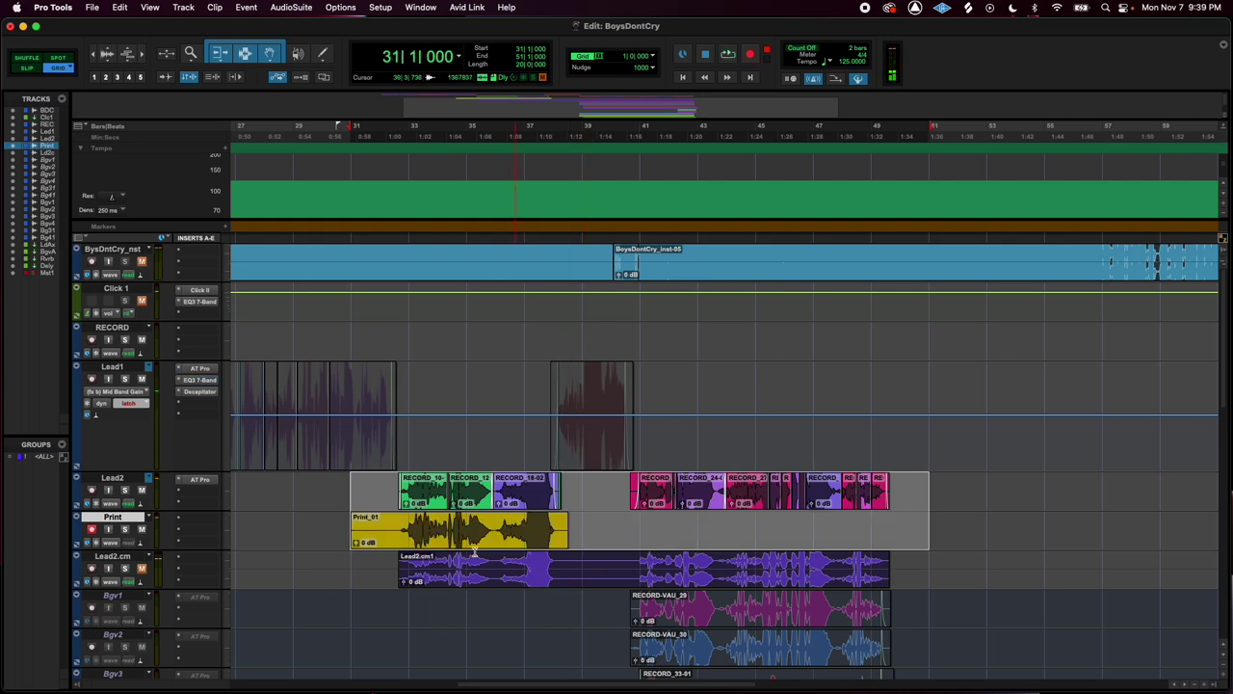
# Place the playback start at bar 33 and route the output of the Print track to Bus 1-2 (Stereo)
pyautogui.click(407, 522)
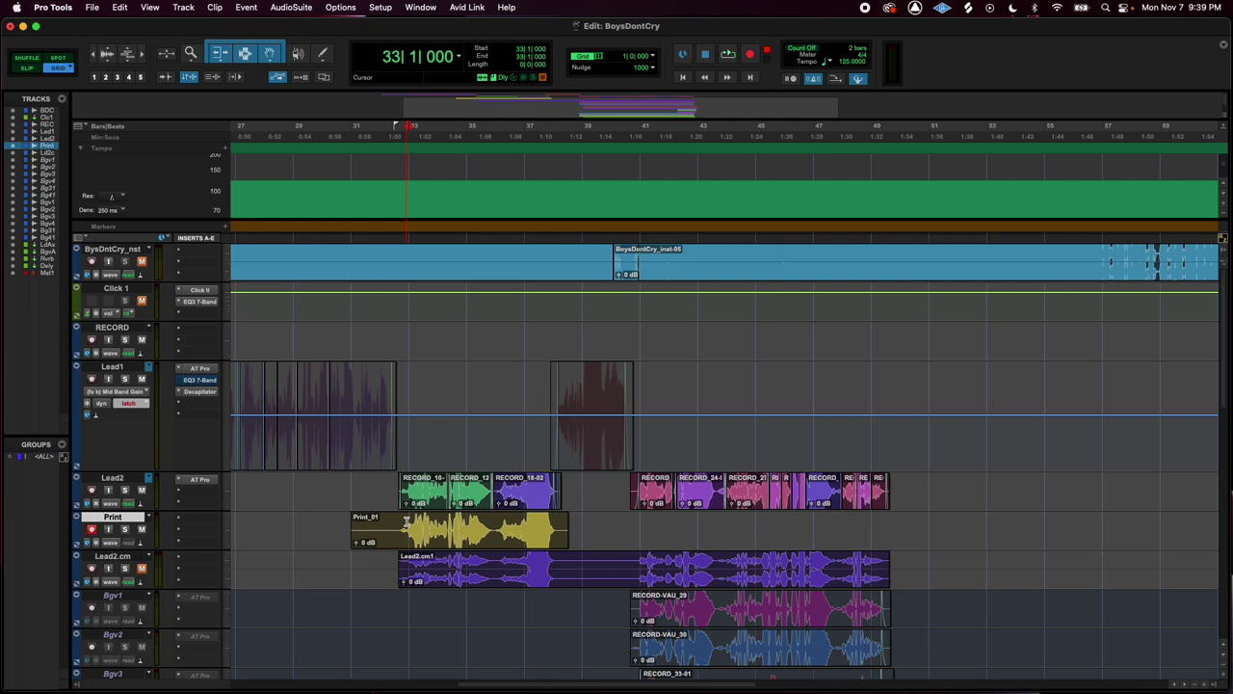
pyautogui.press('super+equal')
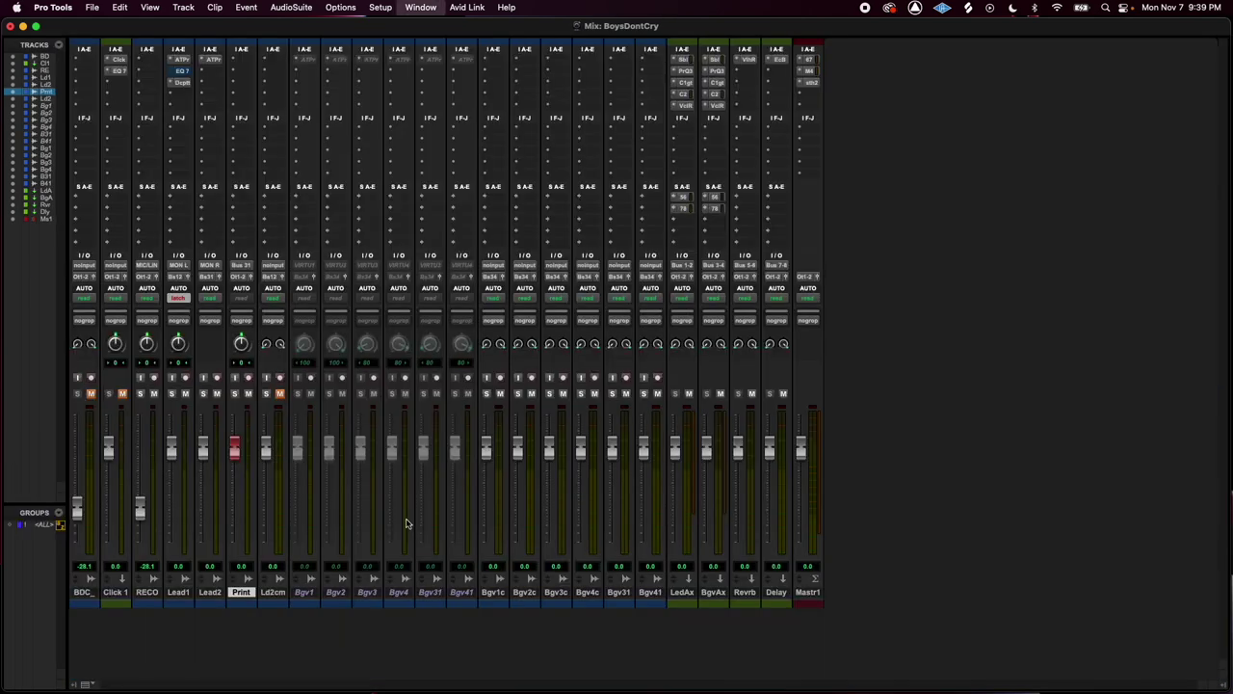
pyautogui.click(243, 277)
pyautogui.moveTo(247, 291)
pyautogui.moveTo(319, 297)
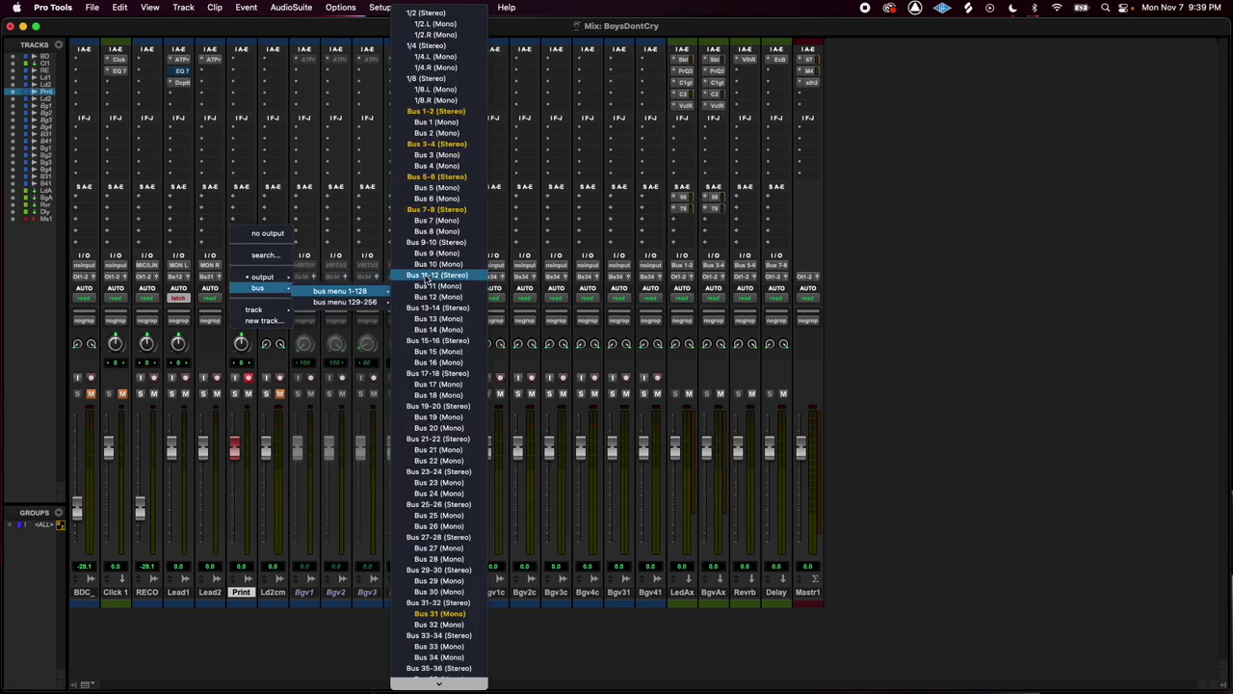
pyautogui.click(445, 113)
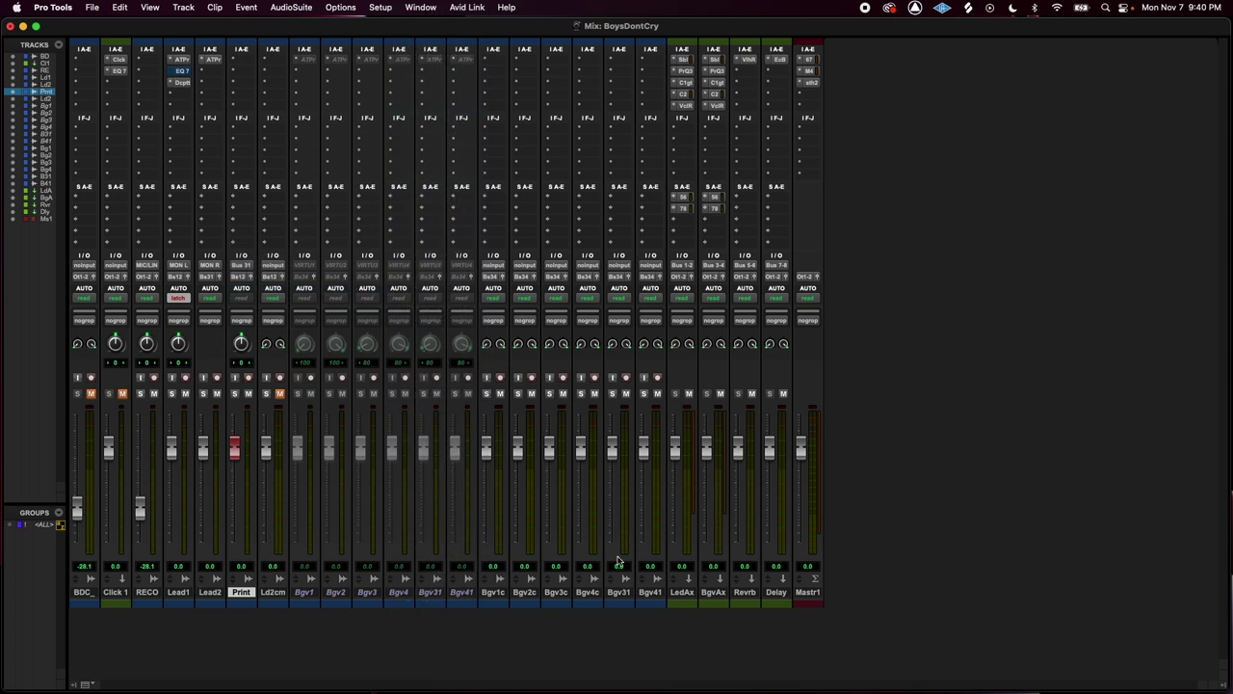
# Select the LedAx track and play from bar 33 to check the signal reaching it, then return to the Edit window
pyautogui.click(682, 592)
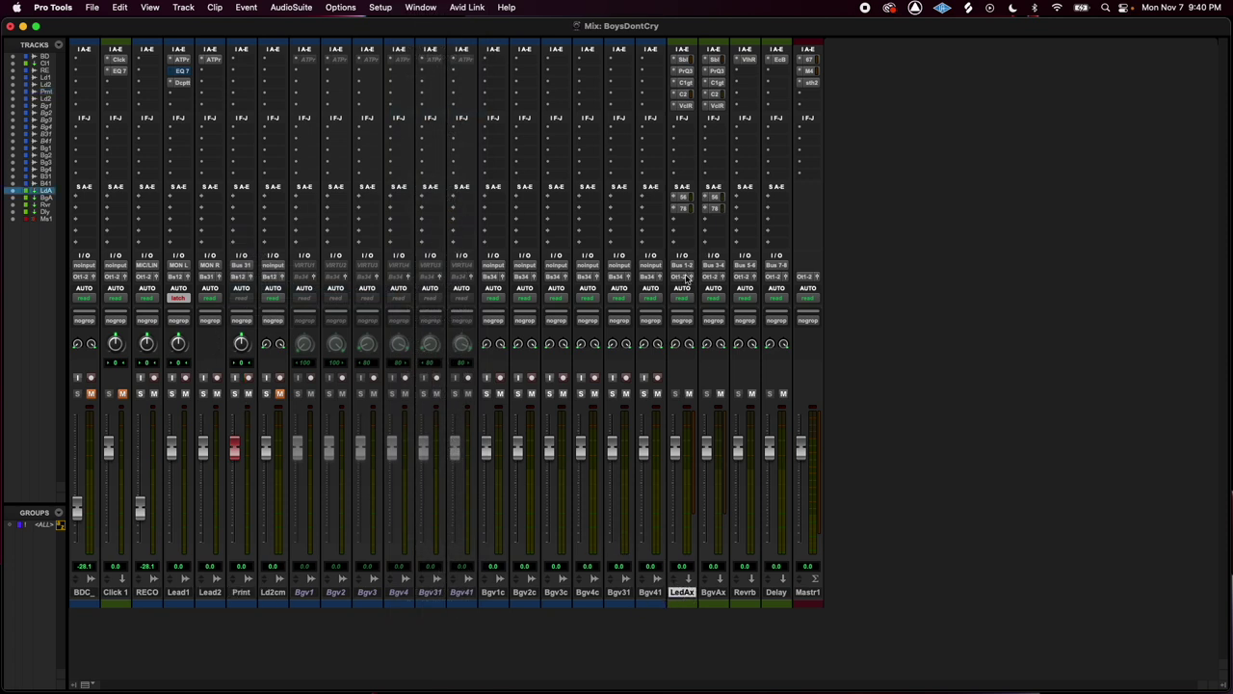
pyautogui.press('space')
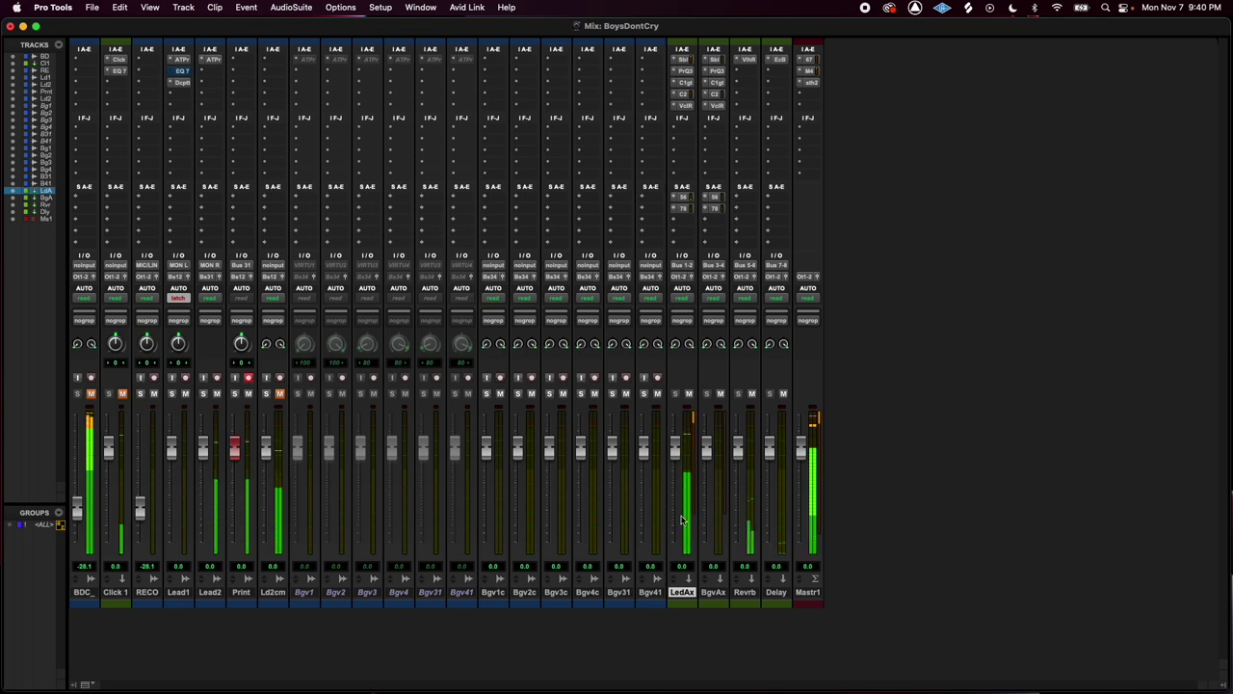
pyautogui.press('super+equal')
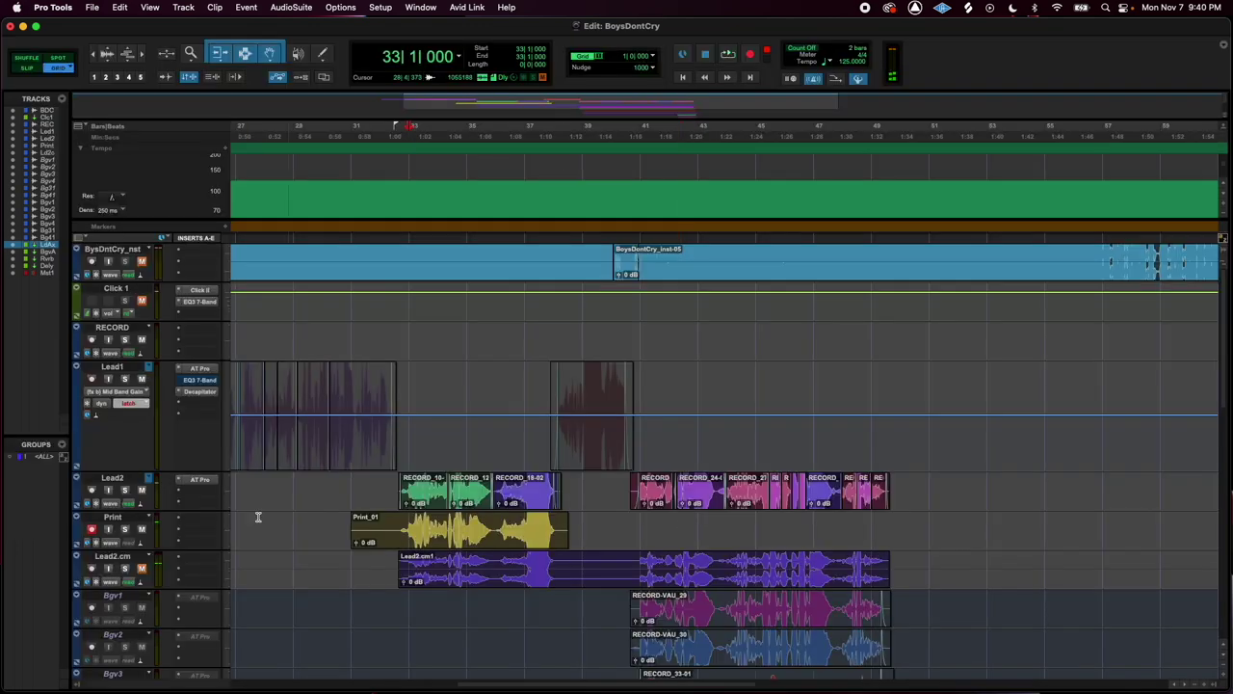
# Hide the Lead2 source track and make it inactive, keeping the recorded Print_01 clip in the session
pyautogui.moveTo(392, 489); pyautogui.dragTo(583, 489)
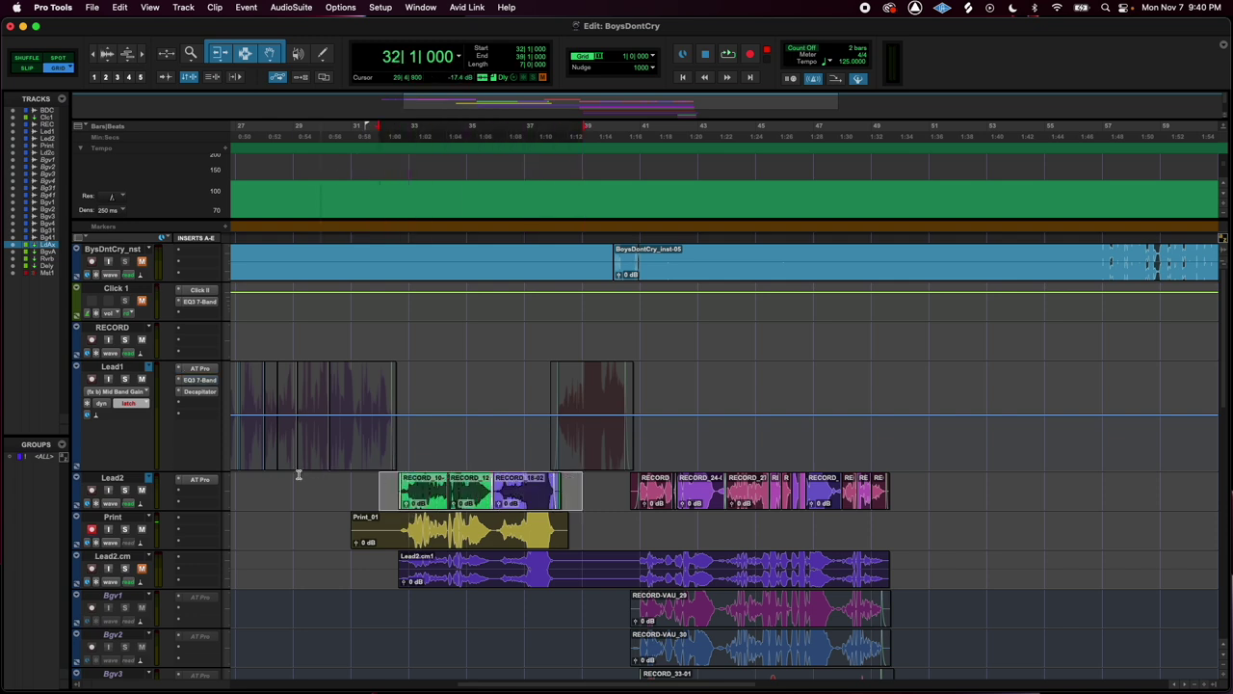
pyautogui.click(194, 490)
pyautogui.click(136, 477)
pyautogui.click(441, 544)
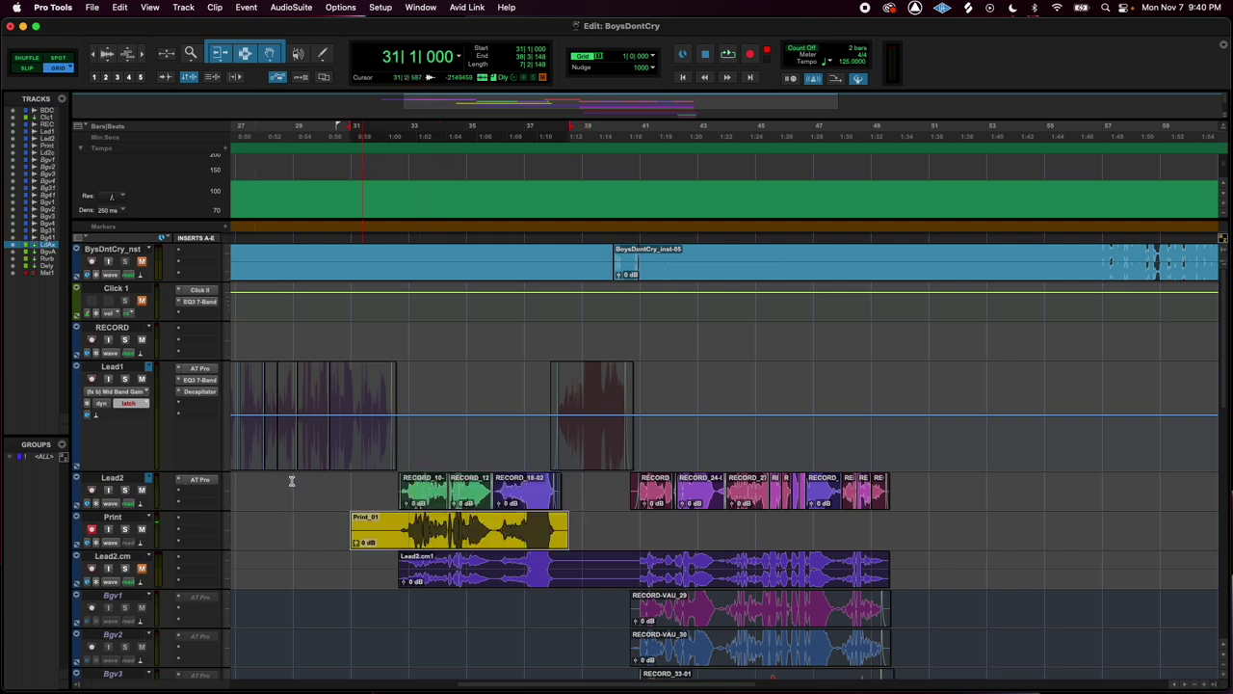
pyautogui.click(131, 479)
pyautogui.rightClick(131, 479)
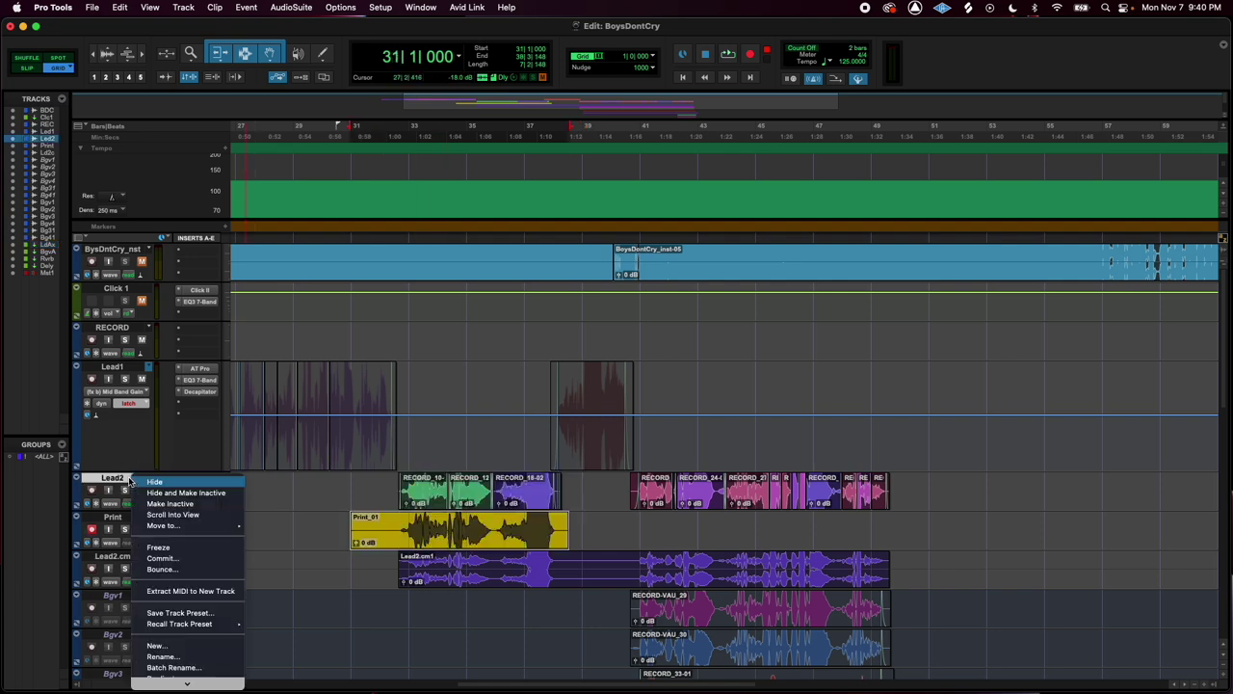
pyautogui.click(193, 492)
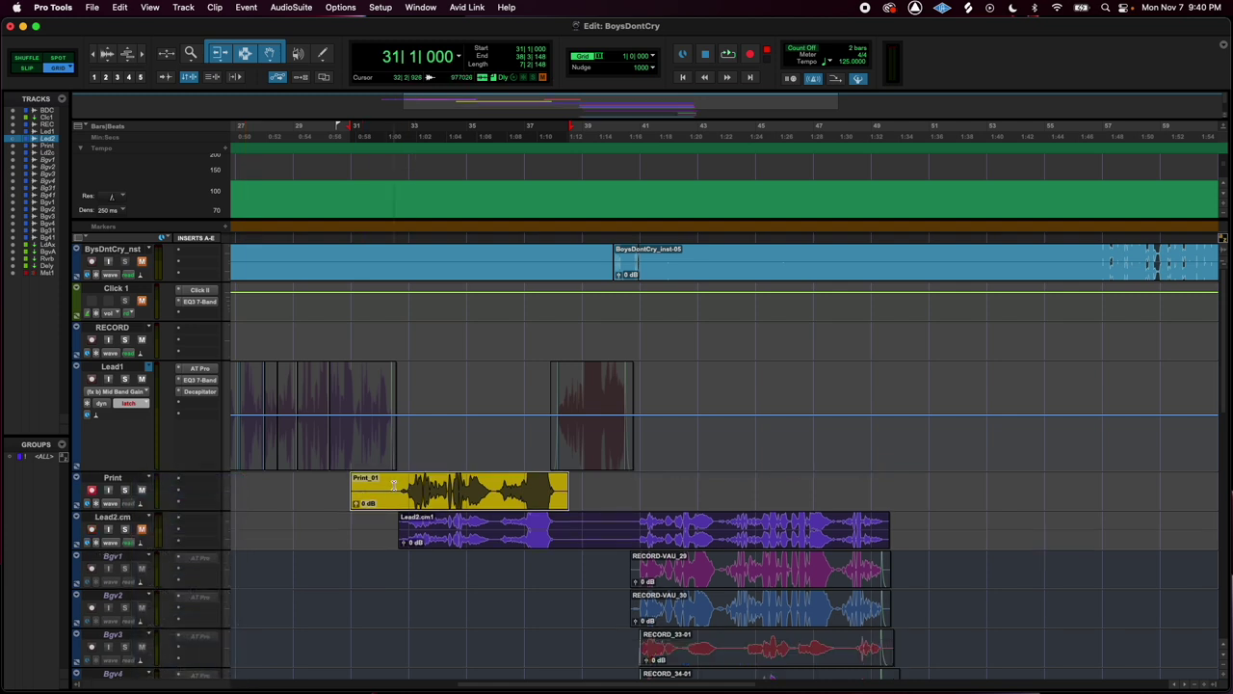
# Play the Print_01 clip from bar 33 to listen to the recorded lead vocal
pyautogui.click(393, 487)
pyautogui.click(399, 487)
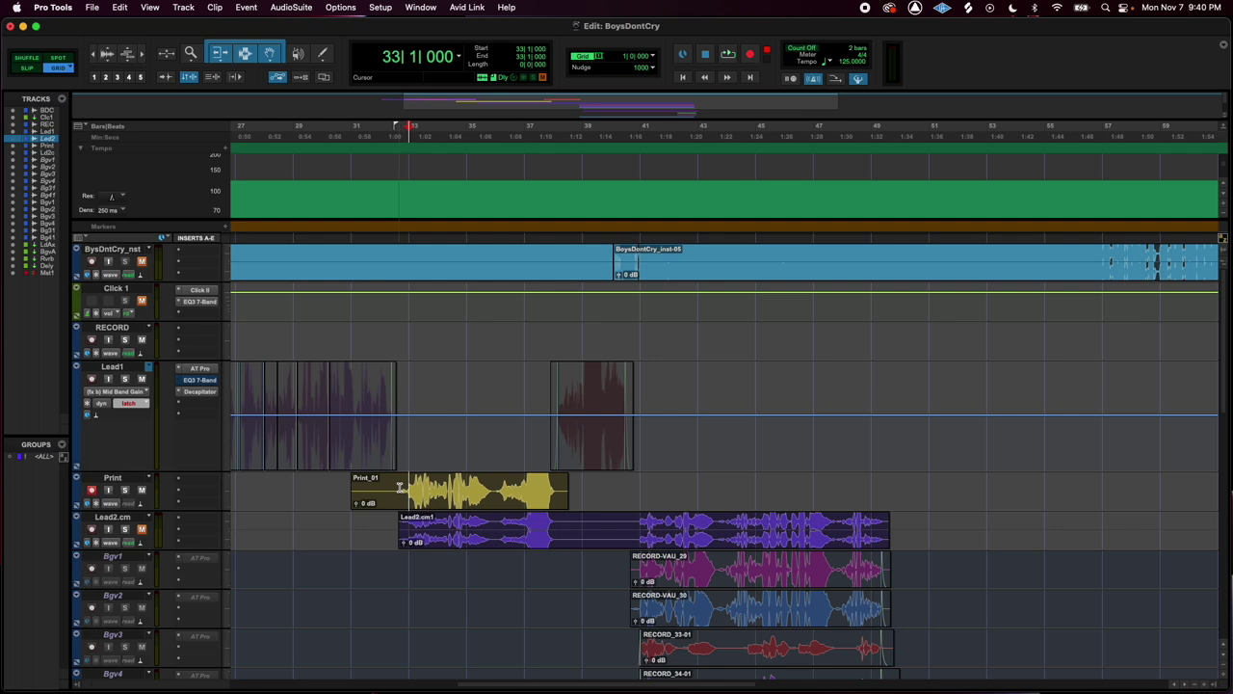
pyautogui.press('space')
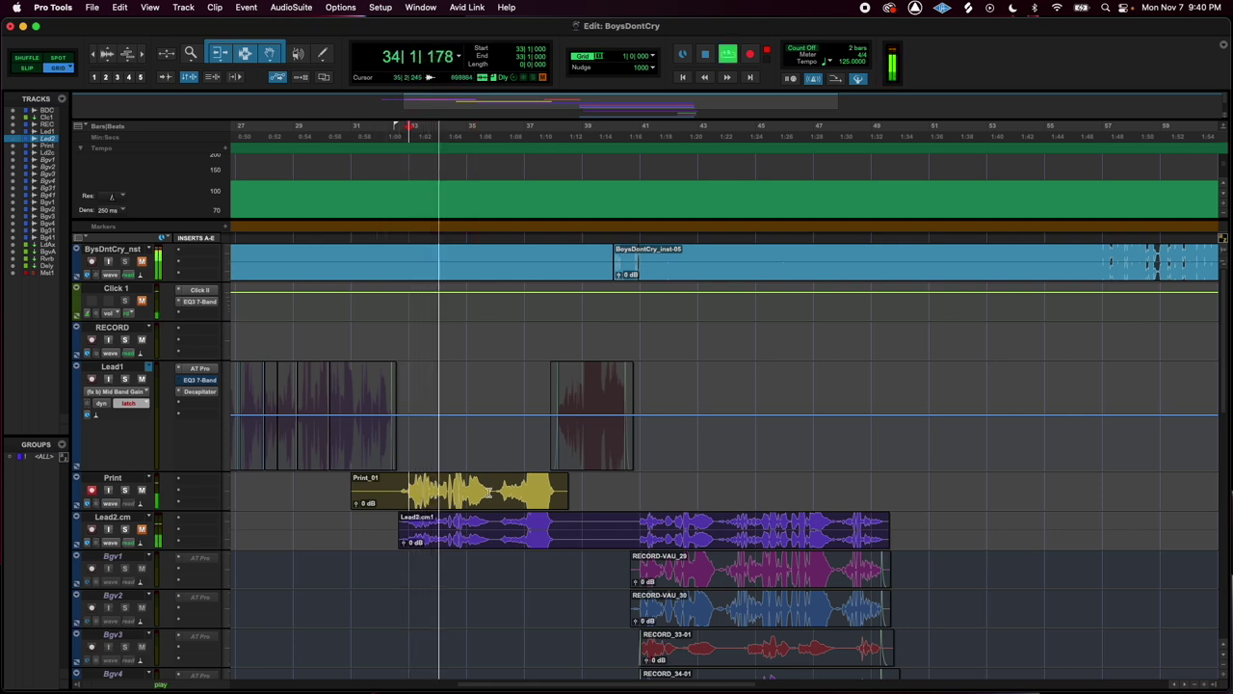
pyautogui.press('space')
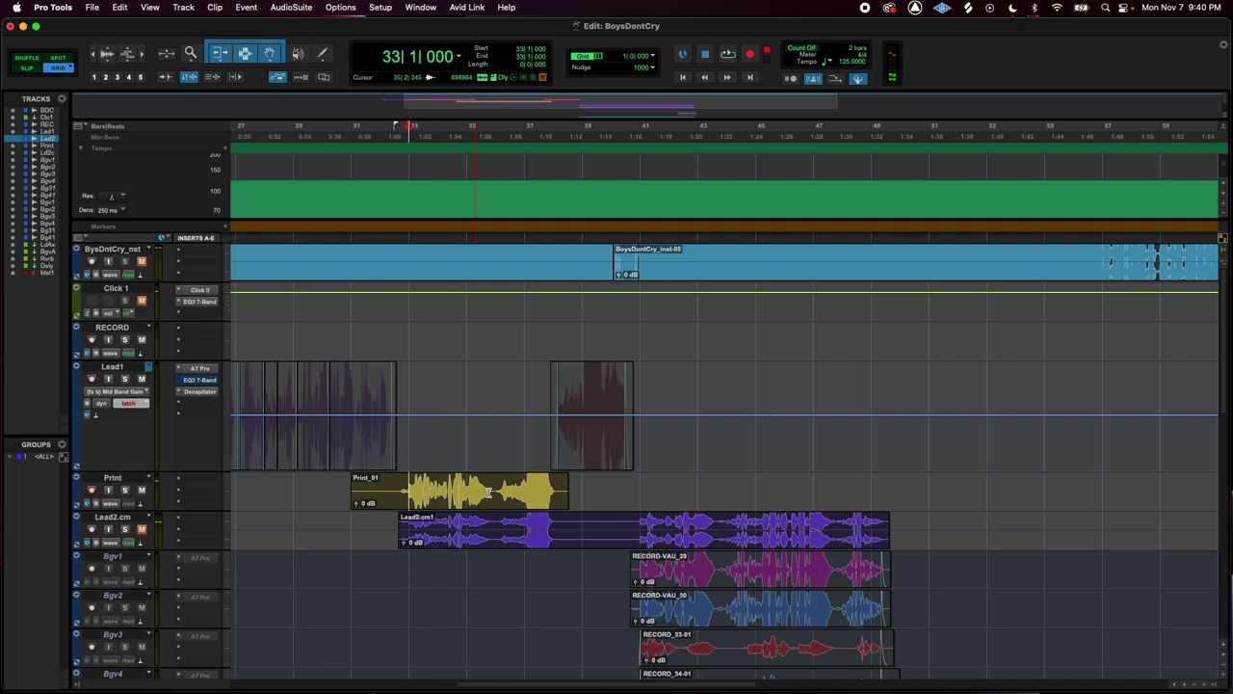